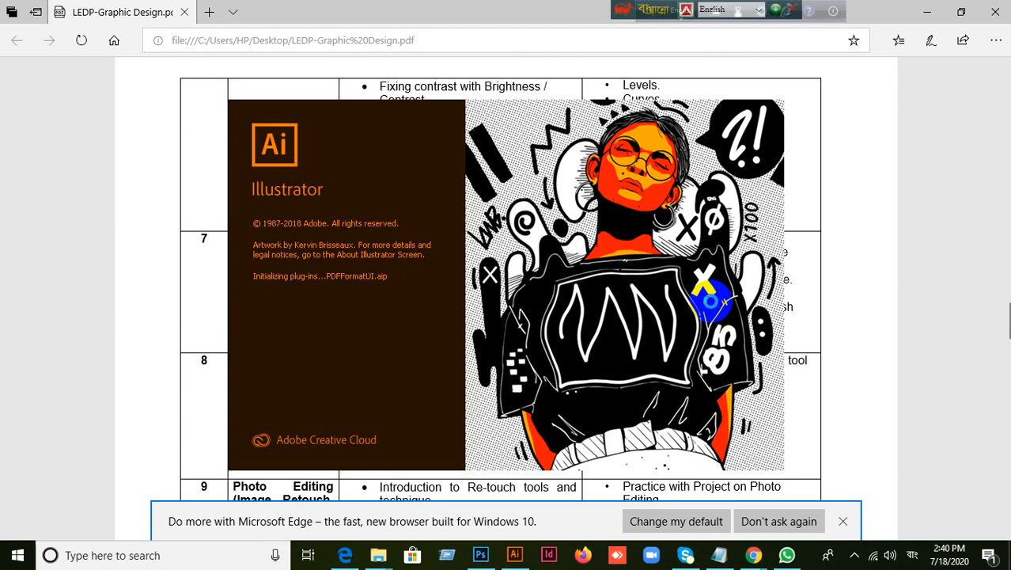
# Switch to Chrome, move the floating language toolbar away from the browser tabs, and show the Google Meet call
pyautogui.moveTo(758, 556)
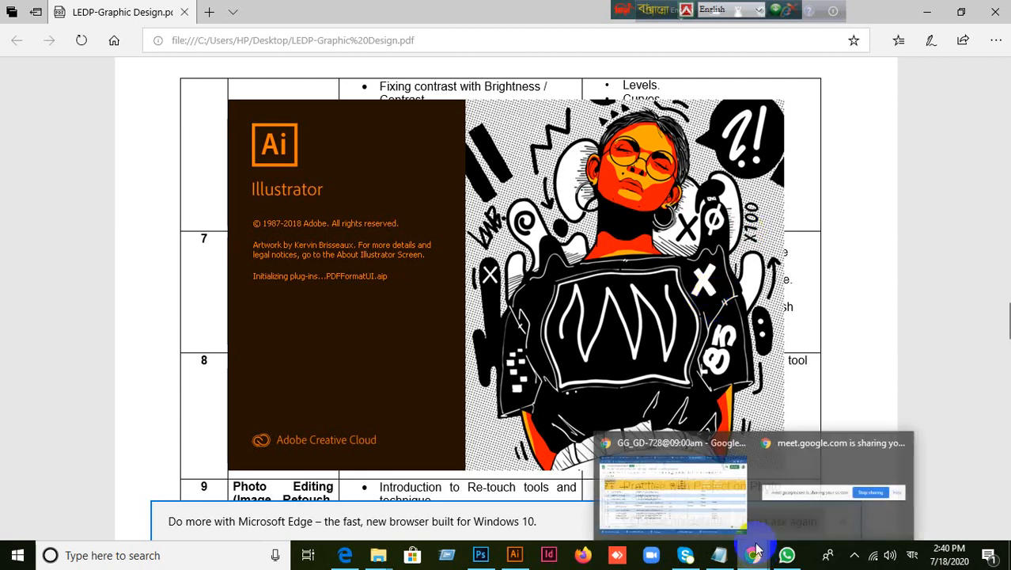
pyautogui.click(714, 494)
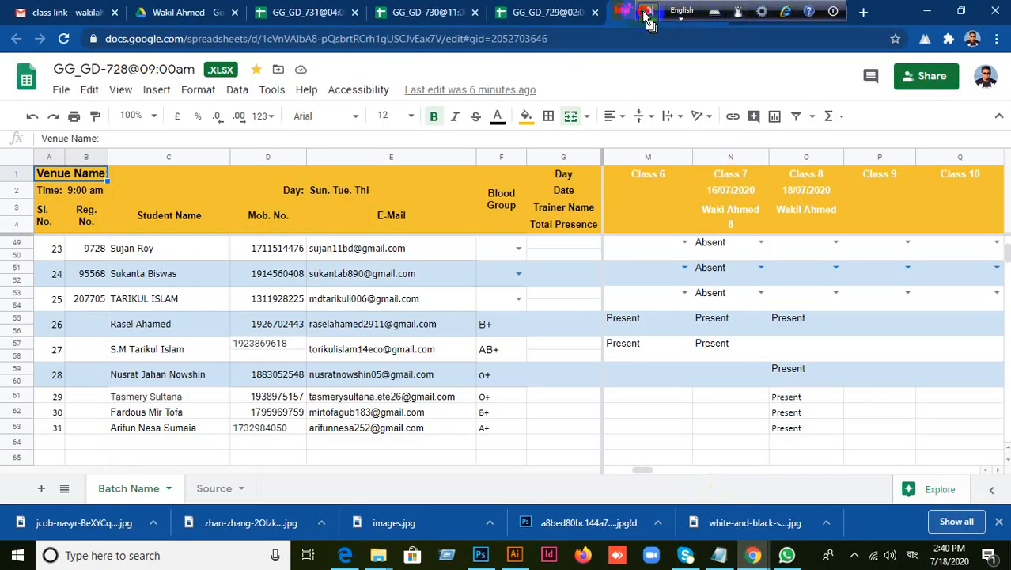
pyautogui.moveTo(648, 14); pyautogui.dragTo(912, 14)
pyautogui.moveTo(632, 11); pyautogui.dragTo(881, 11)
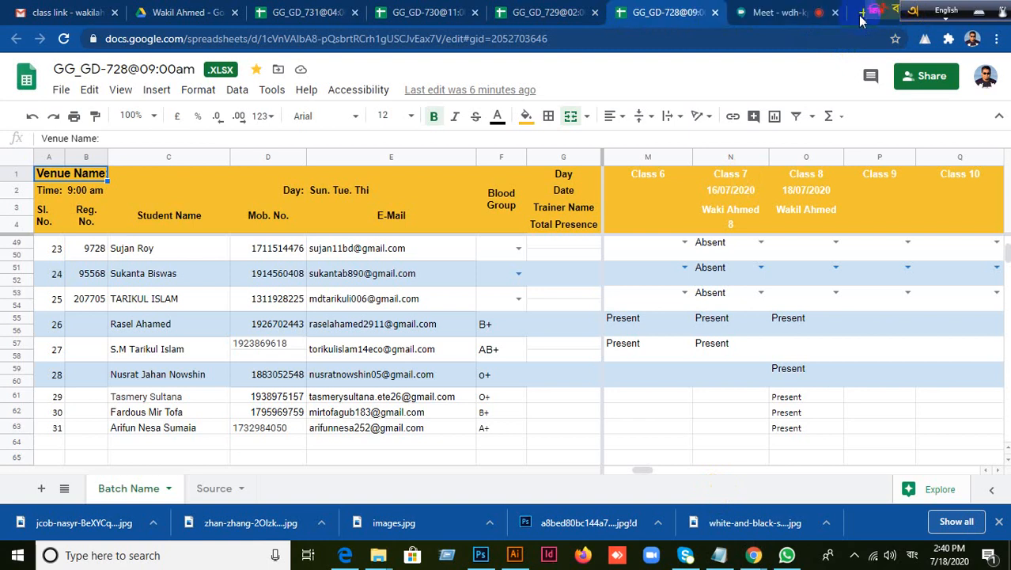
pyautogui.click(779, 12)
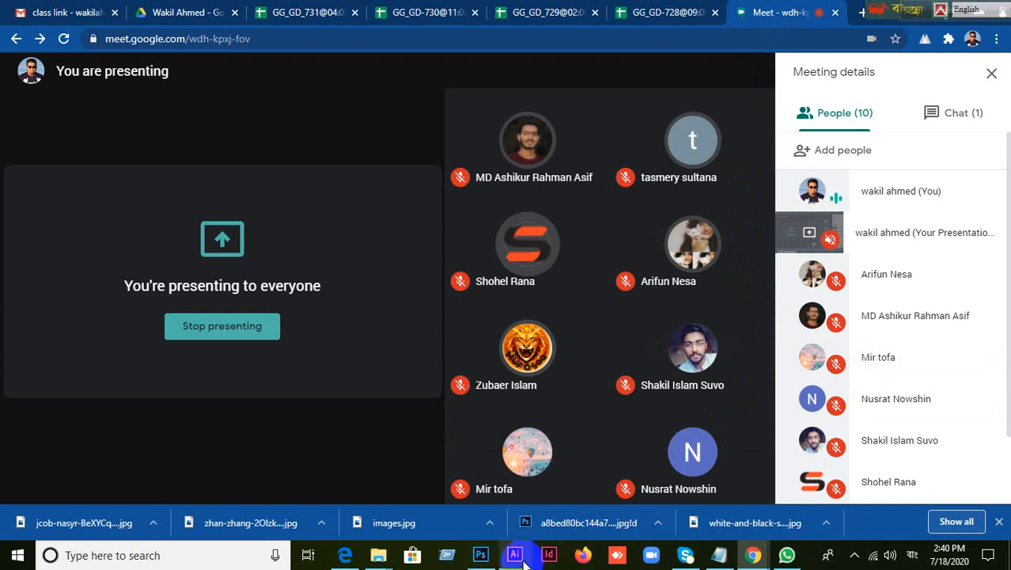
# Switch to Photoshop with acne.jpg open, checking Illustrator's startup along the way
pyautogui.click(480, 554)
pyautogui.click(511, 558)
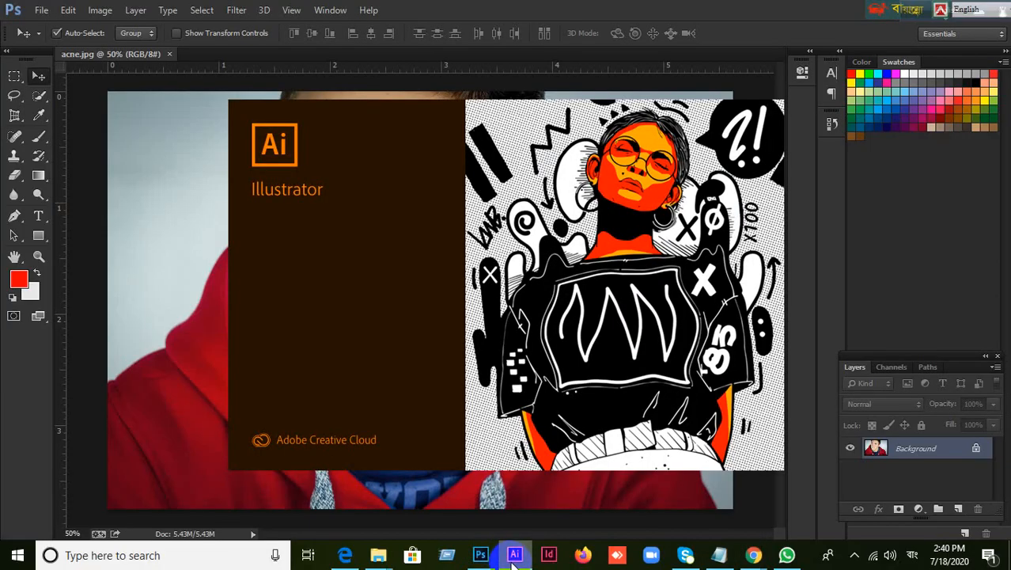
pyautogui.click(480, 558)
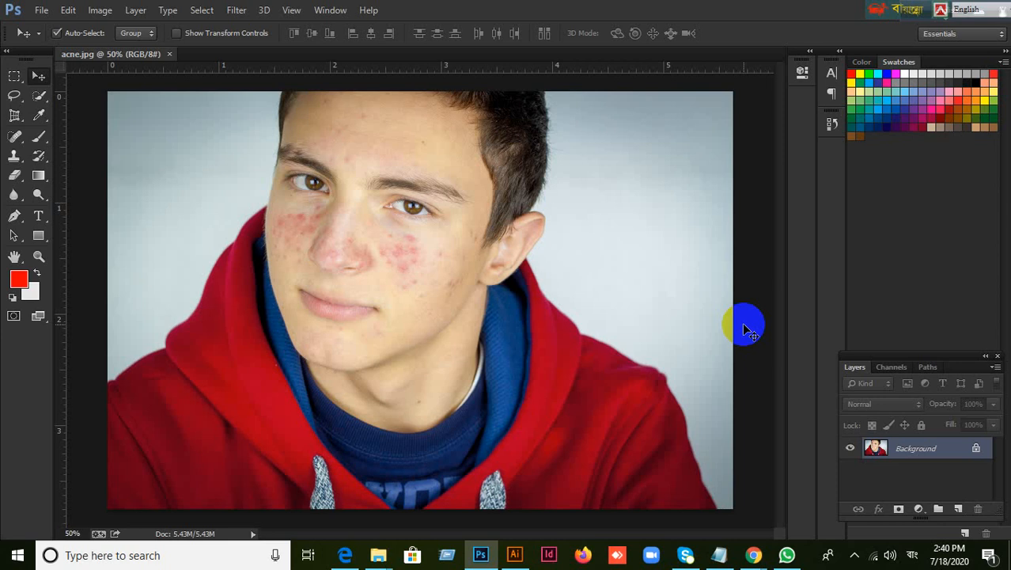
pyautogui.click(515, 554)
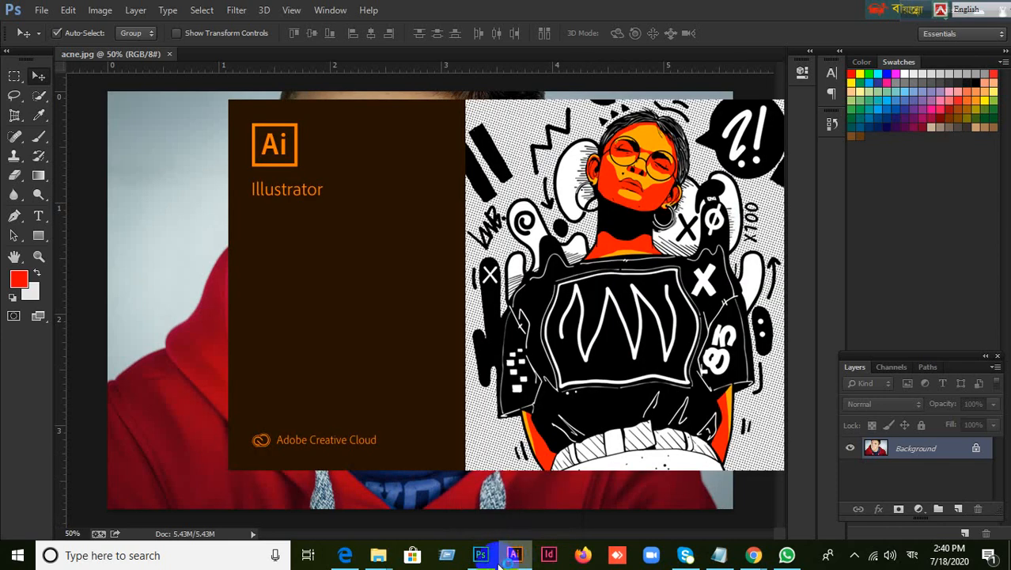
pyautogui.click(484, 557)
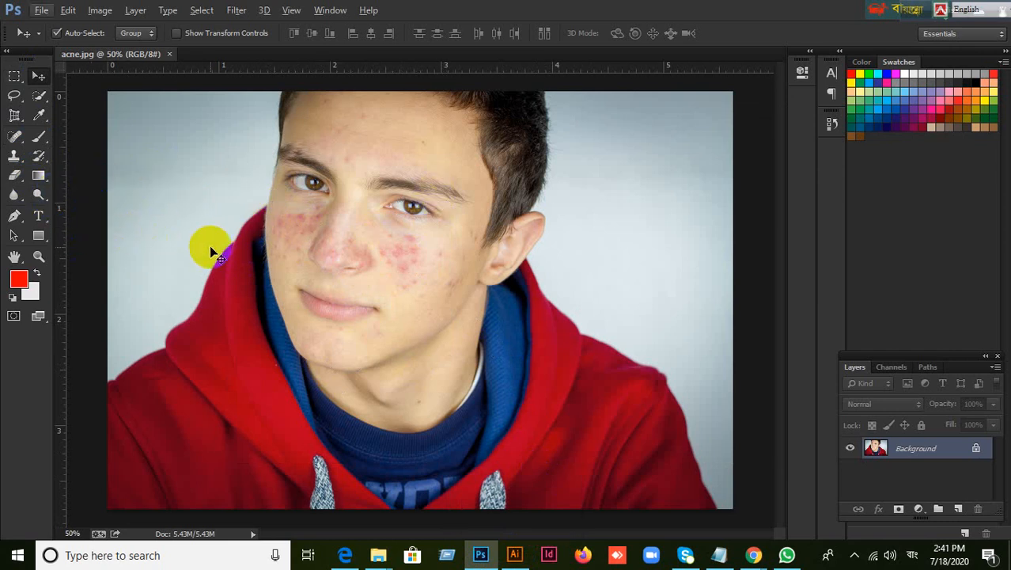
# Examine the portrait's acne areas and review the tools grouped with the Spot Healing Brush
pyautogui.scroll(-5, 212, 243)
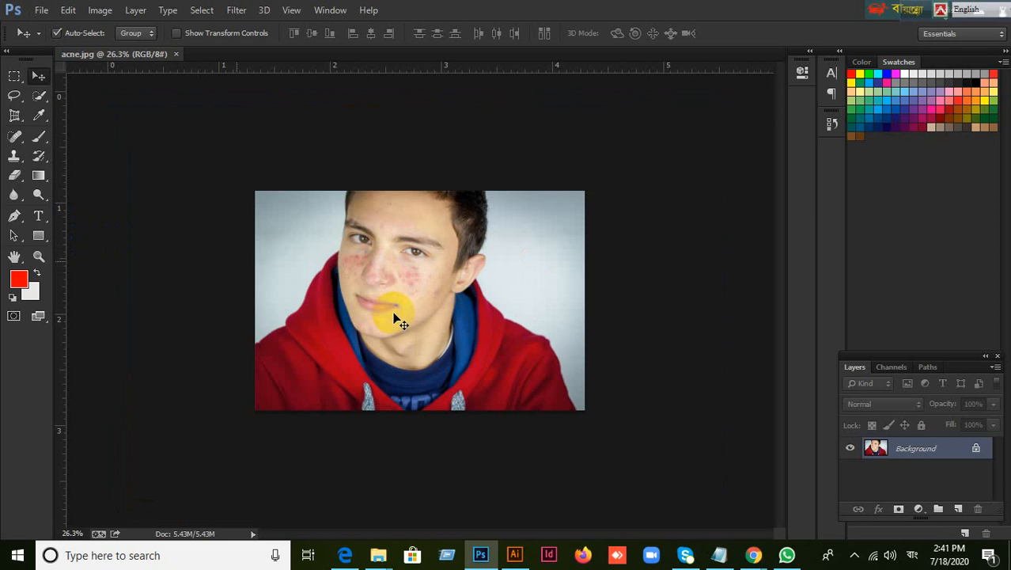
pyautogui.scroll(3, 389, 308)
pyautogui.scroll(3, 389, 308)
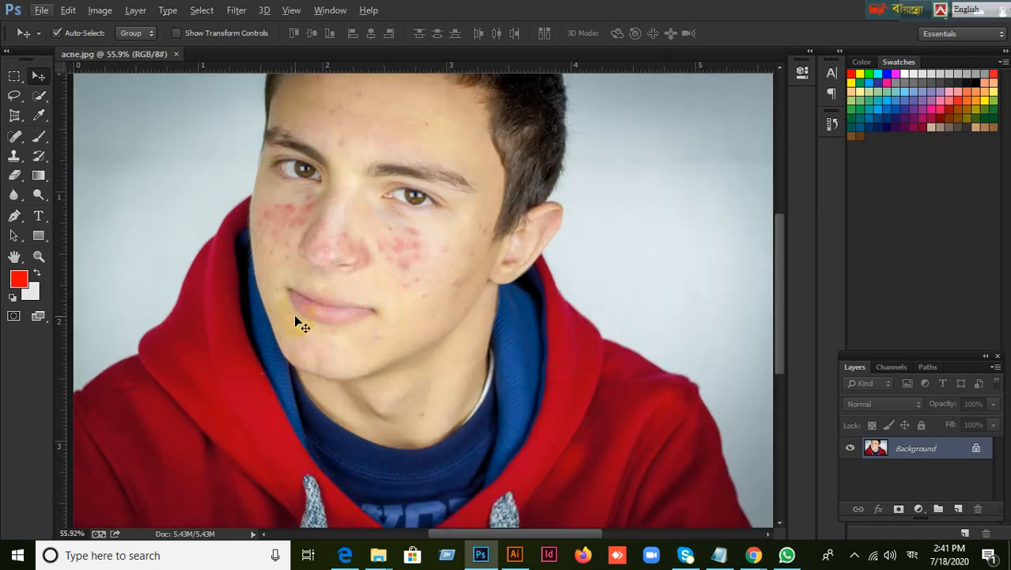
pyautogui.click(22, 142)
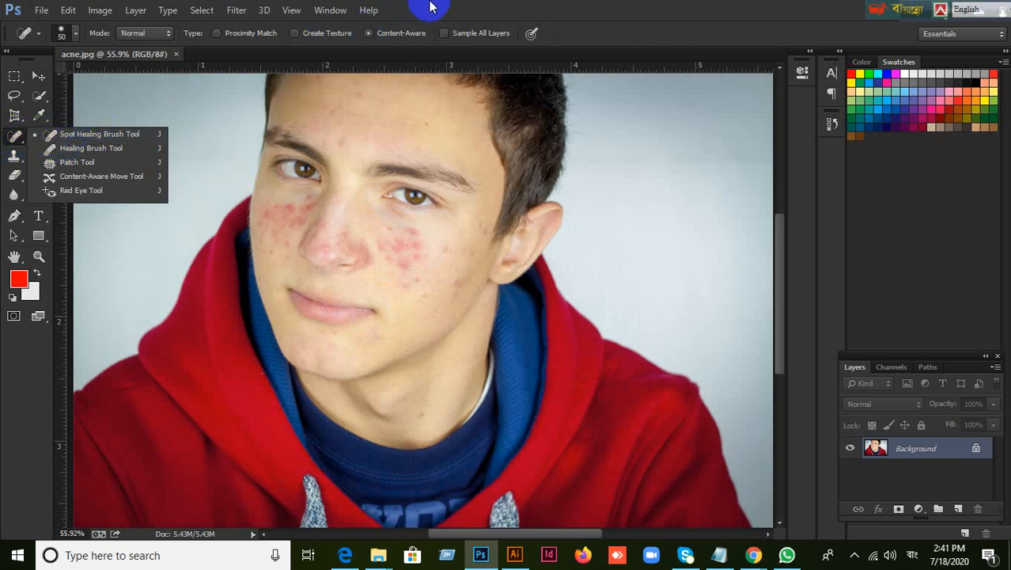
pyautogui.click(57, 71)
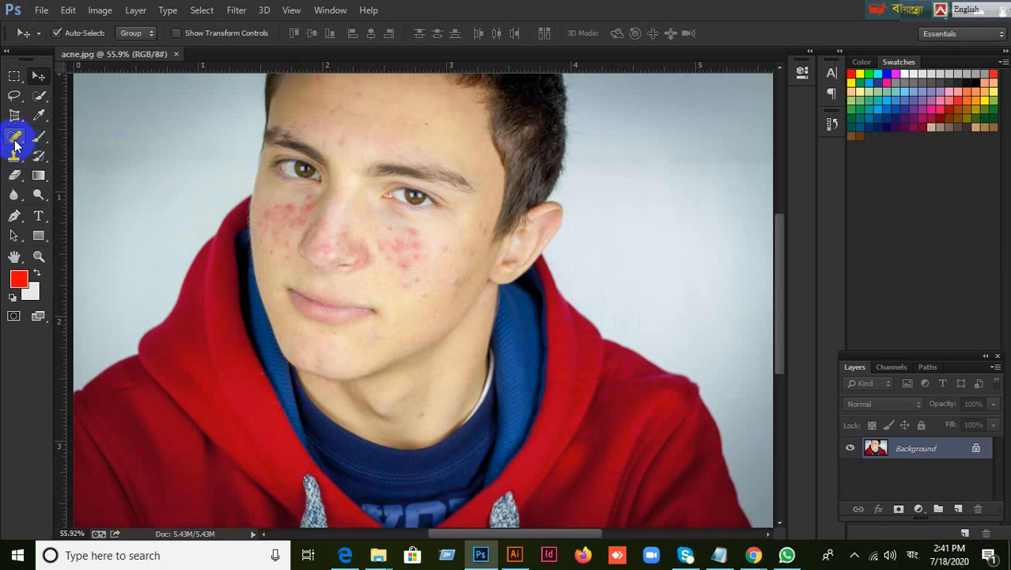
pyautogui.click(15, 138)
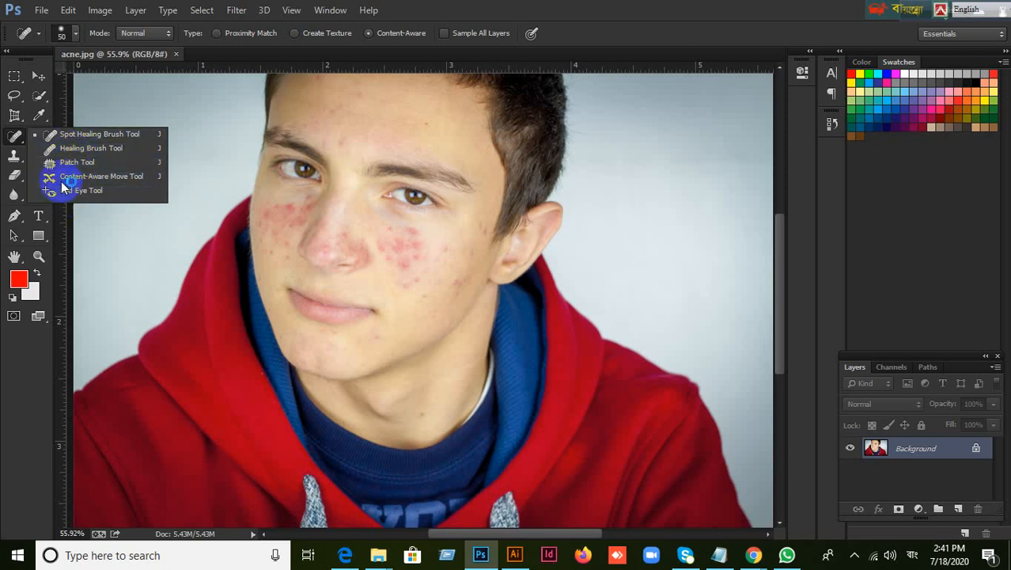
pyautogui.click(443, 16)
pyautogui.click(39, 75)
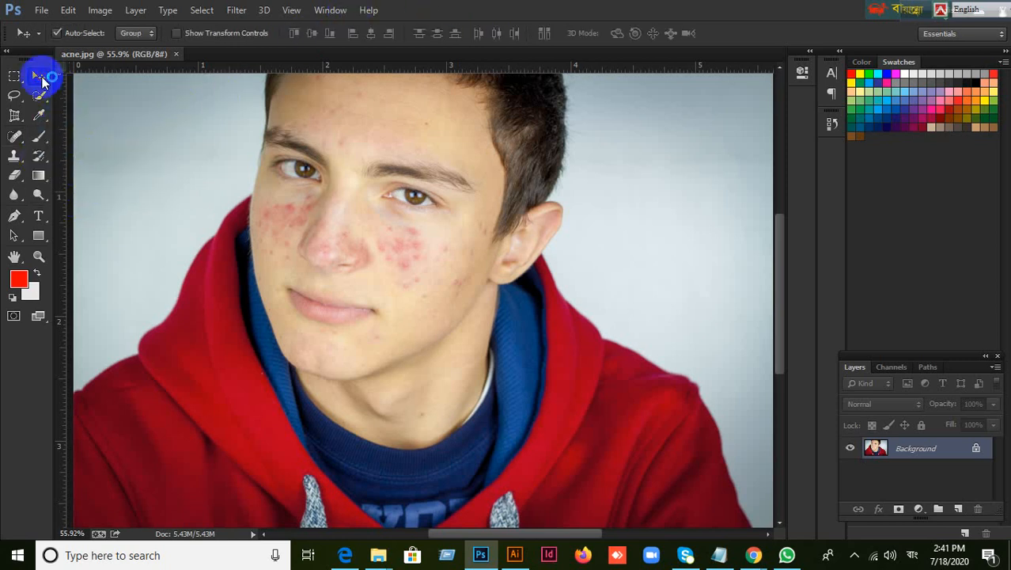
# Activate the Spot Healing Brush tool from the healing tools group in Content-Aware mode
pyautogui.click(14, 140)
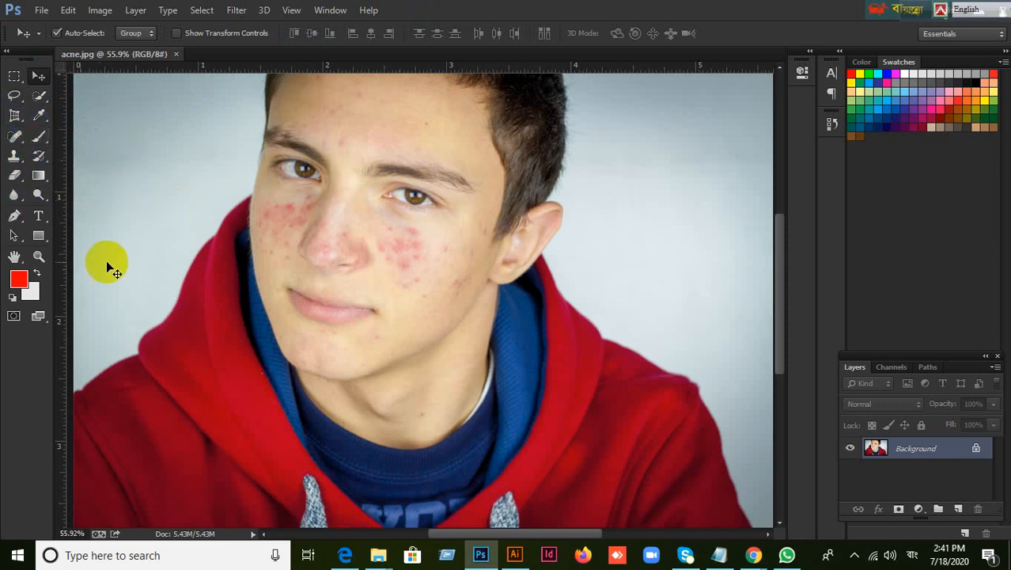
pyautogui.click(16, 139)
pyautogui.moveTo(18, 140)
pyautogui.mouseDown()
pyautogui.moveTo(46, 135)
pyautogui.moveTo(84, 191)
pyautogui.mouseUp()
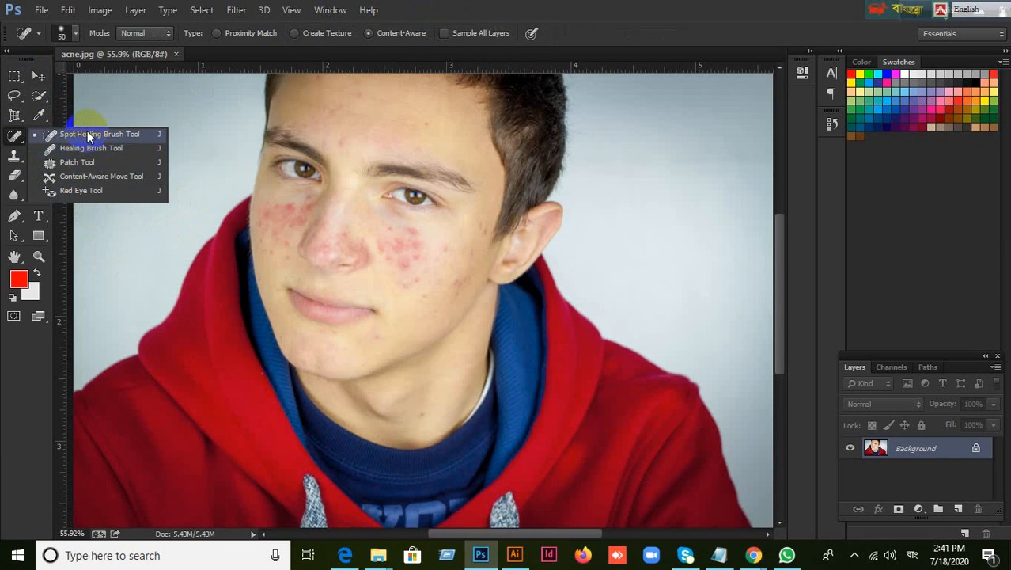
pyautogui.click(530, 3)
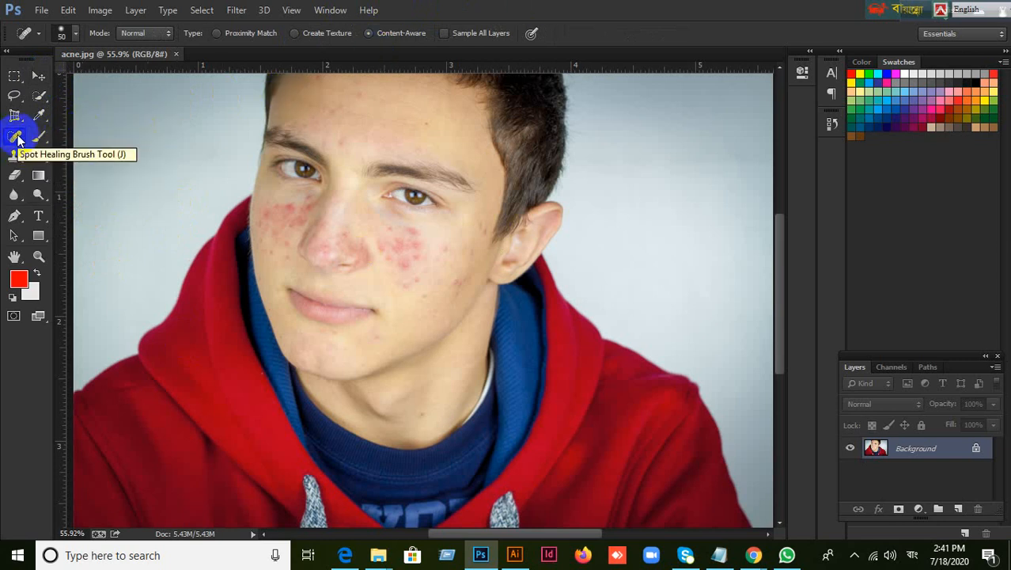
pyautogui.moveTo(18, 139); pyautogui.dragTo(138, 193)
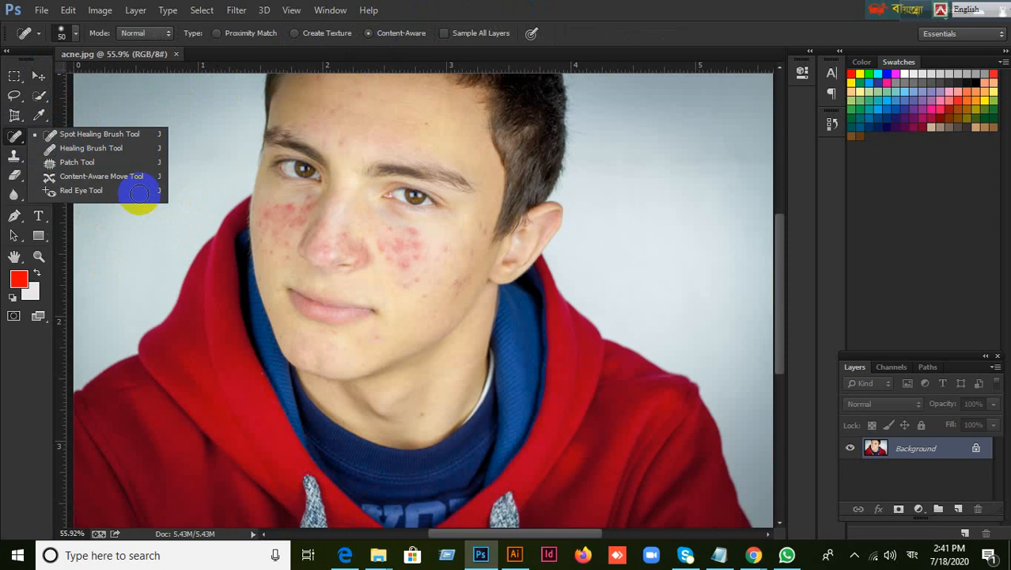
pyautogui.click(443, 5)
pyautogui.moveTo(17, 136)
pyautogui.mouseDown()
pyautogui.moveTo(20, 147)
pyautogui.moveTo(67, 139)
pyautogui.mouseUp()
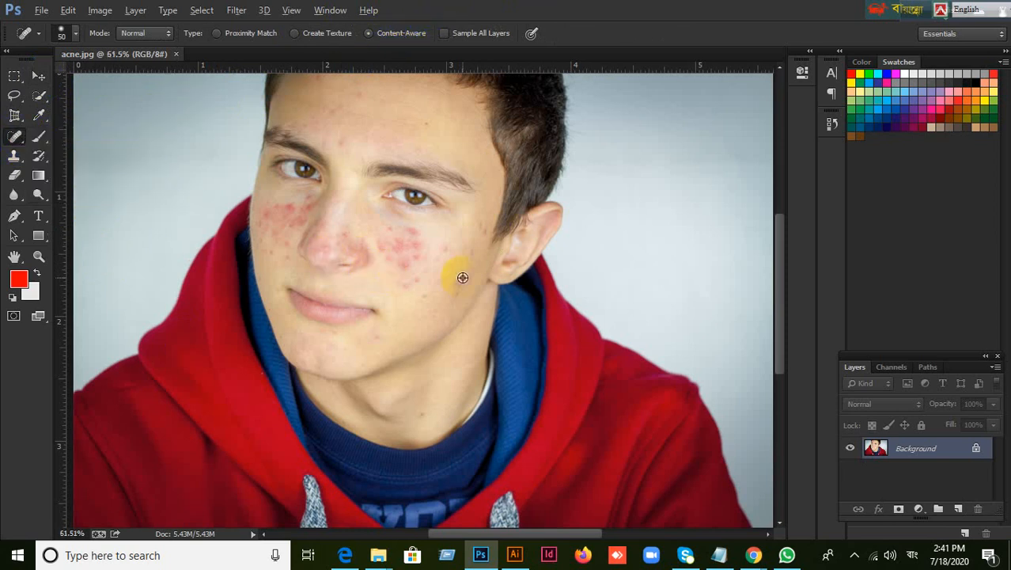
# Set the Spot Healing Brush size to 30 and heal the isolated blemishes beside and below the acne cluster on the ear-side cheek
pyautogui.scroll(1, 463, 276)
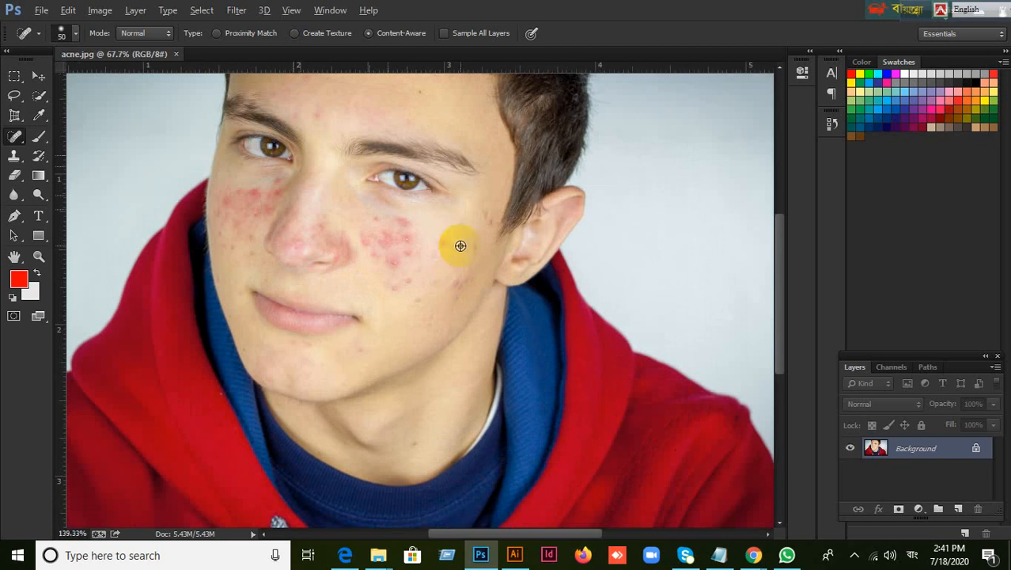
pyautogui.scroll(2, 459, 242)
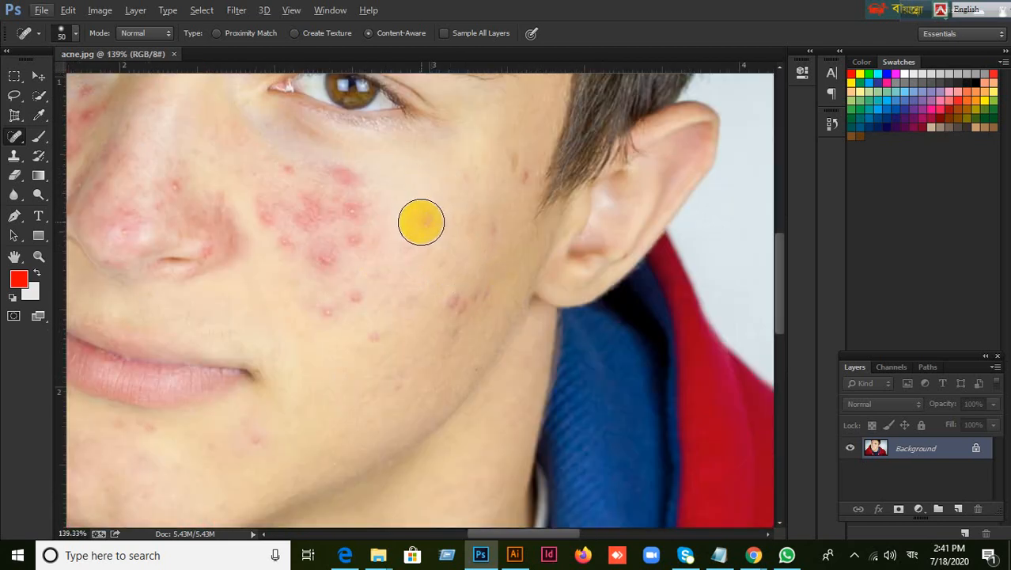
pyautogui.press('[')
pyautogui.press('[')
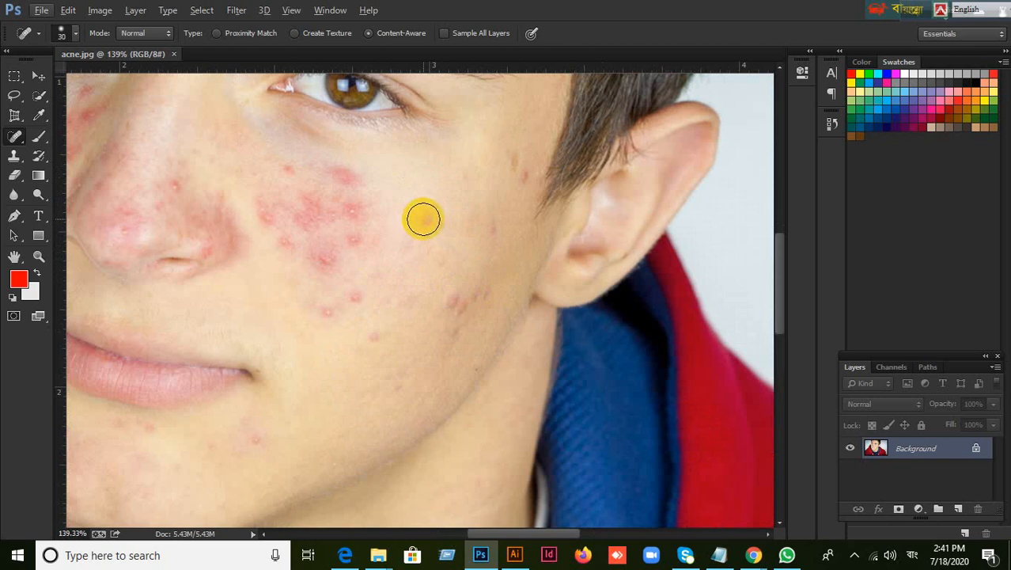
pyautogui.press('[')
pyautogui.press('[')
pyautogui.press(']')
pyautogui.press(']')
pyautogui.click(423, 218)
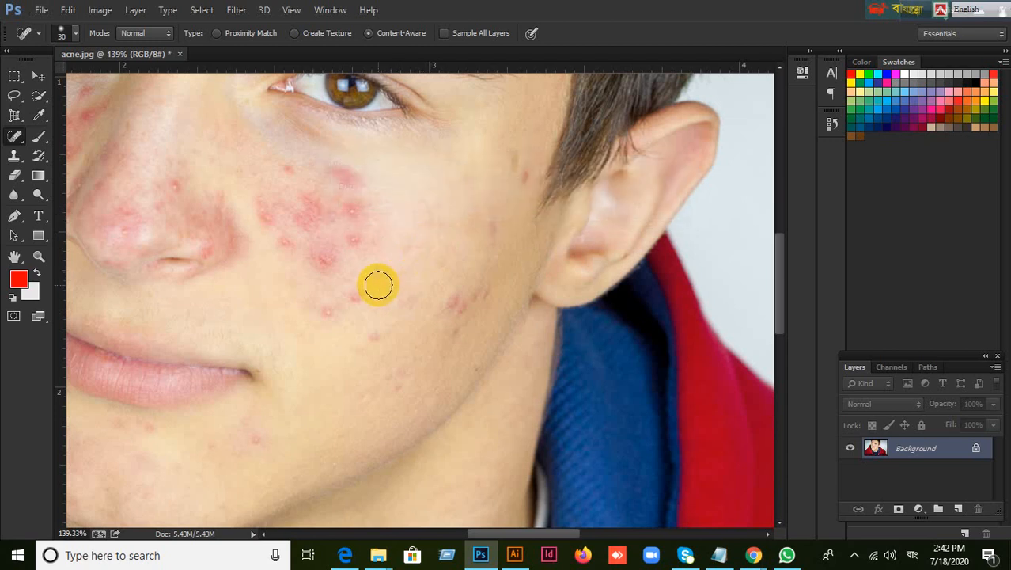
pyautogui.click(356, 299)
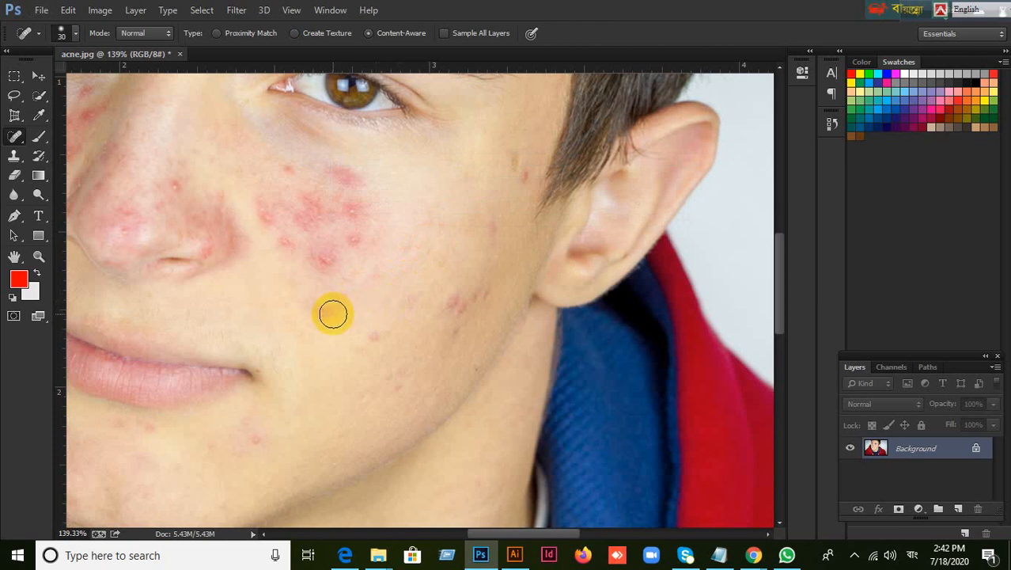
pyautogui.moveTo(328, 311); pyautogui.dragTo(346, 325)
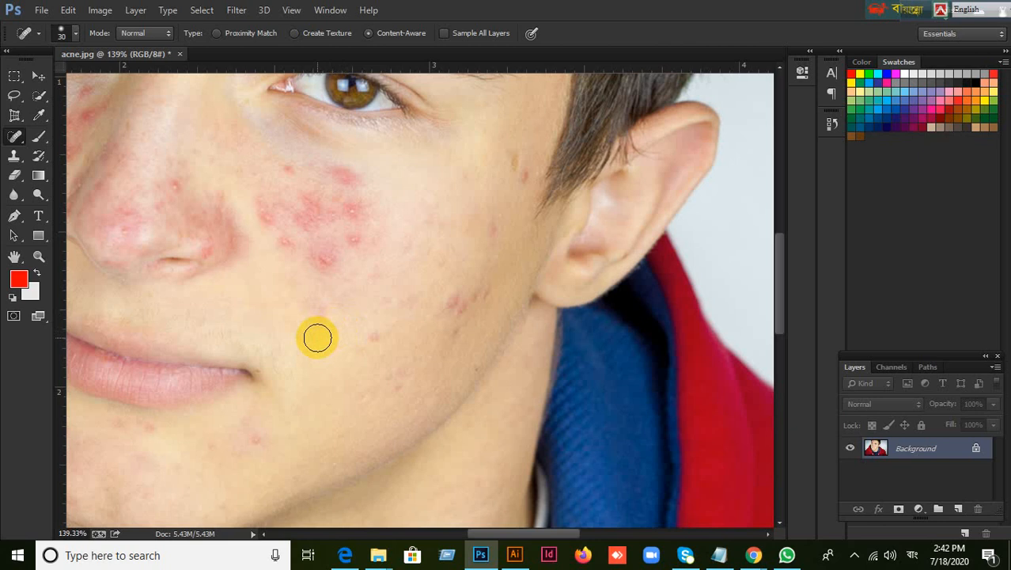
# Enlarge the Spot Healing Brush to size 1100
pyautogui.press(']')
pyautogui.press(']')
pyautogui.press(']')
pyautogui.press(']')
pyautogui.press(']')
pyautogui.press(']')
pyautogui.press(']')
pyautogui.press(']')
pyautogui.press(']')
pyautogui.press(']')
pyautogui.press(']')
pyautogui.press(']')
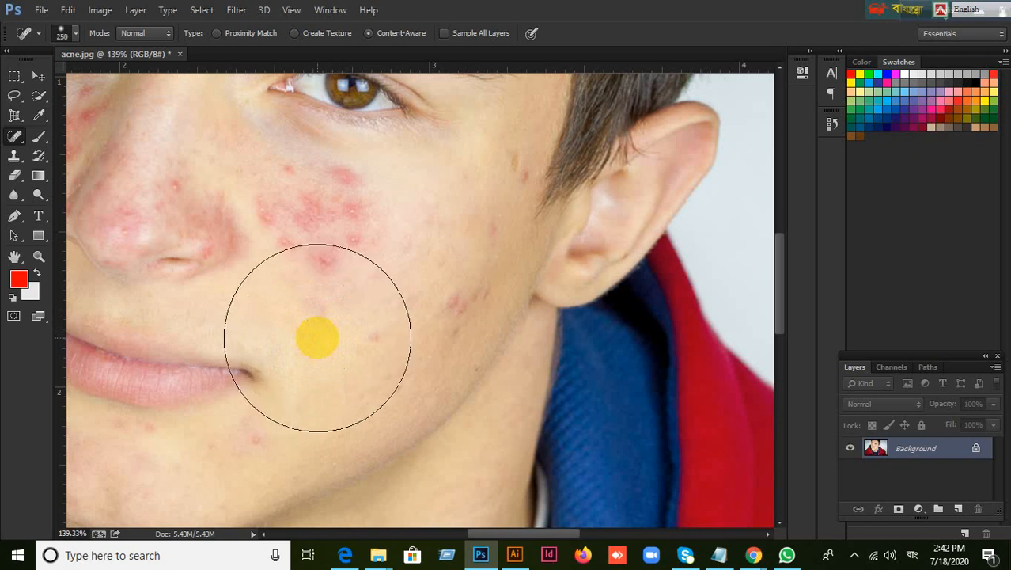
pyautogui.press(']')
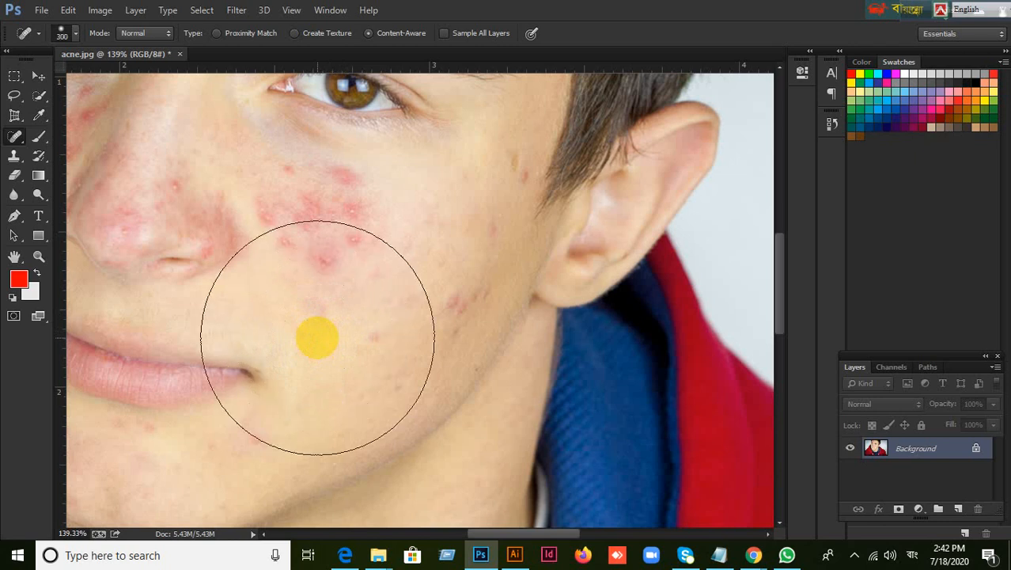
pyautogui.press(']')
pyautogui.press(']')
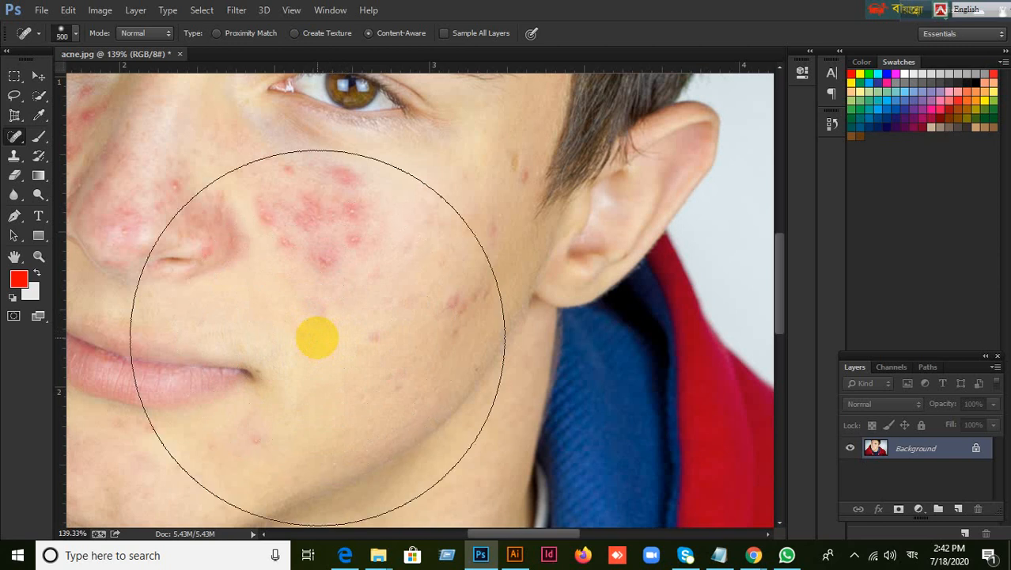
pyautogui.press(']')
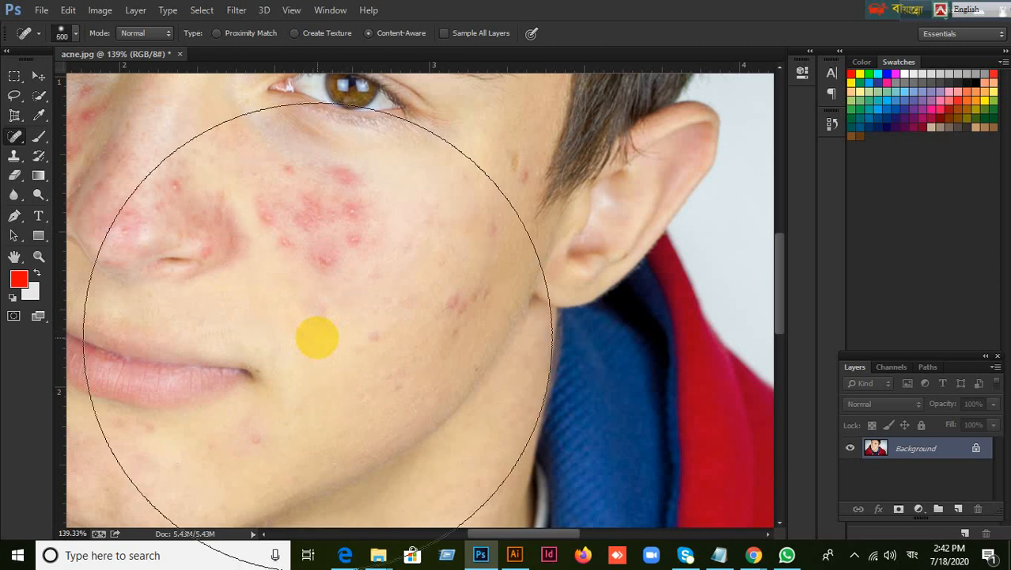
pyautogui.press(']')
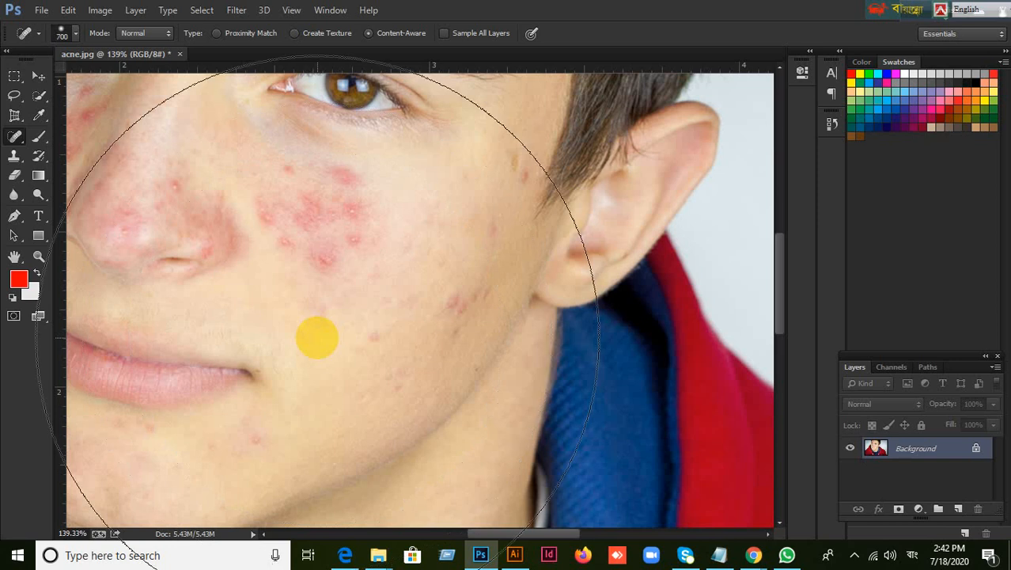
pyautogui.press(']')
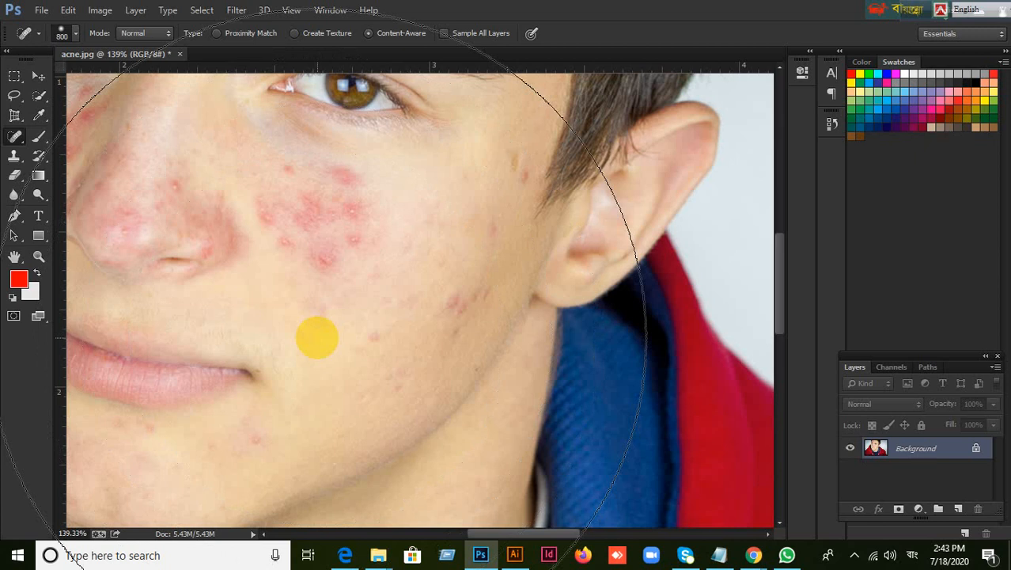
pyautogui.press(']')
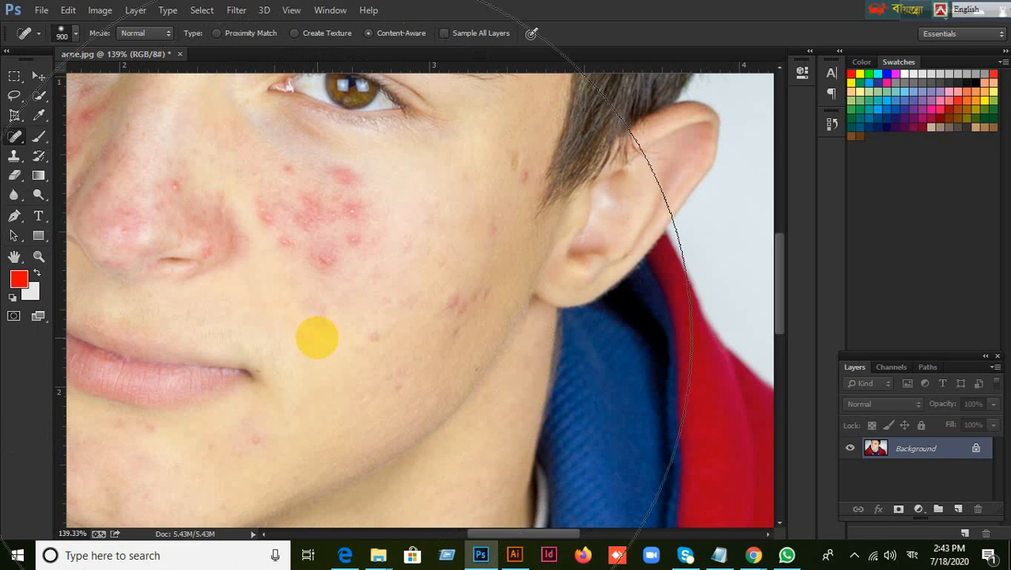
pyautogui.press(']')
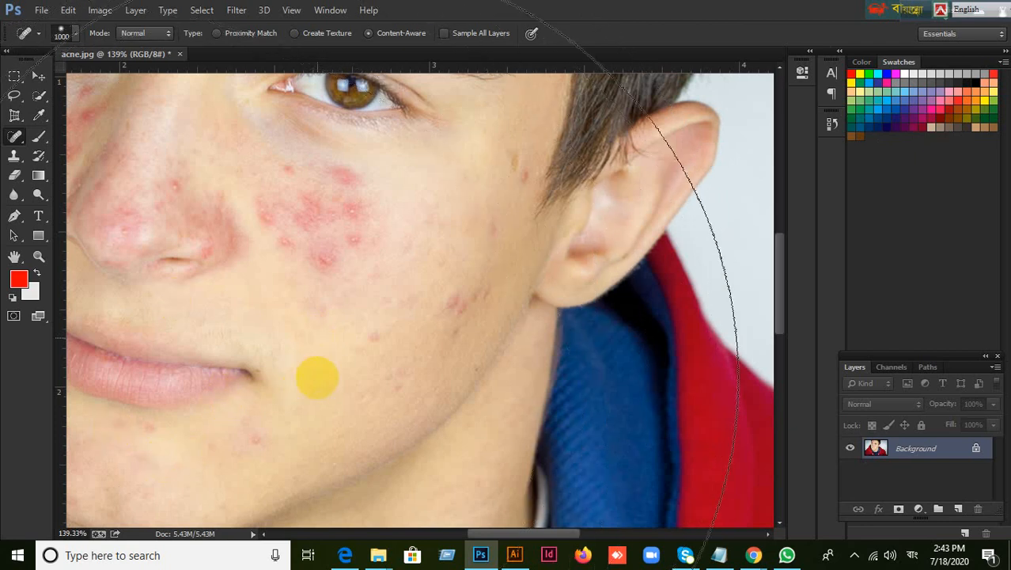
pyautogui.press(']')
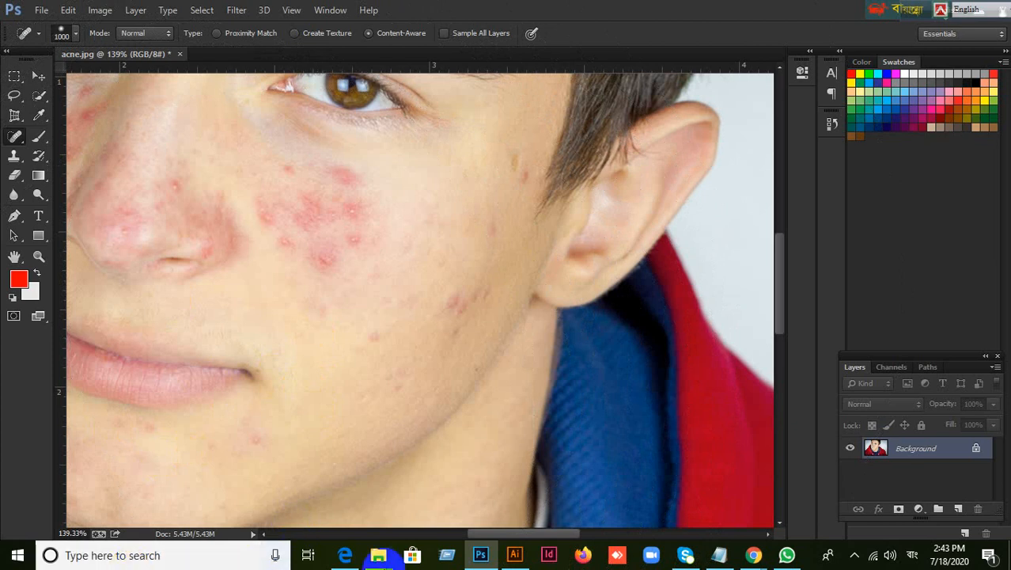
# Switch to Illustrator
pyautogui.click(515, 557)
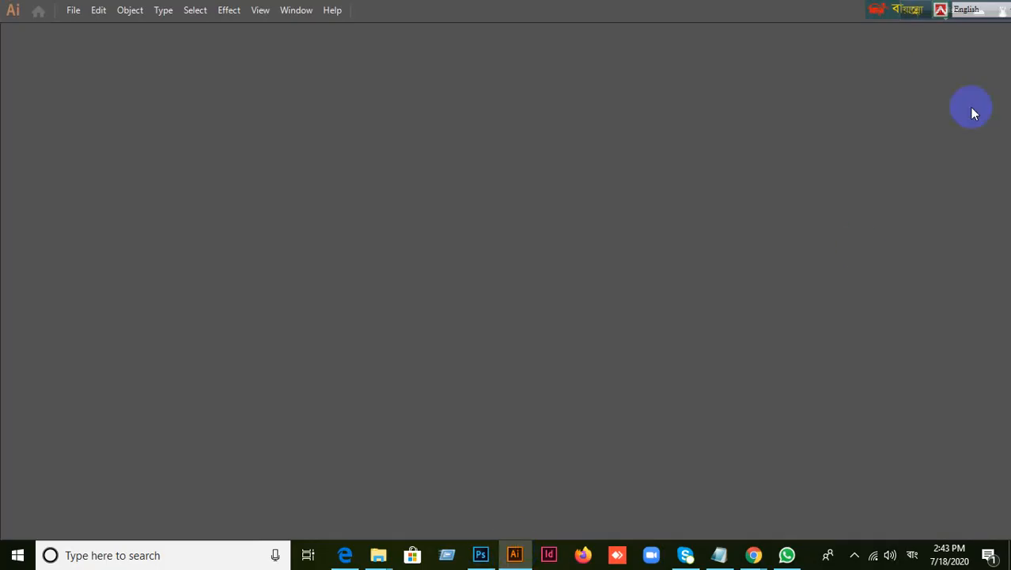
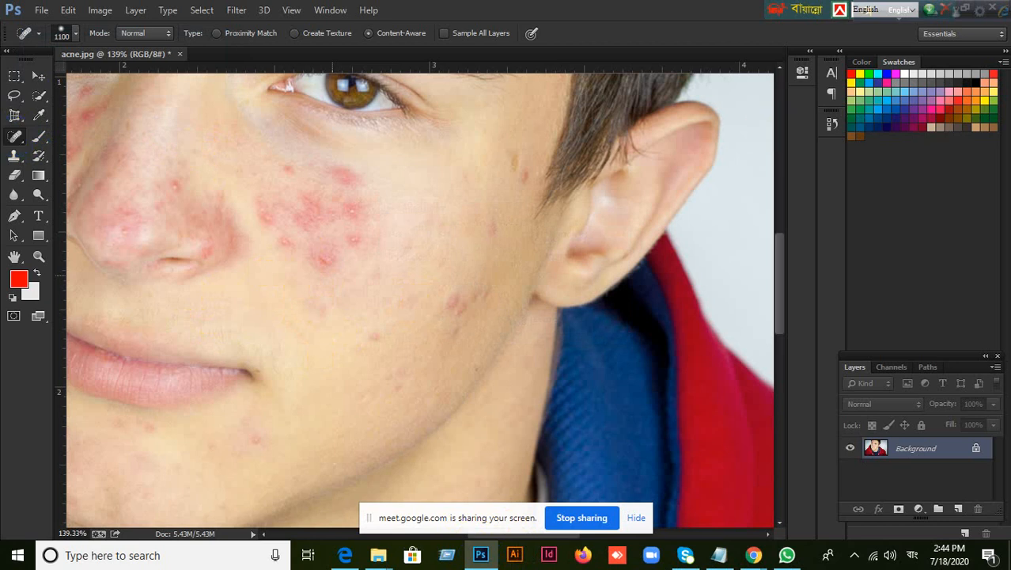
# Move the two floating keyboard-language toolbars away from the window controls
pyautogui.moveTo(778, 10); pyautogui.dragTo(496, 10)
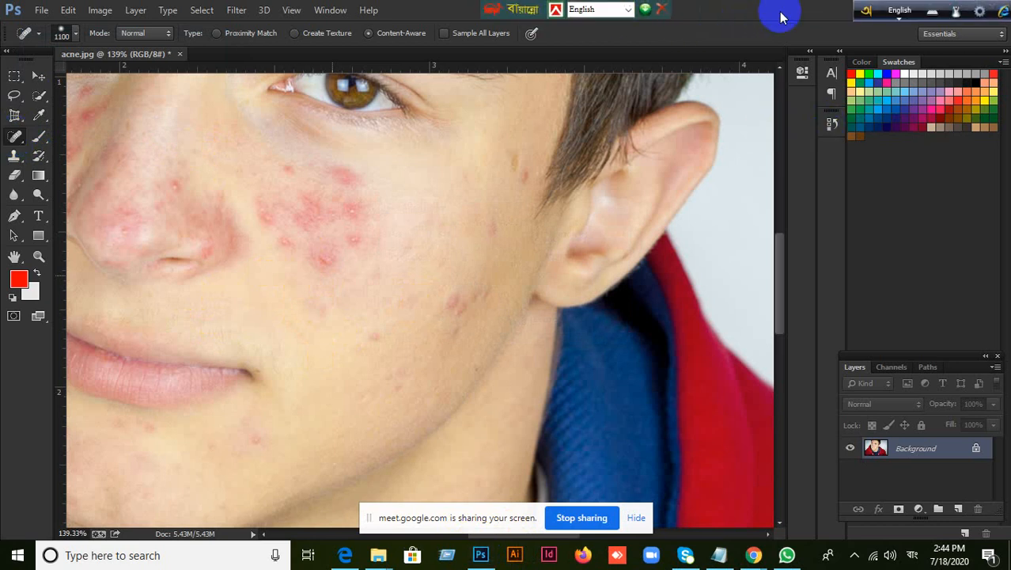
pyautogui.moveTo(866, 12); pyautogui.dragTo(567, 11)
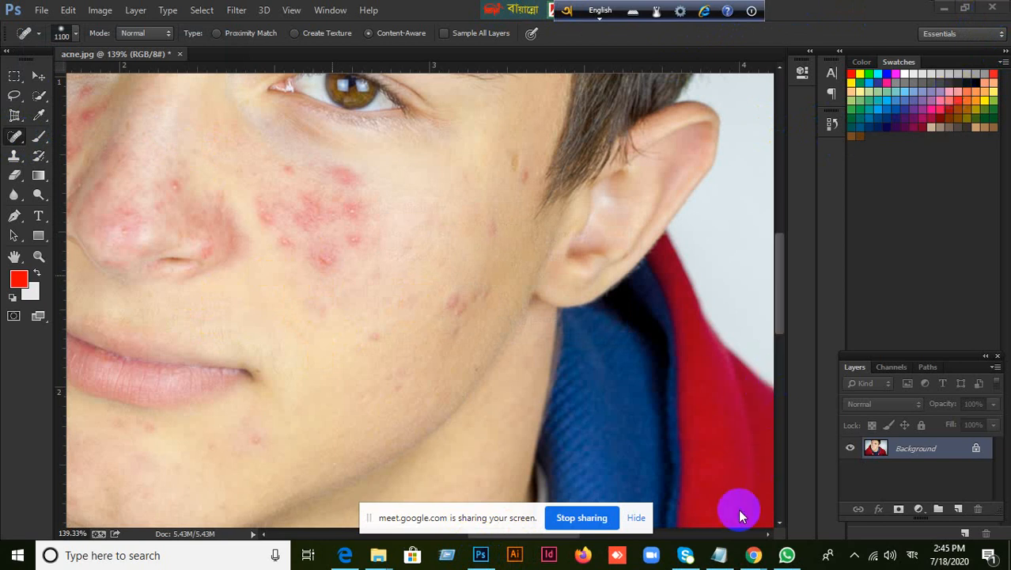
# Stop sharing the screen with Google Meet, minimize the browser and WhatsApp windows, and return to Photoshop
pyautogui.click(600, 519)
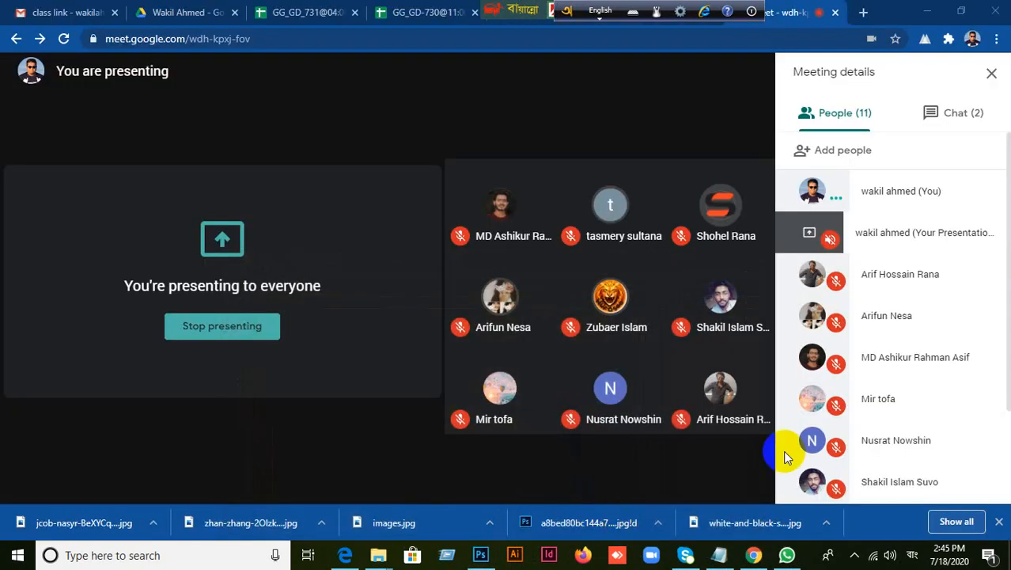
pyautogui.click(930, 10)
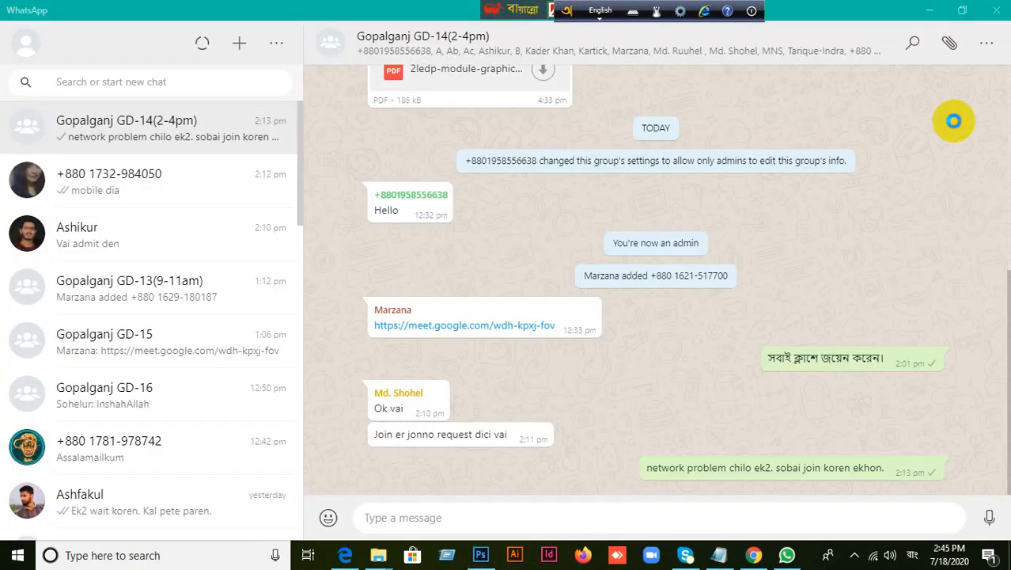
pyautogui.click(935, 11)
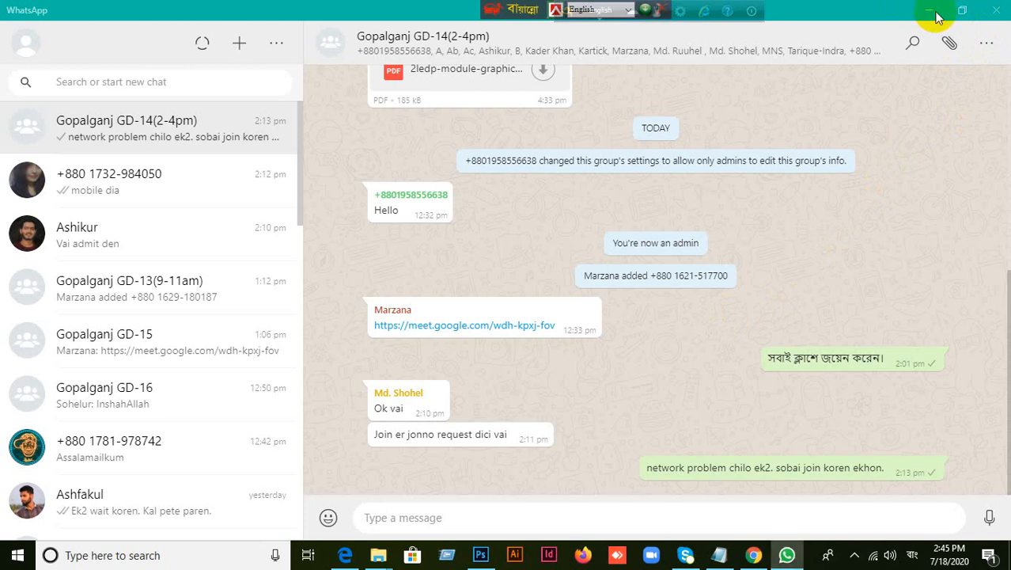
pyautogui.click(480, 556)
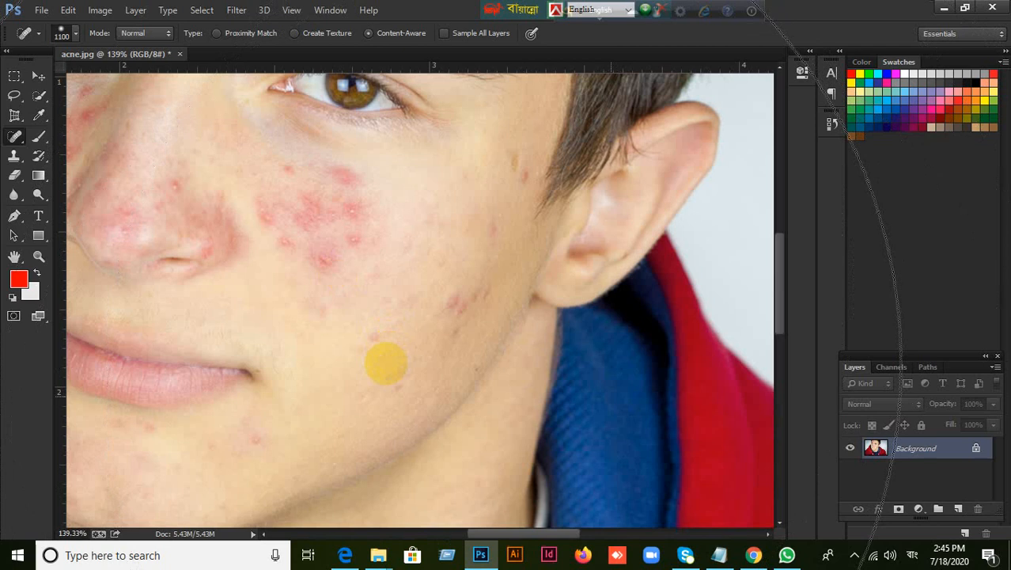
# Switch the keyboard input language to English and reselect the Spot Healing Brush from the healing tools group
pyautogui.click(606, 12)
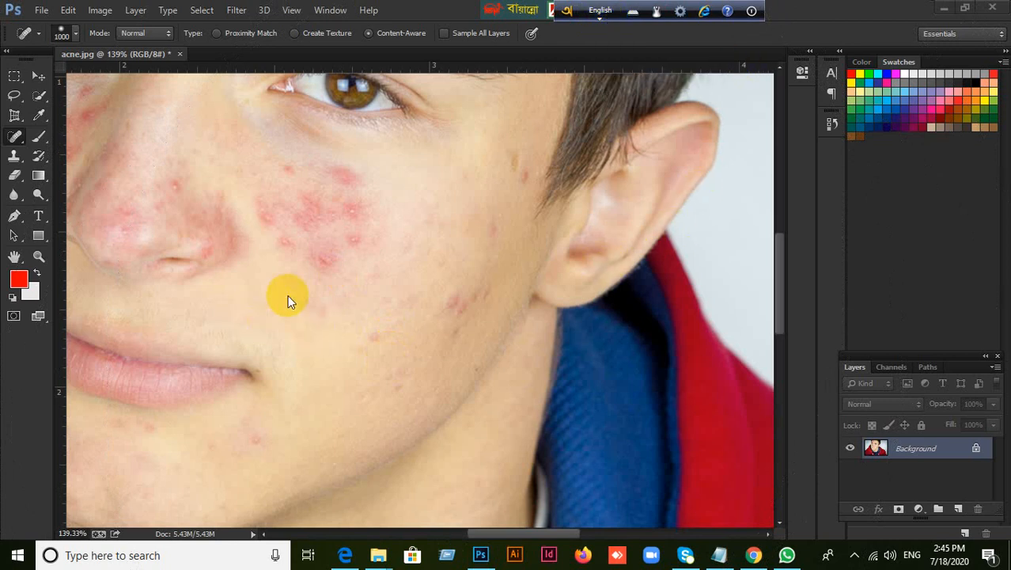
pyautogui.click(15, 137)
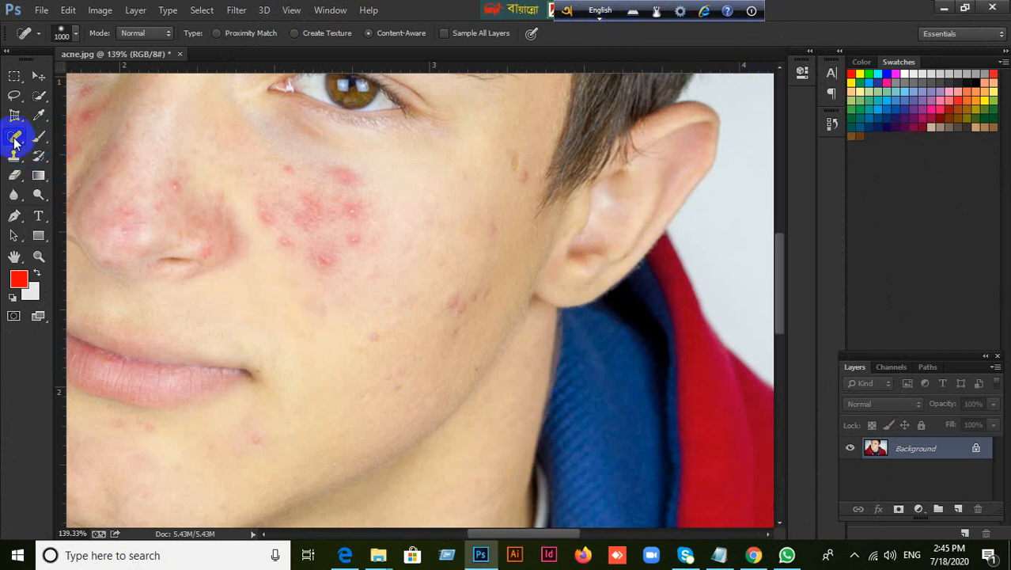
pyautogui.rightClick(14, 136)
pyautogui.click(63, 134)
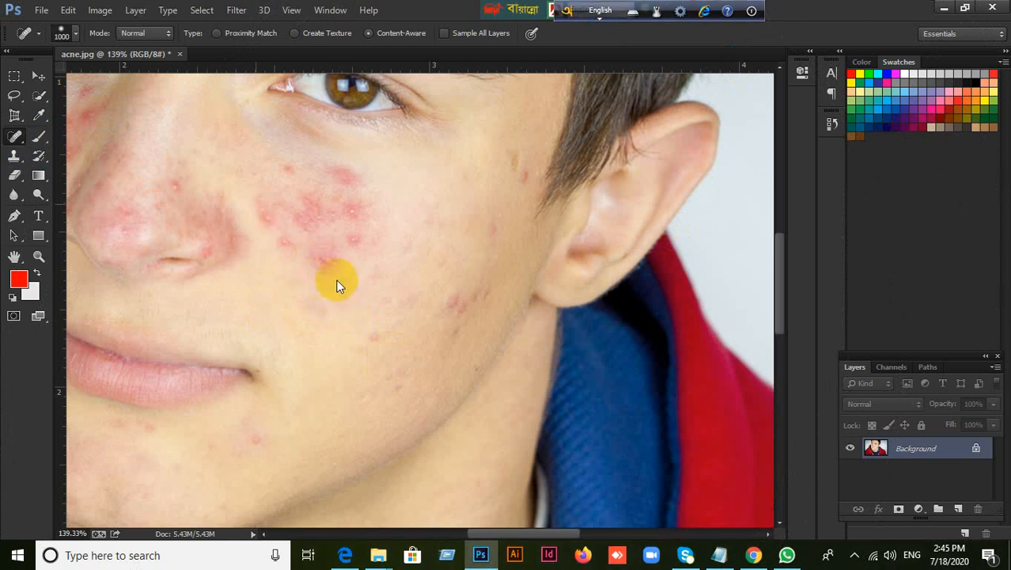
pyautogui.rightClick(14, 138)
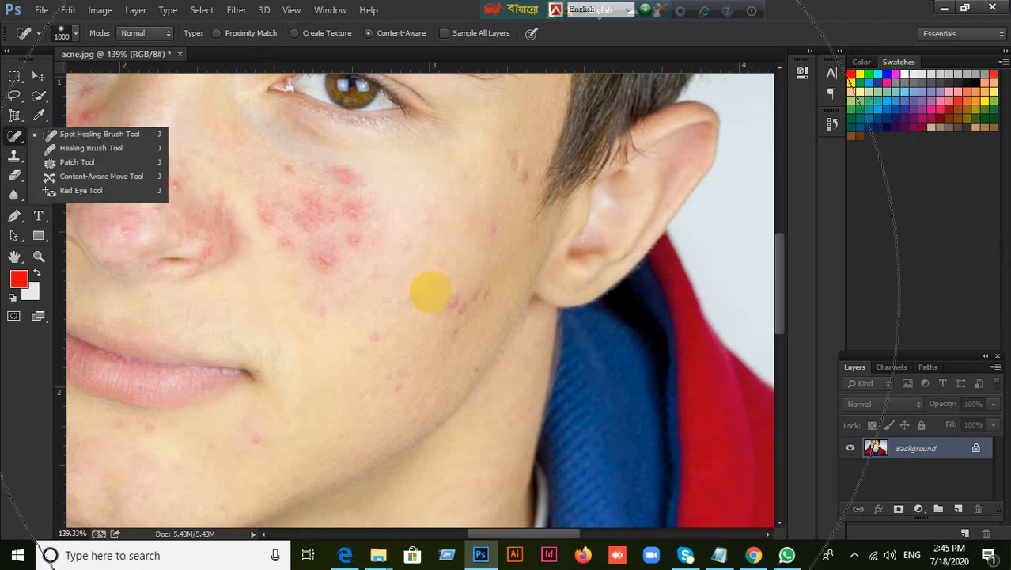
pyautogui.click(431, 293)
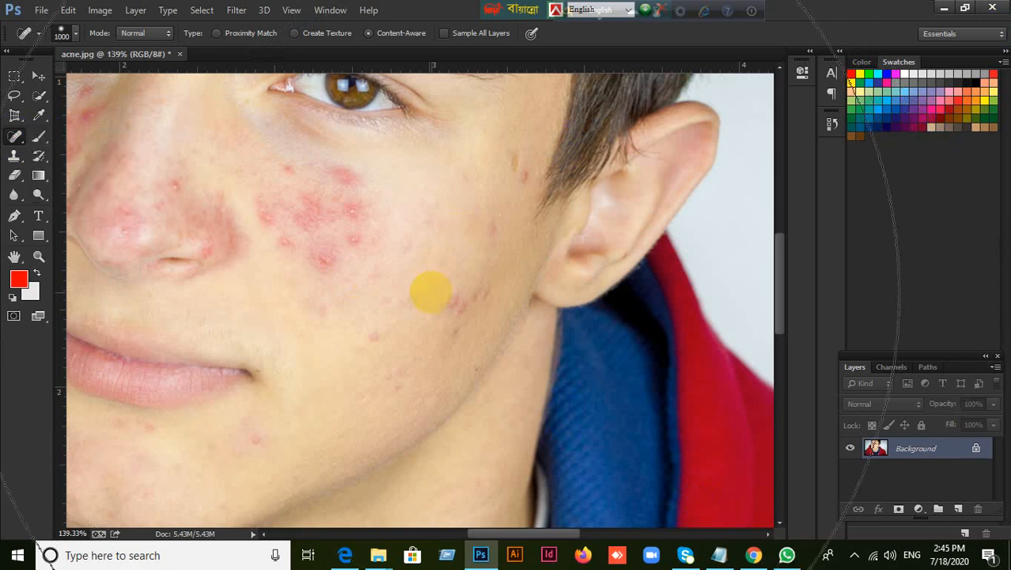
# Reduce the Spot Healing Brush size to 800 px and open its brush settings over the photo
pyautogui.press('[')
pyautogui.press('[')
pyautogui.click(599, 14)
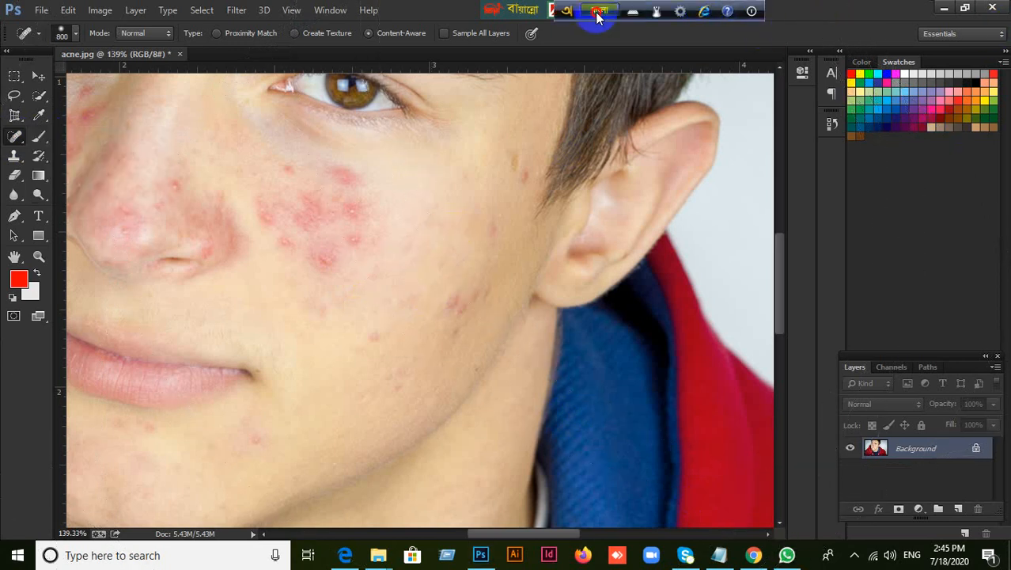
pyautogui.click(598, 14)
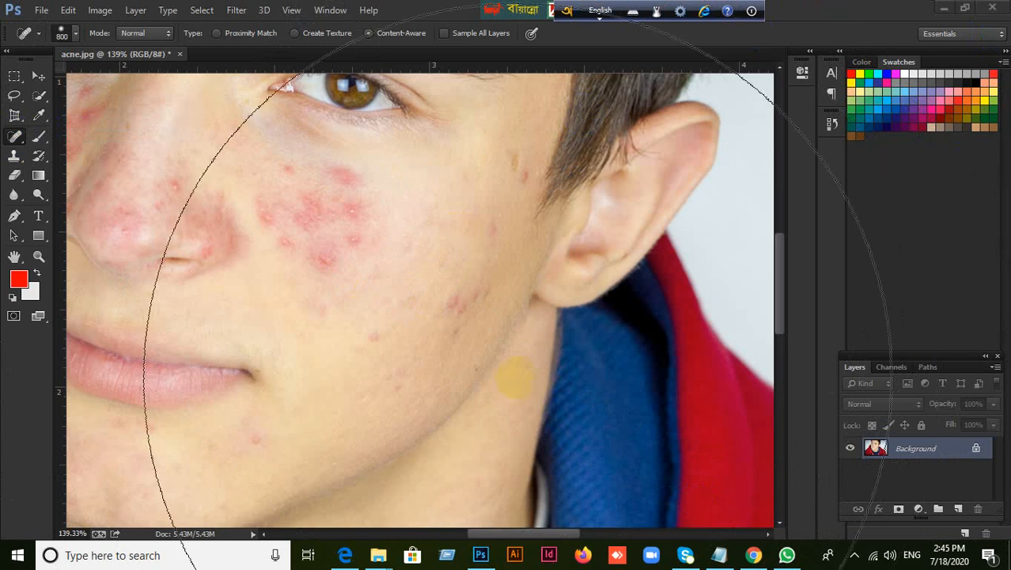
pyautogui.click(515, 492)
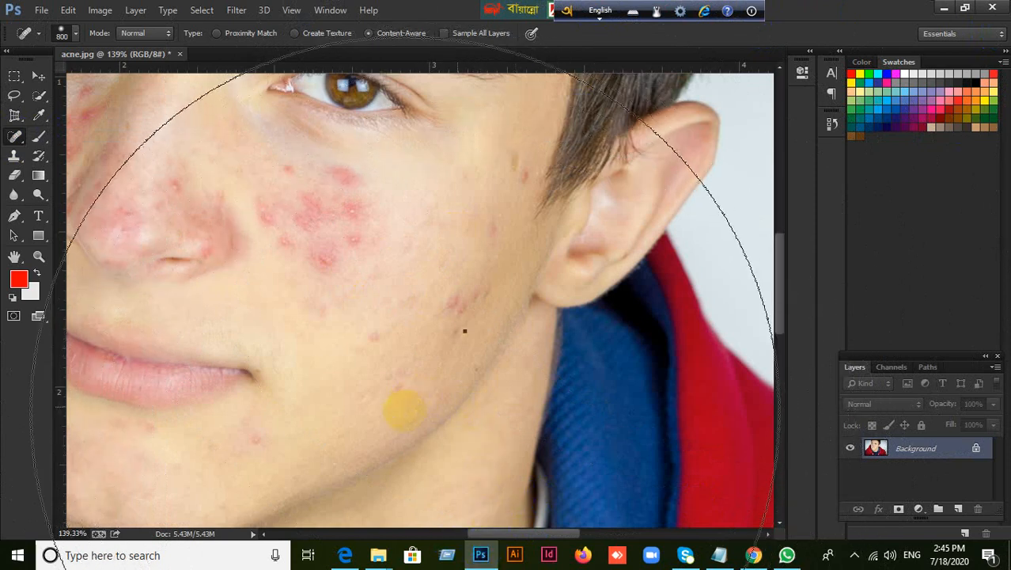
pyautogui.rightClick(368, 449)
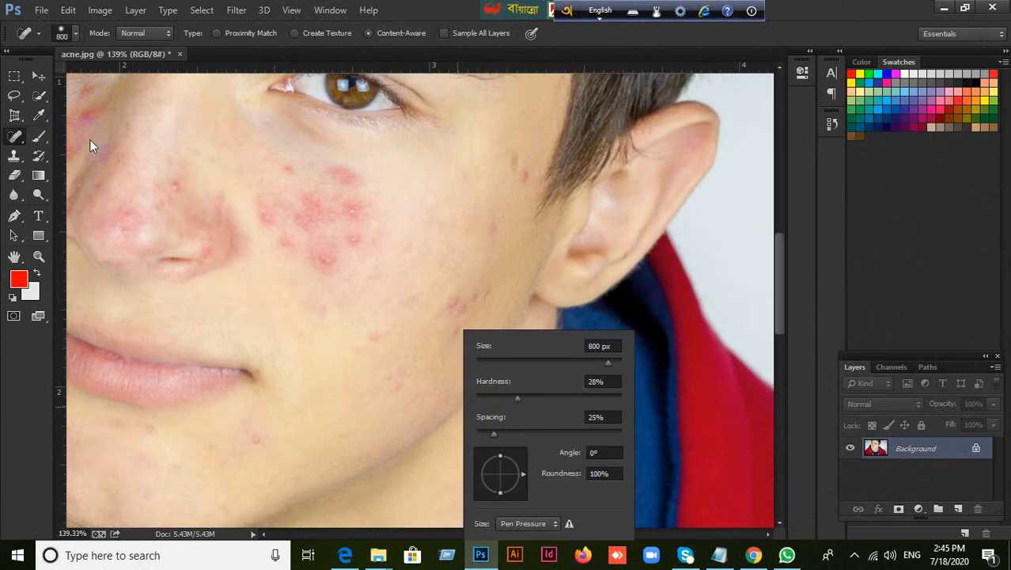
# Close acne.jpg without saving the changes
pyautogui.click(180, 54)
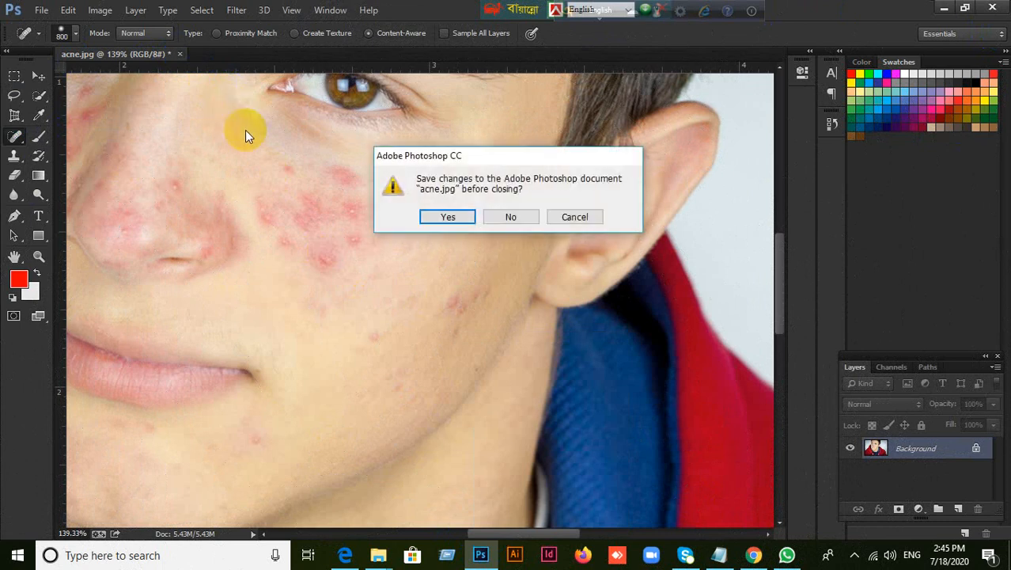
pyautogui.click(533, 222)
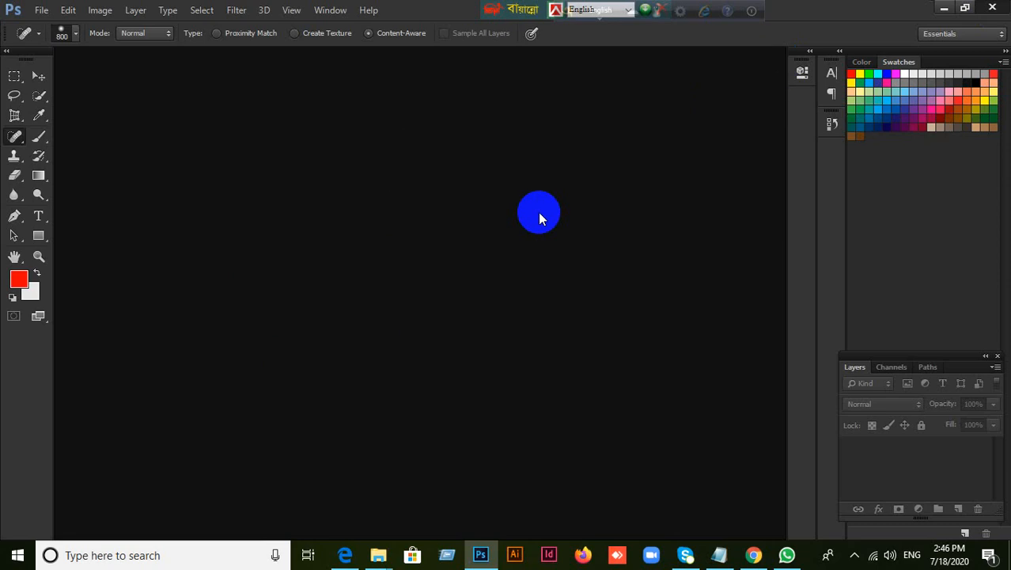
# Minimize the Google Meet browser and the LEDP-Graphic Design PDF windows, and refresh the desktop
pyautogui.hotkey('alt', 'Tab')
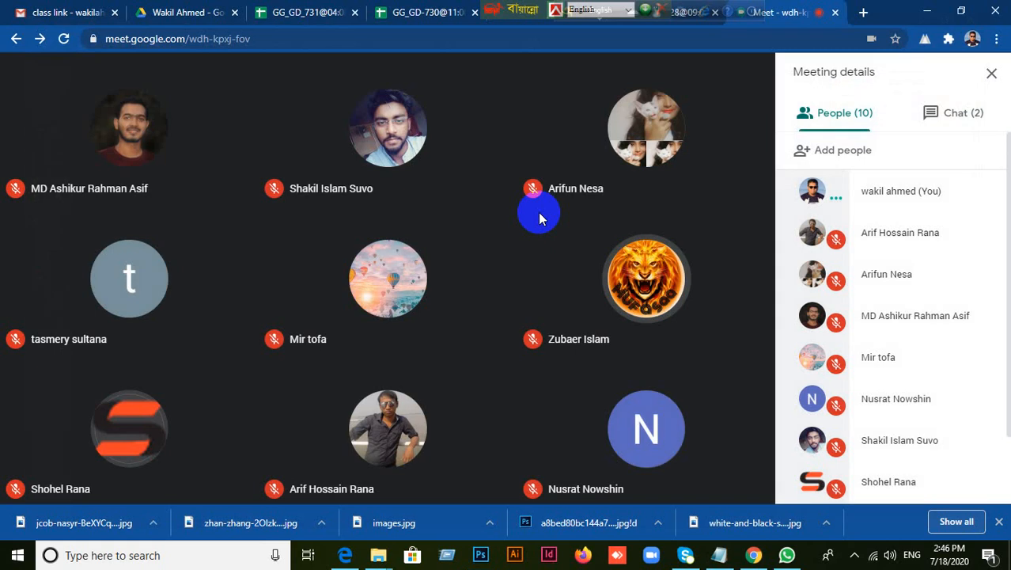
pyautogui.click(483, 557)
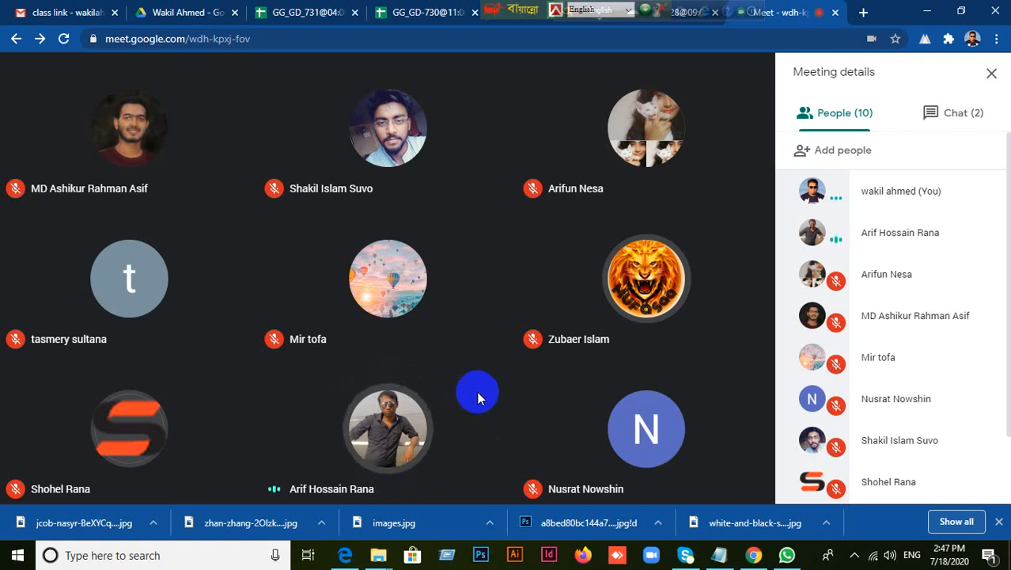
pyautogui.click(928, 11)
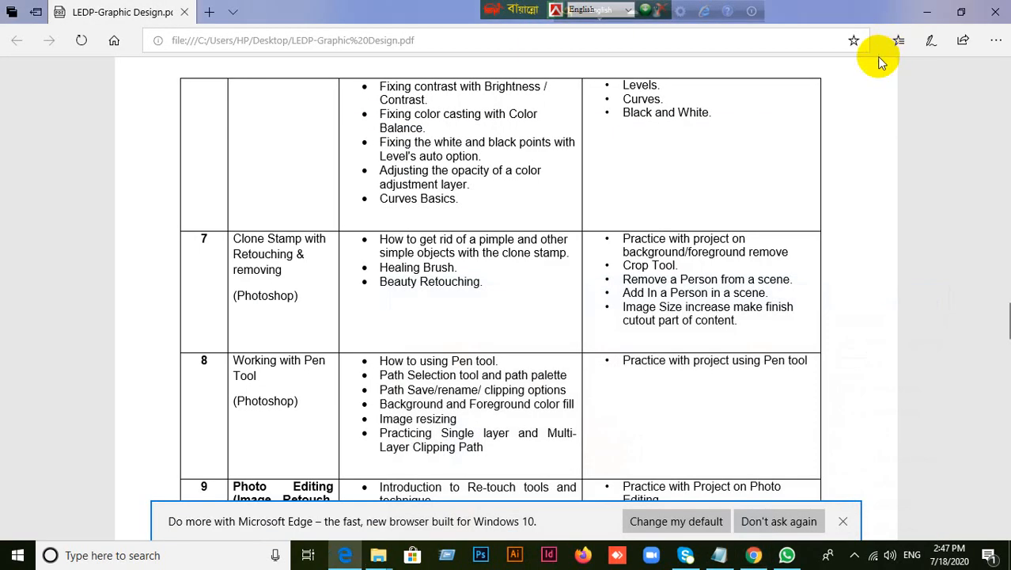
pyautogui.click(927, 11)
pyautogui.click(671, 168)
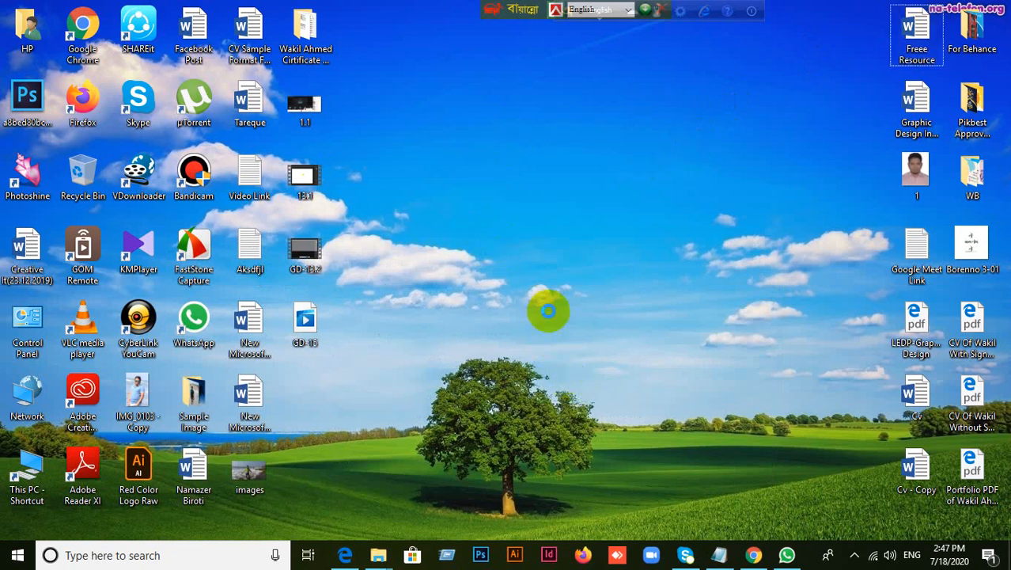
pyautogui.rightClick(548, 311)
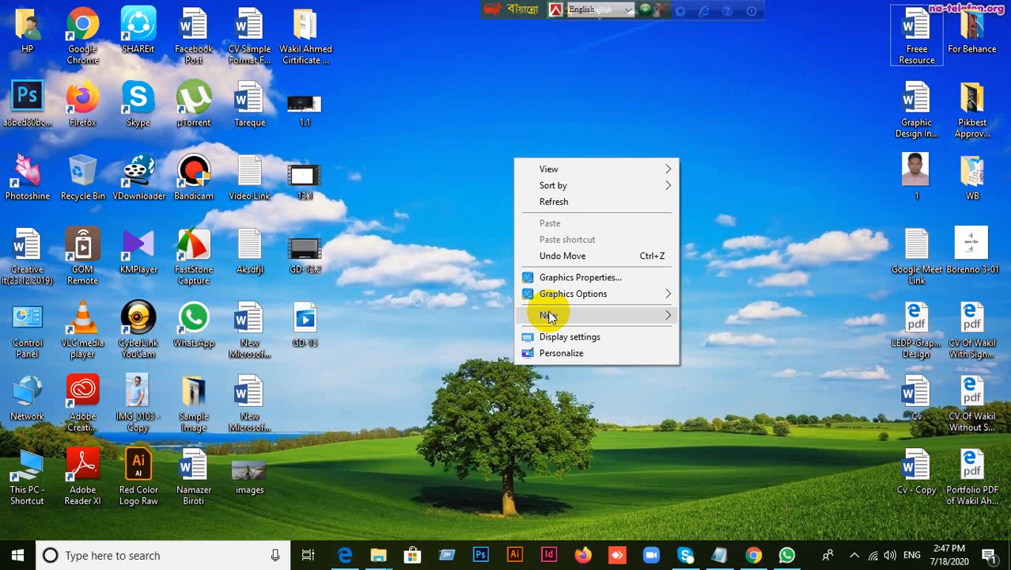
pyautogui.click(559, 201)
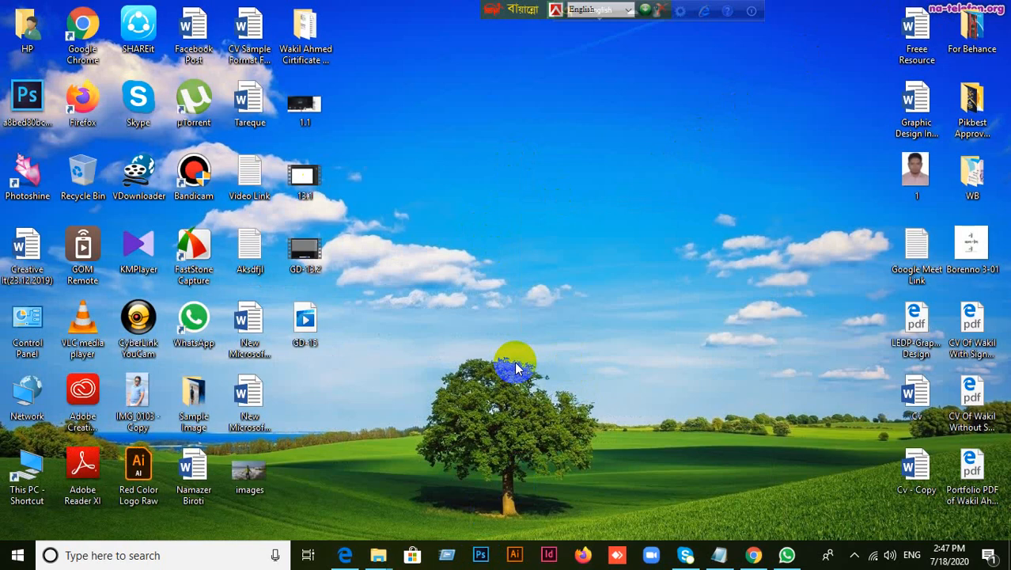
# Launch Adobe Photoshop CC (64 Bit) from the list of all installed apps
pyautogui.click(755, 556)
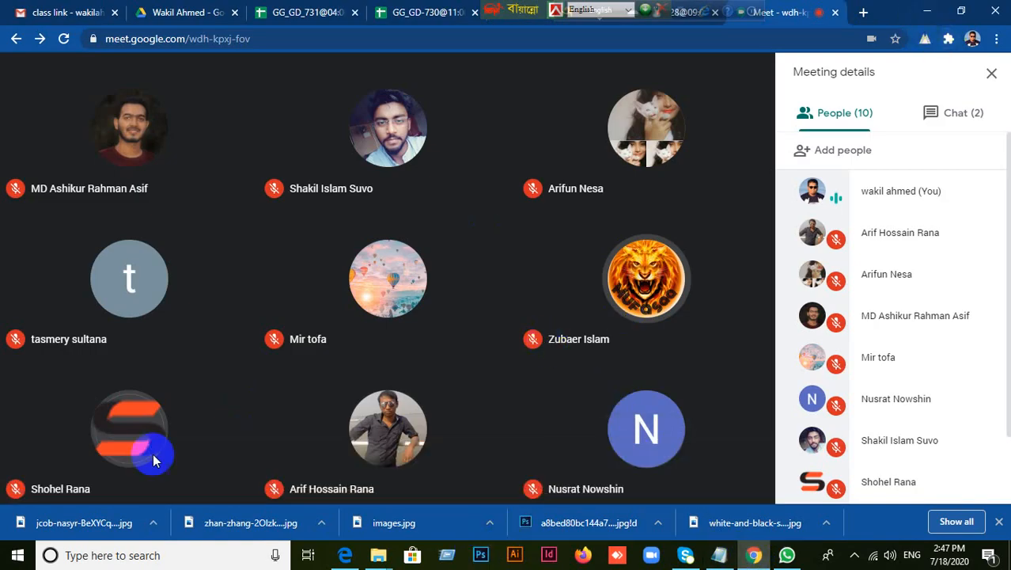
pyautogui.click(49, 555)
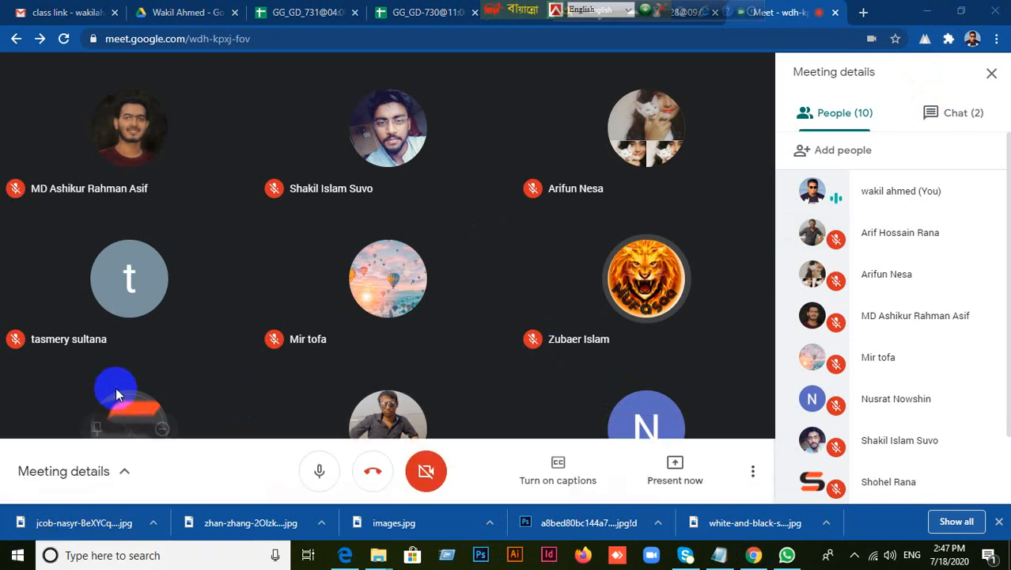
pyautogui.click(17, 556)
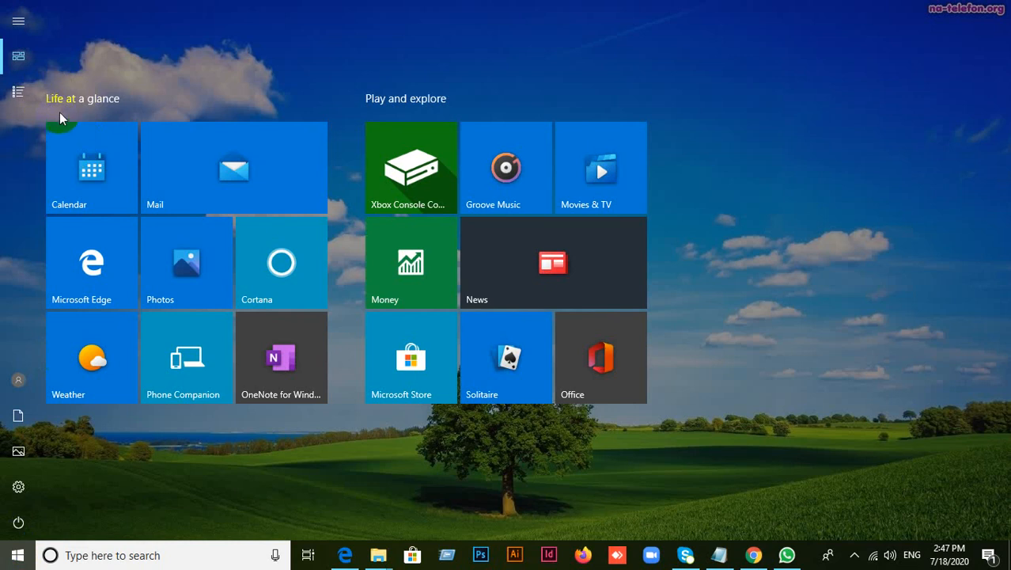
pyautogui.click(20, 93)
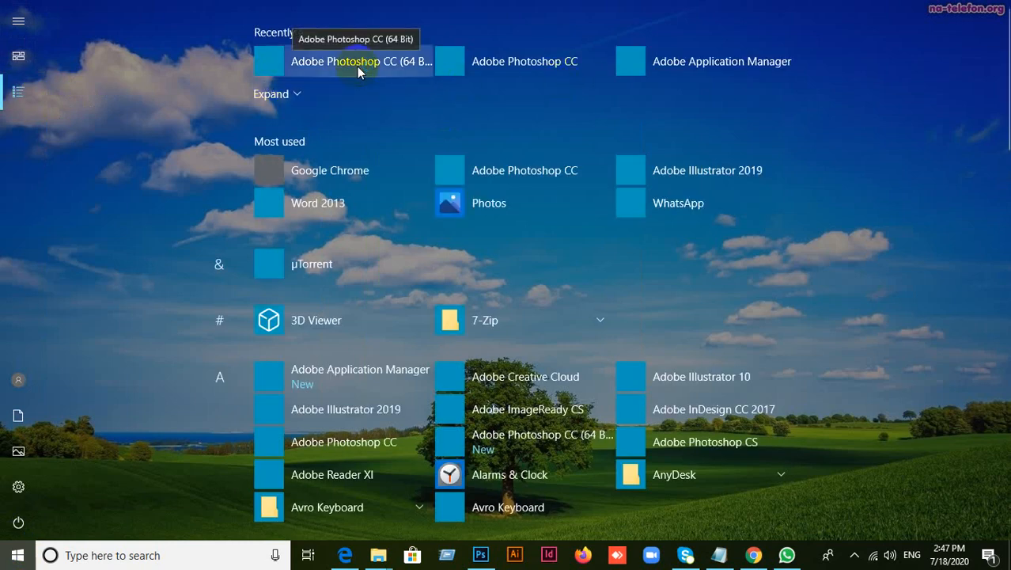
pyautogui.click(356, 67)
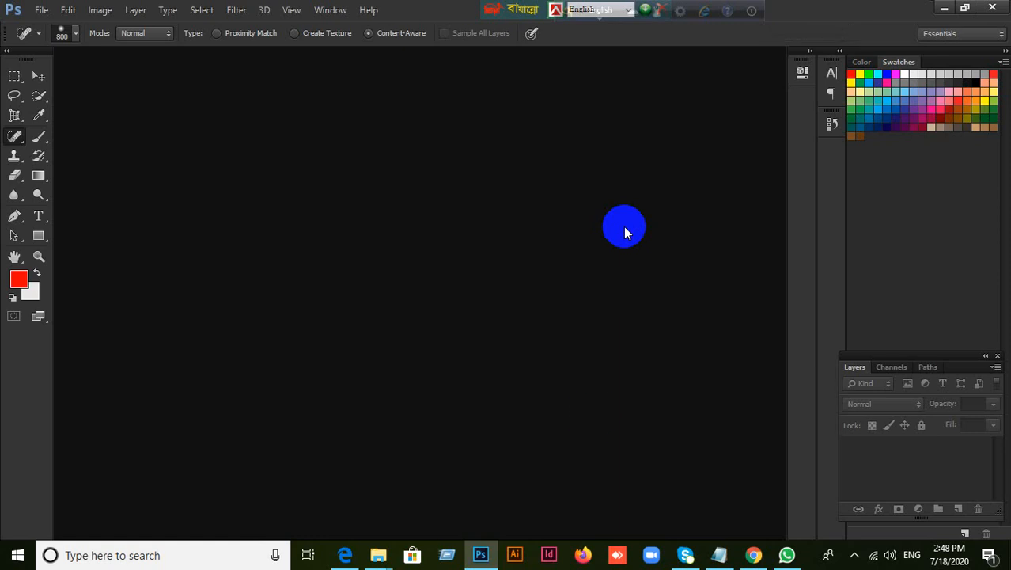
# Switch to the Google Meet call in Chrome and present the entire screen to the class
pyautogui.click(755, 553)
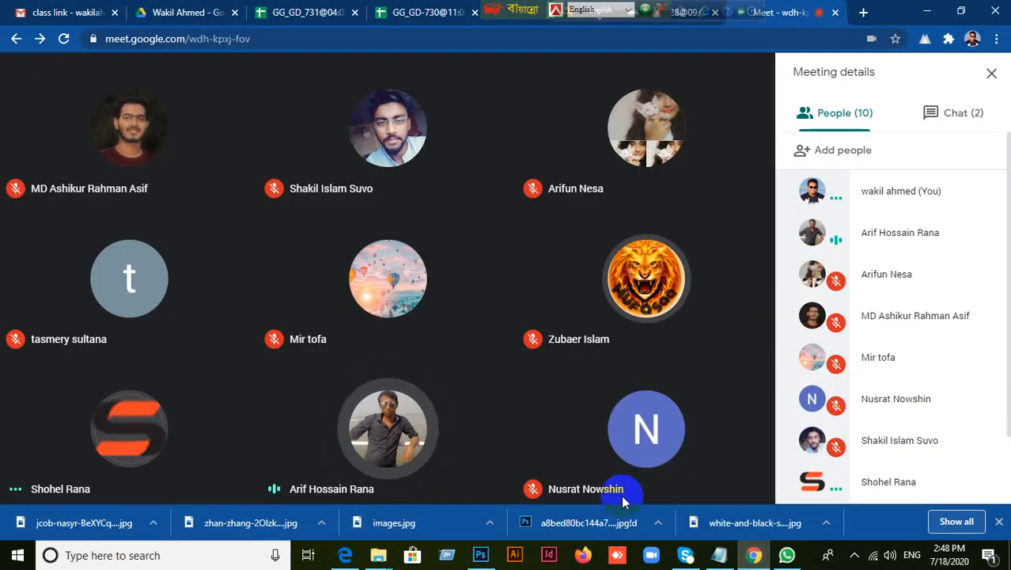
pyautogui.moveTo(598, 474)
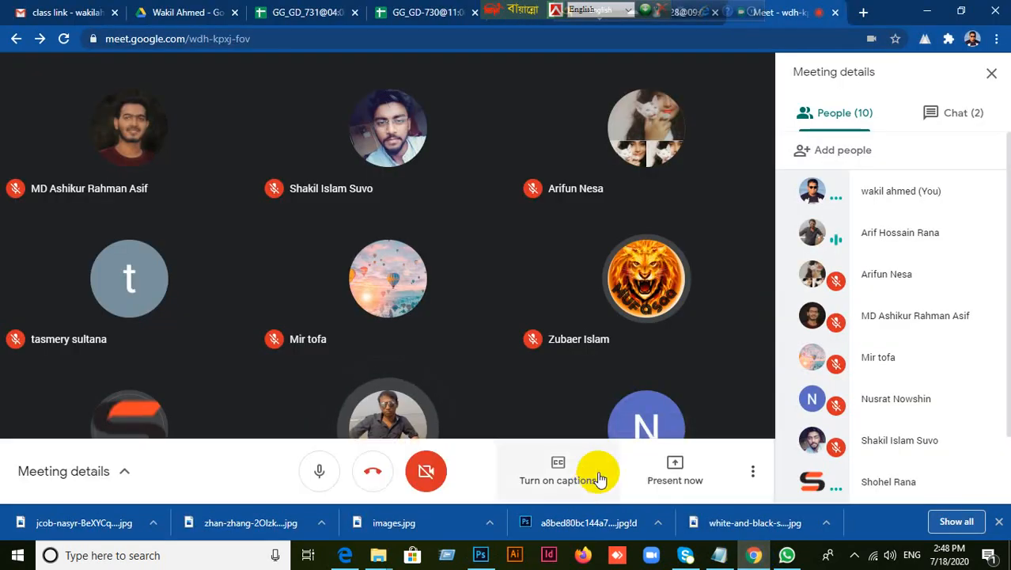
pyautogui.click(677, 477)
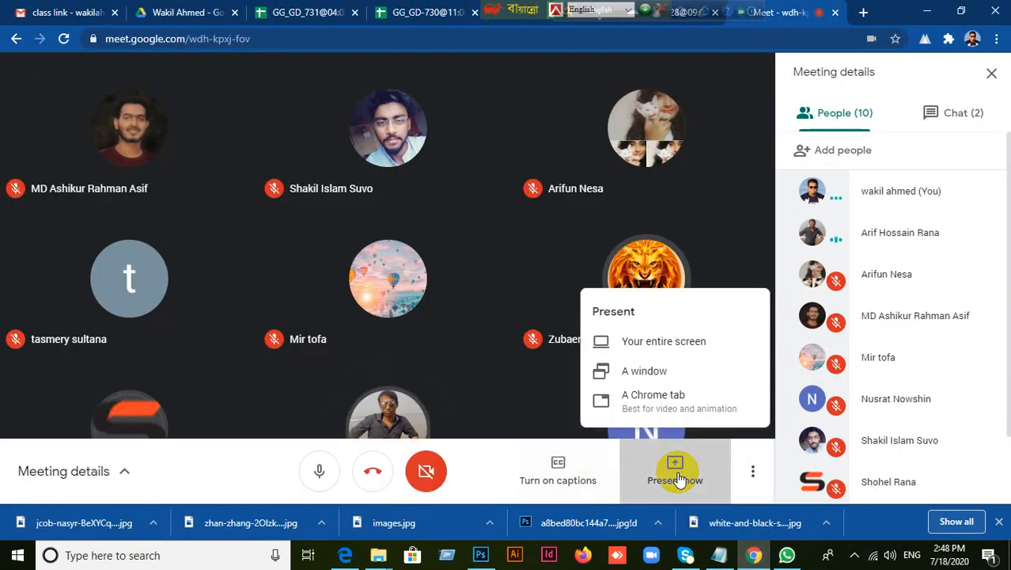
pyautogui.click(540, 382)
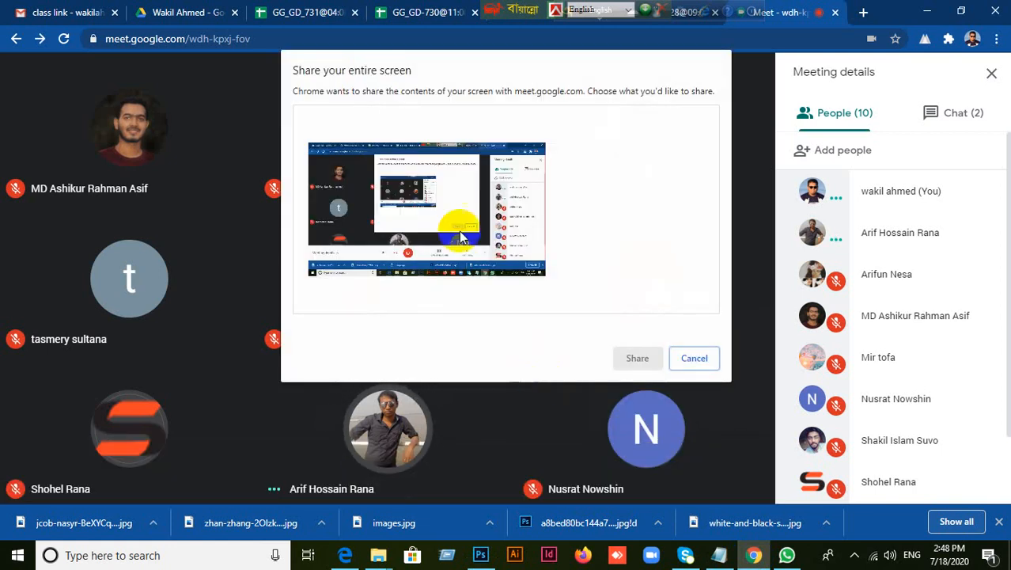
pyautogui.click(396, 194)
pyautogui.click(651, 355)
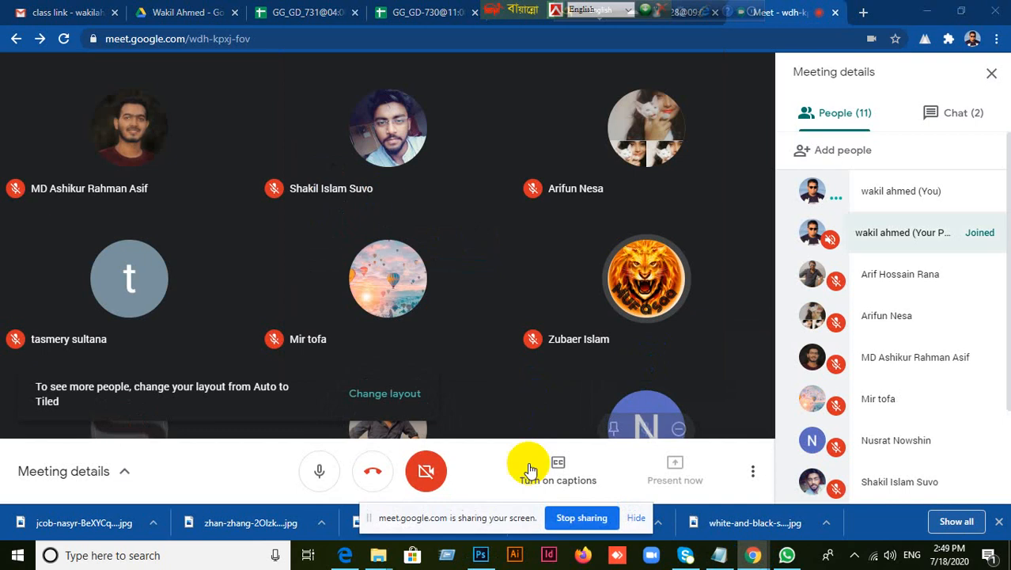
# Switch to Photoshop and open the acne image from the Sample Image folder on the desktop
pyautogui.click(480, 555)
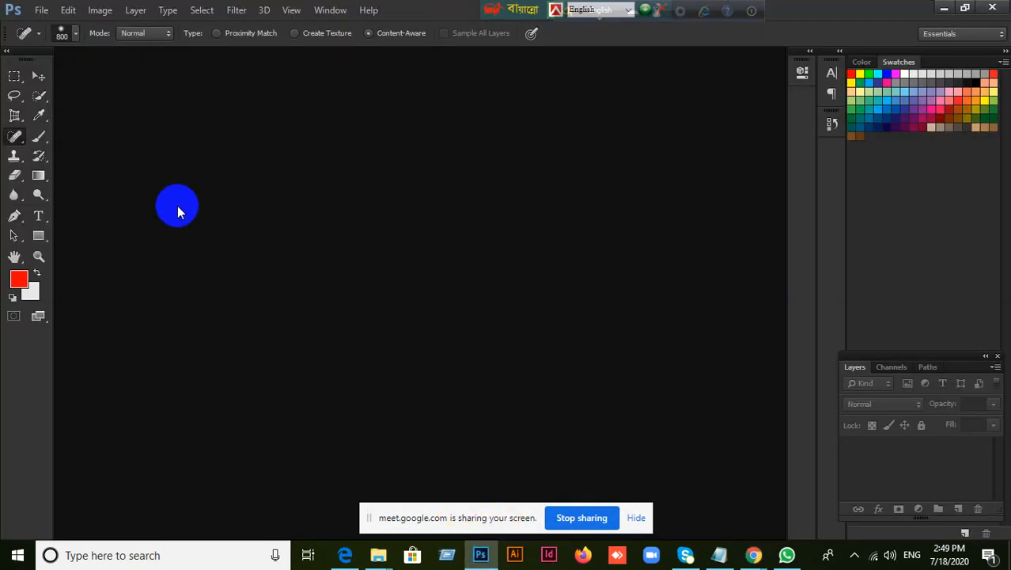
pyautogui.click(42, 11)
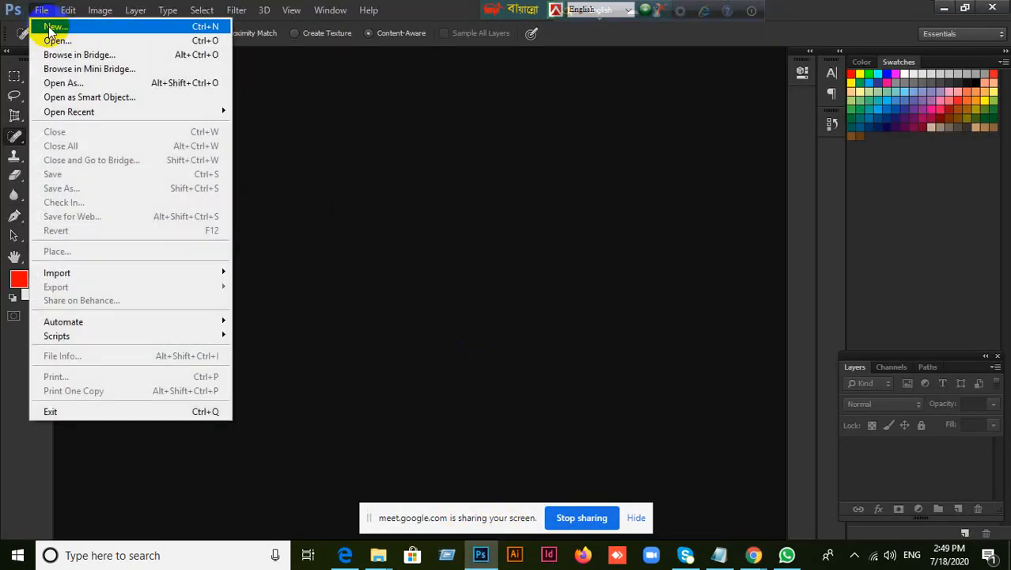
pyautogui.click(68, 41)
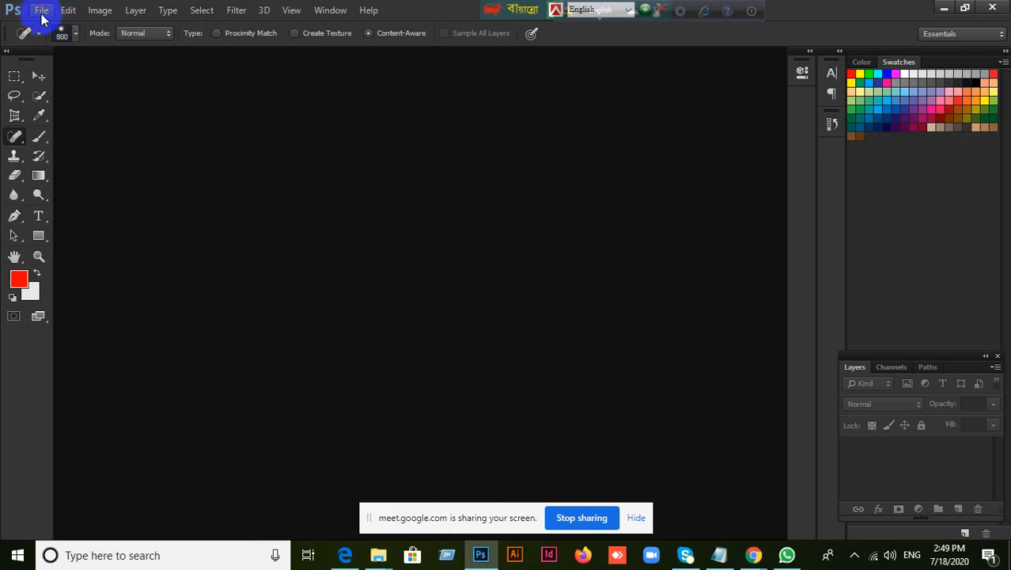
pyautogui.click(41, 10)
pyautogui.click(57, 40)
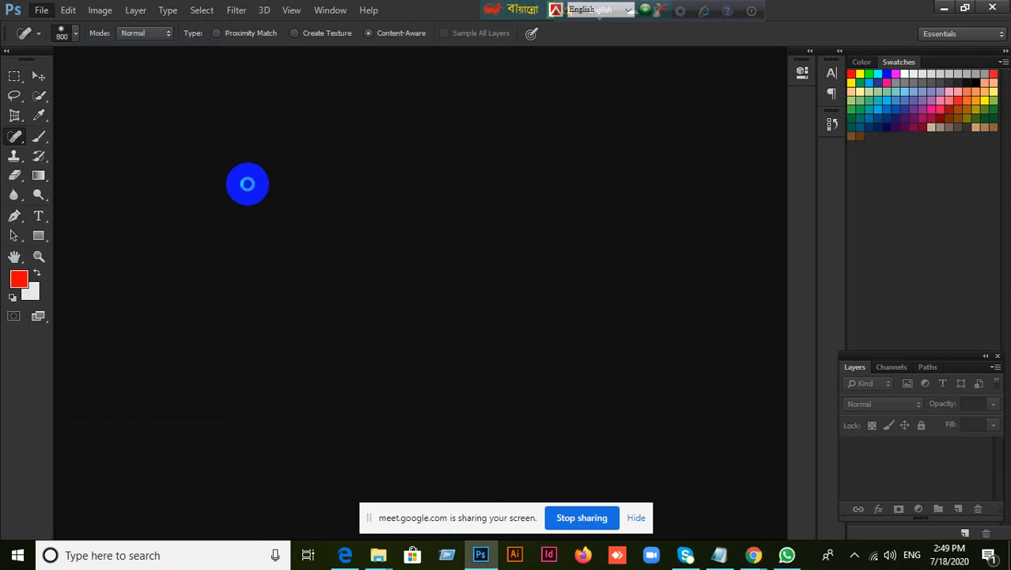
pyautogui.doubleClick(248, 184)
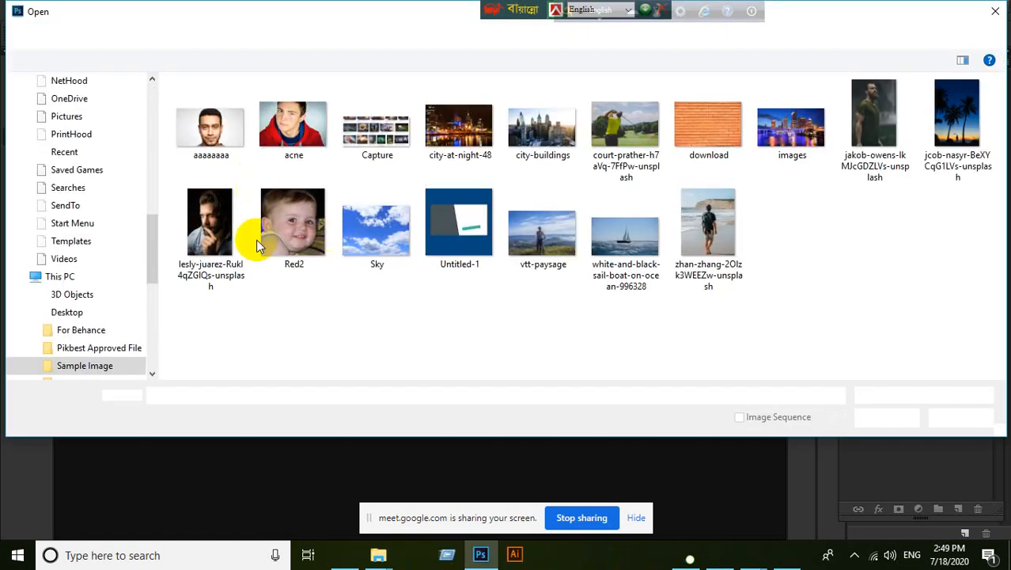
pyautogui.click(289, 131)
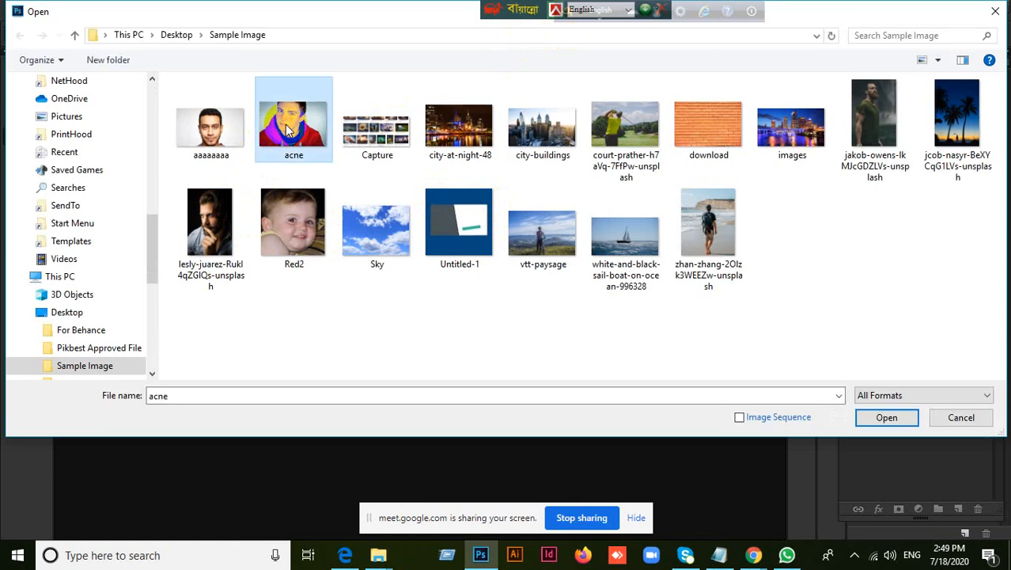
pyautogui.click(878, 415)
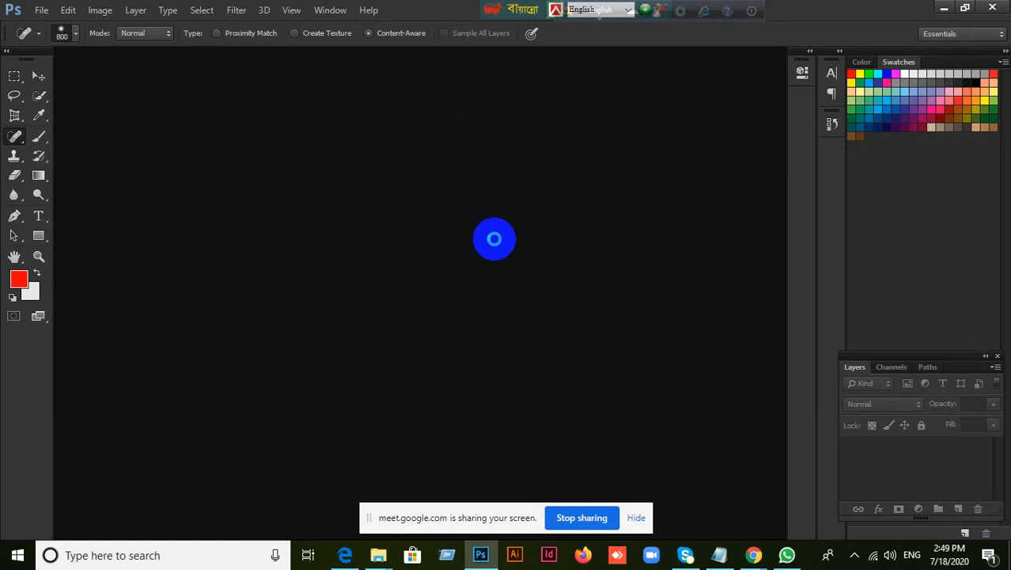
pyautogui.press('t')
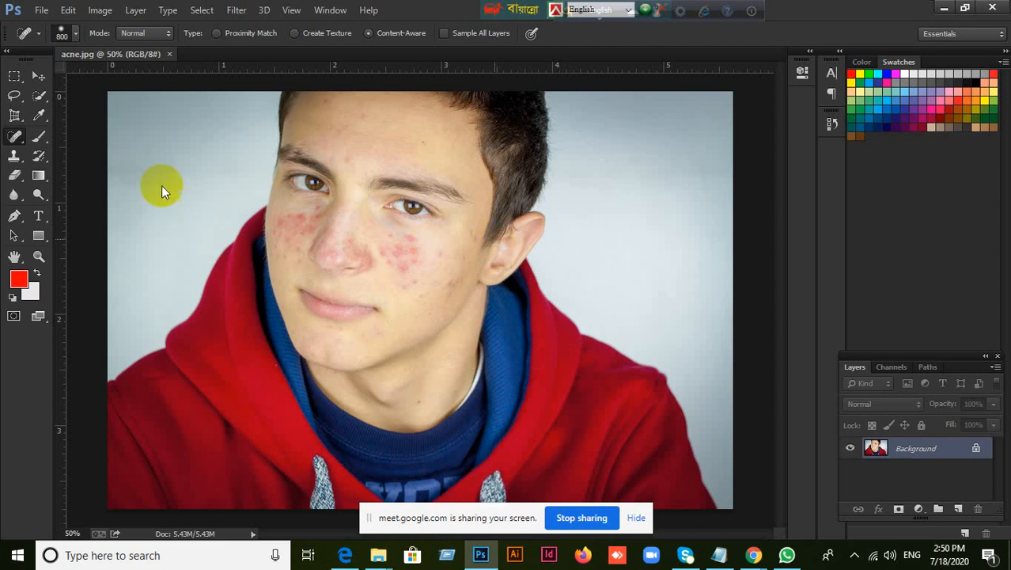
# Activate the Move tool and hide the Google Meet screen-sharing notification bar covering the photo
pyautogui.click(39, 77)
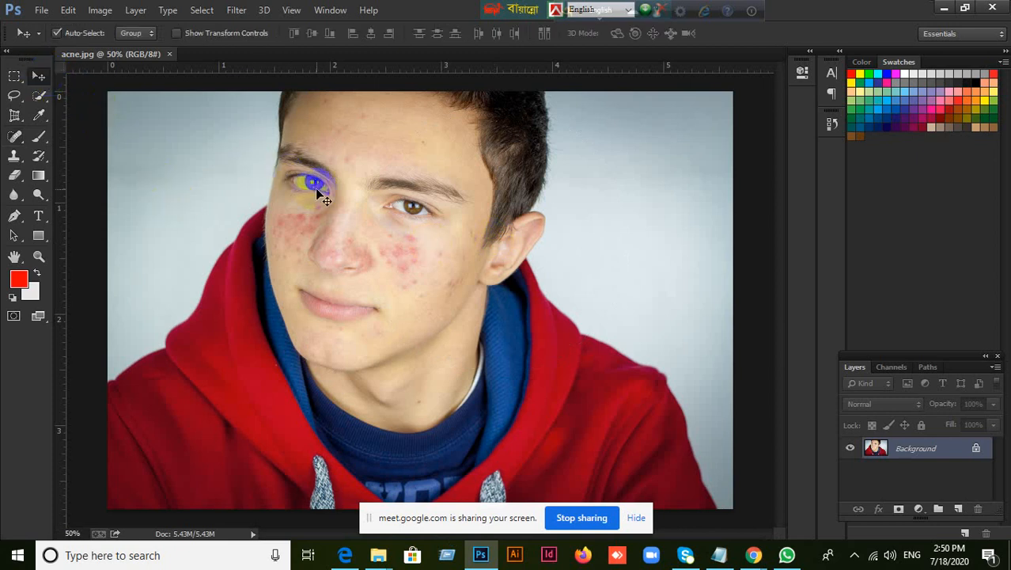
pyautogui.scroll(-4, 365, 213)
pyautogui.scroll(3, 365, 212)
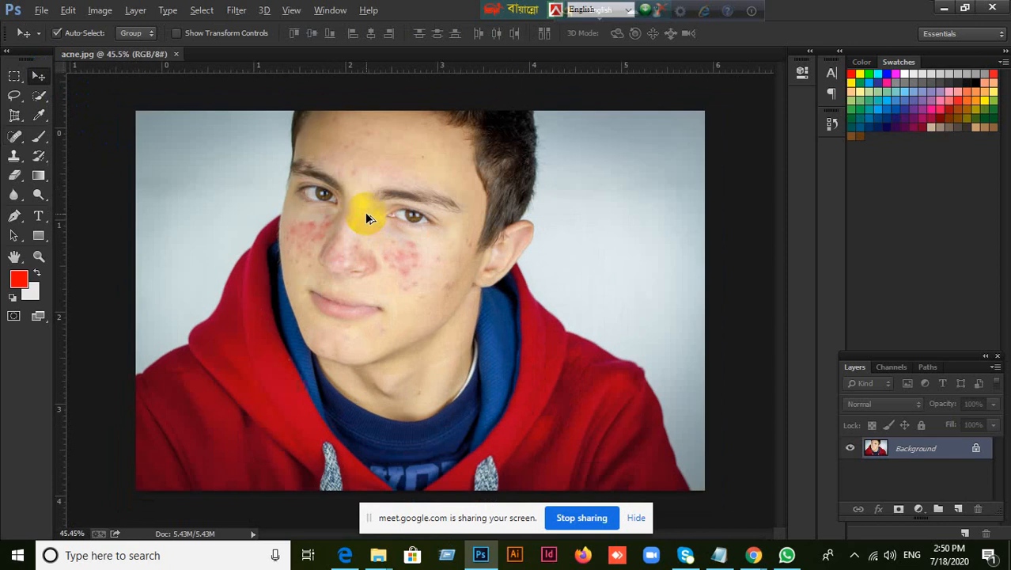
pyautogui.click(638, 525)
pyautogui.scroll(2, 491, 314)
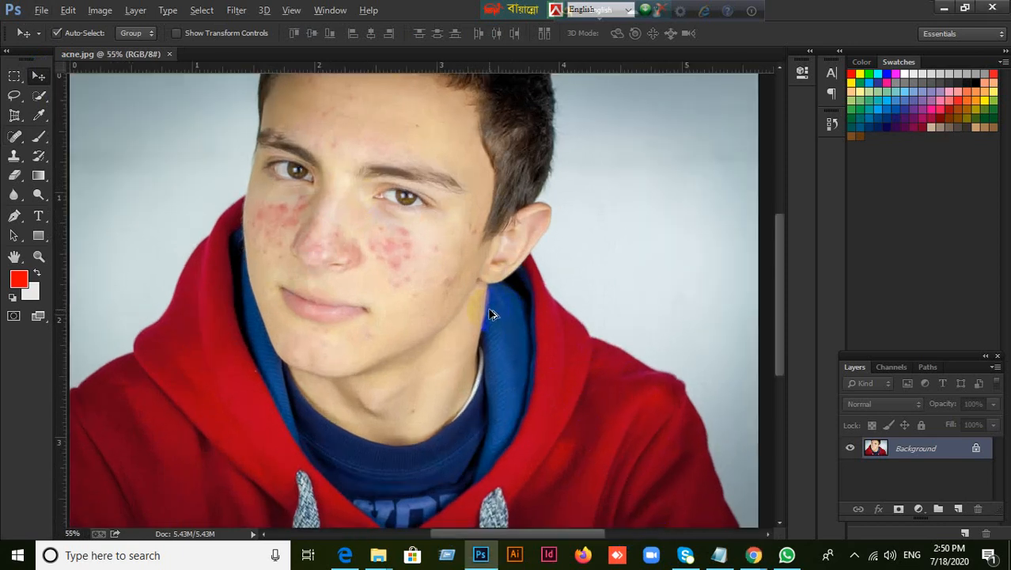
pyautogui.scroll(-2, 492, 314)
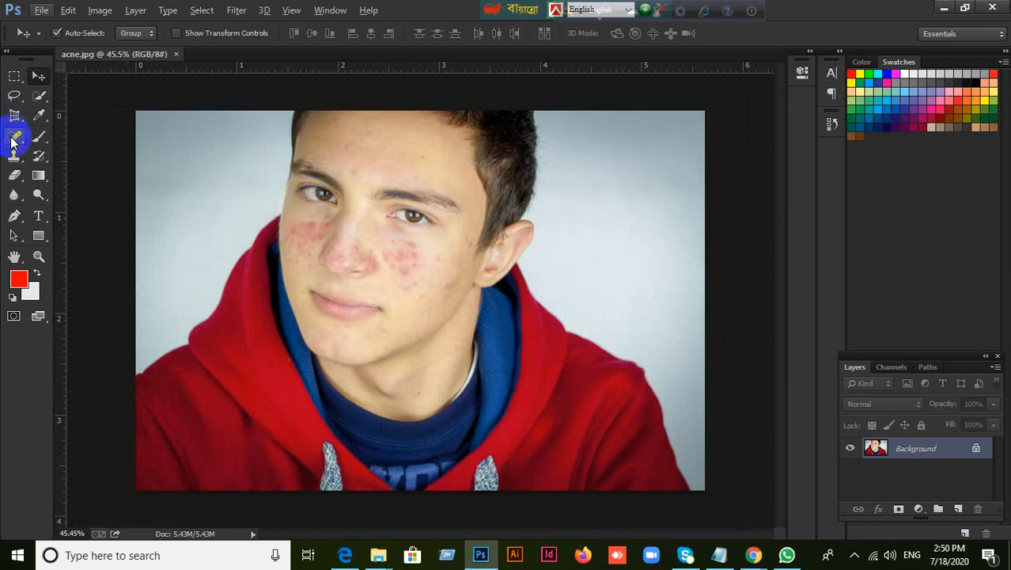
# Select the Spot Healing Brush tool and maximize the Photoshop window again
pyautogui.click(11, 134)
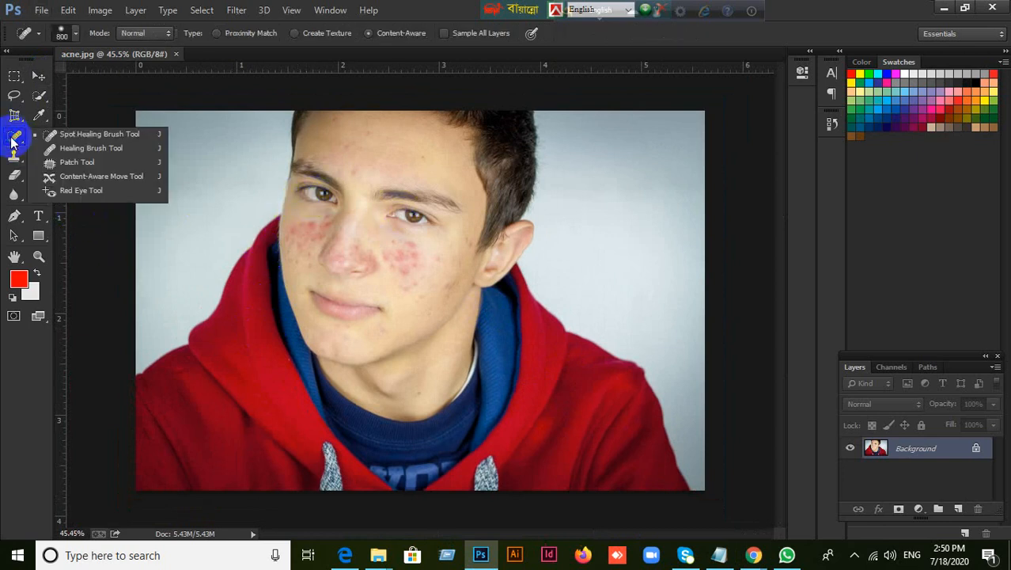
pyautogui.click(81, 136)
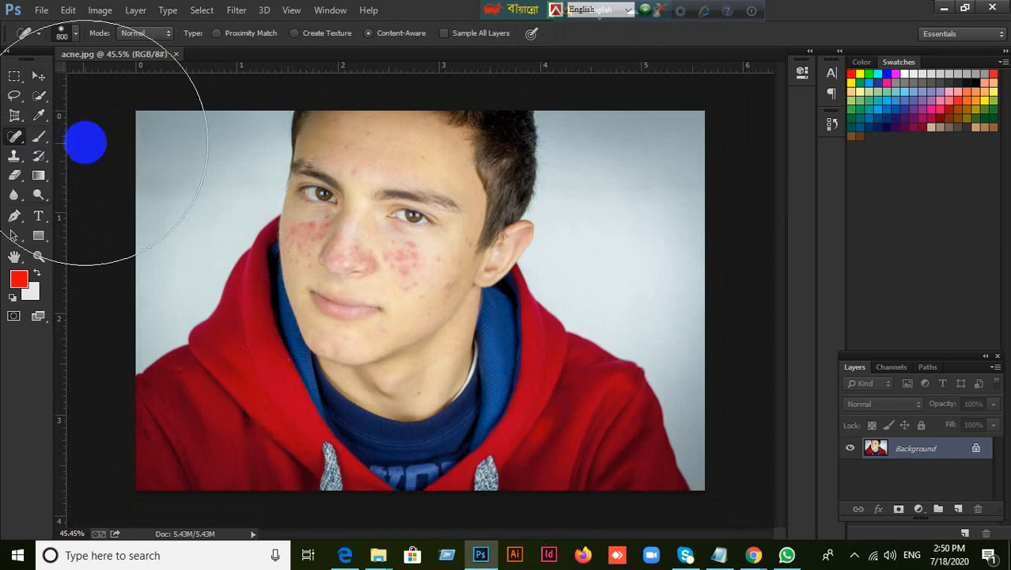
pyautogui.press('super+Down')
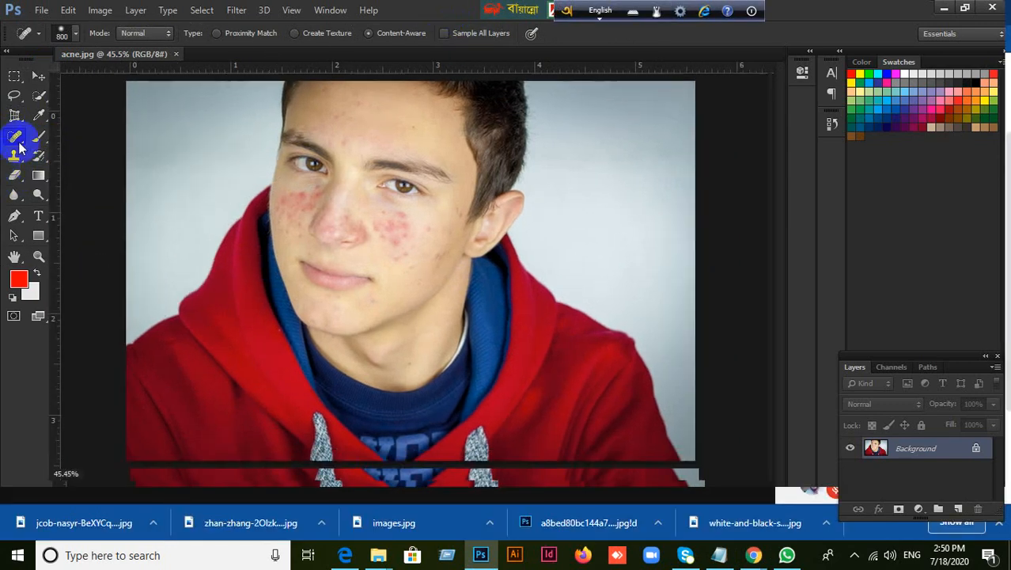
pyautogui.click(957, 8)
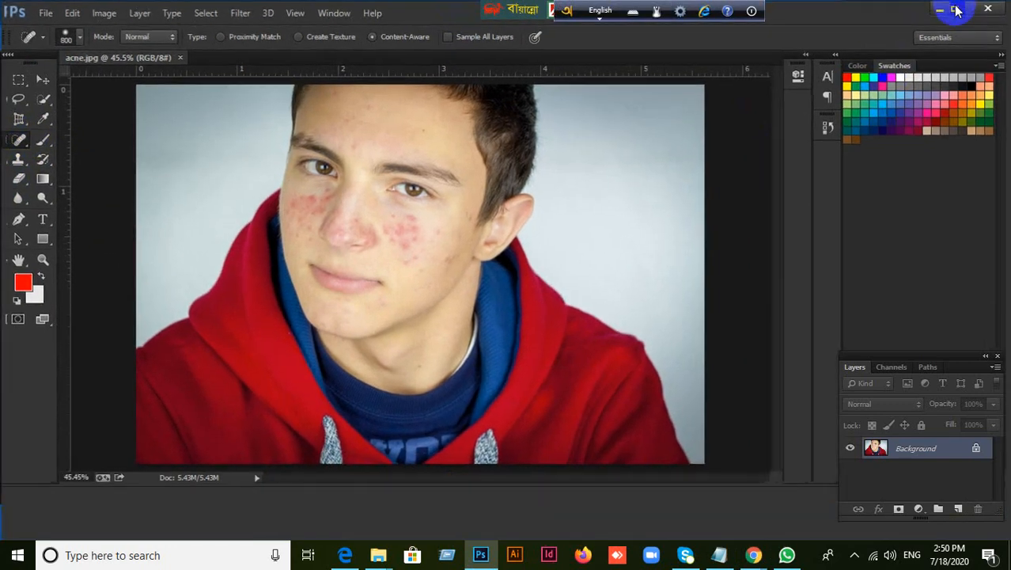
pyautogui.click(17, 144)
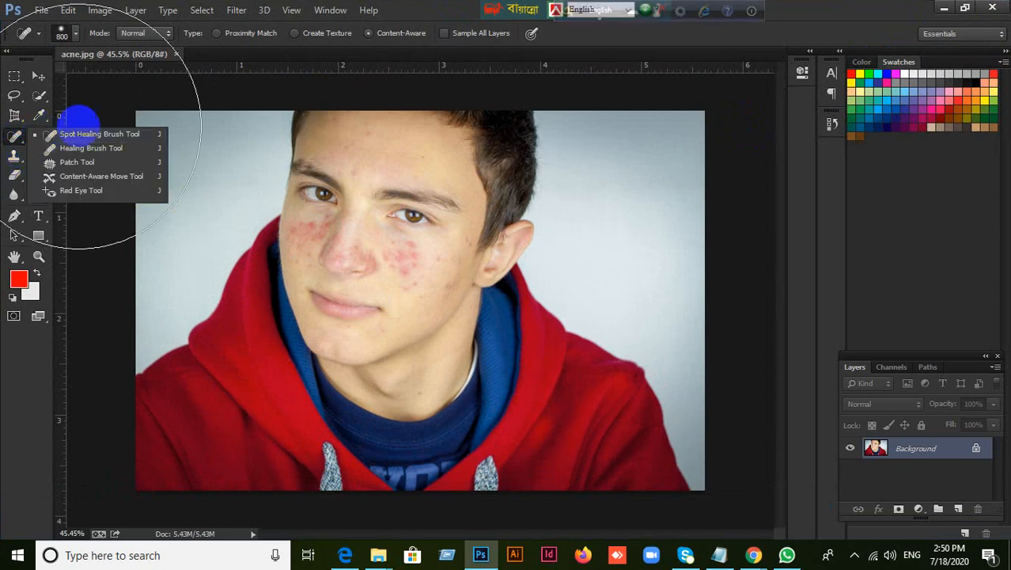
pyautogui.click(22, 145)
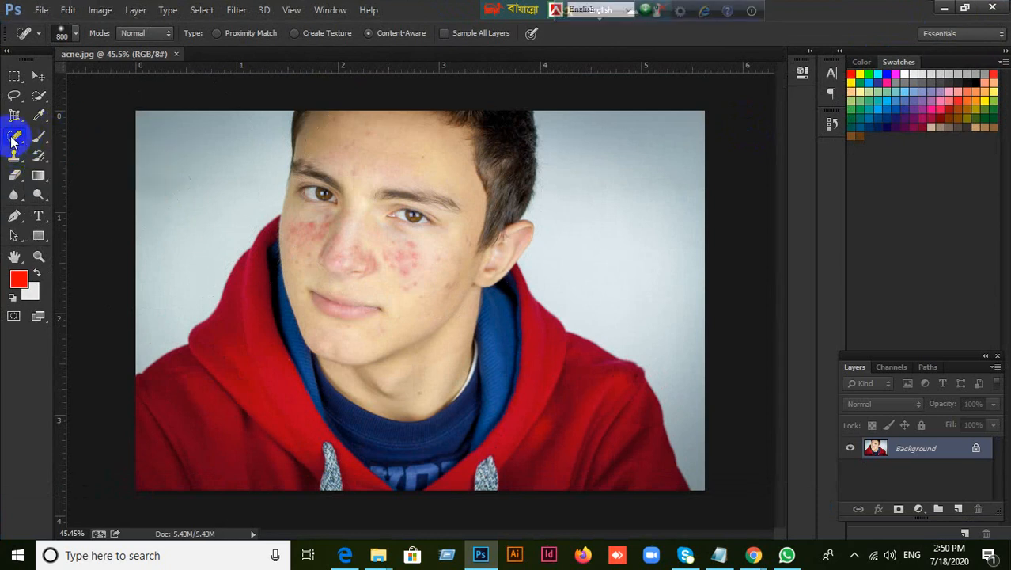
# Switch to the Healing Brush and back to the Spot Healing Brush, and dismiss the Panda antivirus pop-up
pyautogui.click(16, 136)
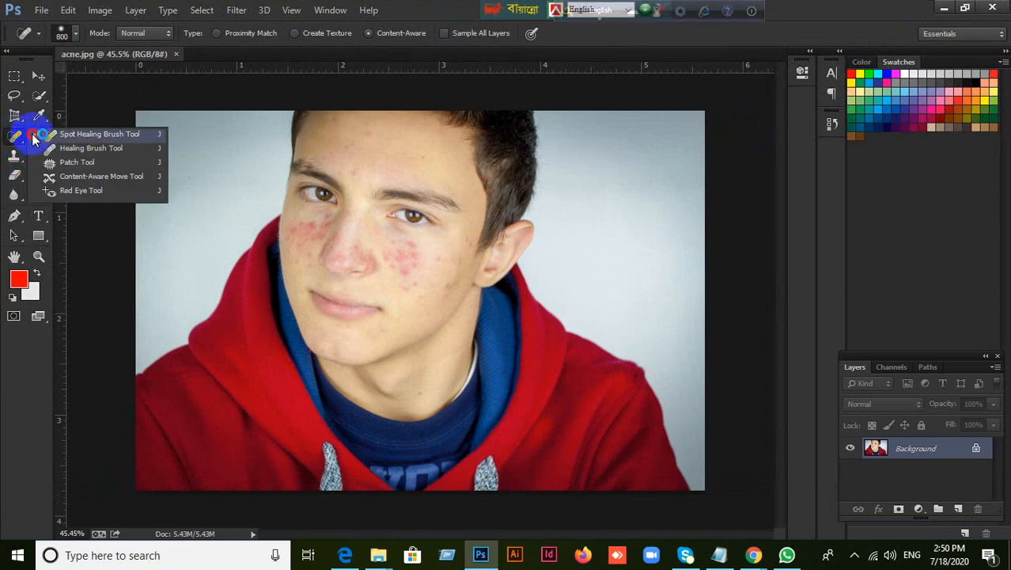
pyautogui.click(66, 151)
pyautogui.click(17, 137)
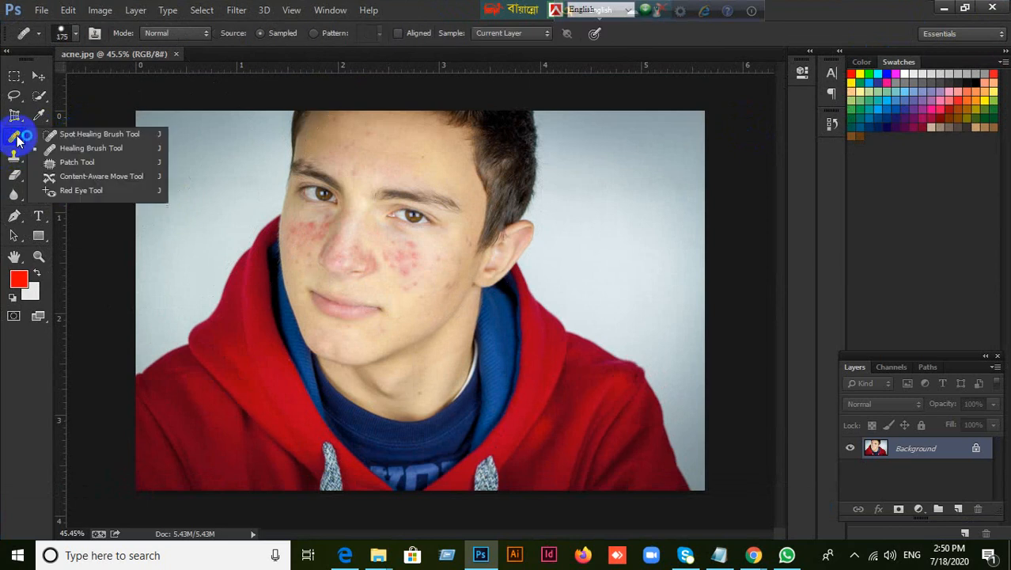
pyautogui.click(79, 140)
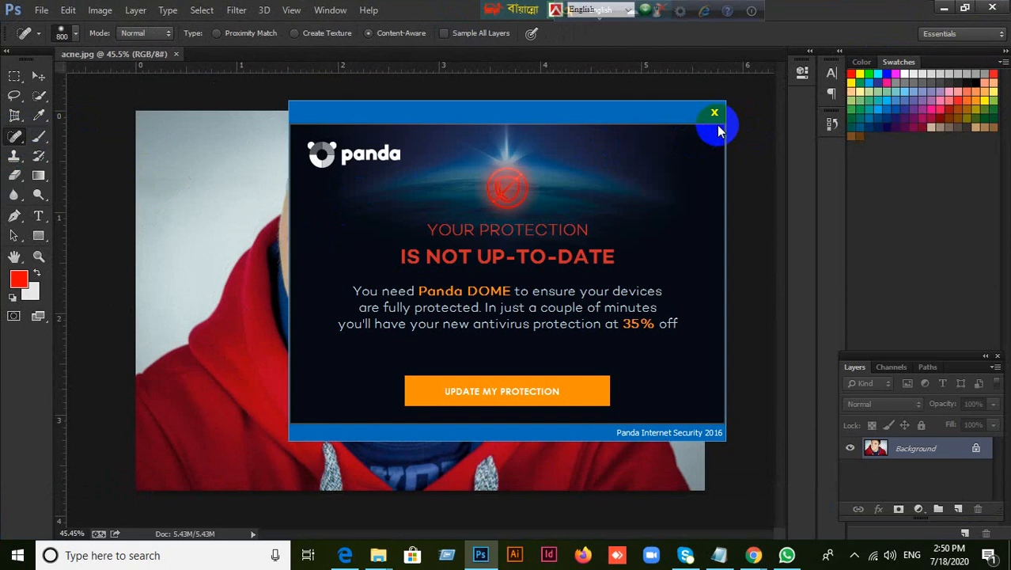
pyautogui.click(715, 116)
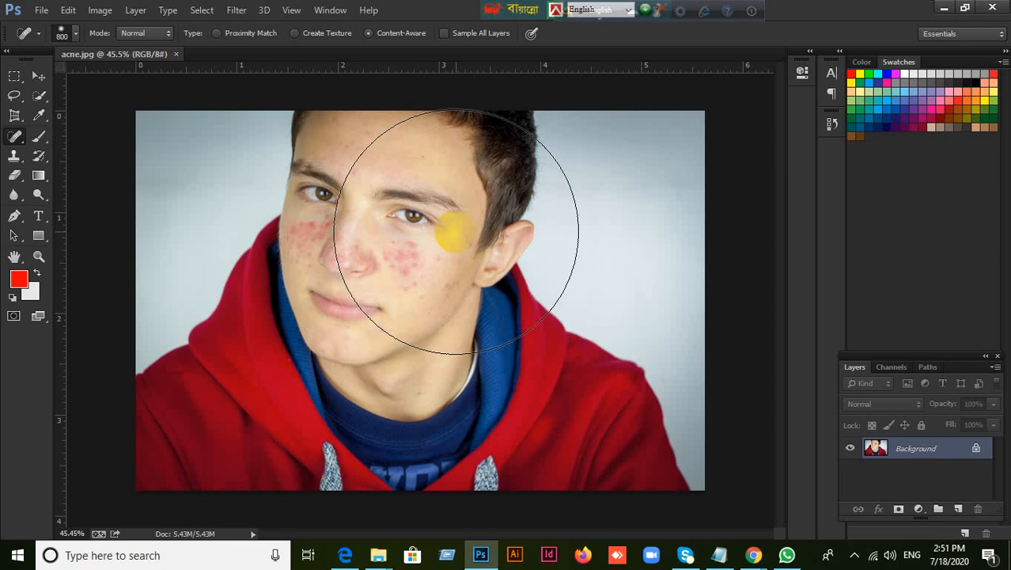
# Demonstrate resizing the Spot Healing Brush by repeatedly shrinking and enlarging it between about 150 px and 1300 px
pyautogui.press('[')
pyautogui.press('[')
pyautogui.press('[')
pyautogui.press('[')
pyautogui.press('[')
pyautogui.press('[')
pyautogui.press('[')
pyautogui.press('[')
pyautogui.press('[')
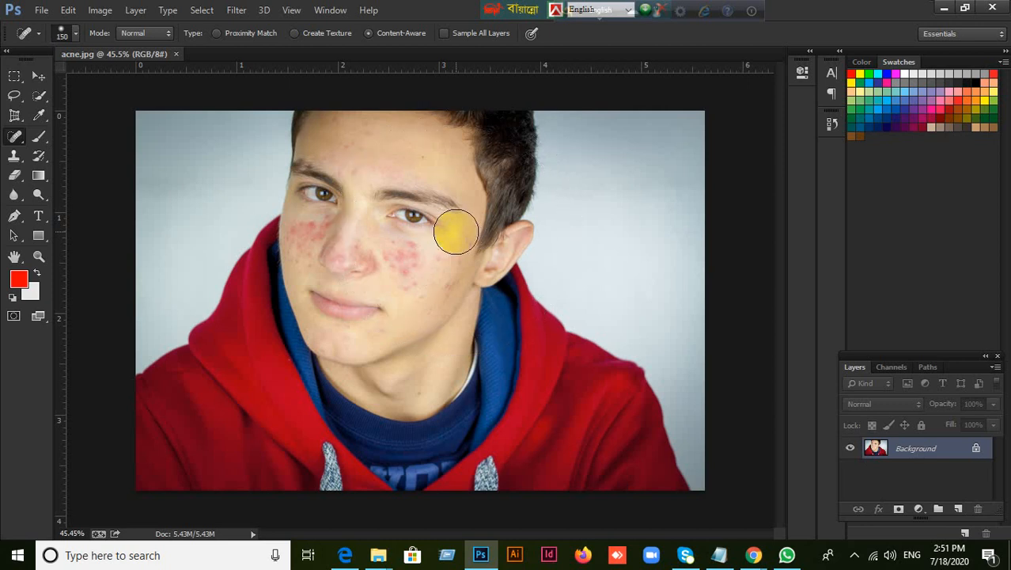
pyautogui.press(']')
pyautogui.press(']')
pyautogui.press(']')
pyautogui.press(']')
pyautogui.press(']')
pyautogui.press(']')
pyautogui.press(']')
pyautogui.press(']')
pyautogui.press(']')
pyautogui.press(']')
pyautogui.press(']')
pyautogui.press(']')
pyautogui.press(']')
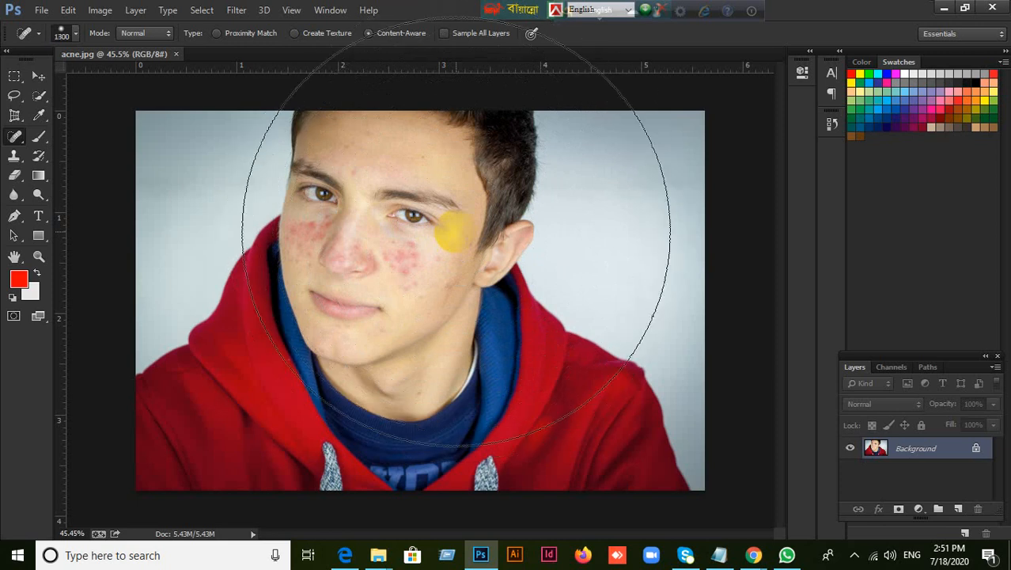
pyautogui.press('[')
pyautogui.press('[')
pyautogui.press('[')
pyautogui.press('[')
pyautogui.press('[')
pyautogui.press('[')
pyautogui.press('[')
pyautogui.press('[')
pyautogui.press('[')
pyautogui.press(']')
pyautogui.press(']')
pyautogui.press(']')
pyautogui.press(']')
pyautogui.press(']')
pyautogui.press(']')
pyautogui.press(']')
pyautogui.press(']')
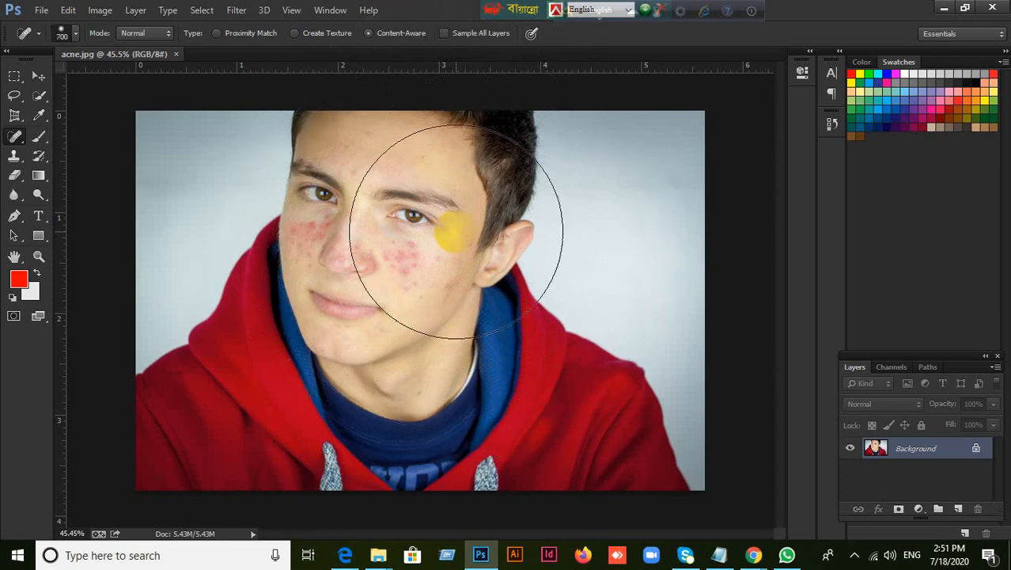
pyautogui.press('[')
pyautogui.press('[')
pyautogui.press('[')
pyautogui.press('[')
pyautogui.press('[')
pyautogui.press('[')
pyautogui.press('[')
pyautogui.press('[')
pyautogui.press('[')
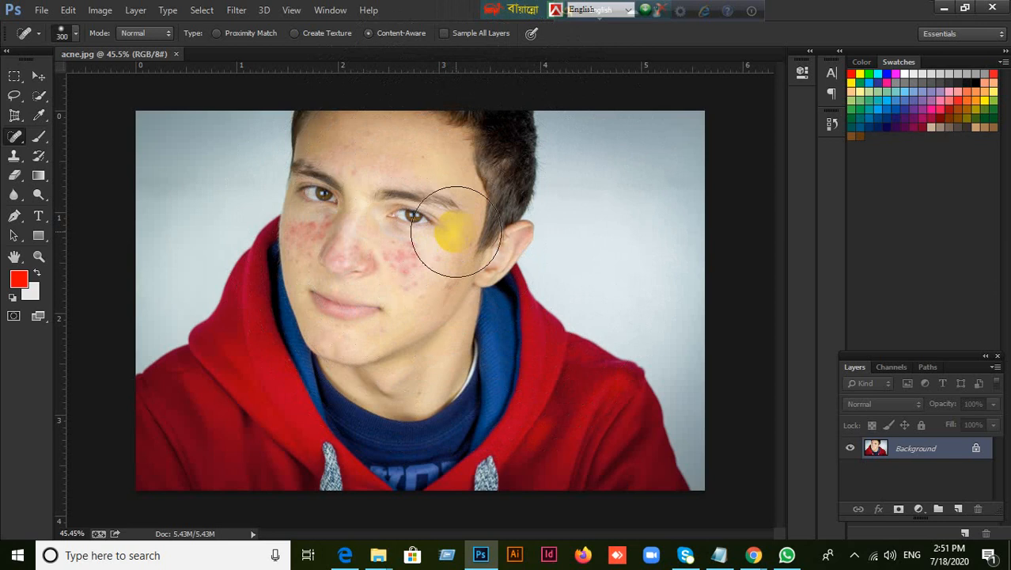
pyautogui.press(']')
pyautogui.press(']')
pyautogui.press(']')
pyautogui.press(']')
pyautogui.press(']')
pyautogui.press(']')
pyautogui.press(']')
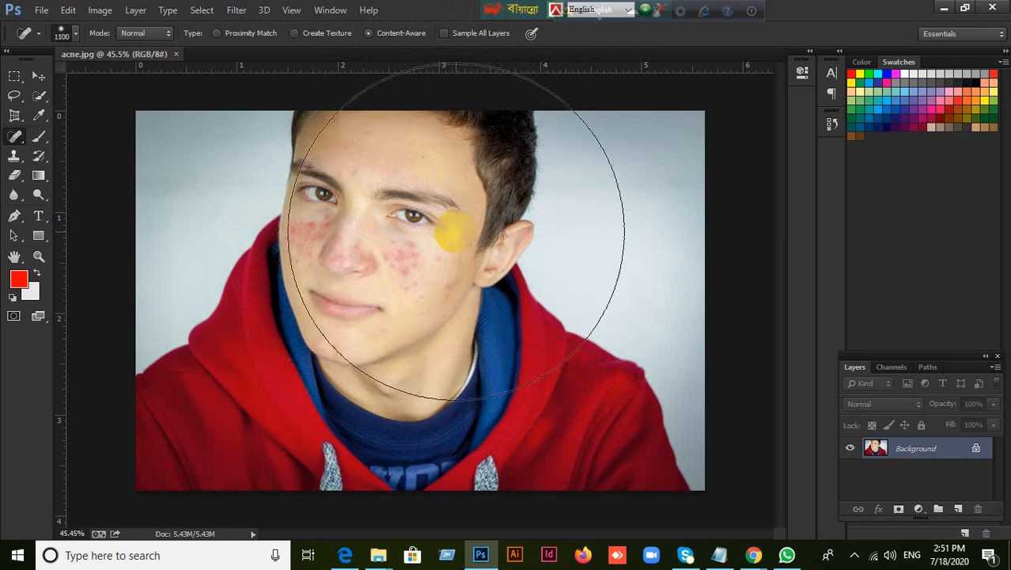
pyautogui.press('[')
pyautogui.press('[')
pyautogui.press('[')
pyautogui.press(']')
pyautogui.press(']')
pyautogui.press(']')
pyautogui.press(']')
pyautogui.press(']')
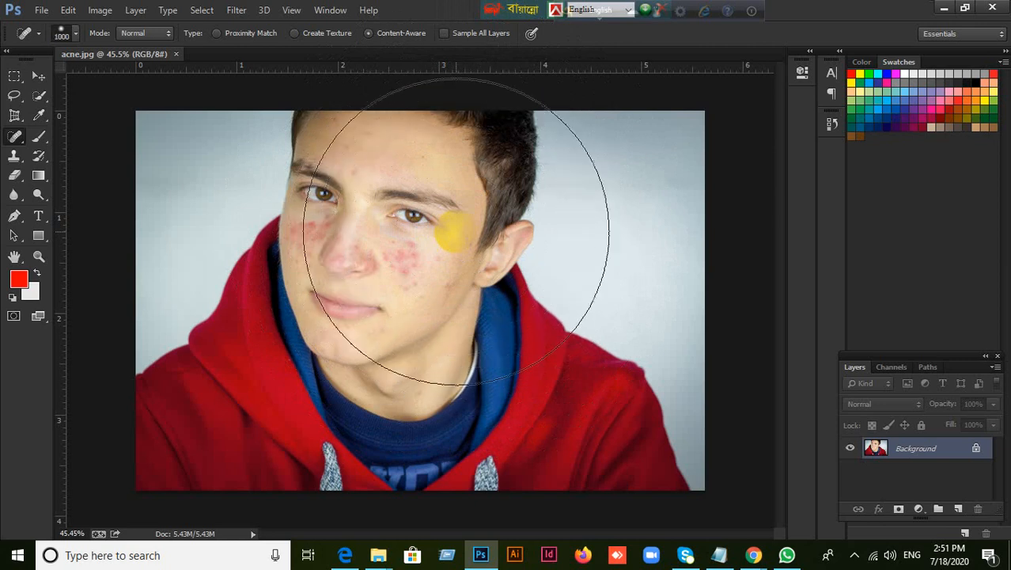
# Switch to the Move tool, reselect the Spot Healing Brush and reduce its size to 800 px
pyautogui.click(38, 77)
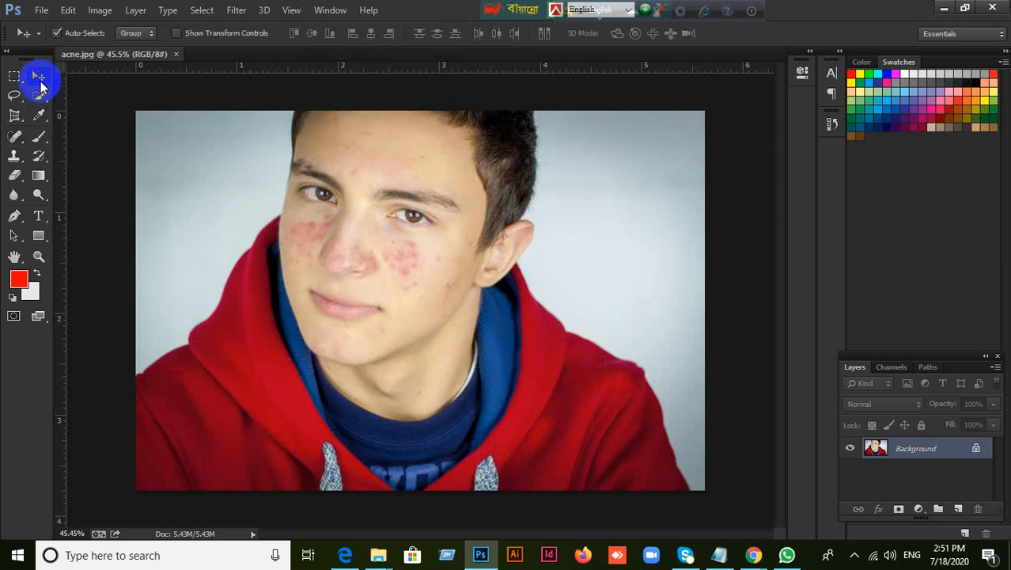
pyautogui.moveTo(26, 142); pyautogui.dragTo(93, 131)
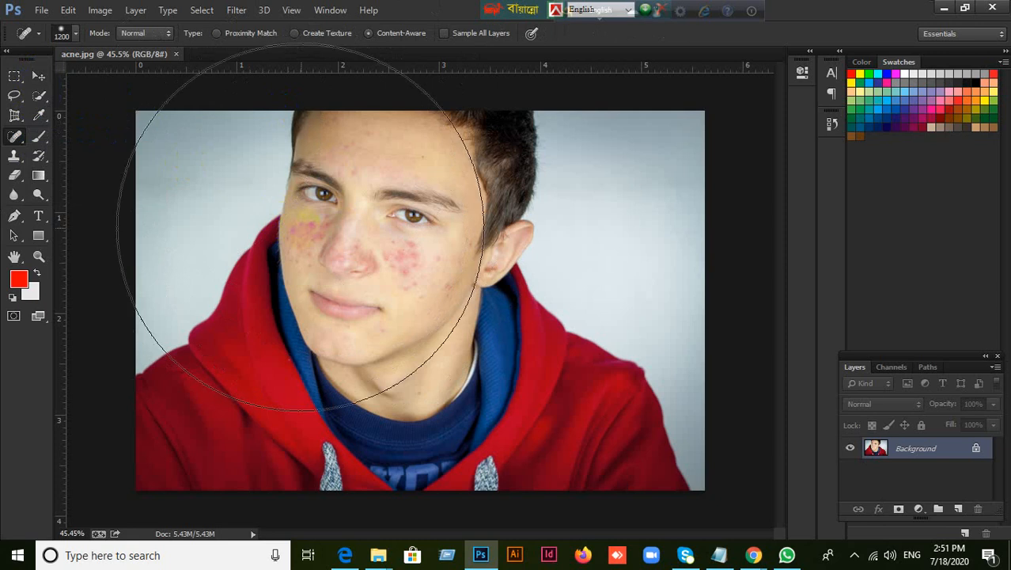
pyautogui.press('[')
pyautogui.press('[')
pyautogui.press('[')
pyautogui.press('[')
pyautogui.press('[')
pyautogui.press('[')
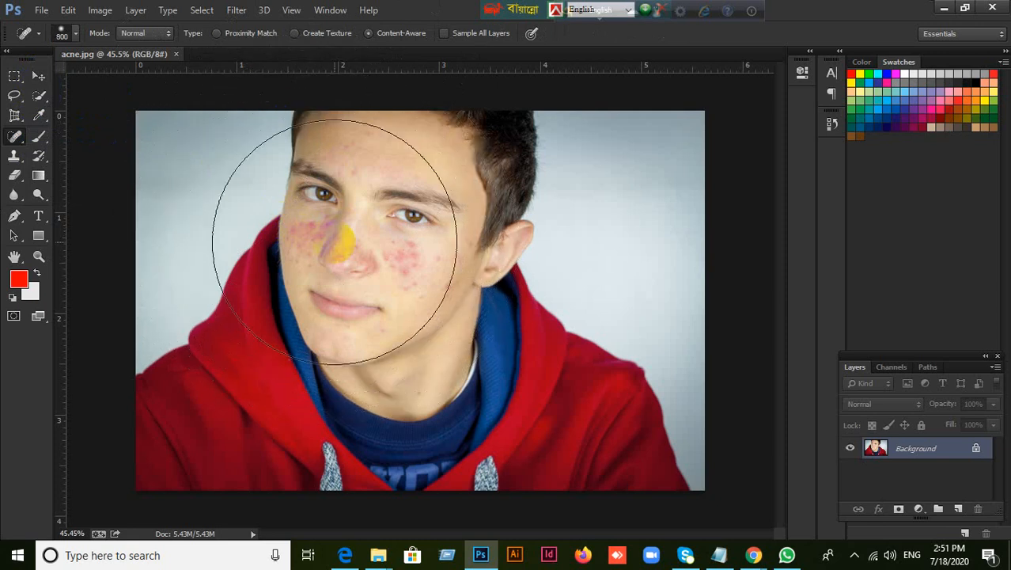
# Demonstrate the Spot Healing Brush size setting by raising it to 5000 px and lowering it to 48 px
pyautogui.rightClick(336, 240)
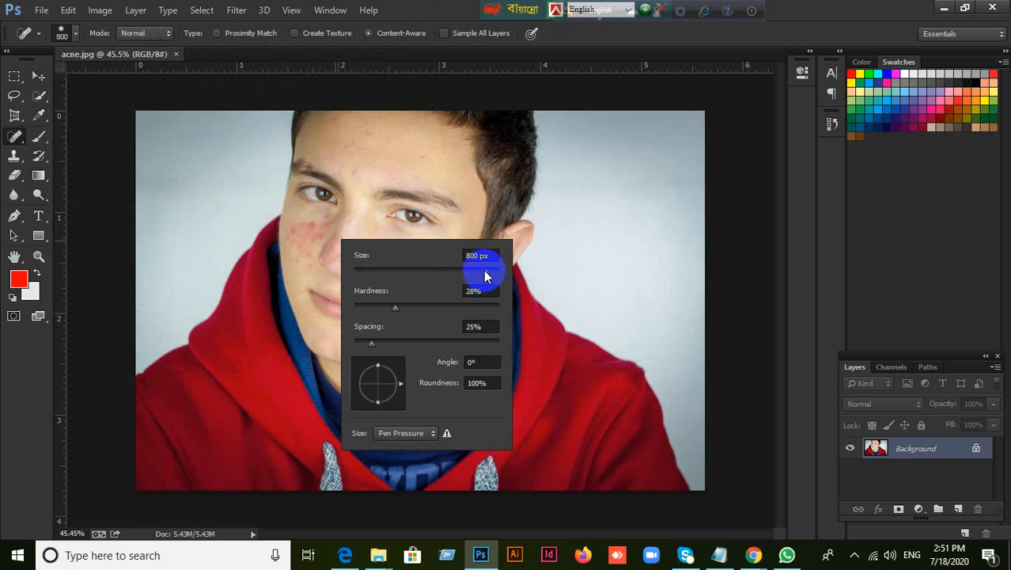
pyautogui.moveTo(485, 270); pyautogui.dragTo(509, 277)
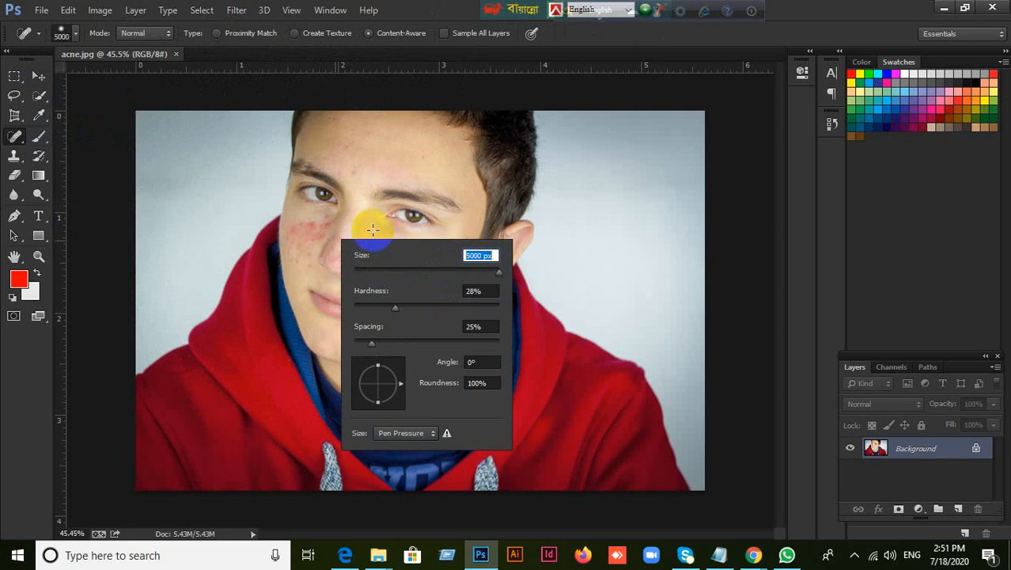
pyautogui.moveTo(430, 278)
pyautogui.mouseDown()
pyautogui.moveTo(377, 274)
pyautogui.moveTo(429, 271)
pyautogui.moveTo(389, 274)
pyautogui.mouseUp()
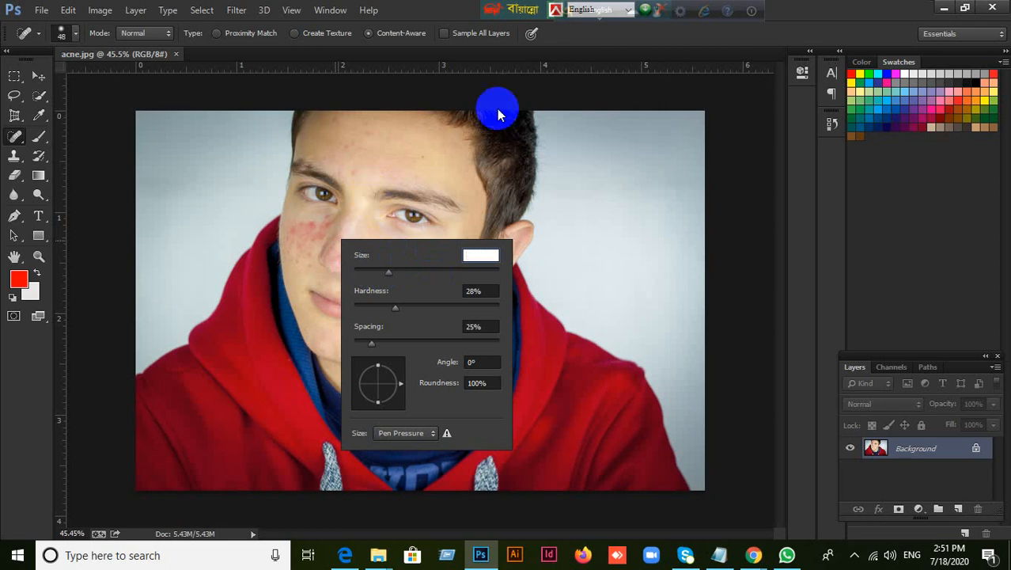
pyautogui.click(794, 11)
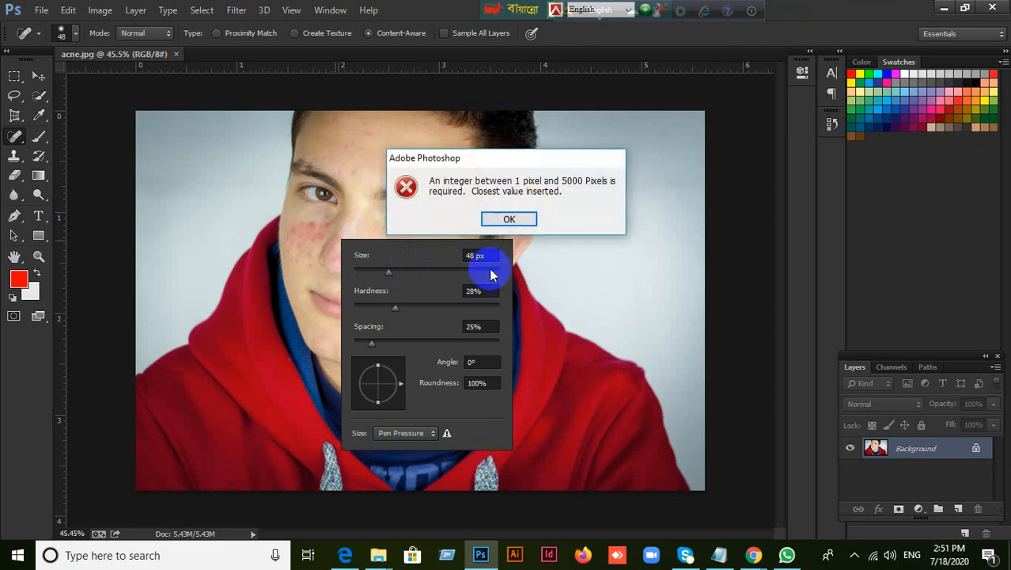
pyautogui.click(513, 221)
pyautogui.click(540, 237)
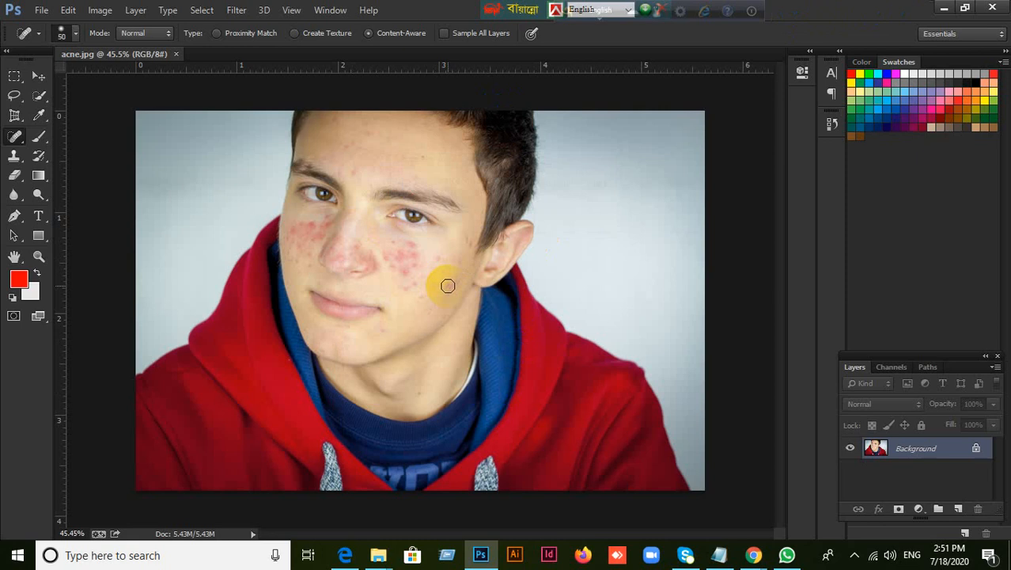
# Set the Spot Healing Brush to 30 px and heal the isolated pimples around the red patch on the cheek below the visible eye
pyautogui.press(']')
pyautogui.press(']')
pyautogui.scroll(5, 446, 282)
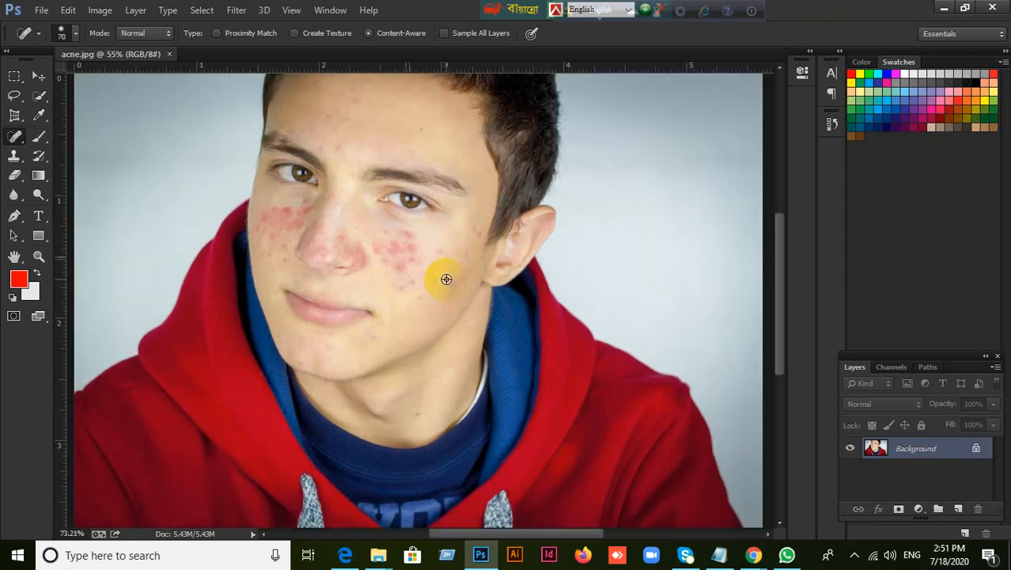
pyautogui.scroll(2, 446, 278)
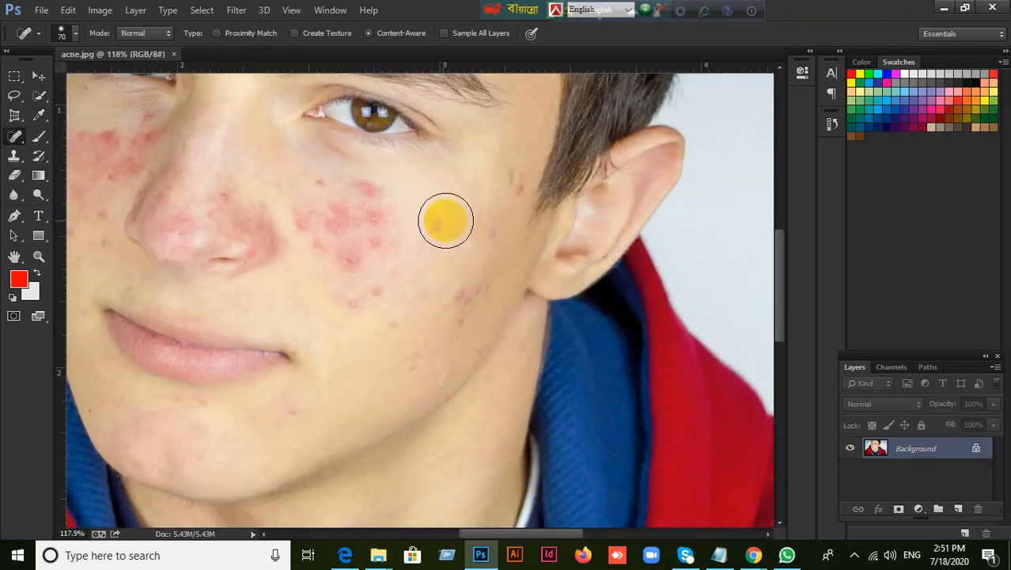
pyautogui.press('[')
pyautogui.press('[')
pyautogui.press('[')
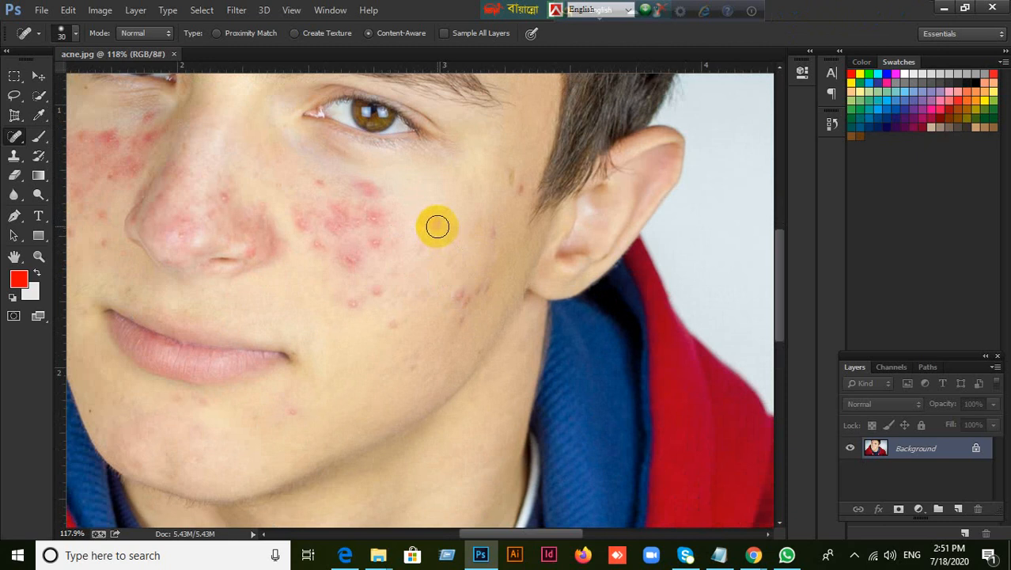
pyautogui.click(437, 227)
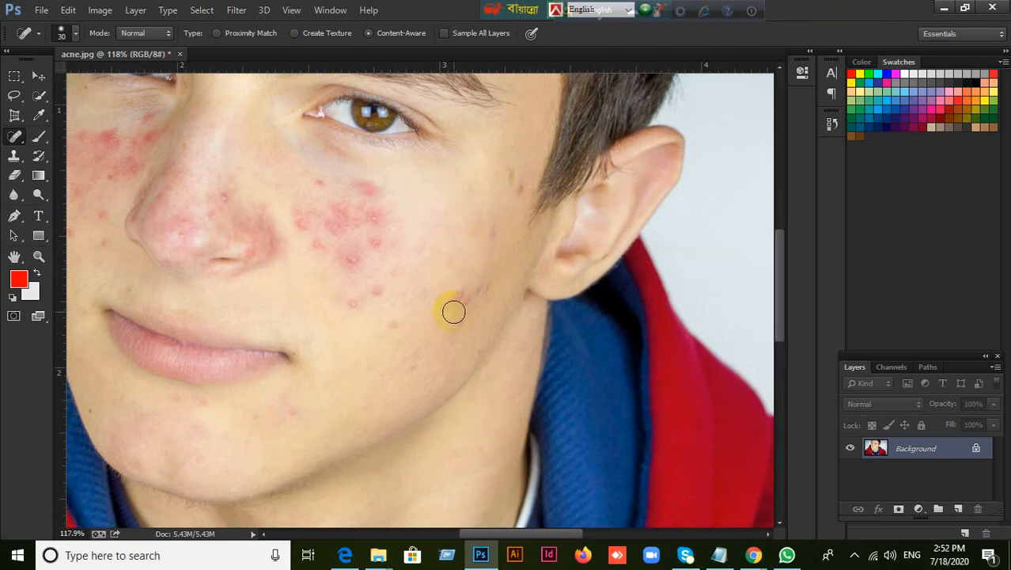
pyautogui.click(376, 293)
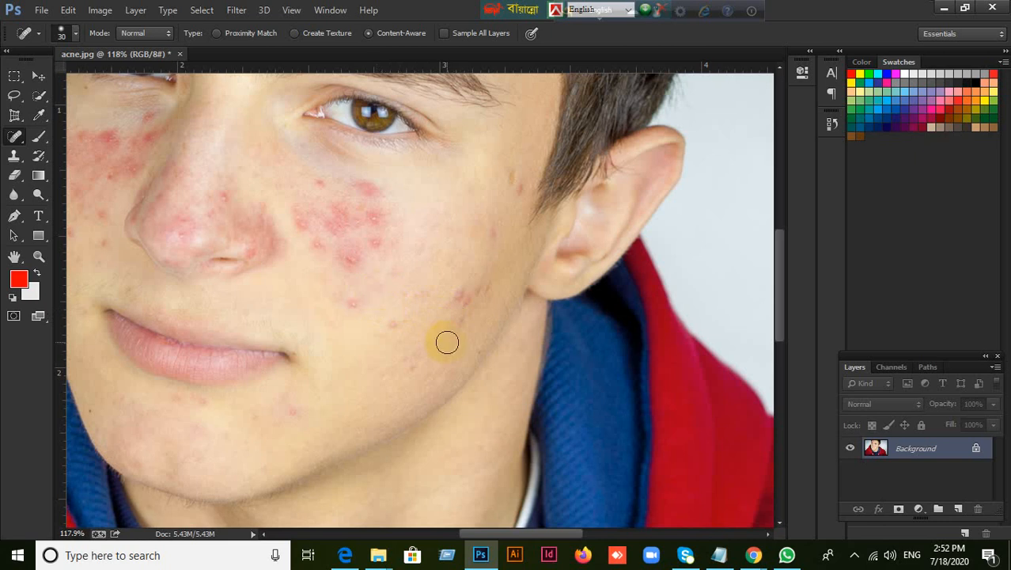
pyautogui.click(354, 305)
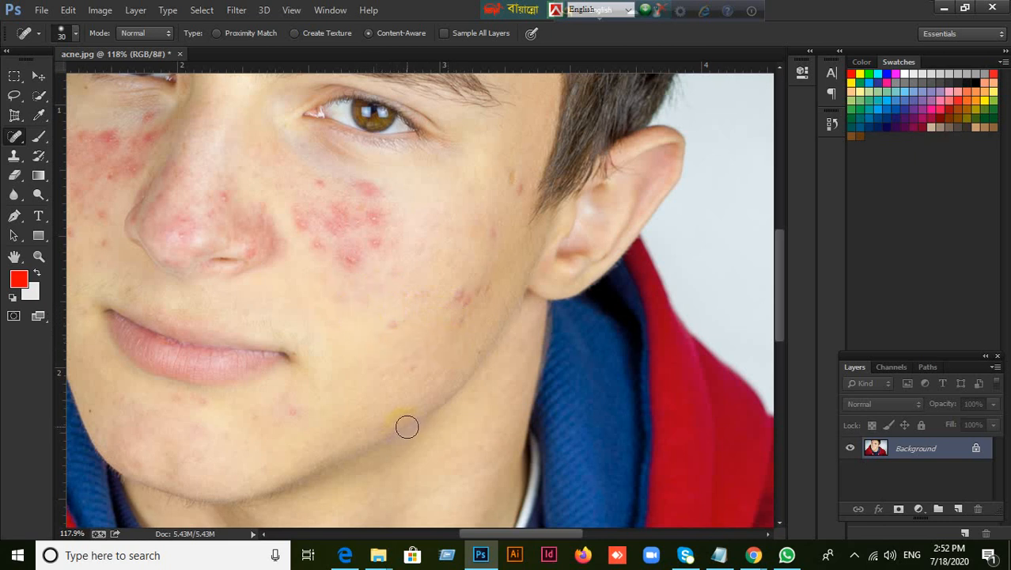
pyautogui.click(391, 320)
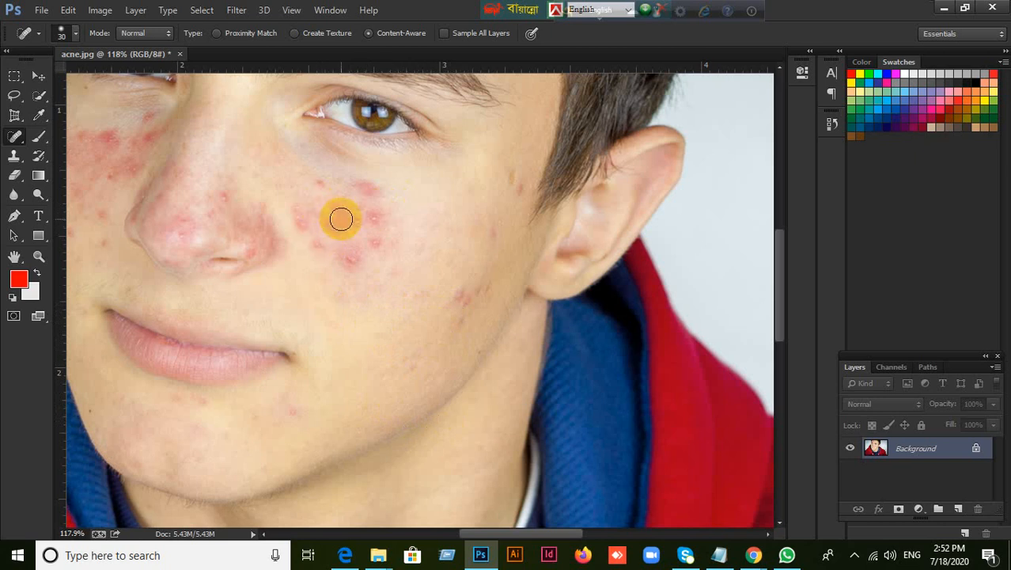
pyautogui.click(347, 221)
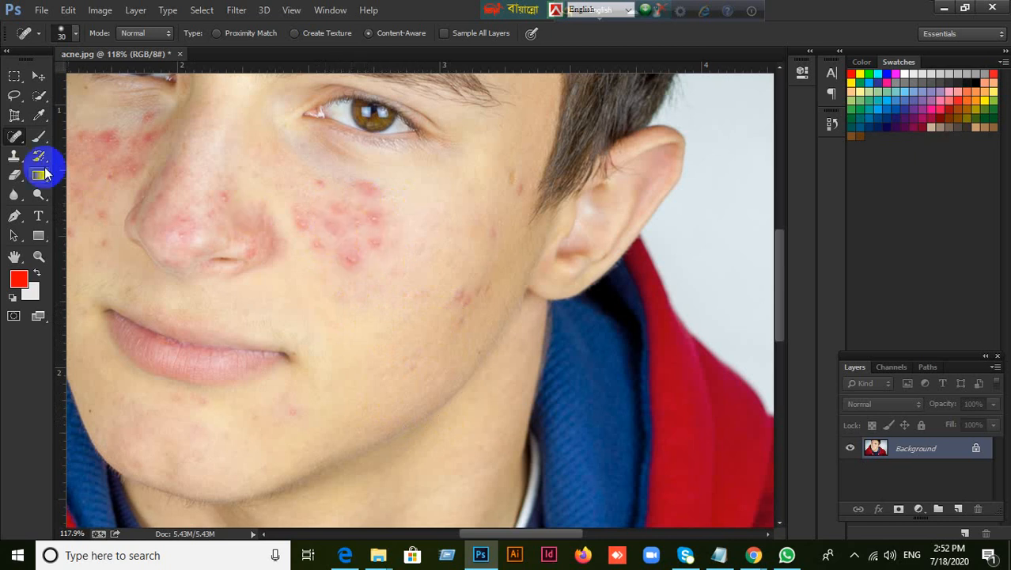
# Reselect the Spot Healing Brush, heal the marks on the outer cheek near the jaw and try it on the dense acne patch
pyautogui.rightClick(14, 136)
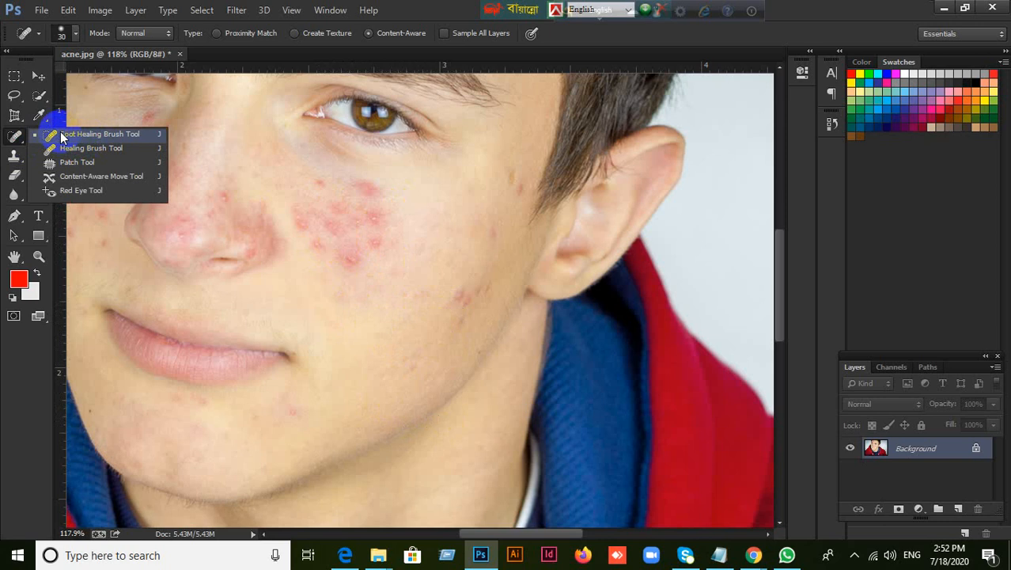
pyautogui.click(60, 137)
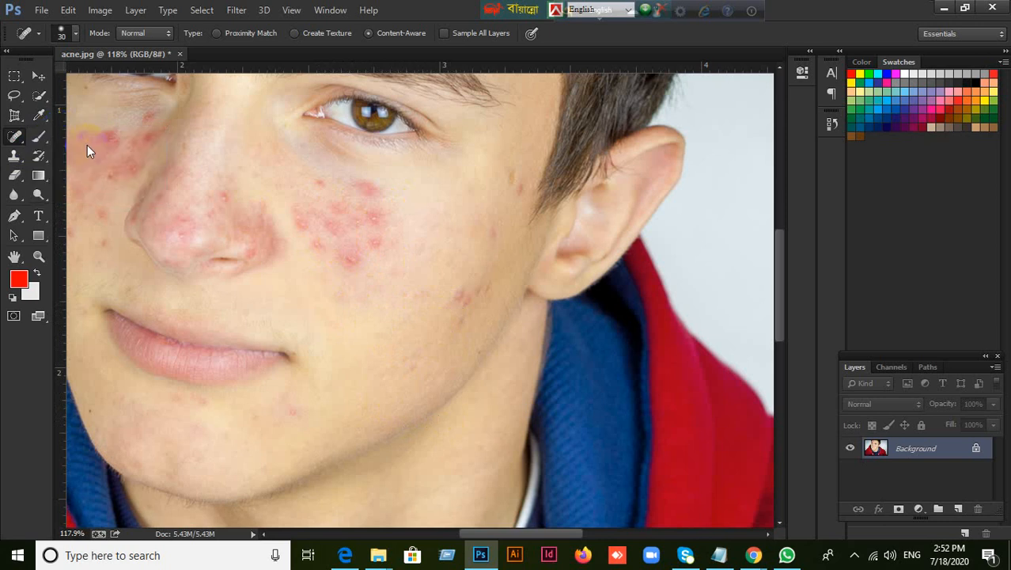
pyautogui.click(462, 291)
pyautogui.click(463, 319)
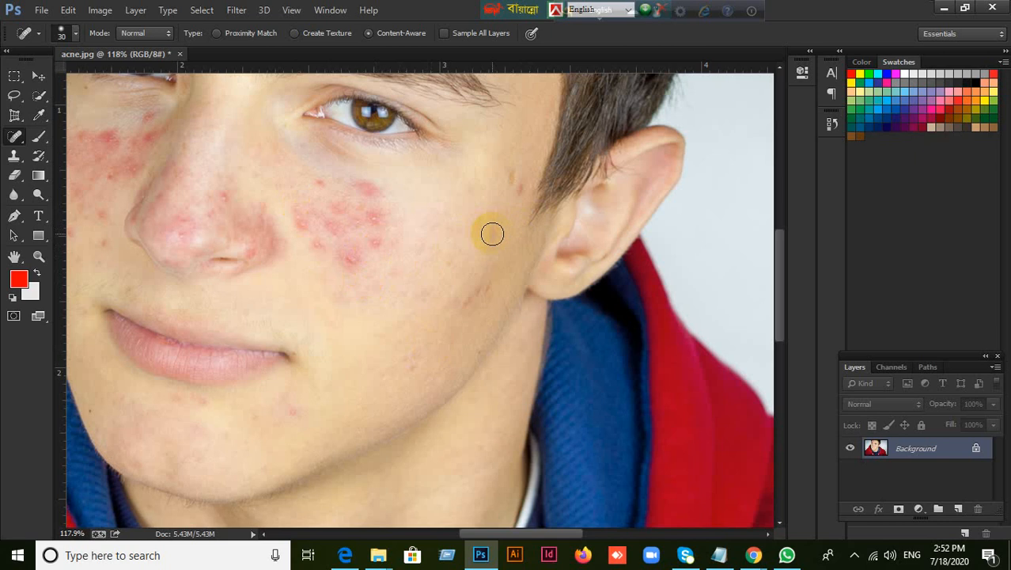
pyautogui.click(341, 231)
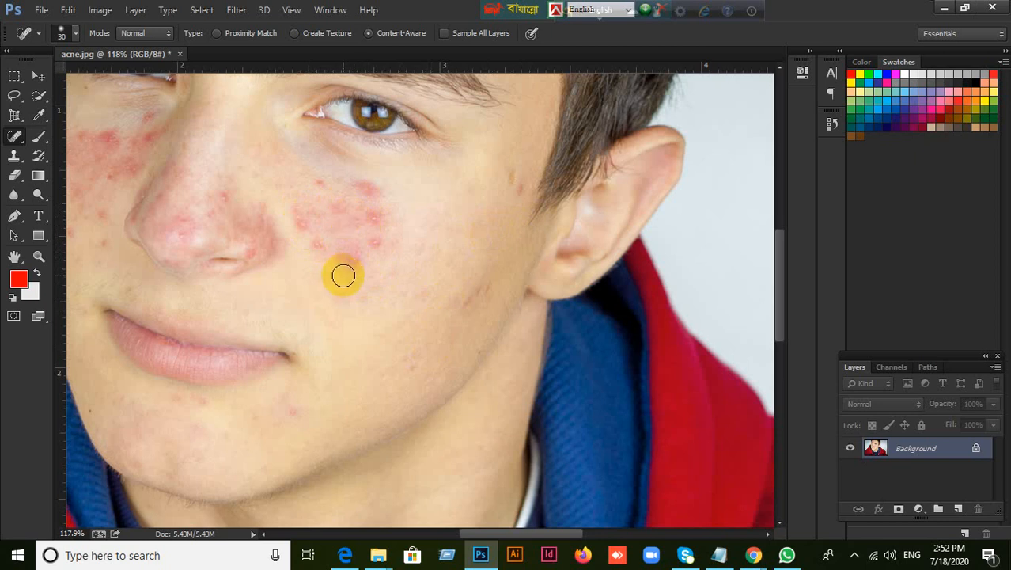
# Switch to the Healing Brush and demonstrate resizing it between 45 px and 80 px, ending at 50 px
pyautogui.click(16, 138)
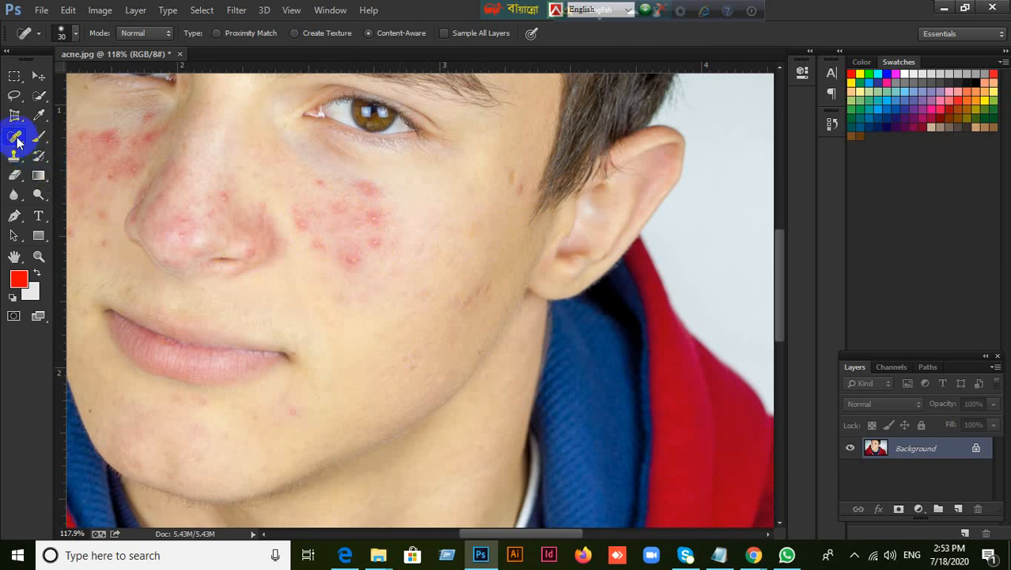
pyautogui.rightClick(16, 139)
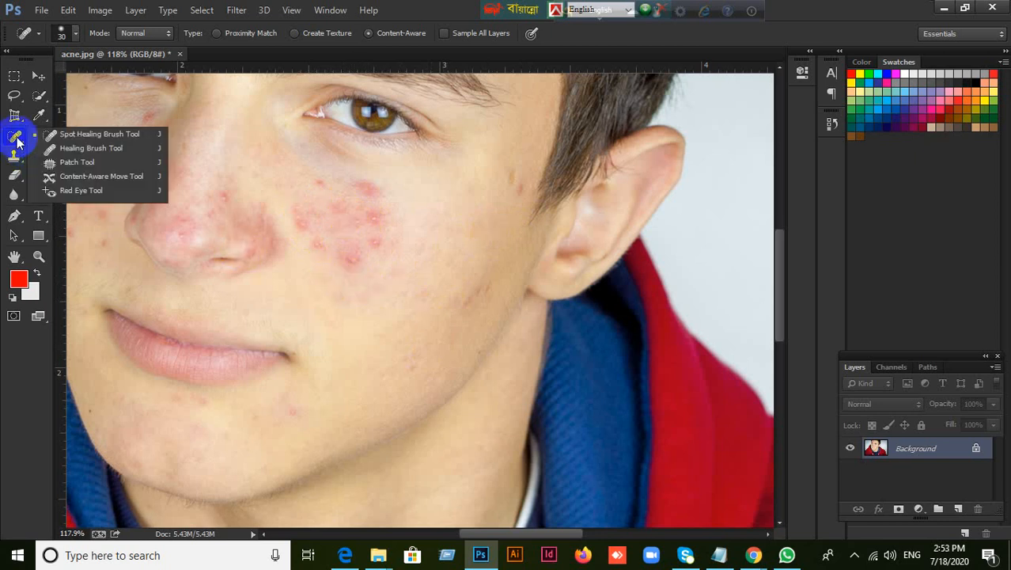
pyautogui.click(80, 149)
pyautogui.press('[')
pyautogui.press('[')
pyautogui.press('[')
pyautogui.press('[')
pyautogui.press('[')
pyautogui.press('[')
pyautogui.press('[')
pyautogui.press('[')
pyautogui.press('[')
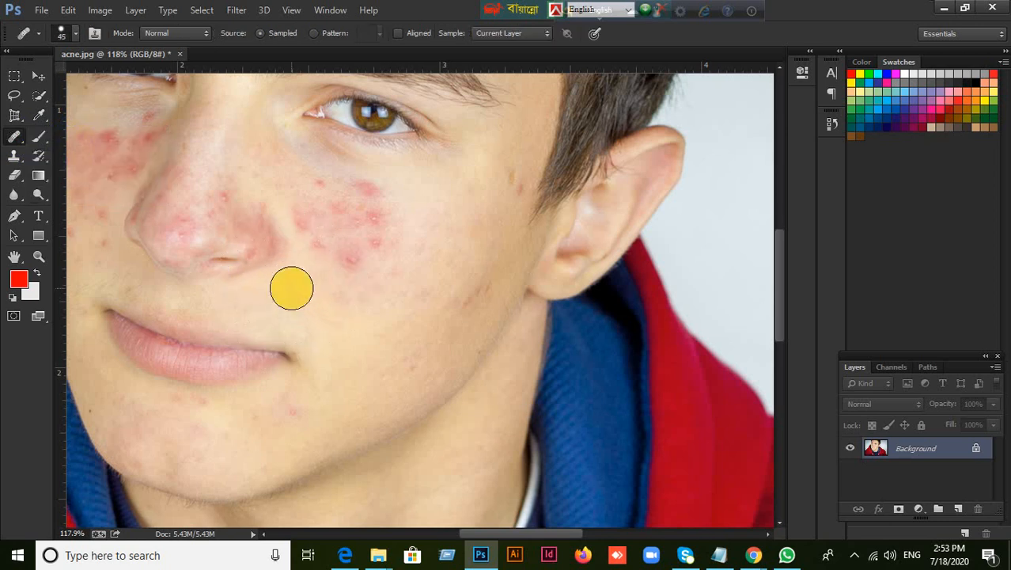
pyautogui.press(']')
pyautogui.press(']')
pyautogui.press(']')
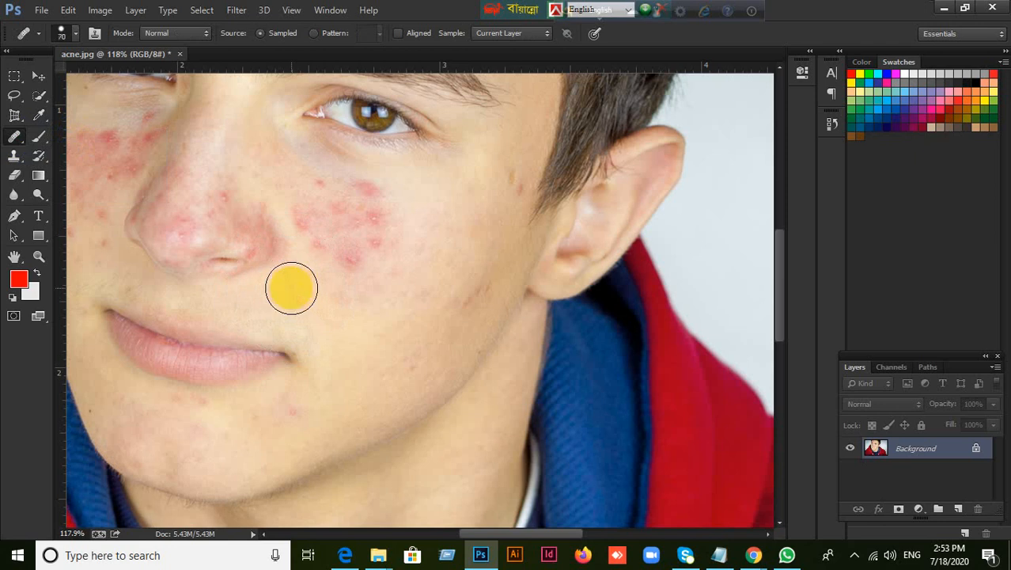
pyautogui.press(']')
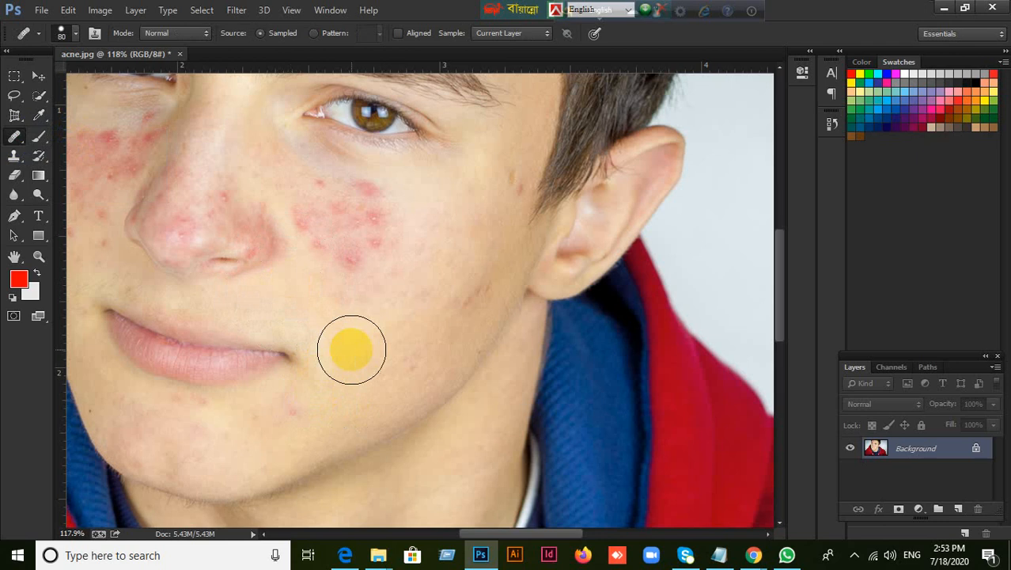
pyautogui.press('[')
pyautogui.press('[')
pyautogui.press('[')
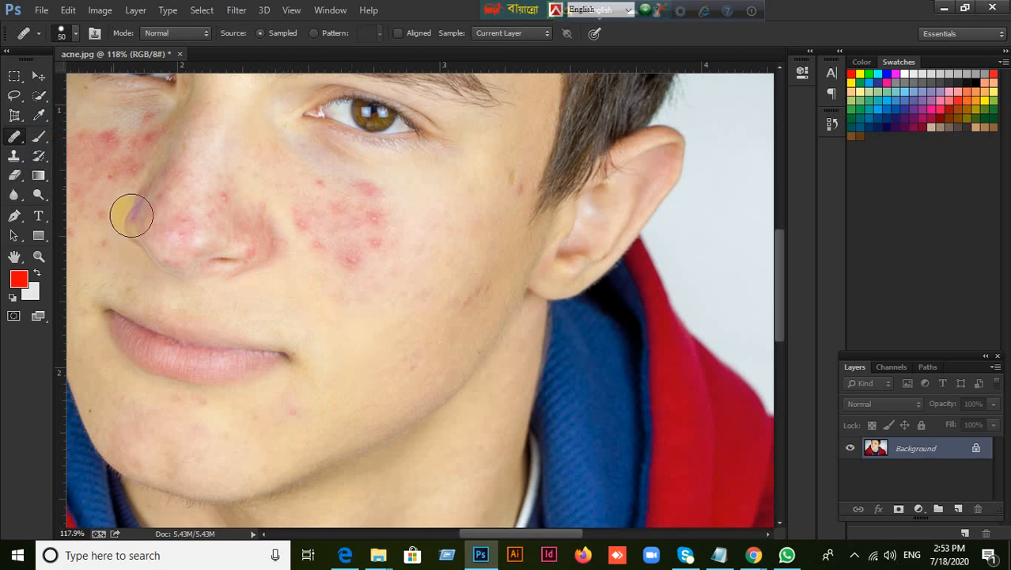
# Return to the Spot Healing Brush and heal the blemish by the sideburn and the remaining marks on the outer cheek
pyautogui.moveTo(13, 137); pyautogui.dragTo(60, 132)
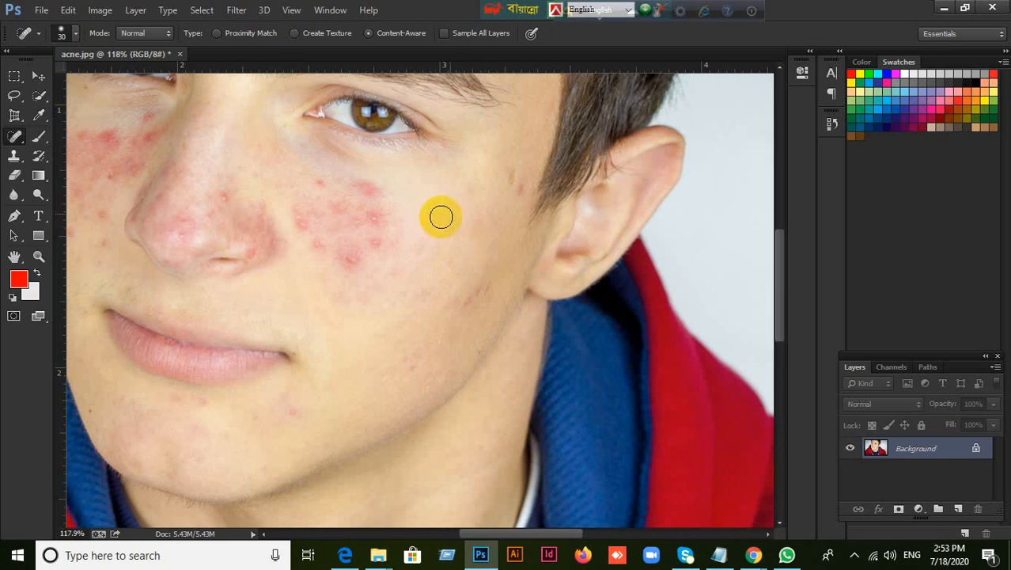
pyautogui.click(522, 194)
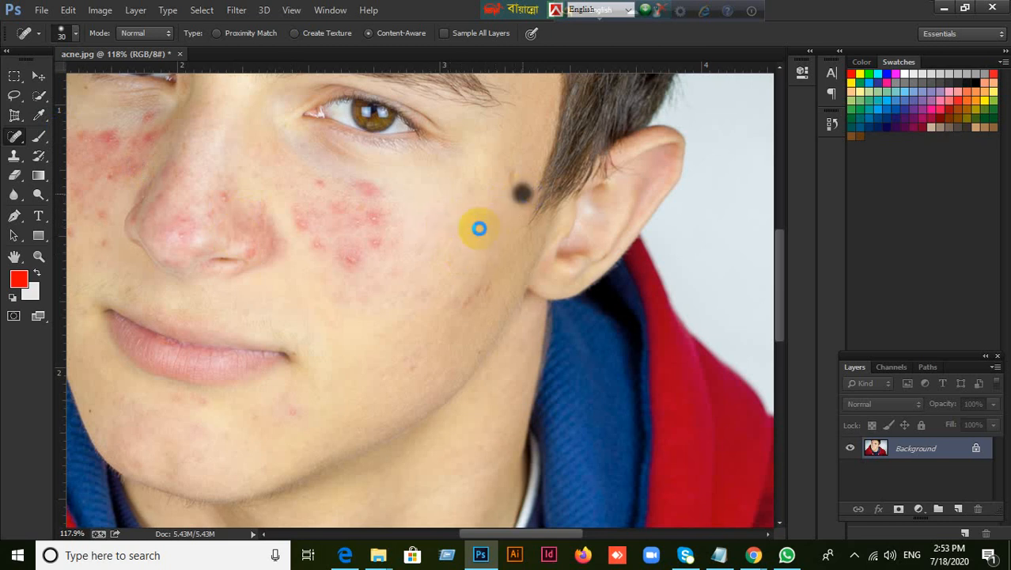
pyautogui.click(483, 287)
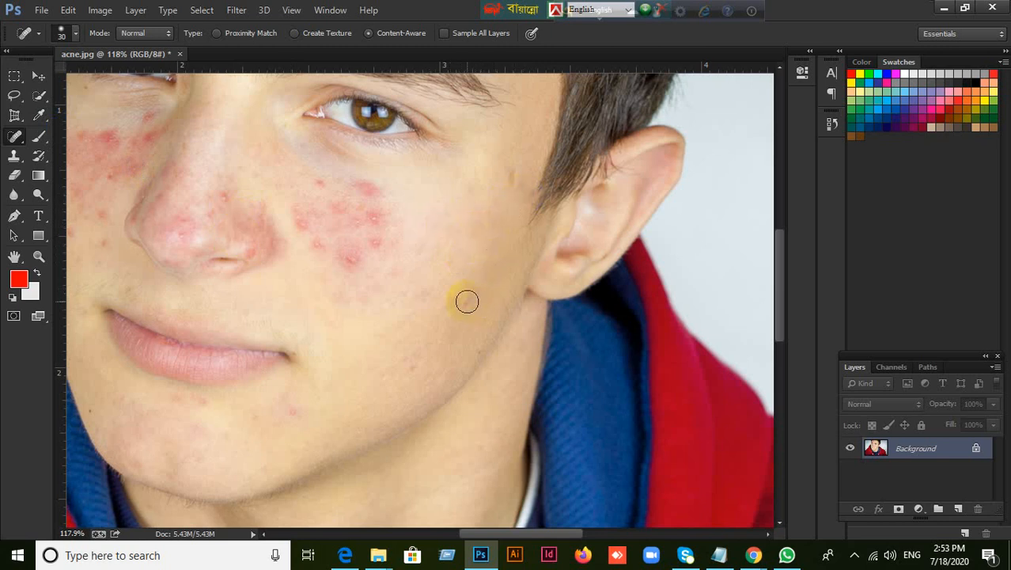
pyautogui.click(466, 302)
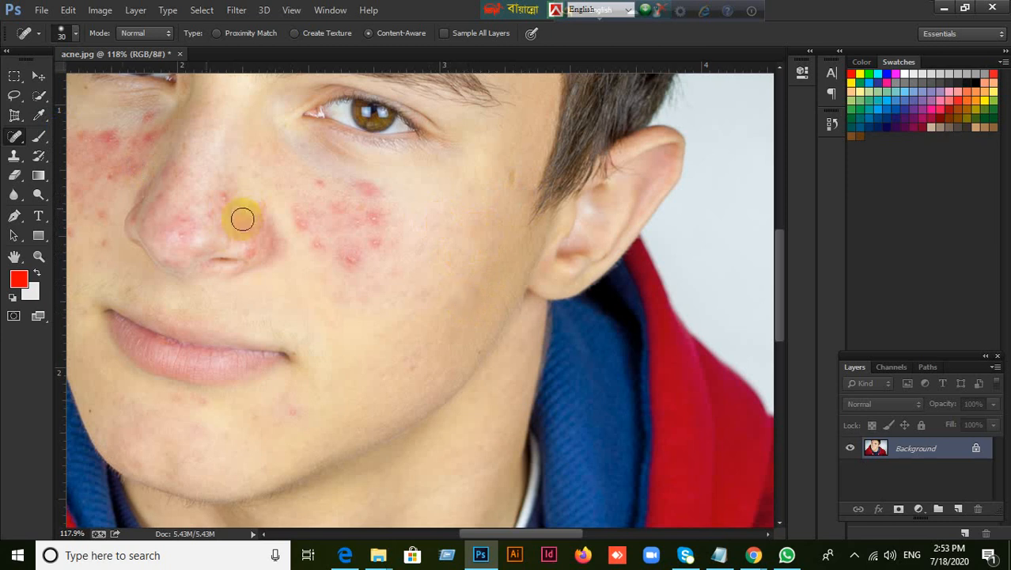
# With the Healing Brush, sample clear skin on the lower cheek and paint it over the dense acne patch beside the nose
pyautogui.moveTo(16, 139); pyautogui.dragTo(19, 141)
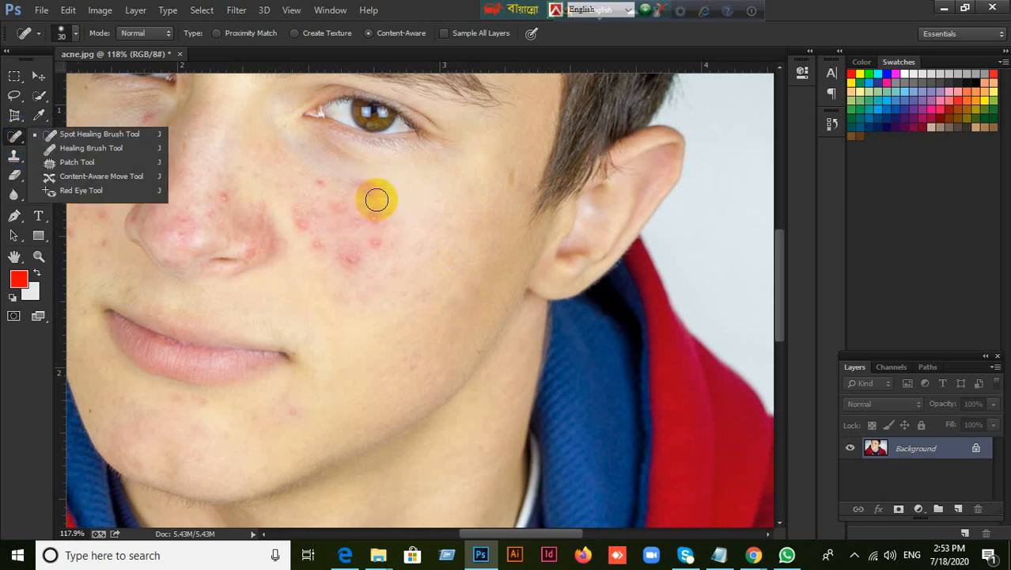
pyautogui.click(88, 155)
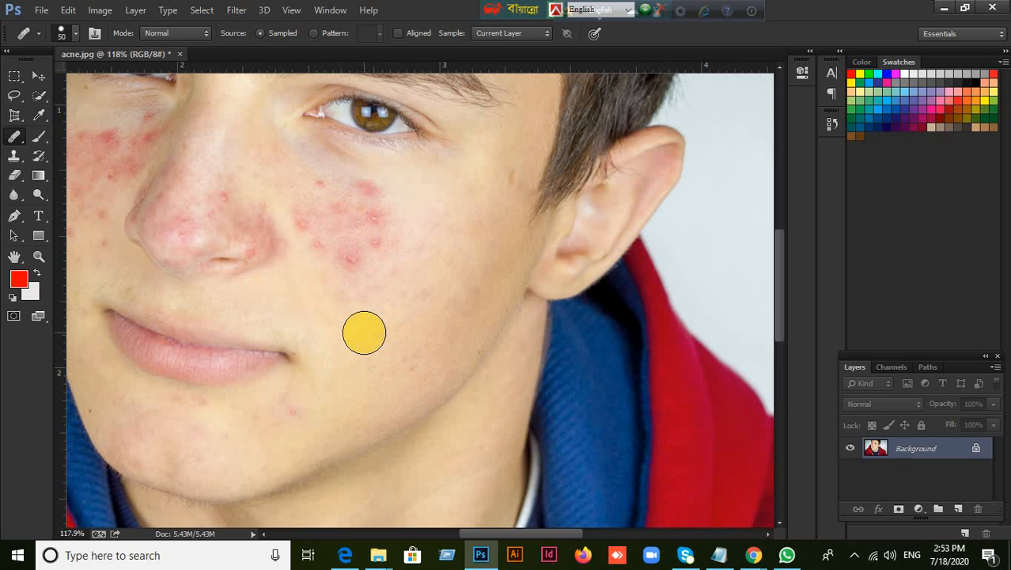
pyautogui.moveTo(12, 140); pyautogui.dragTo(59, 150)
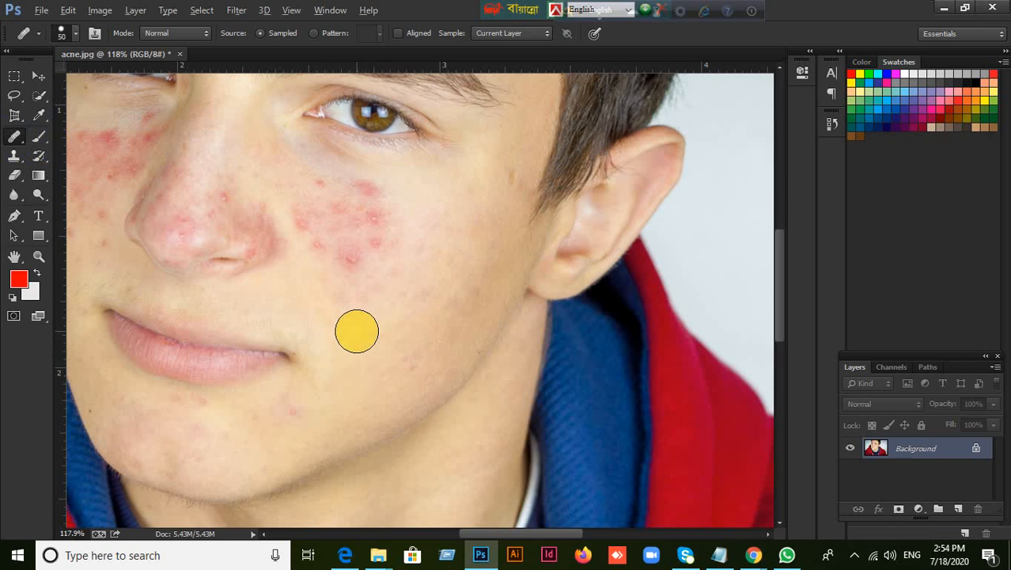
pyautogui.keyDown('alt'); pyautogui.click(357, 331); pyautogui.keyUp('alt')
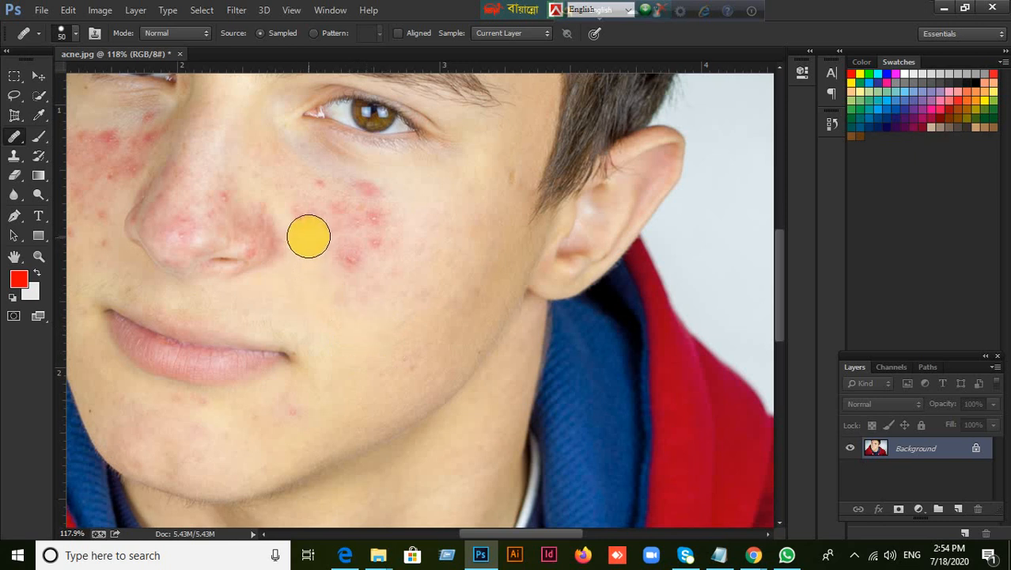
pyautogui.moveTo(308, 229)
pyautogui.mouseDown()
pyautogui.moveTo(337, 214)
pyautogui.moveTo(350, 254)
pyautogui.moveTo(366, 261)
pyautogui.moveTo(336, 264)
pyautogui.moveTo(347, 258)
pyautogui.moveTo(321, 244)
pyautogui.moveTo(337, 234)
pyautogui.mouseUp()
pyautogui.hotkey('ctrl', 'z')
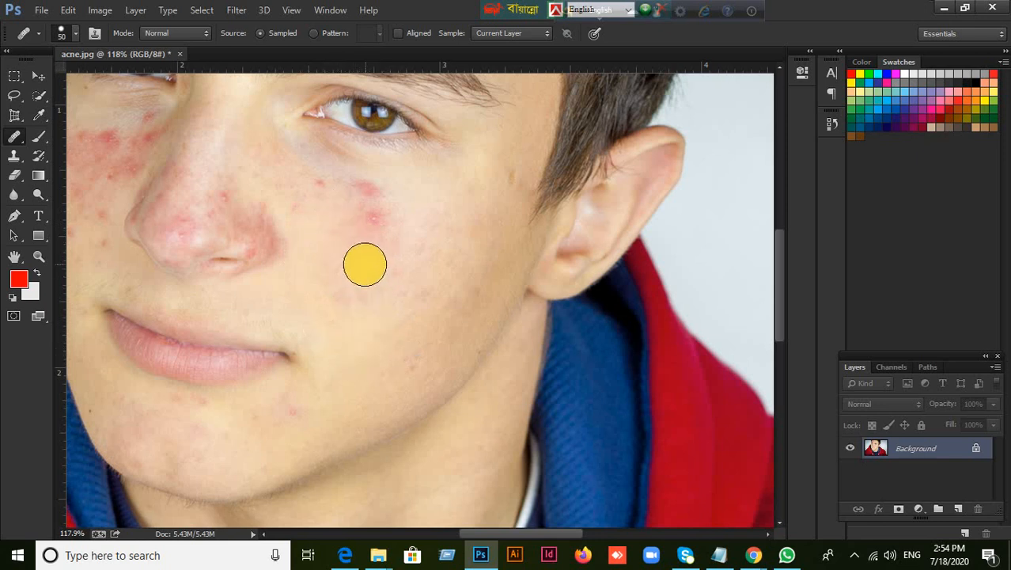
pyautogui.moveTo(363, 233)
pyautogui.mouseDown()
pyautogui.moveTo(366, 201)
pyautogui.moveTo(346, 275)
pyautogui.moveTo(324, 216)
pyautogui.moveTo(345, 277)
pyautogui.moveTo(354, 271)
pyautogui.moveTo(343, 277)
pyautogui.moveTo(352, 292)
pyautogui.moveTo(373, 284)
pyautogui.moveTo(340, 271)
pyautogui.moveTo(364, 225)
pyautogui.moveTo(347, 206)
pyautogui.mouseUp()
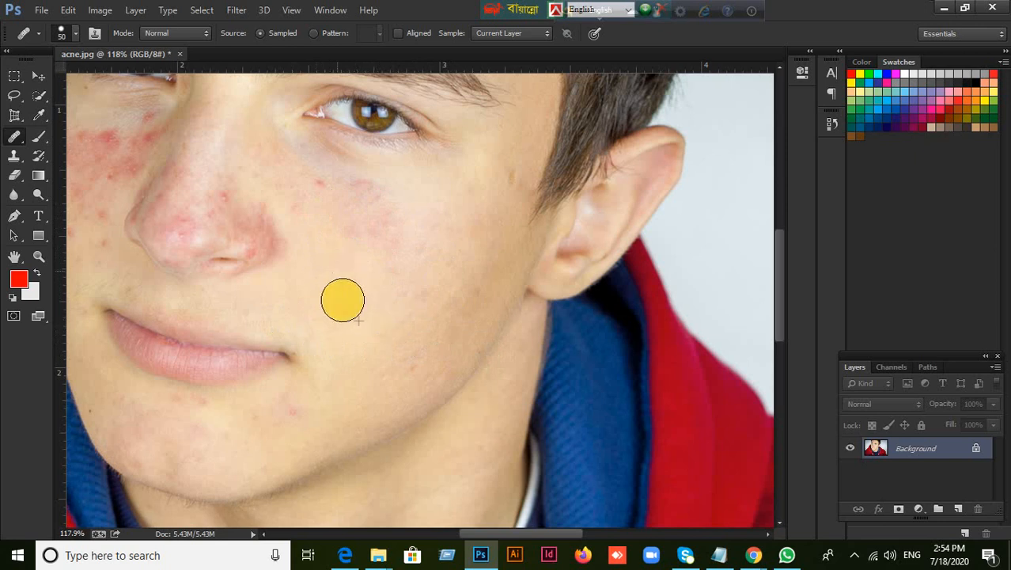
pyautogui.rightClick(14, 136)
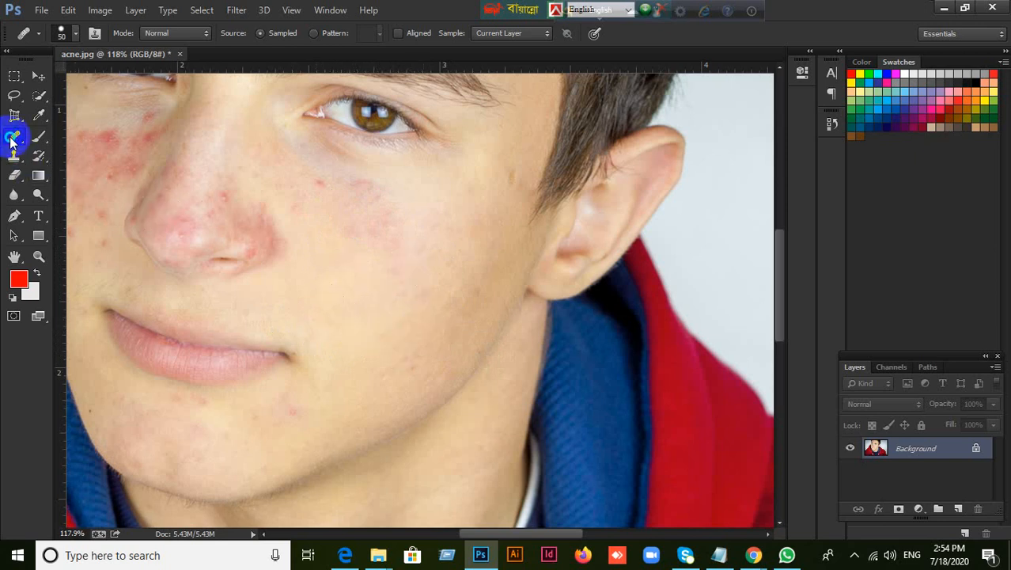
pyautogui.click(421, 7)
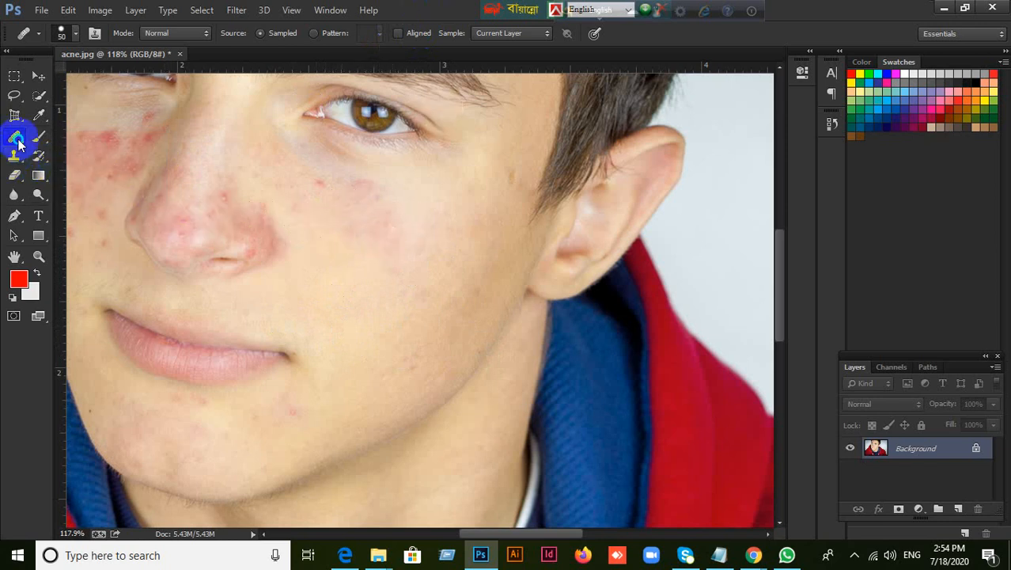
pyautogui.rightClick(17, 140)
pyautogui.click(392, 12)
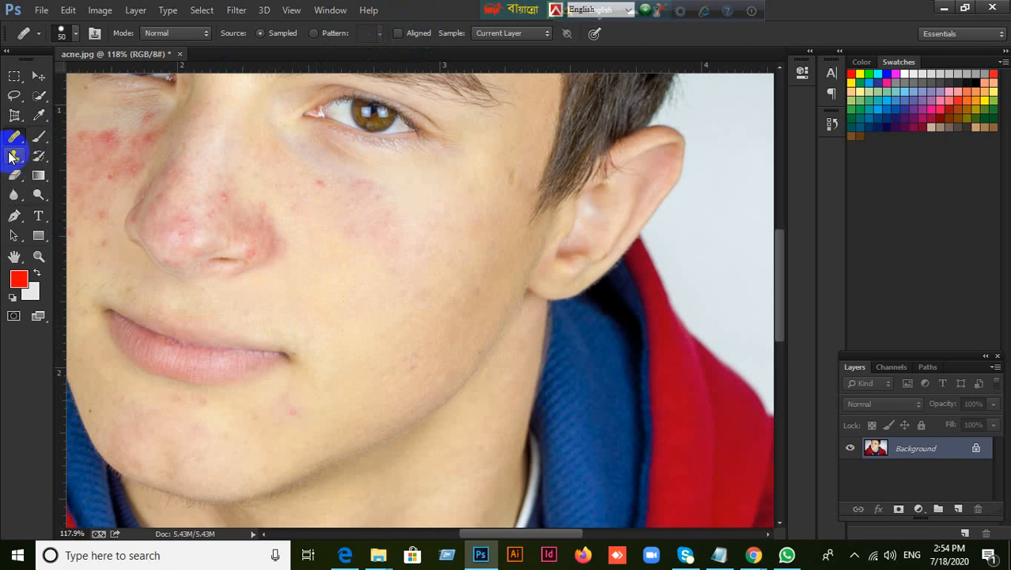
pyautogui.scroll(-3, 62, 188)
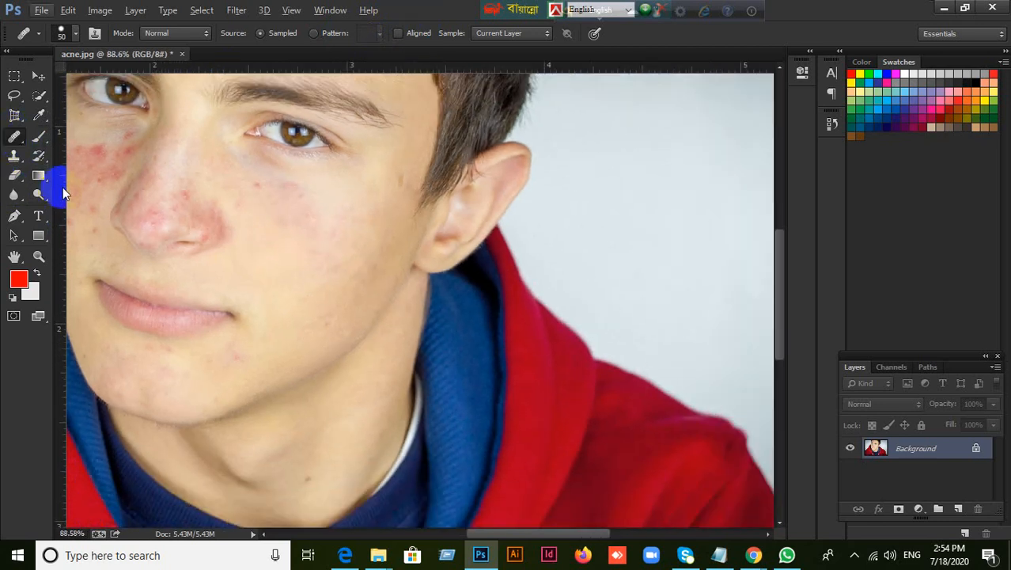
# Display the edit history of acne.jpg with the Healing Brush active
pyautogui.scroll(1, 63, 186)
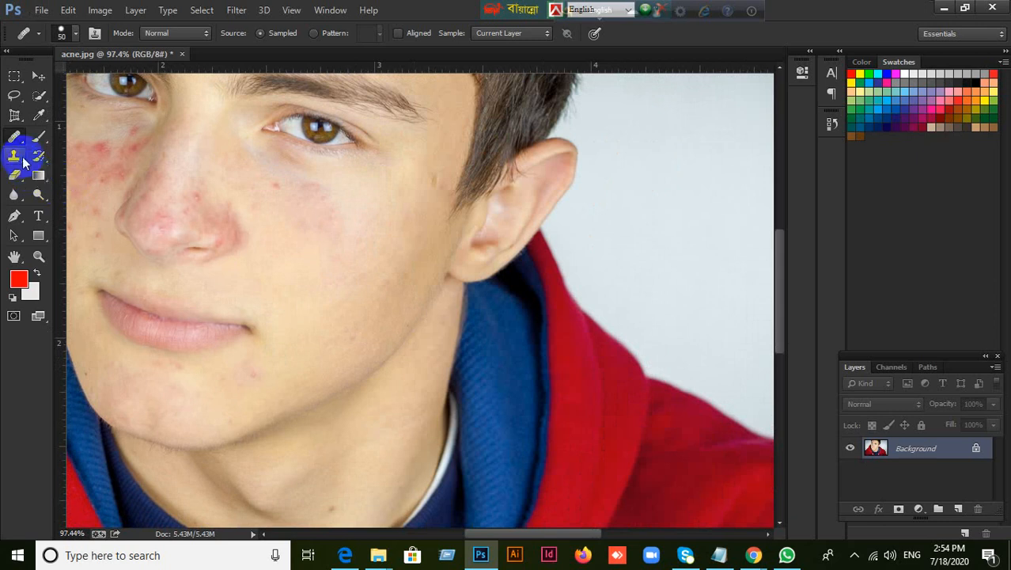
pyautogui.click(38, 76)
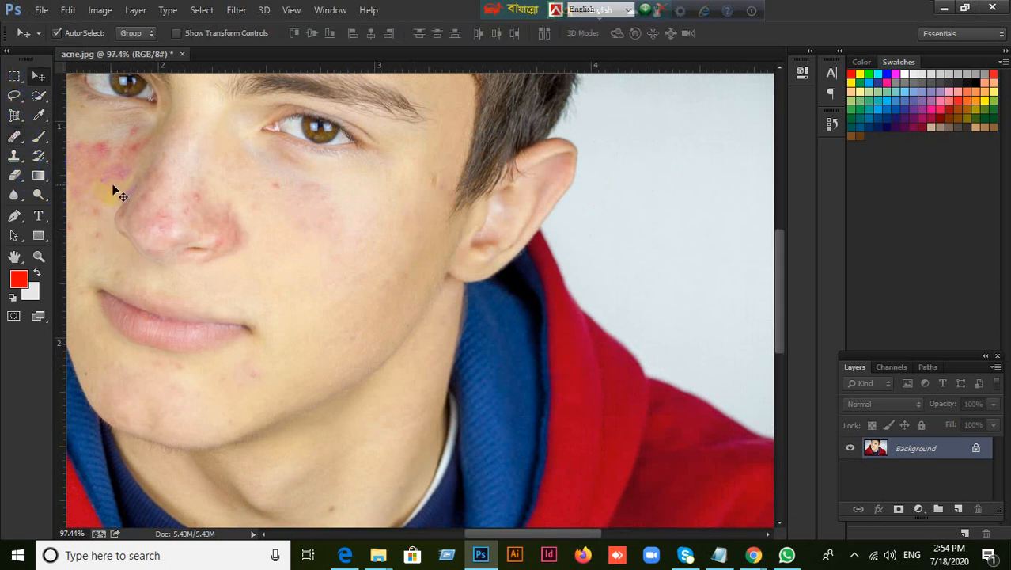
pyautogui.click(14, 136)
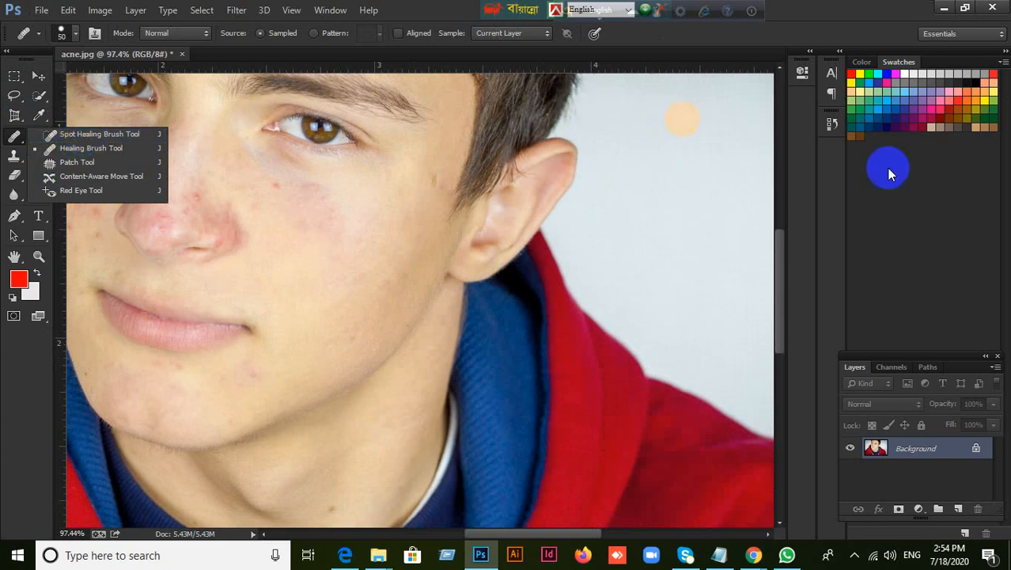
pyautogui.click(833, 123)
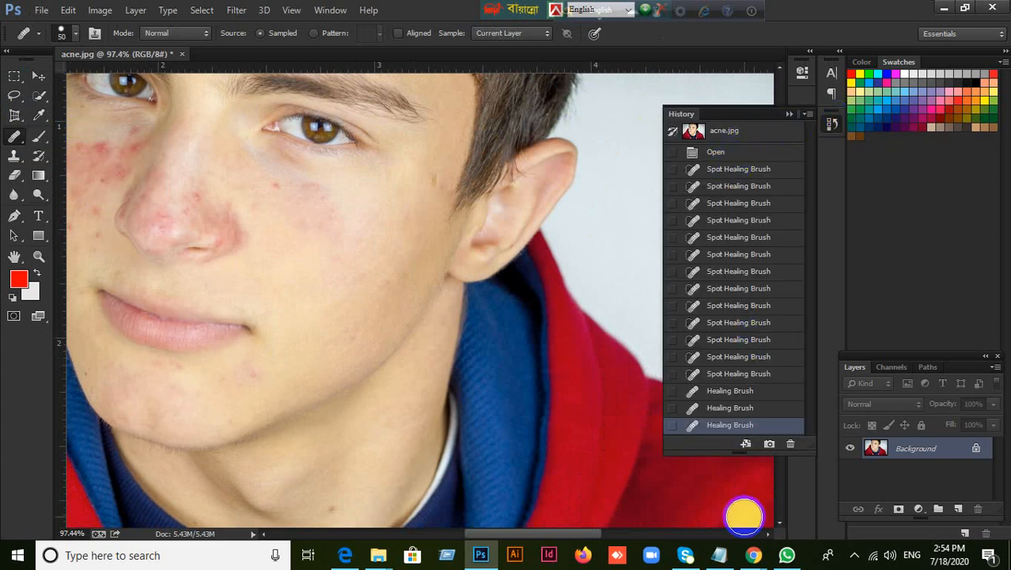
# Switch to the Google Meet window in Chrome to check the class participants and return to Photoshop
pyautogui.click(749, 556)
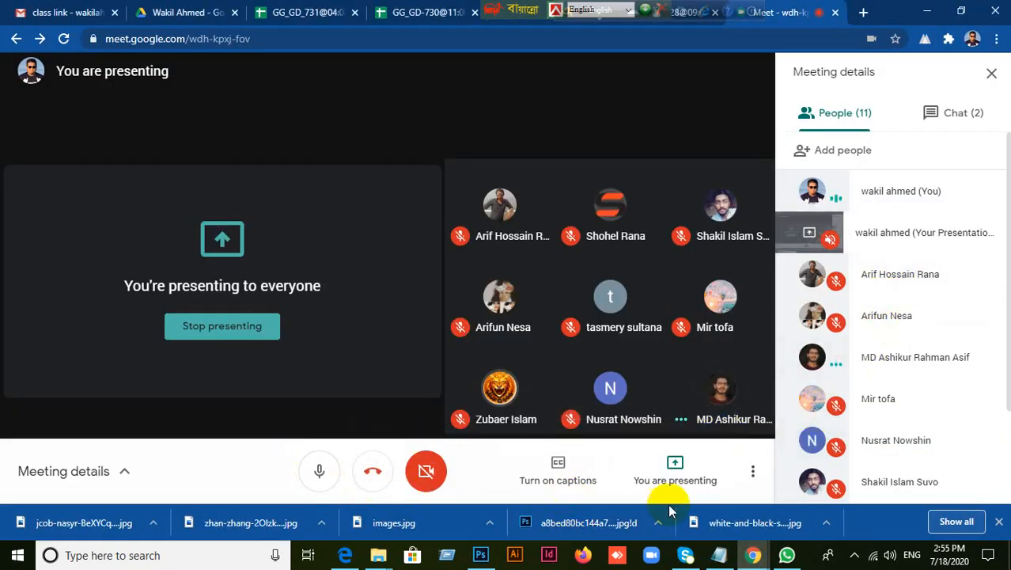
pyautogui.click(480, 554)
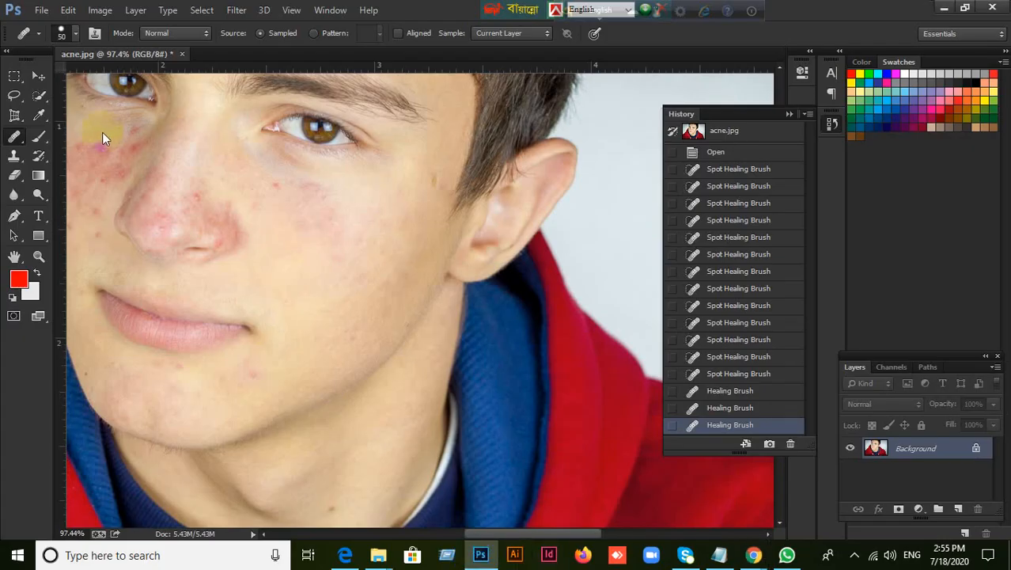
# With the 30 px Spot Healing Brush, heal single blemishes on the cheek beside the nose, near the jaw and below the mouth corner
pyautogui.moveTo(14, 137); pyautogui.dragTo(102, 143)
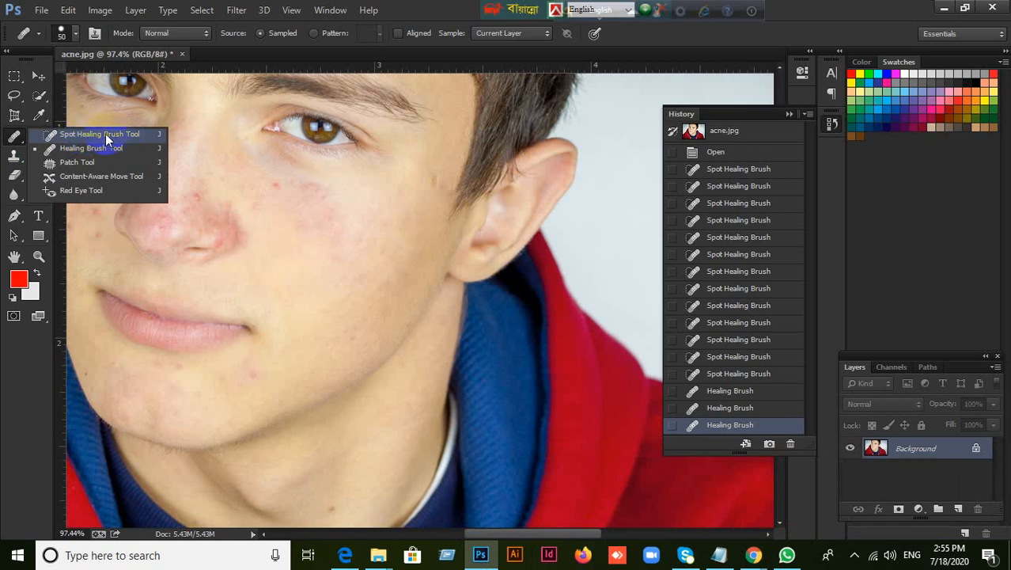
pyautogui.click(105, 133)
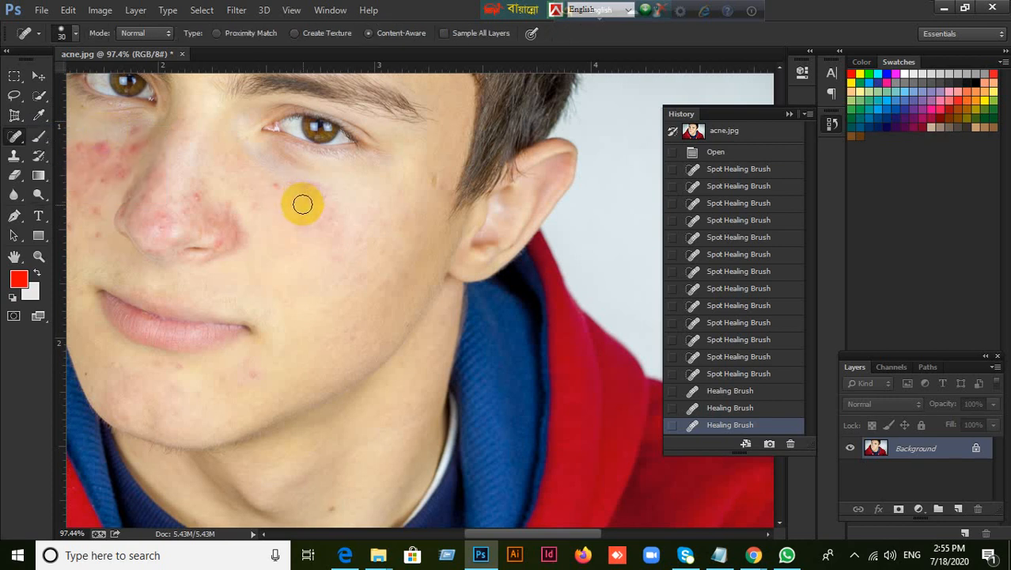
pyautogui.click(274, 188)
pyautogui.click(325, 224)
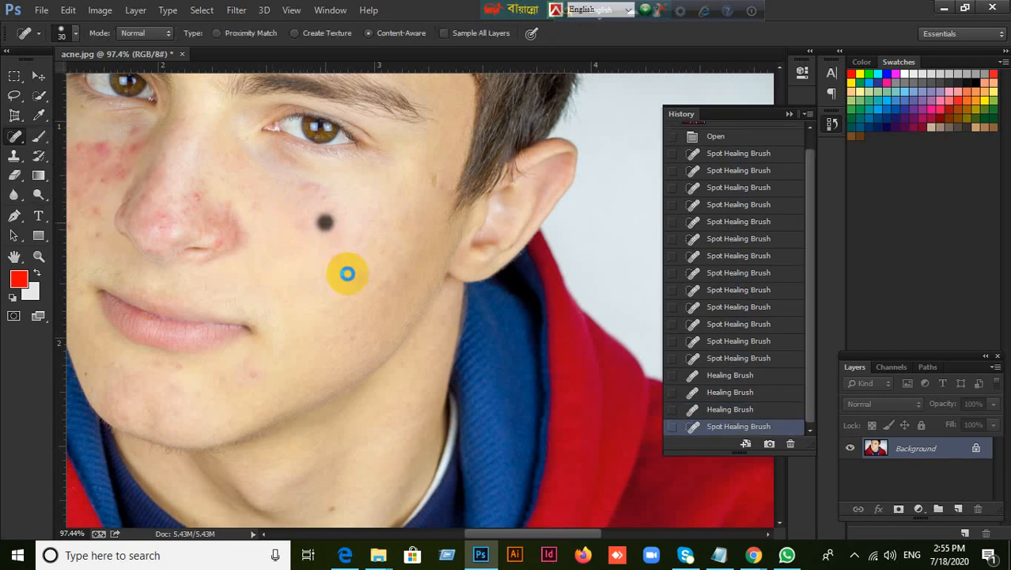
pyautogui.click(352, 343)
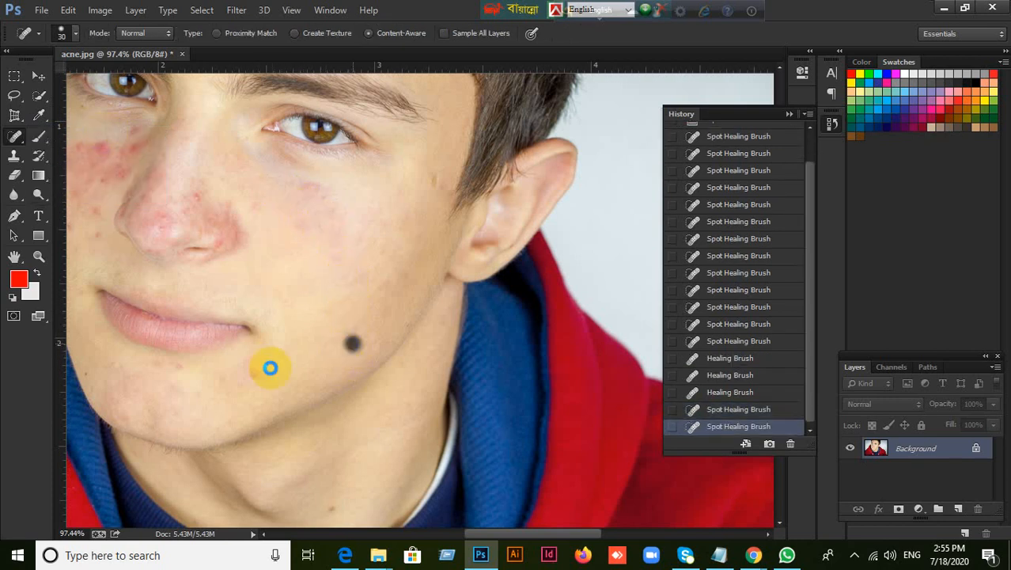
pyautogui.click(250, 378)
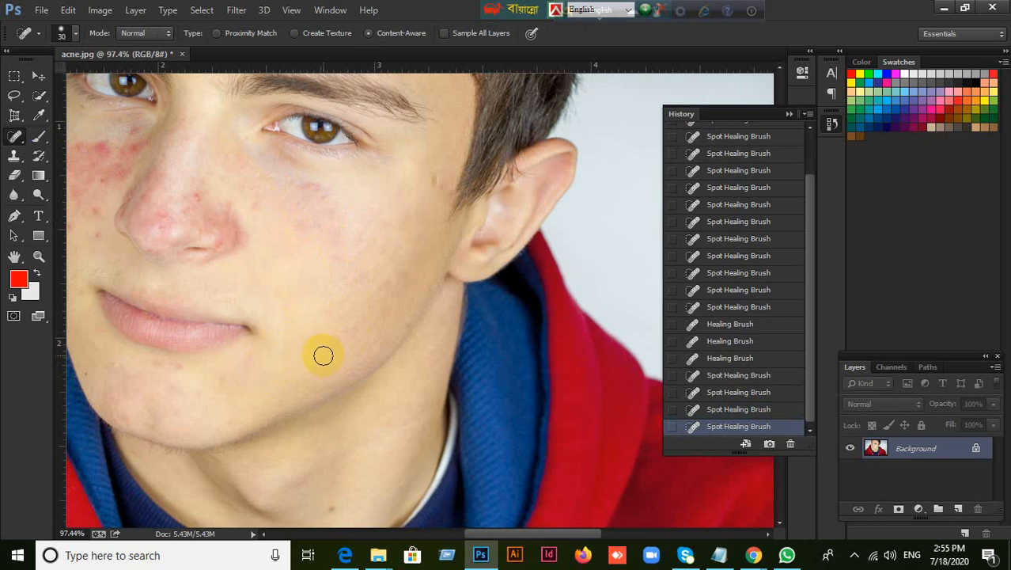
# Step back through the history, state by state, to an early Spot Healing Brush stroke from before the dense cheek acne was treated
pyautogui.click(753, 412)
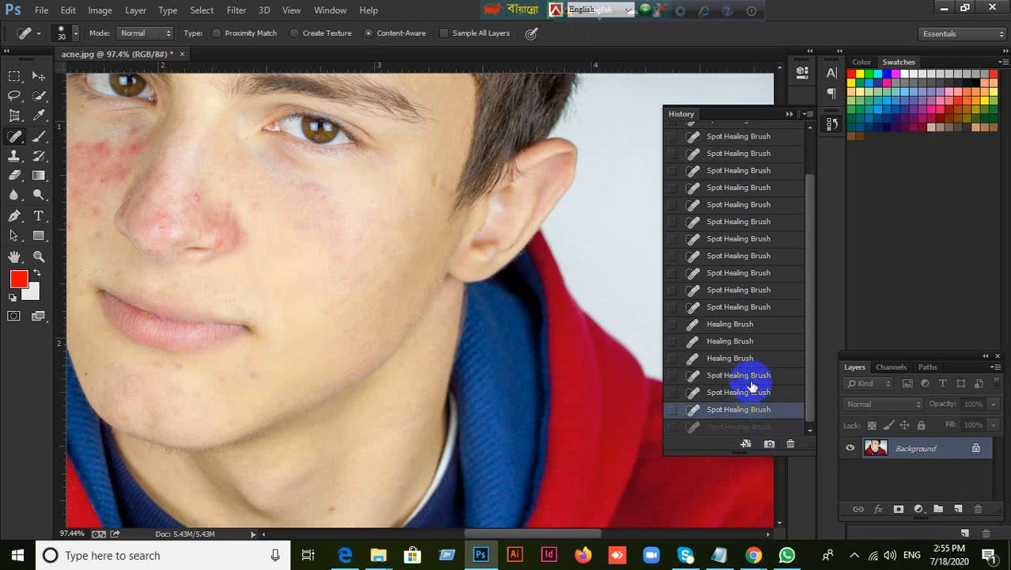
pyautogui.click(750, 392)
pyautogui.click(743, 375)
pyautogui.click(734, 358)
pyautogui.click(724, 340)
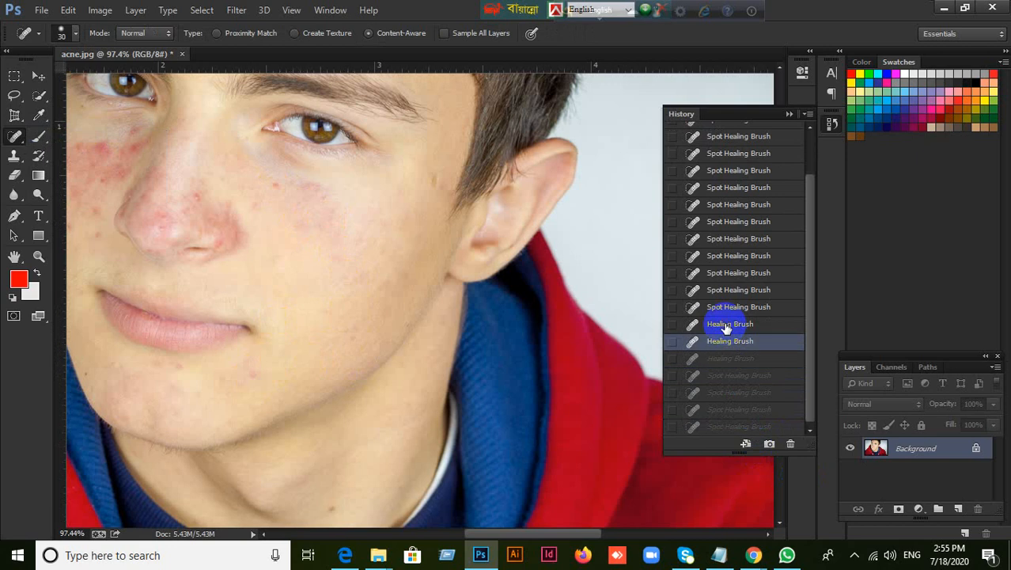
pyautogui.click(718, 324)
pyautogui.click(718, 307)
pyautogui.click(729, 289)
pyautogui.click(729, 272)
pyautogui.click(727, 255)
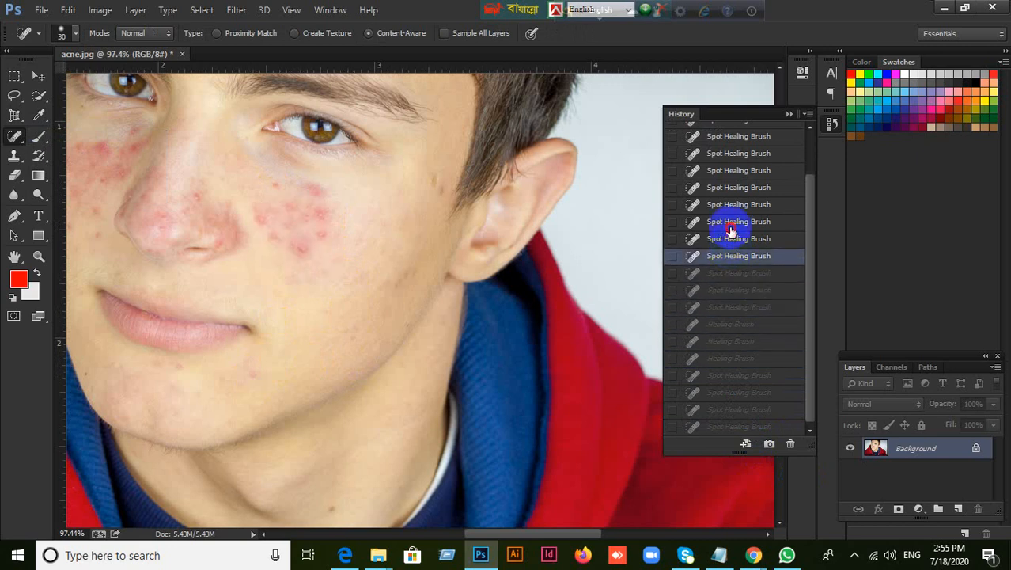
pyautogui.click(729, 238)
pyautogui.click(732, 221)
pyautogui.click(734, 204)
pyautogui.click(732, 188)
pyautogui.click(732, 170)
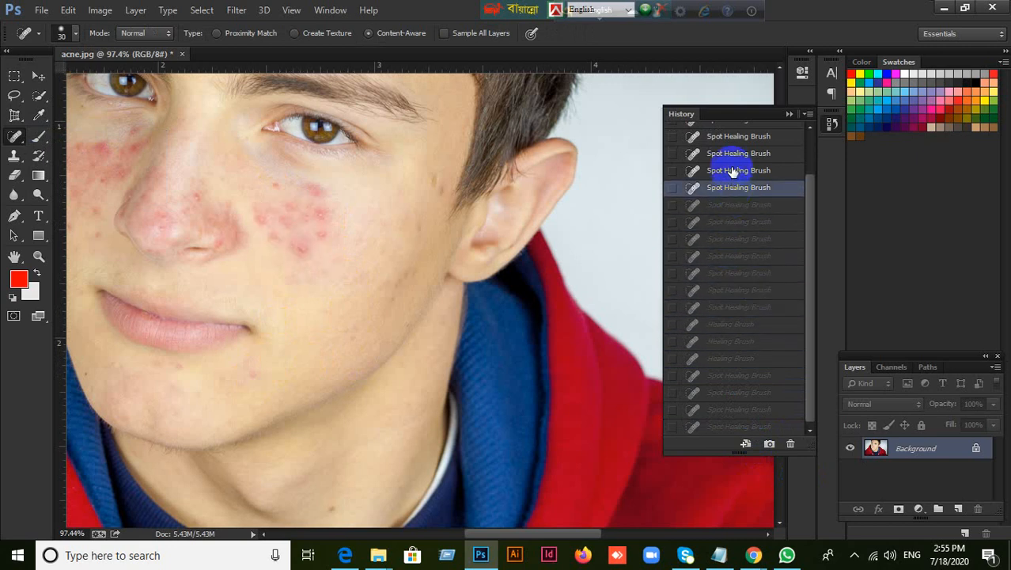
pyautogui.click(728, 153)
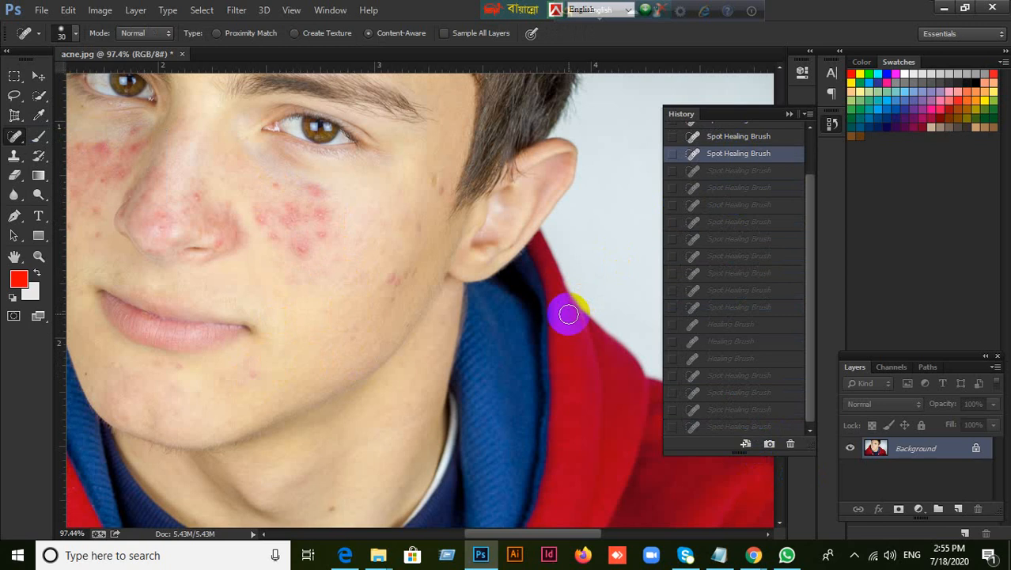
# With the 50 px Healing Brush, sample clear skin on the lower cheek and paint it over the dense acne patch and beneath the nose
pyautogui.rightClick(15, 138)
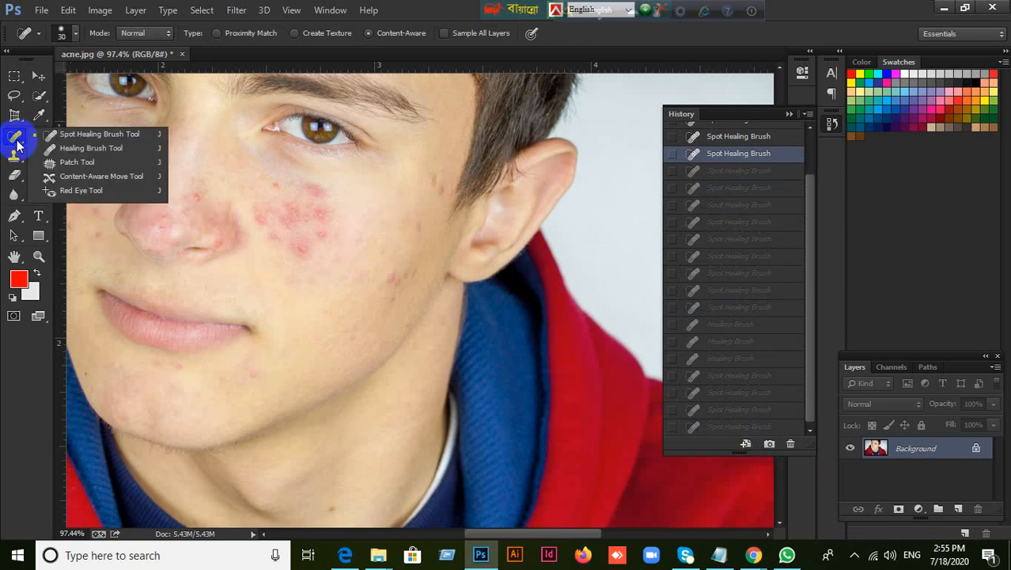
pyautogui.click(66, 149)
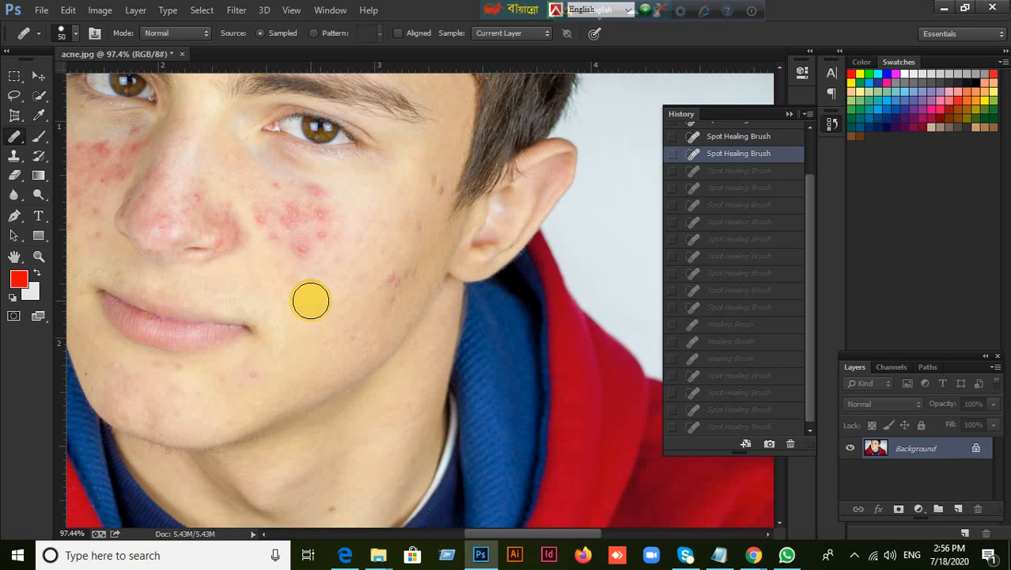
pyautogui.click(317, 209)
pyautogui.moveTo(317, 210)
pyautogui.mouseDown()
pyautogui.moveTo(292, 246)
pyautogui.moveTo(305, 234)
pyautogui.moveTo(279, 242)
pyautogui.moveTo(274, 197)
pyautogui.moveTo(276, 228)
pyautogui.moveTo(306, 190)
pyautogui.moveTo(309, 258)
pyautogui.moveTo(273, 258)
pyautogui.moveTo(279, 249)
pyautogui.moveTo(296, 269)
pyautogui.mouseUp()
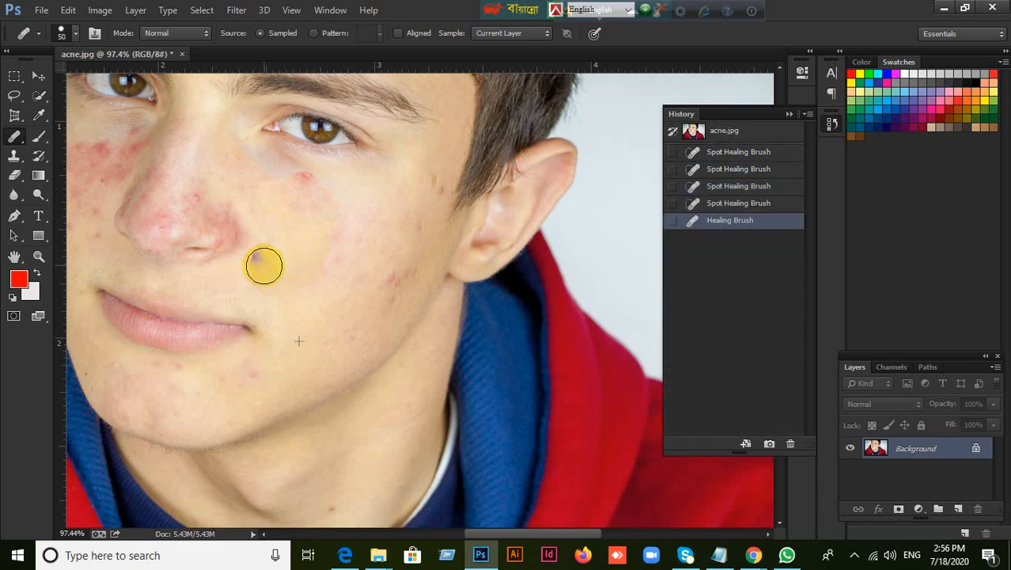
pyautogui.click(300, 241)
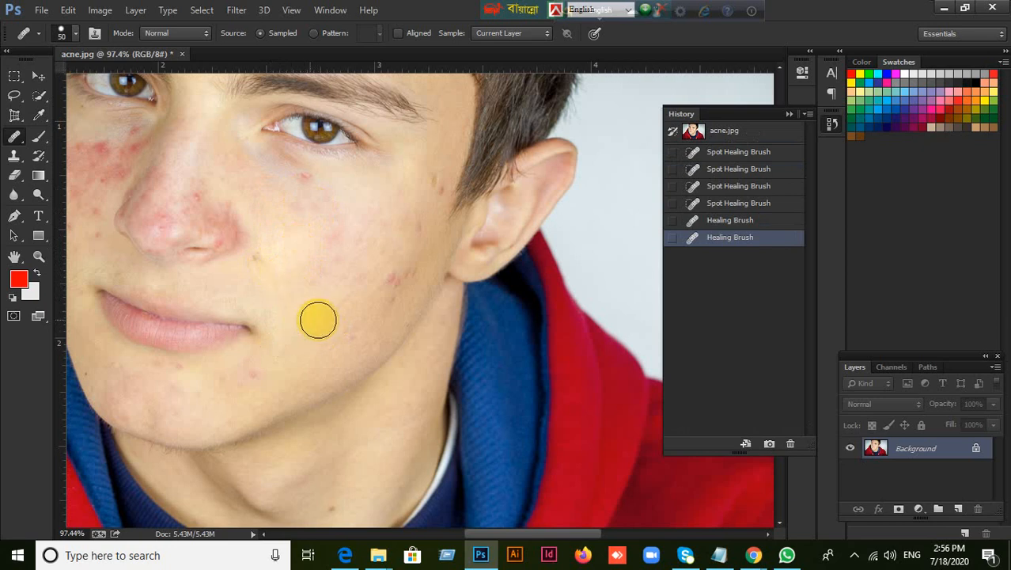
pyautogui.click(292, 262)
pyautogui.moveTo(291, 263)
pyautogui.mouseDown()
pyautogui.moveTo(270, 253)
pyautogui.moveTo(282, 256)
pyautogui.moveTo(284, 237)
pyautogui.moveTo(235, 267)
pyautogui.moveTo(237, 275)
pyautogui.moveTo(212, 280)
pyautogui.moveTo(201, 262)
pyautogui.moveTo(201, 291)
pyautogui.moveTo(199, 269)
pyautogui.moveTo(217, 284)
pyautogui.mouseUp()
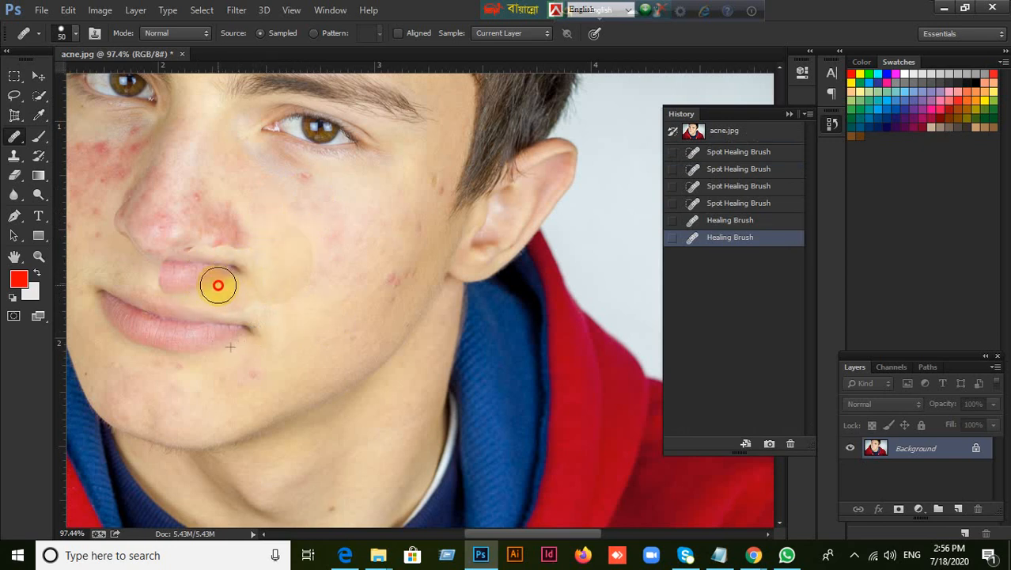
# Step back through the history to the earliest listed Spot Healing Brush state
pyautogui.click(736, 236)
pyautogui.click(725, 222)
pyautogui.click(721, 204)
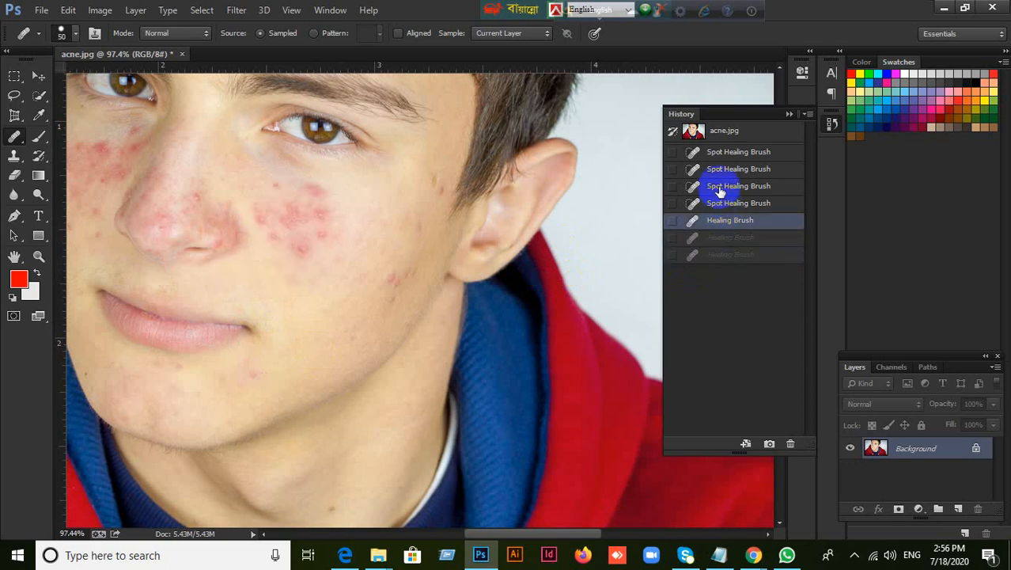
pyautogui.click(720, 187)
pyautogui.click(720, 168)
pyautogui.click(721, 151)
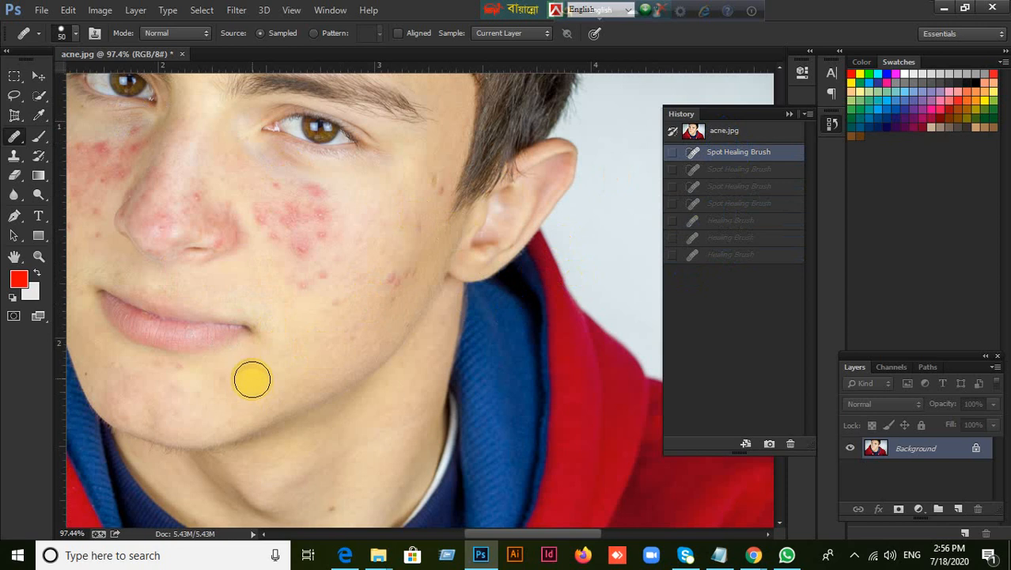
# With the 50 px Healing Brush, sample clear skin beside the mouth corner and paint it over the dense acne patch on the cheek
pyautogui.rightClick(14, 137)
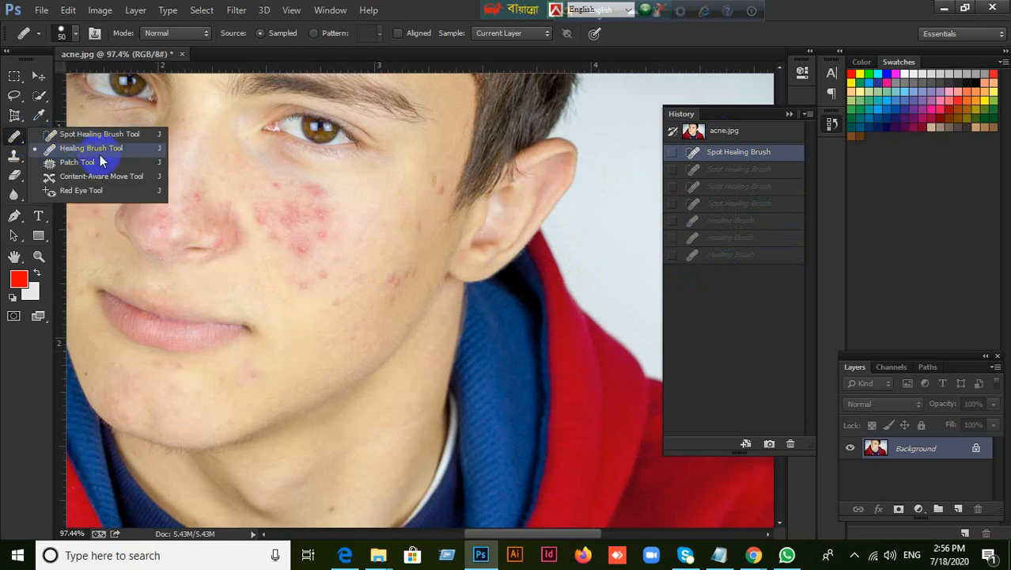
pyautogui.click(279, 328)
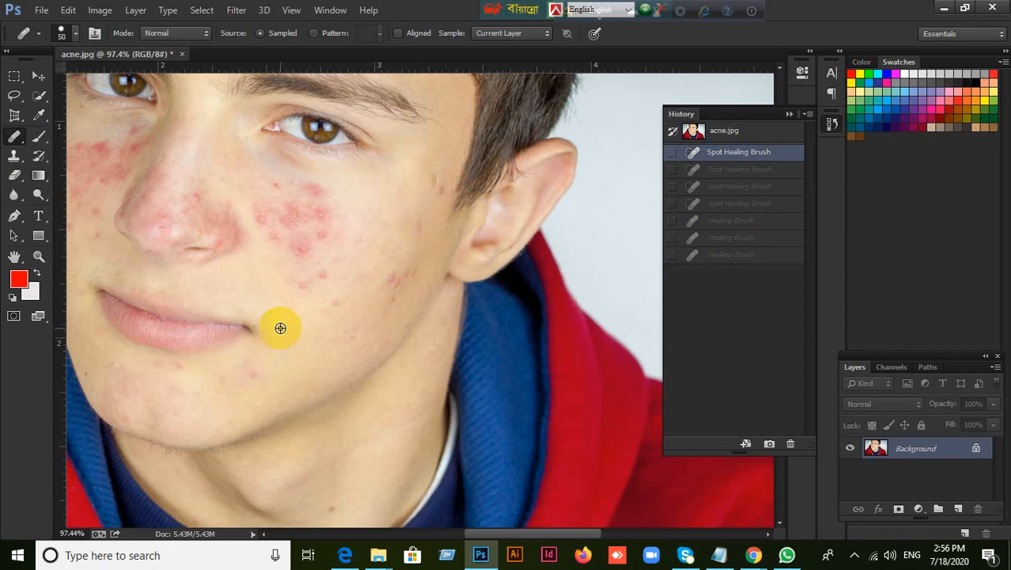
pyautogui.moveTo(280, 242)
pyautogui.mouseDown()
pyautogui.moveTo(287, 226)
pyautogui.moveTo(324, 280)
pyautogui.moveTo(264, 219)
pyautogui.moveTo(298, 278)
pyautogui.moveTo(311, 224)
pyautogui.moveTo(323, 222)
pyautogui.moveTo(312, 239)
pyautogui.moveTo(268, 250)
pyautogui.mouseUp()
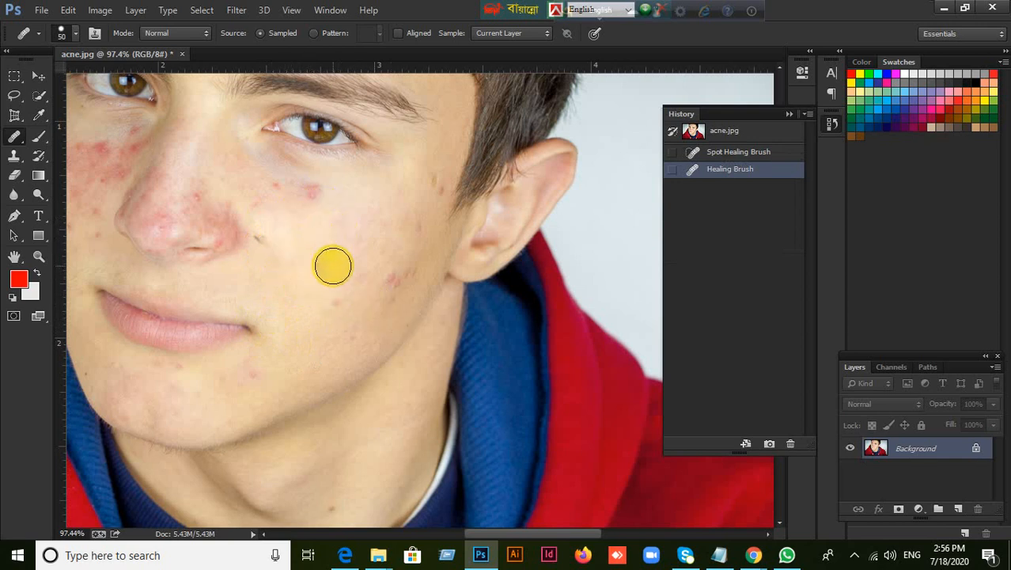
# Switch from the Healing Brush to the Patch Tool
pyautogui.click(15, 139)
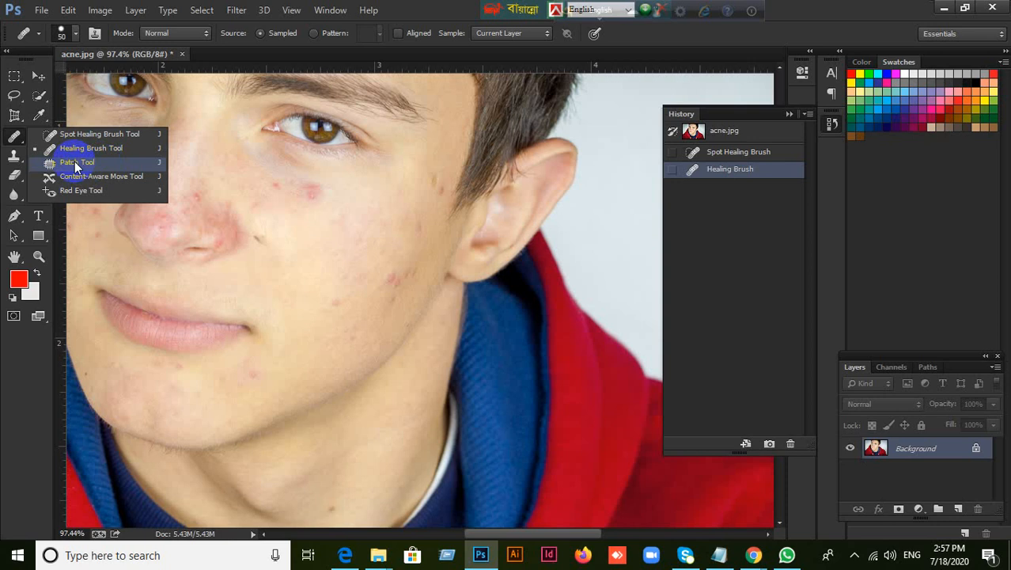
pyautogui.click(74, 162)
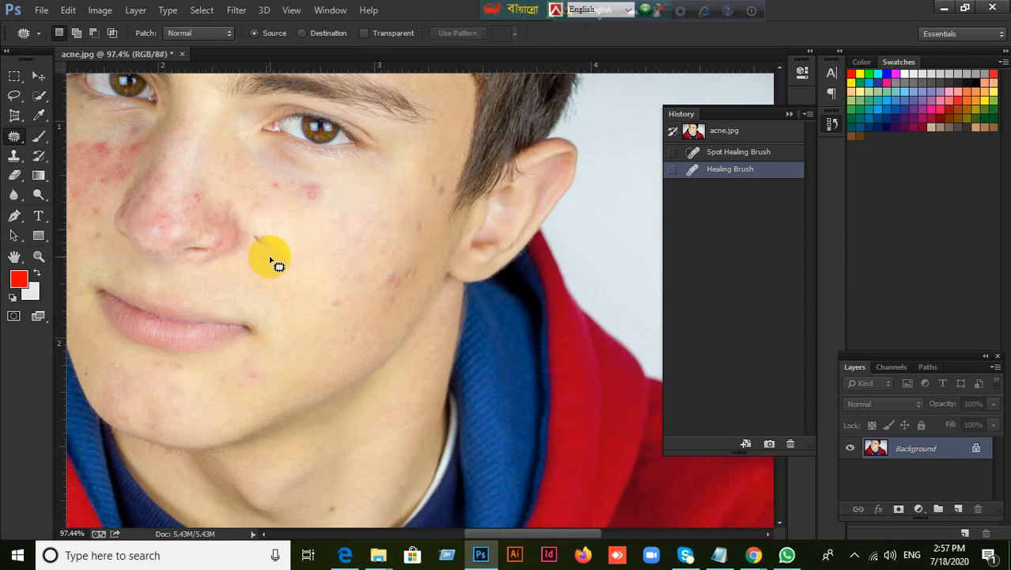
# Review the course outline's Photoshop retouching topics in the LEDP-Graphic Design PDF in Microsoft Edge and return to Photoshop
pyautogui.click(346, 554)
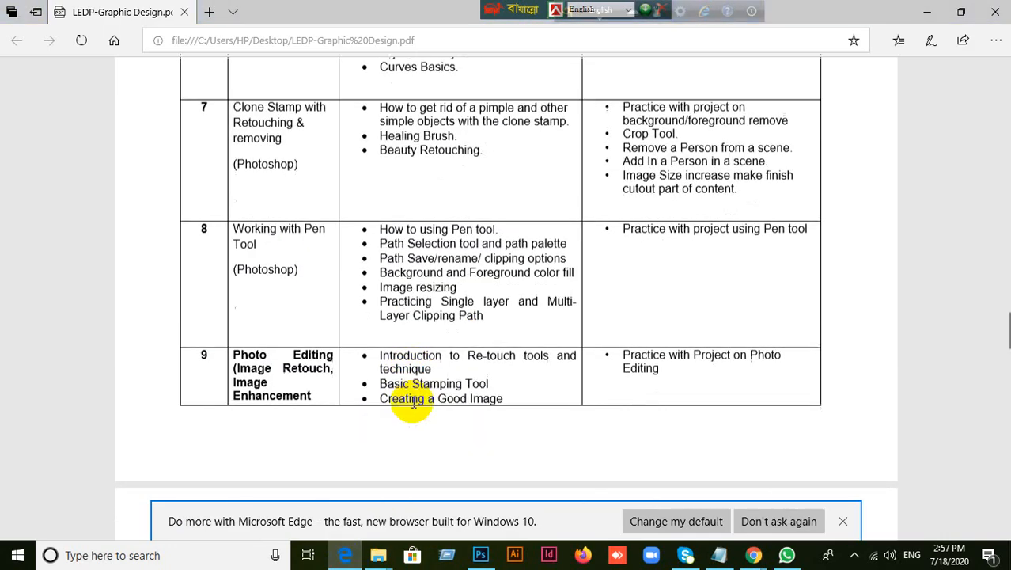
pyautogui.scroll(-1, 419, 412)
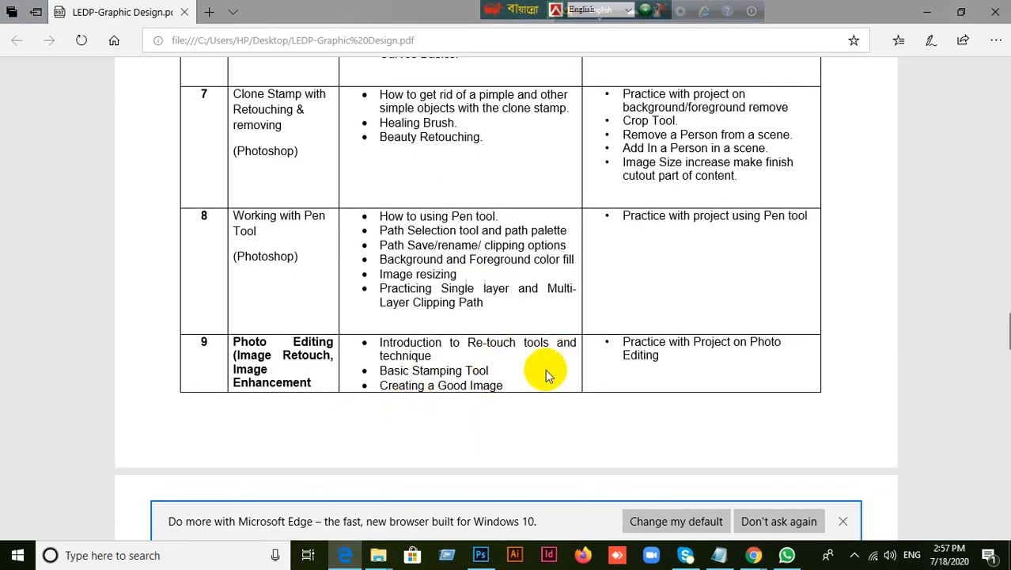
pyautogui.scroll(8, 537, 380)
pyautogui.scroll(2, 481, 348)
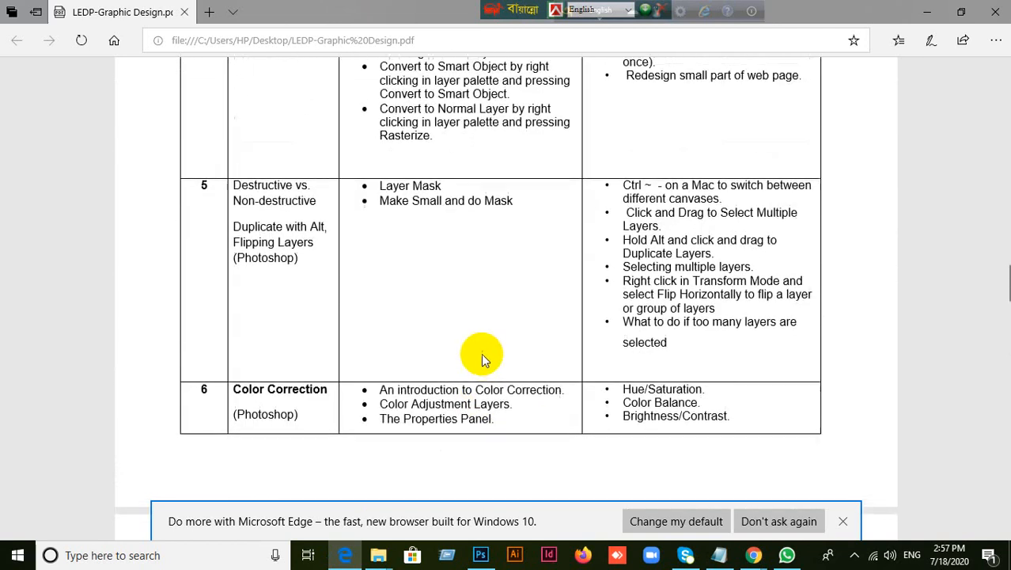
pyautogui.scroll(-10, 455, 351)
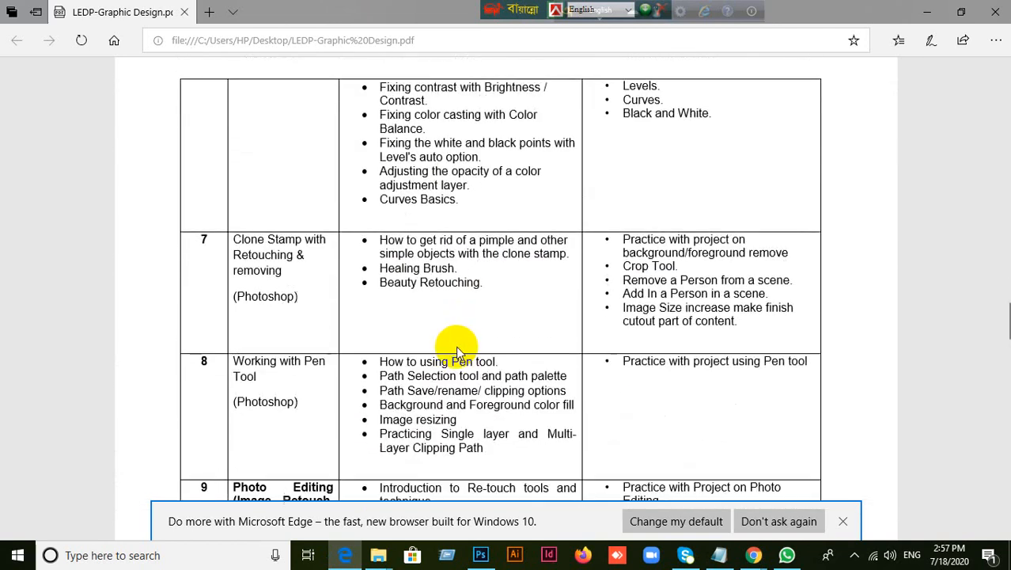
pyautogui.scroll(4, 463, 371)
pyautogui.scroll(-2, 463, 373)
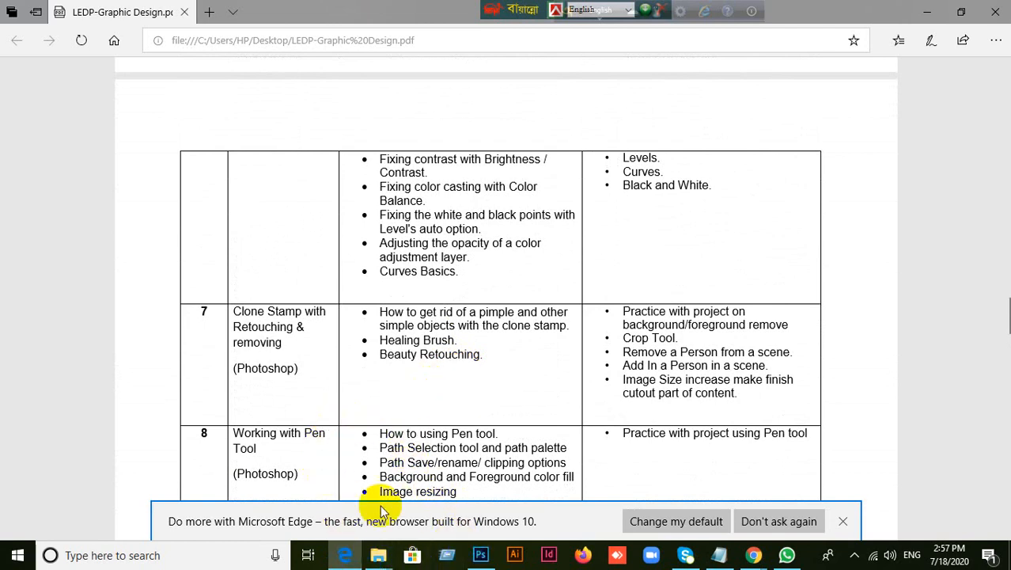
pyautogui.click(343, 556)
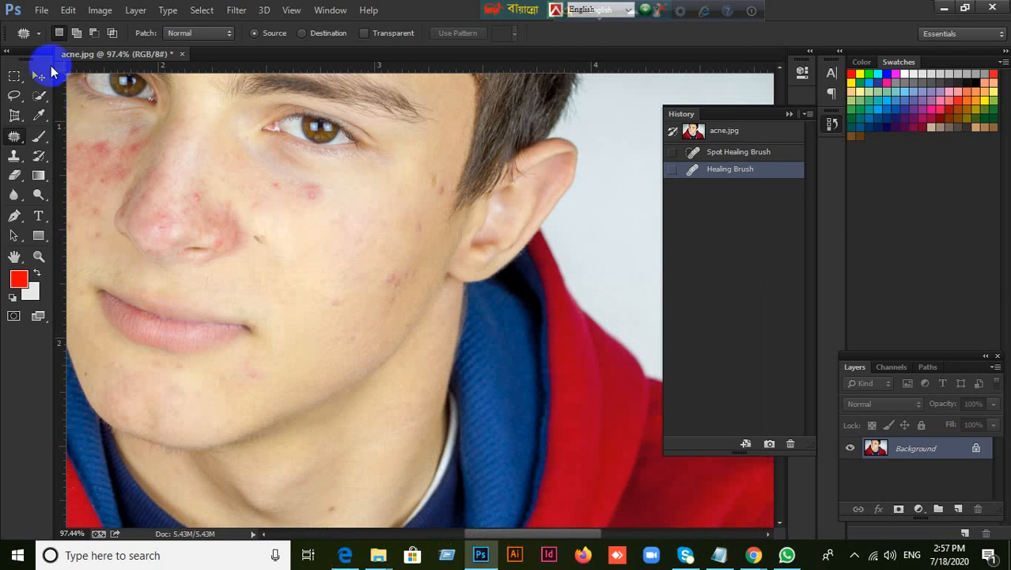
# With the Patch Tool, outline the small dark mole on the cheek beside the nostril
pyautogui.click(37, 81)
pyautogui.rightClick(14, 137)
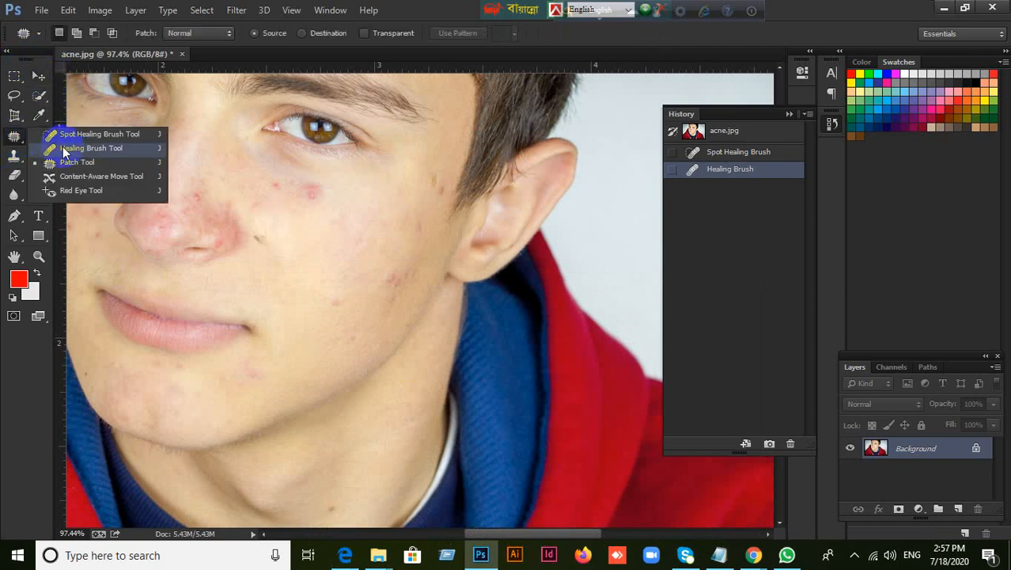
pyautogui.click(79, 162)
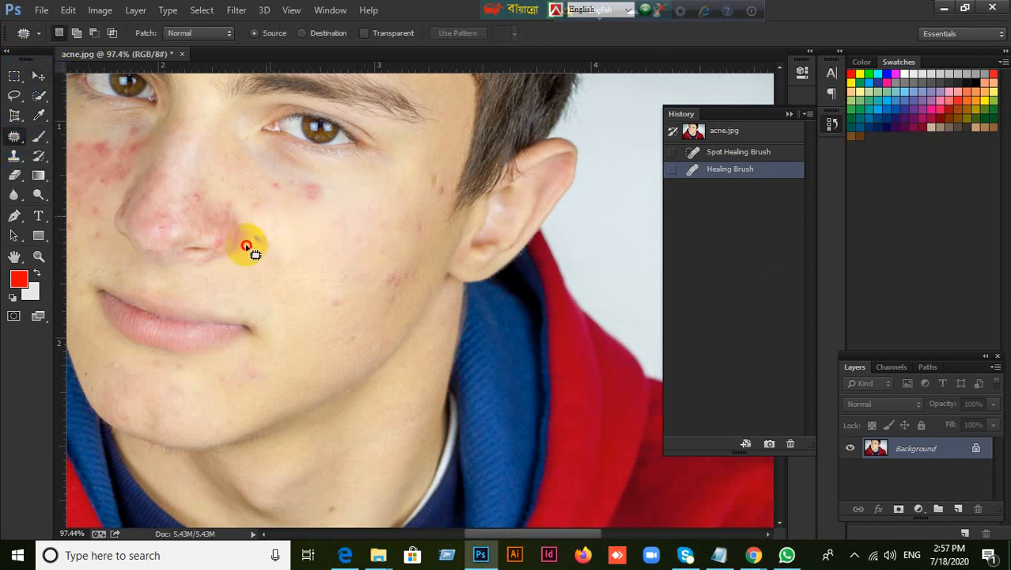
pyautogui.moveTo(258, 259)
pyautogui.mouseDown()
pyautogui.moveTo(271, 226)
pyautogui.moveTo(261, 253)
pyautogui.mouseUp()
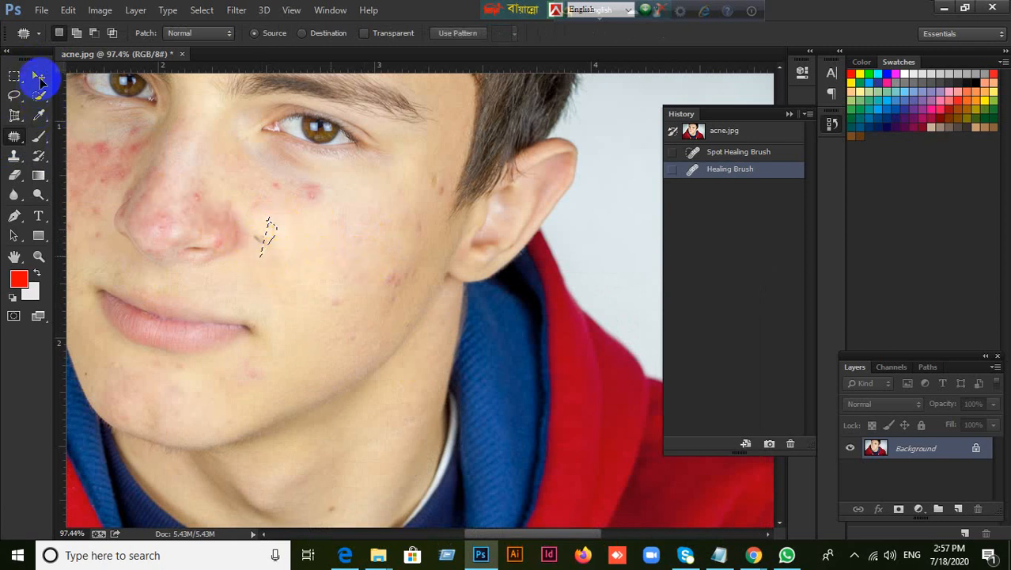
pyautogui.click(40, 76)
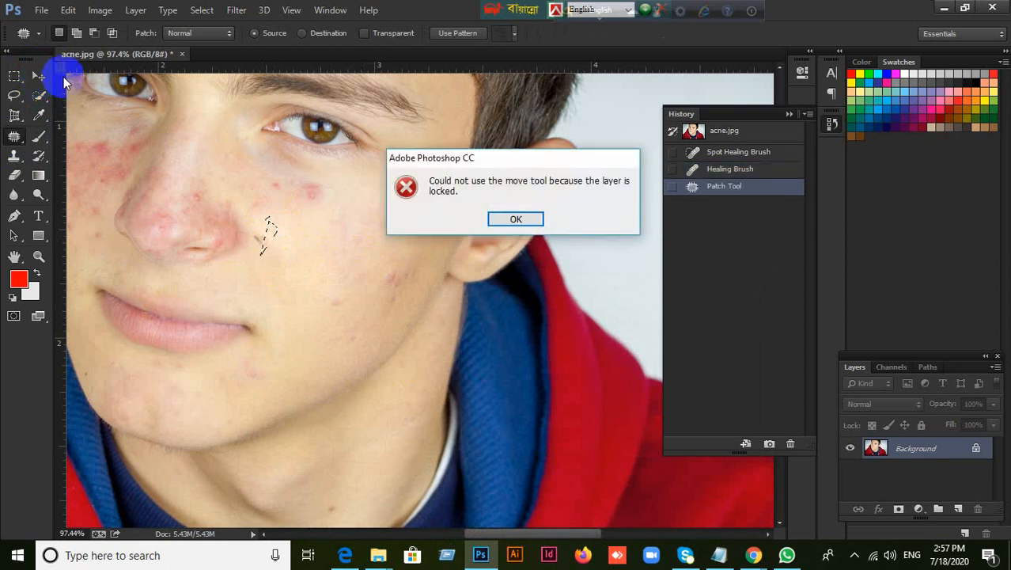
pyautogui.click(522, 219)
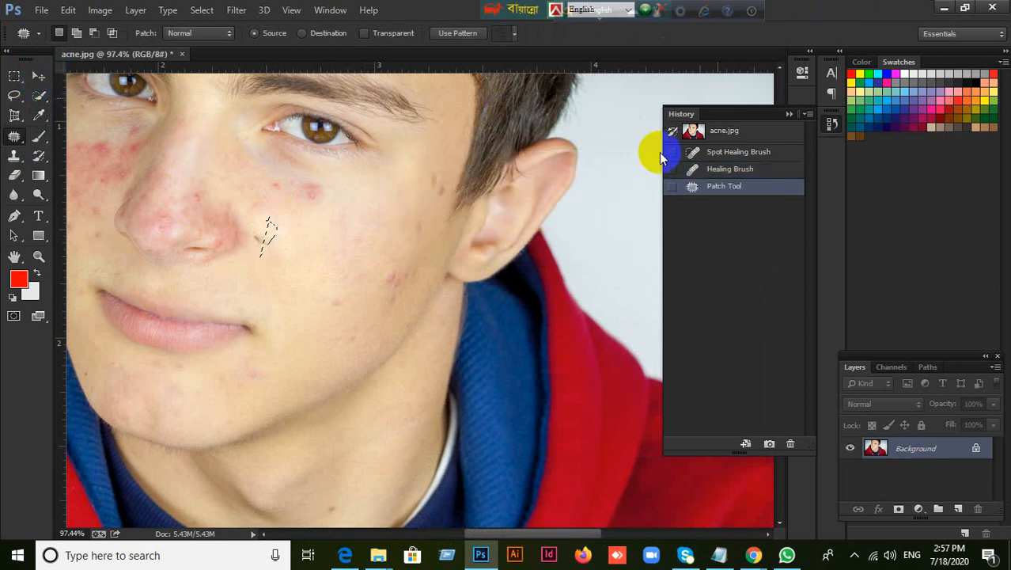
pyautogui.click(606, 10)
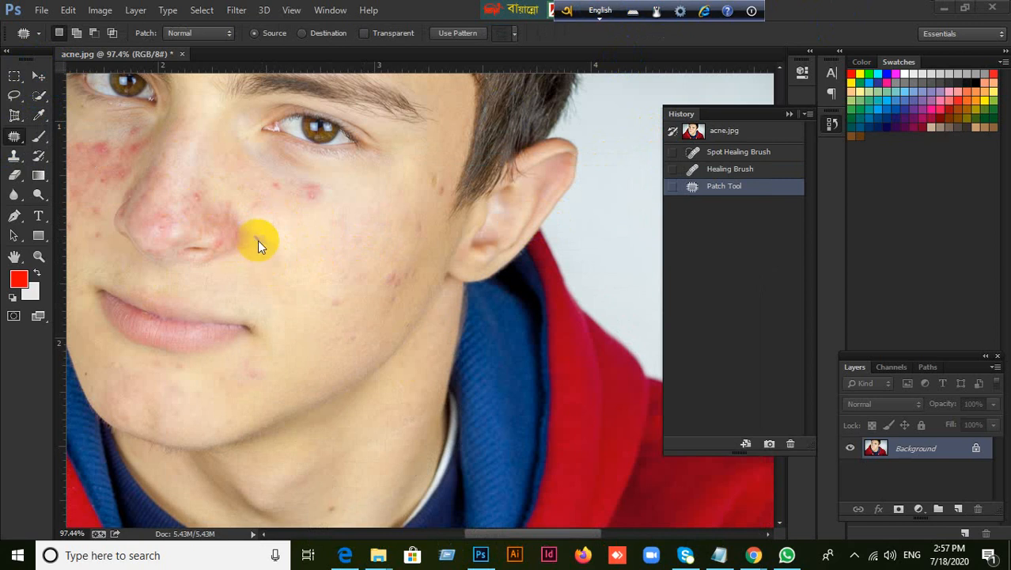
# Patch the mole beside the nostril with clear cheek skin, re-outline and patch it a second time, and deselect
pyautogui.click(15, 136)
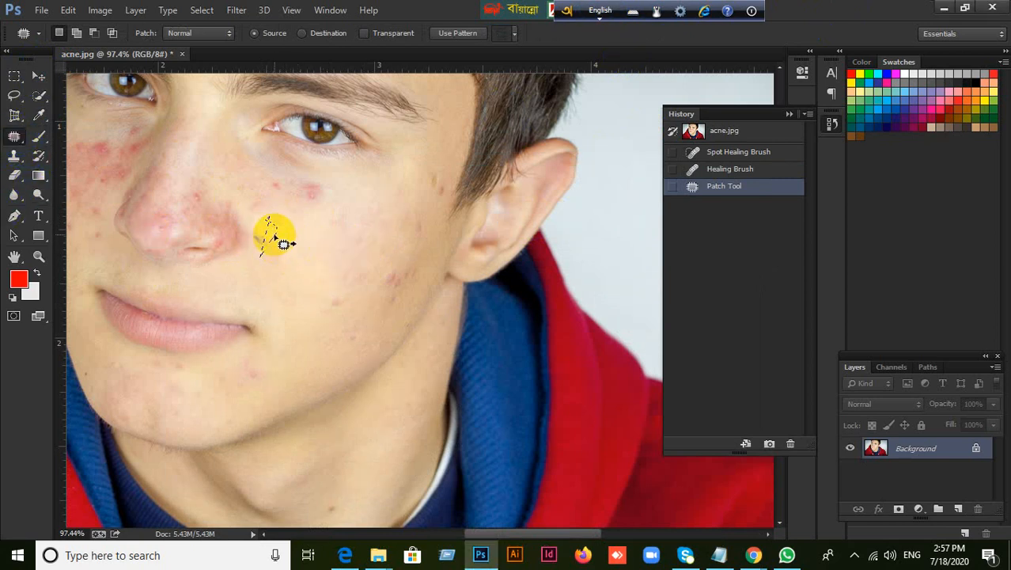
pyautogui.moveTo(275, 233); pyautogui.dragTo(317, 278)
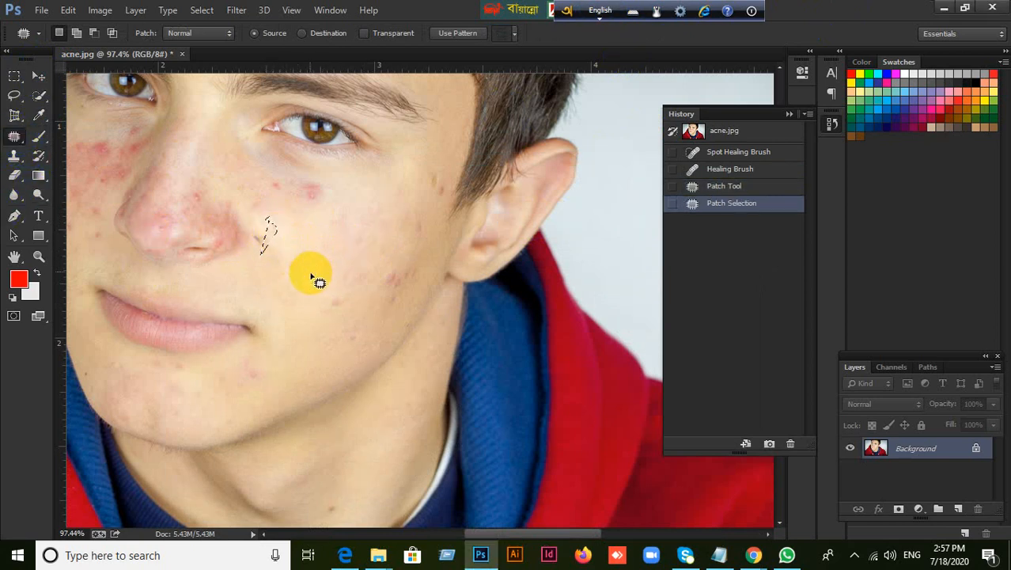
pyautogui.click(354, 300)
pyautogui.moveTo(273, 224)
pyautogui.mouseDown()
pyautogui.moveTo(253, 253)
pyautogui.moveTo(277, 238)
pyautogui.moveTo(269, 231)
pyautogui.moveTo(259, 239)
pyautogui.moveTo(313, 265)
pyautogui.mouseUp()
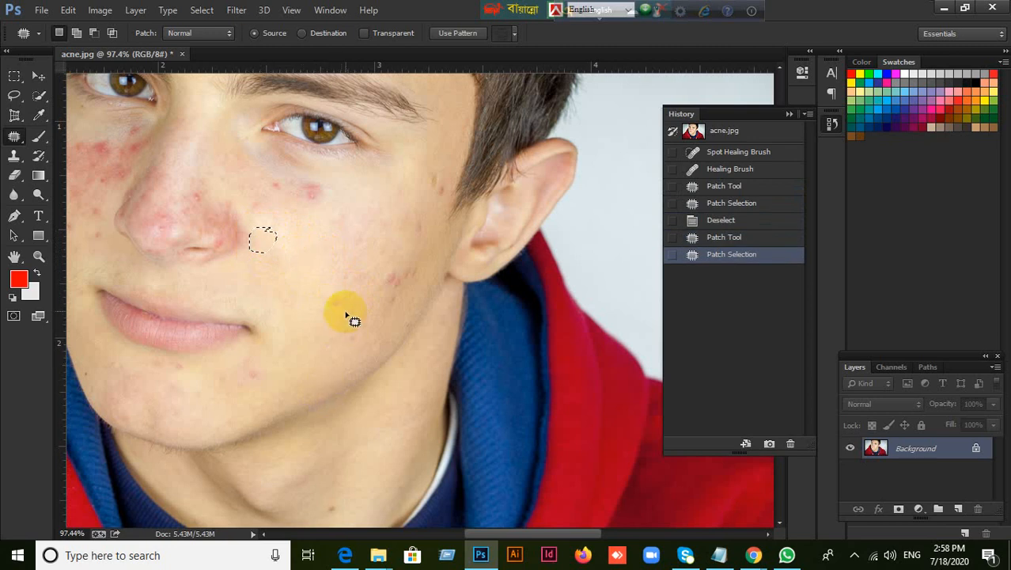
pyautogui.click(346, 315)
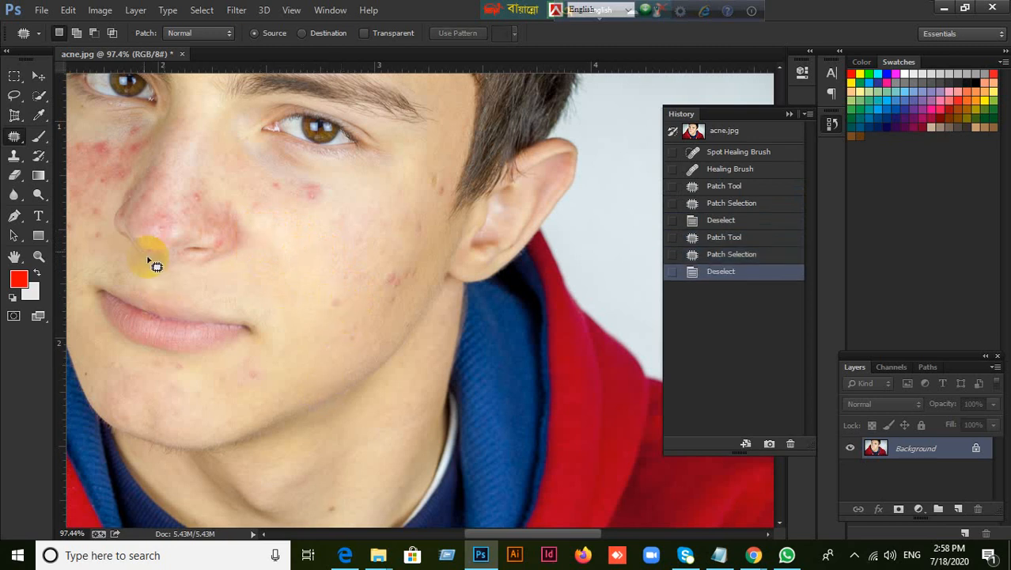
pyautogui.moveTo(15, 138); pyautogui.dragTo(57, 150)
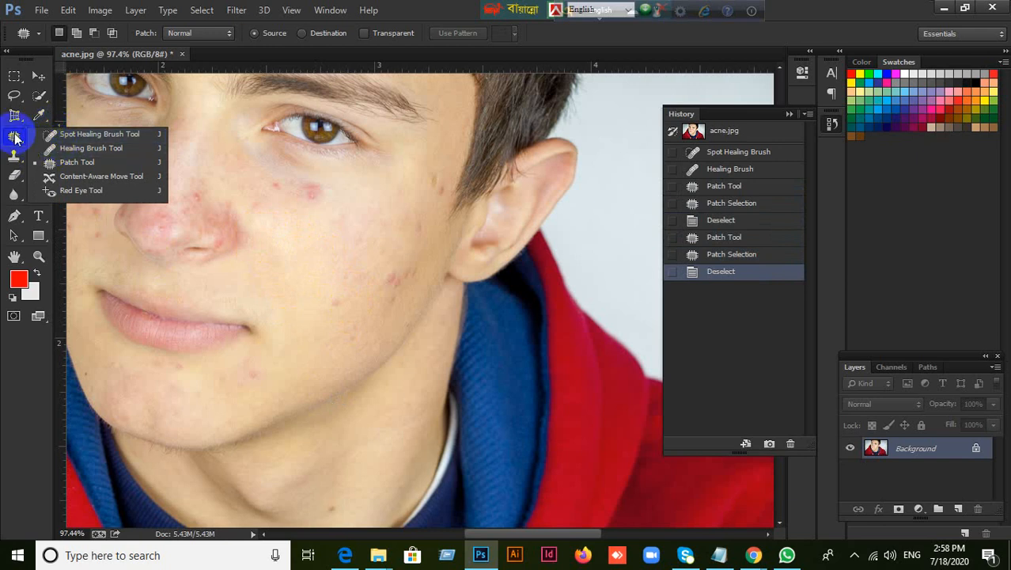
pyautogui.click(52, 136)
pyautogui.rightClick(16, 140)
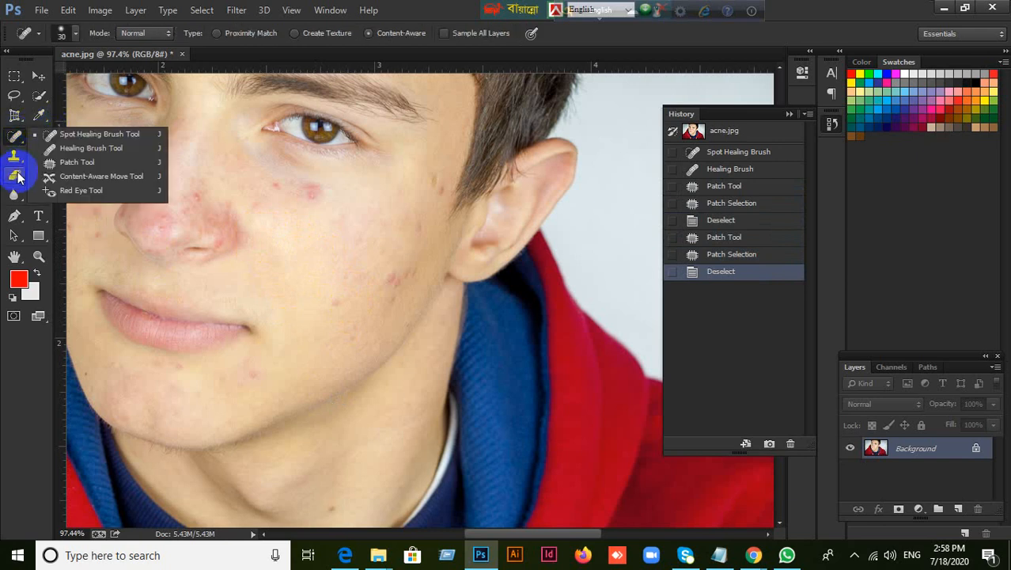
pyautogui.moveTo(15, 156); pyautogui.dragTo(14, 157)
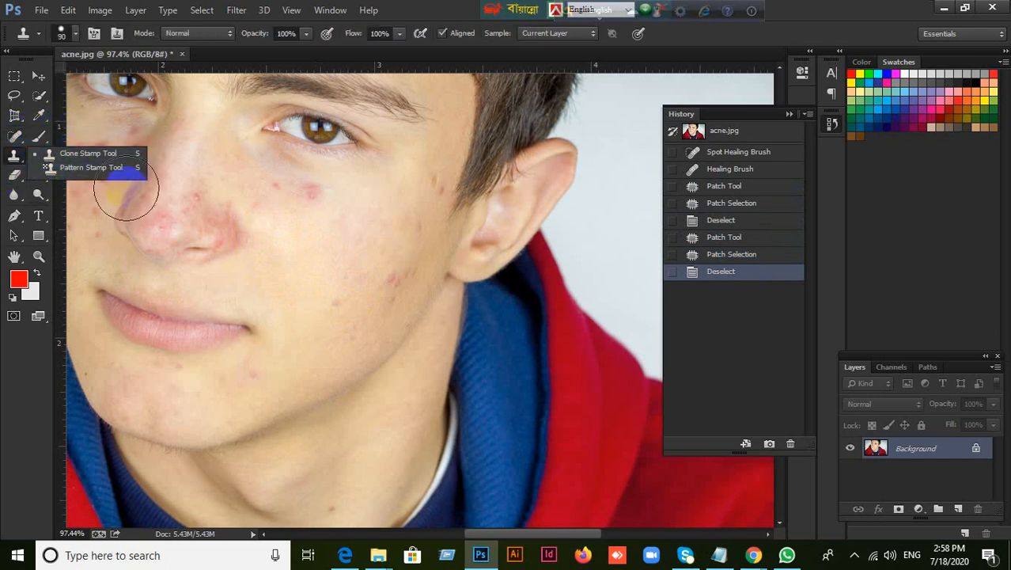
pyautogui.click(422, 6)
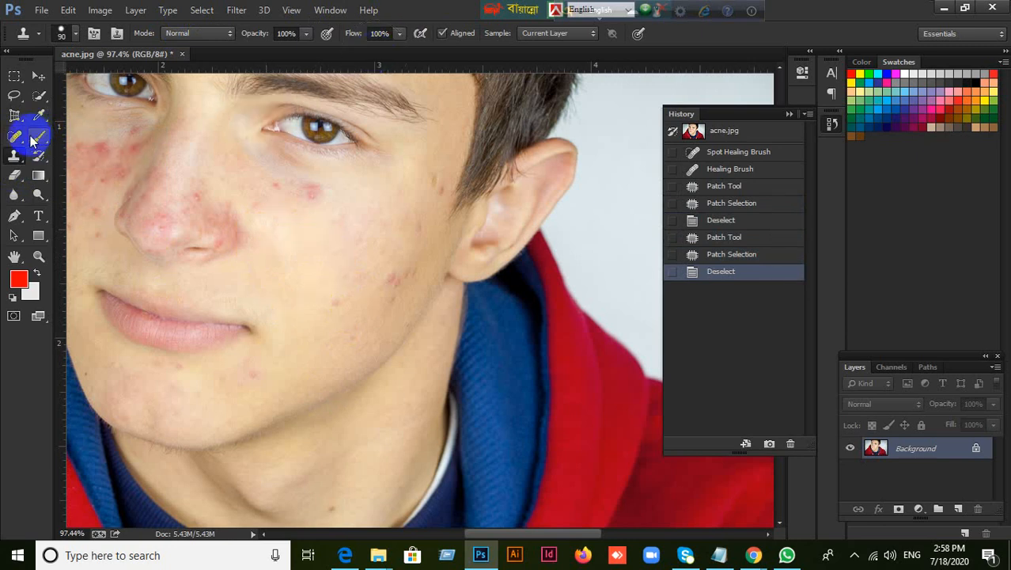
pyautogui.click(39, 75)
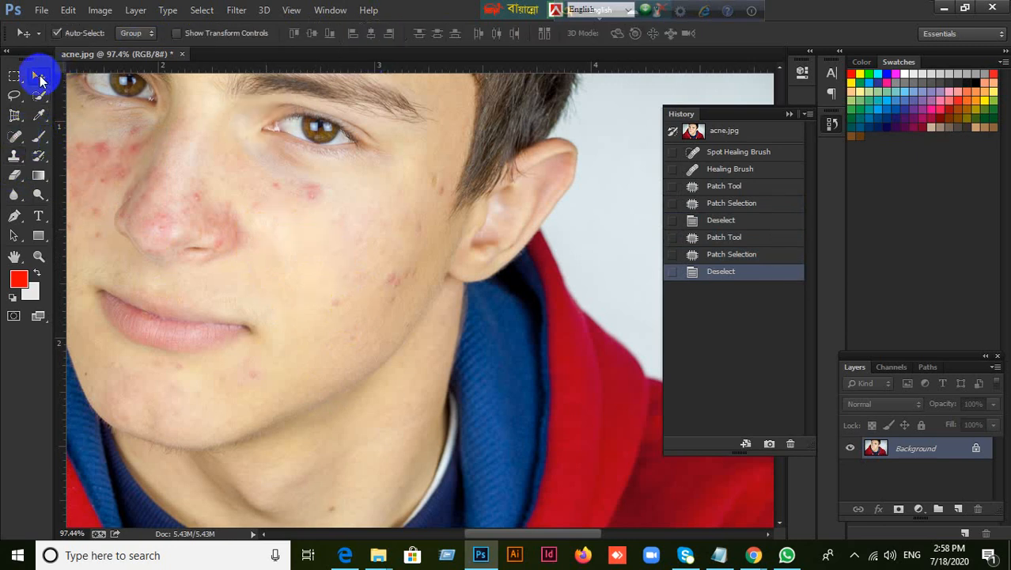
# With the 50 px Healing Brush, sample clear cheek skin and paint over the red spot under the eye, undoing and repainting one stroke
pyautogui.click(15, 136)
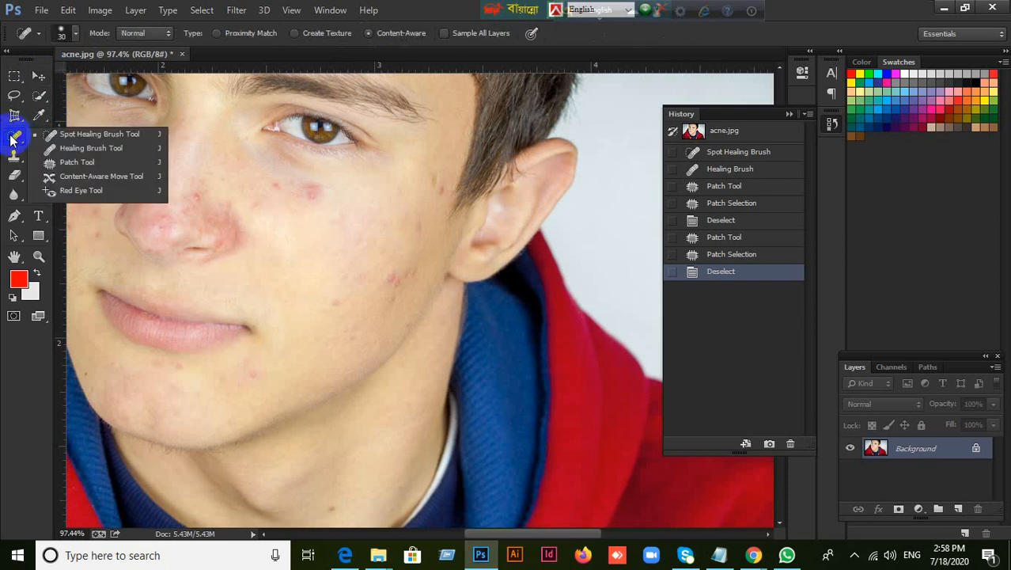
pyautogui.click(93, 147)
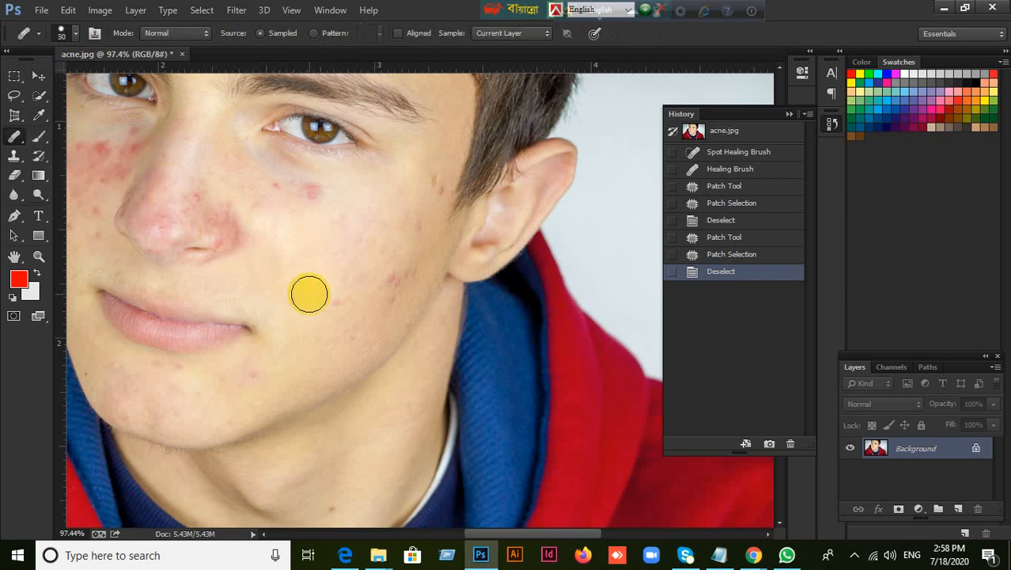
pyautogui.keyDown('alt'); pyautogui.click(305, 293); pyautogui.keyUp('alt')
pyautogui.click(297, 265)
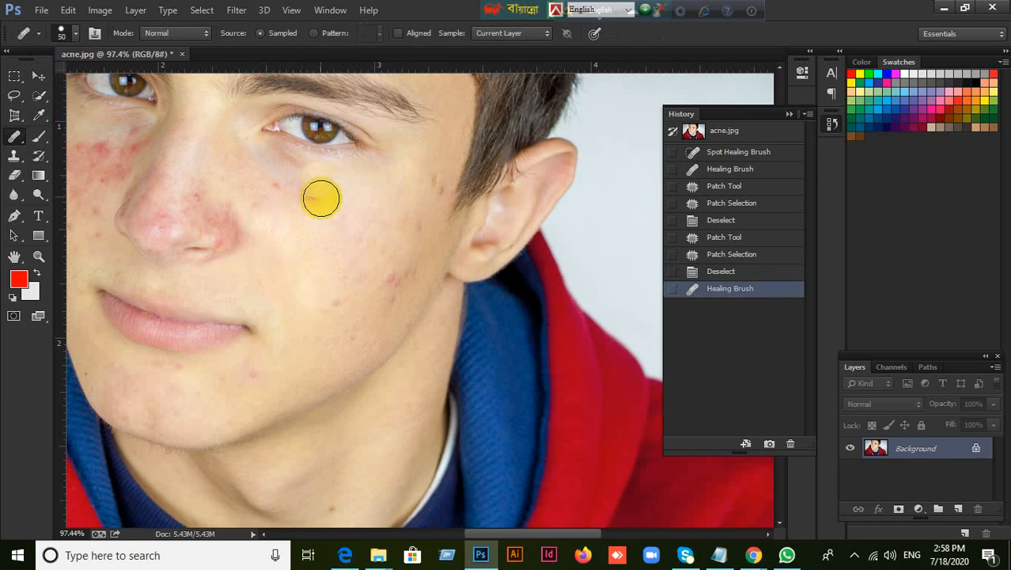
pyautogui.click(305, 210)
pyautogui.moveTo(306, 209)
pyautogui.mouseDown()
pyautogui.moveTo(291, 197)
pyautogui.moveTo(313, 204)
pyautogui.moveTo(292, 209)
pyautogui.mouseUp()
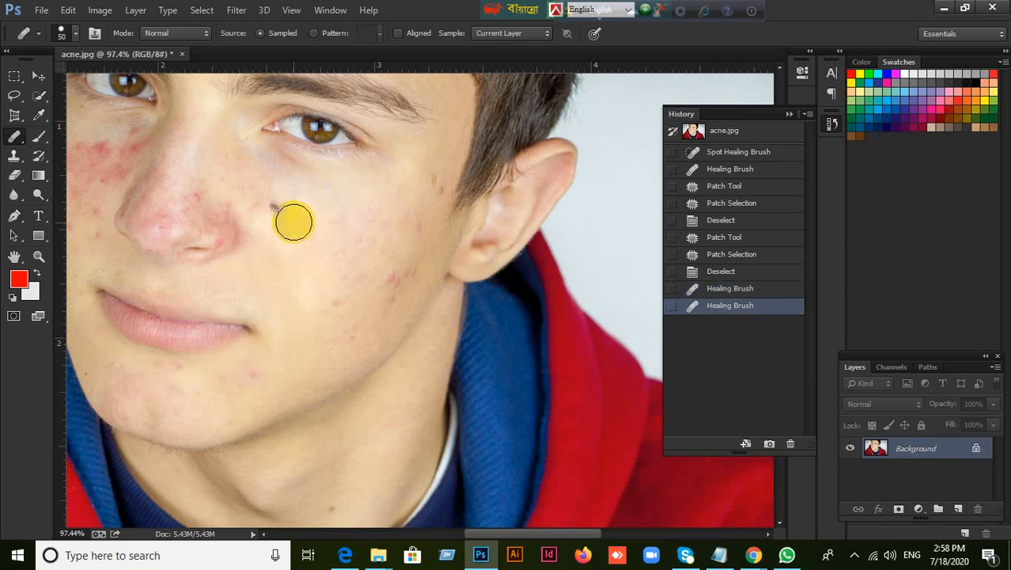
pyautogui.hotkey('ctrl', 'z')
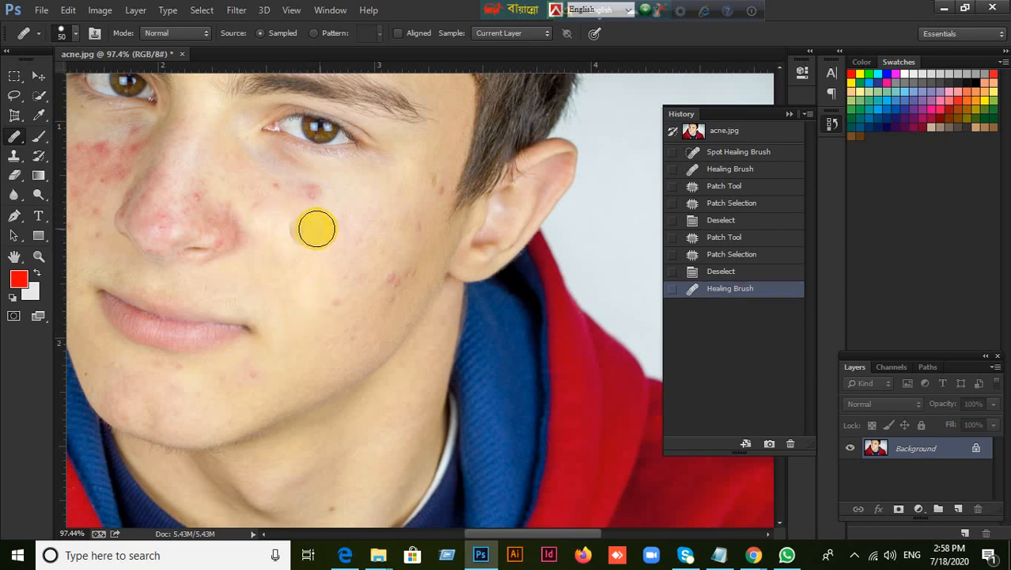
pyautogui.moveTo(325, 206)
pyautogui.mouseDown()
pyautogui.moveTo(338, 204)
pyautogui.moveTo(318, 198)
pyautogui.mouseUp()
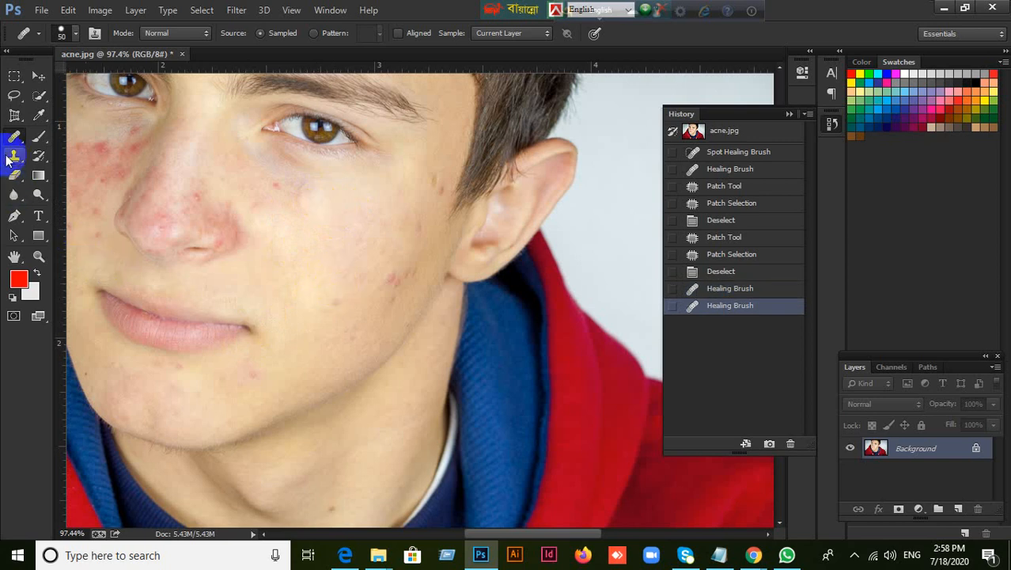
pyautogui.rightClick(13, 139)
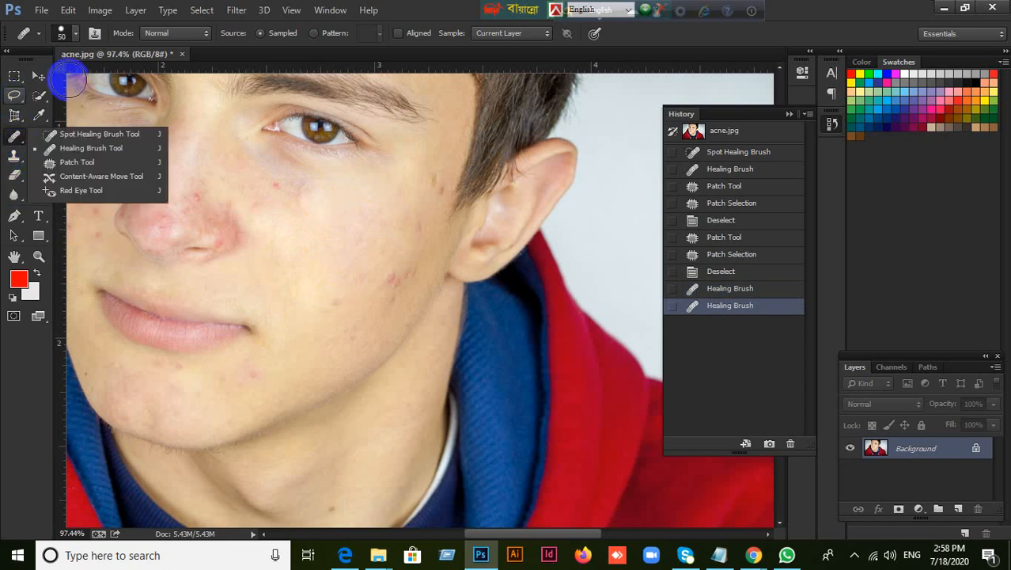
pyautogui.click(431, 8)
pyautogui.click(16, 157)
pyautogui.rightClick(17, 158)
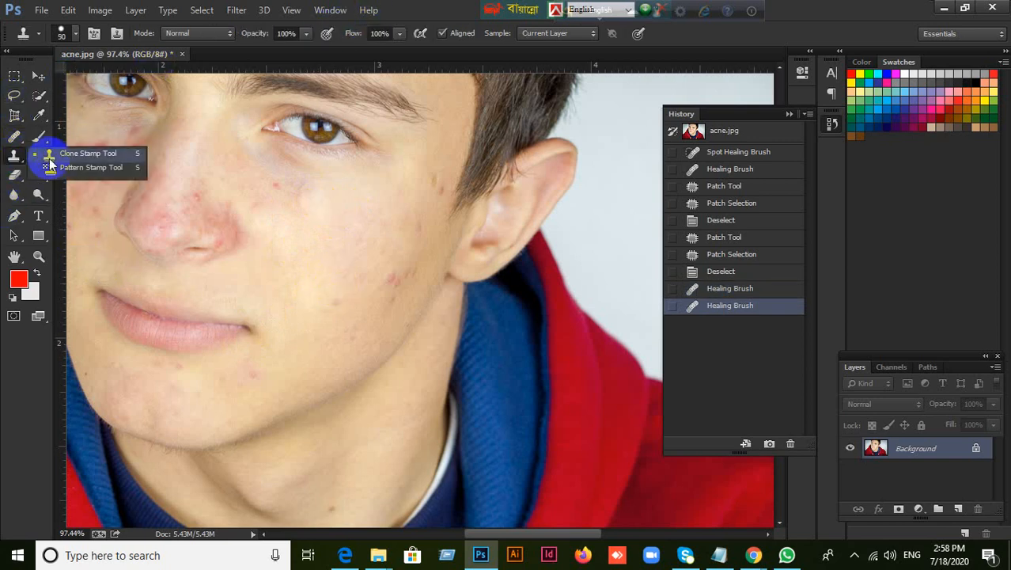
pyautogui.click(79, 158)
# Return to the Healing Brush, sample clear mid-cheek skin, and paint over the remaining small spots between the nose and the under-eye area
pyautogui.click(13, 136)
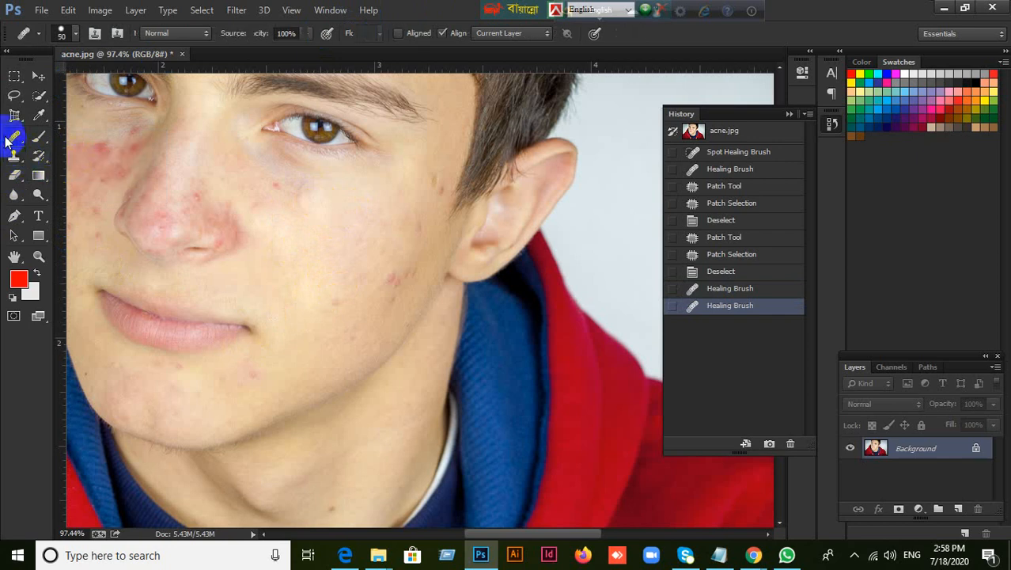
pyautogui.rightClick(13, 136)
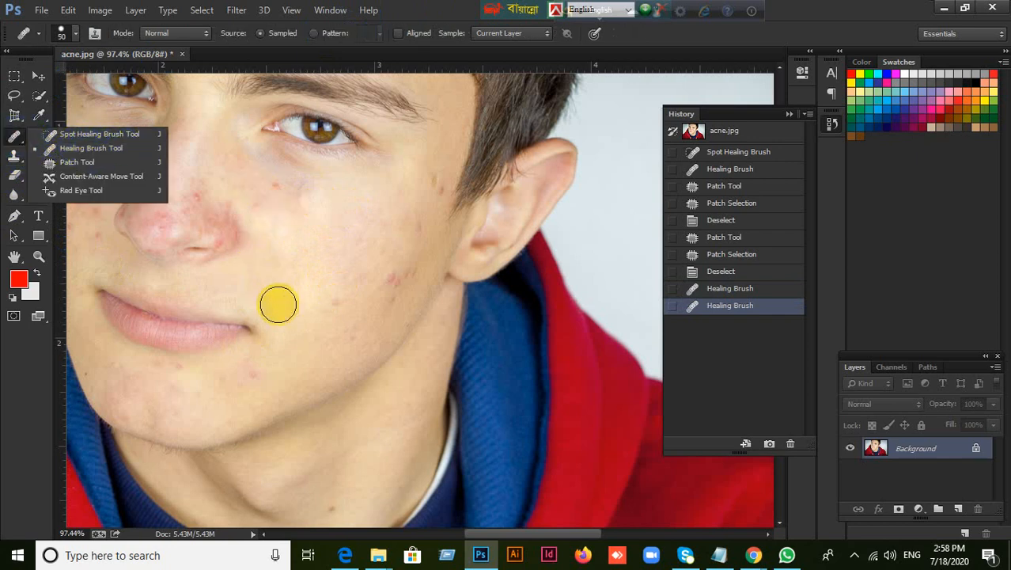
pyautogui.click(419, 7)
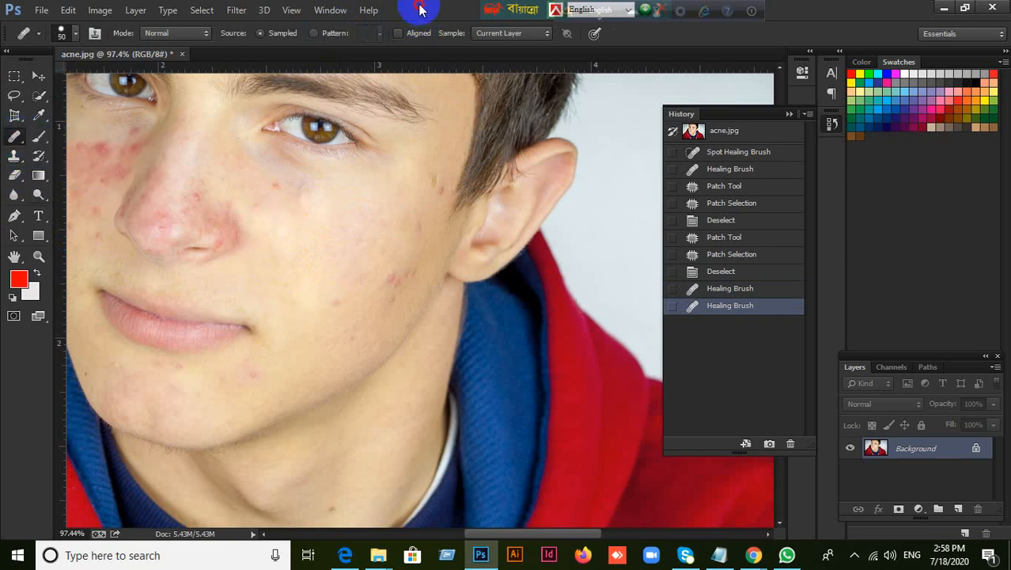
pyautogui.keyDown('alt'); pyautogui.click(310, 278); pyautogui.keyUp('alt')
pyautogui.moveTo(285, 193)
pyautogui.mouseDown()
pyautogui.moveTo(278, 215)
pyautogui.moveTo(293, 199)
pyautogui.moveTo(300, 219)
pyautogui.moveTo(286, 242)
pyautogui.mouseUp()
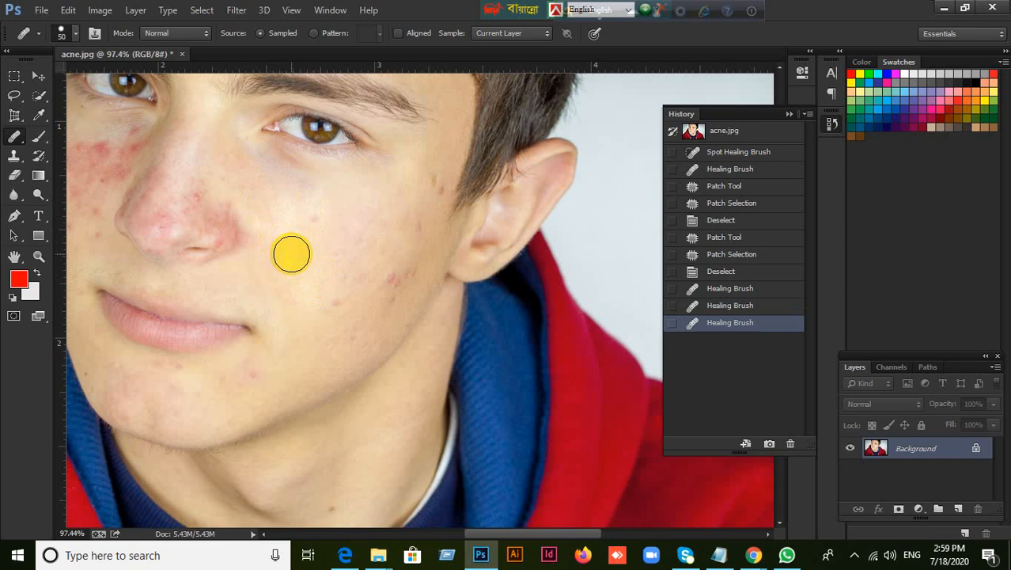
pyautogui.click(16, 155)
pyautogui.click(76, 153)
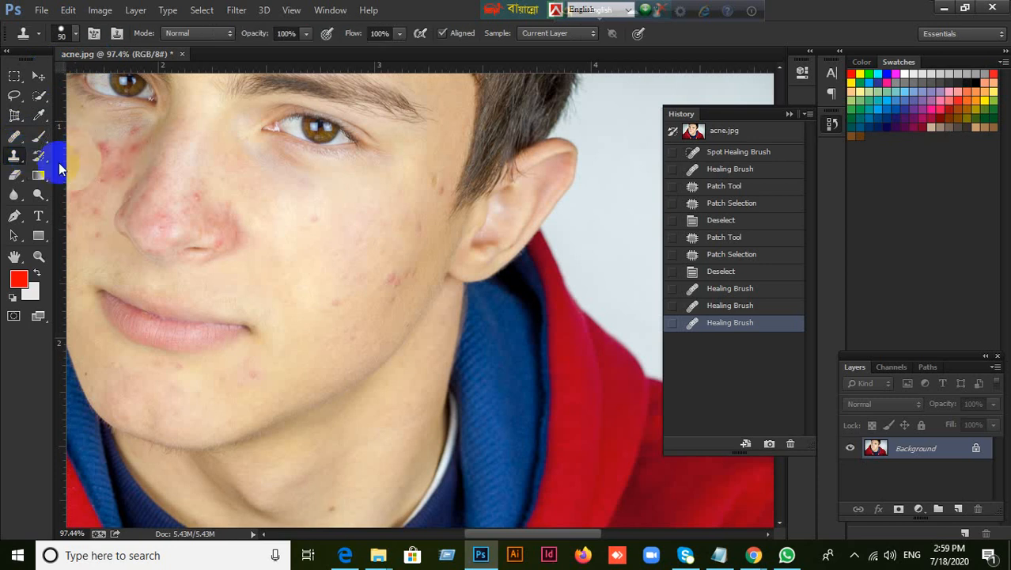
pyautogui.click(14, 136)
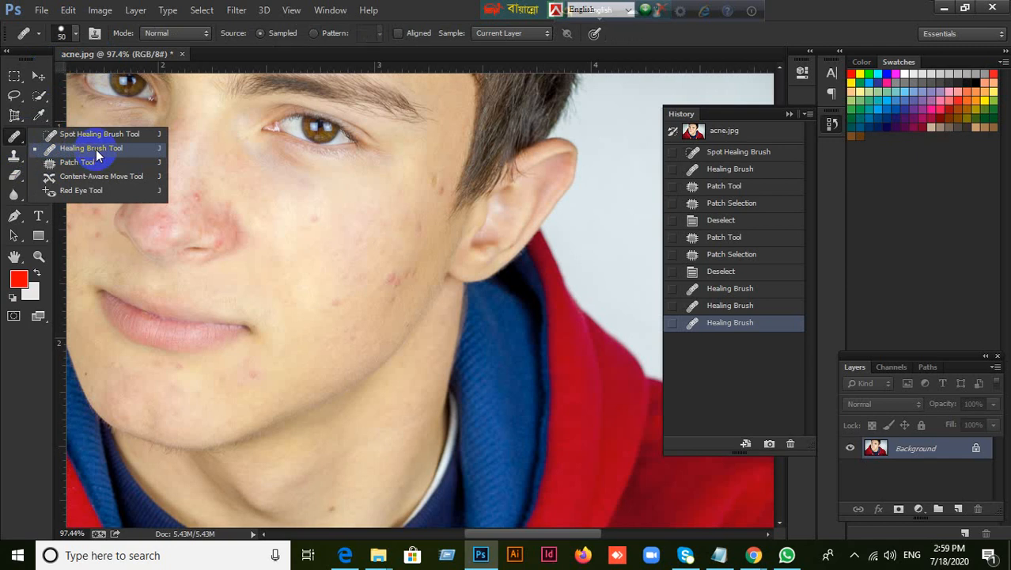
pyautogui.click(15, 139)
pyautogui.moveTo(19, 140); pyautogui.dragTo(121, 147)
pyautogui.moveTo(130, 149); pyautogui.dragTo(130, 150)
# Close acne.jpg without saving its changes and switch to the Move Tool
pyautogui.click(181, 54)
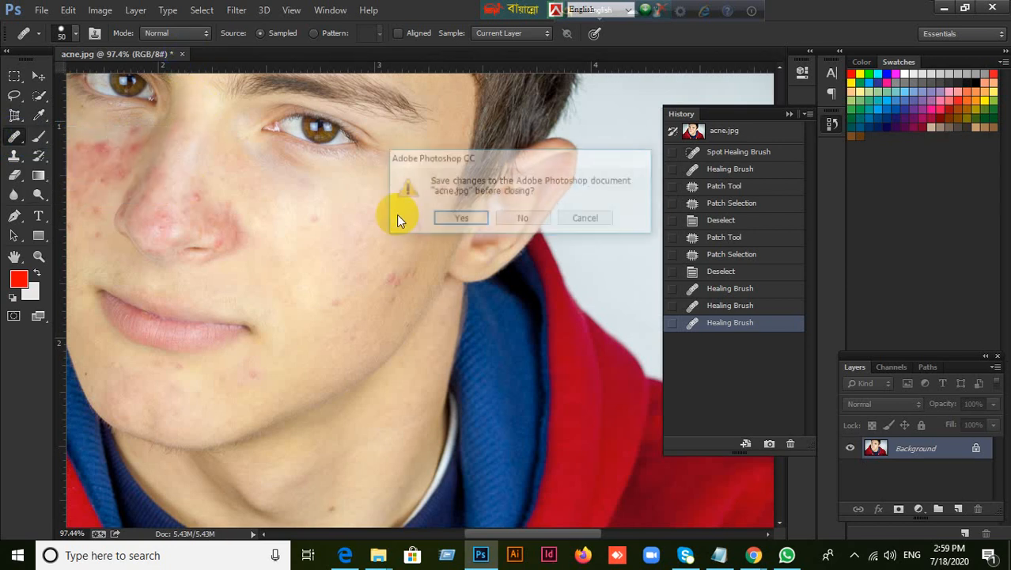
pyautogui.click(510, 220)
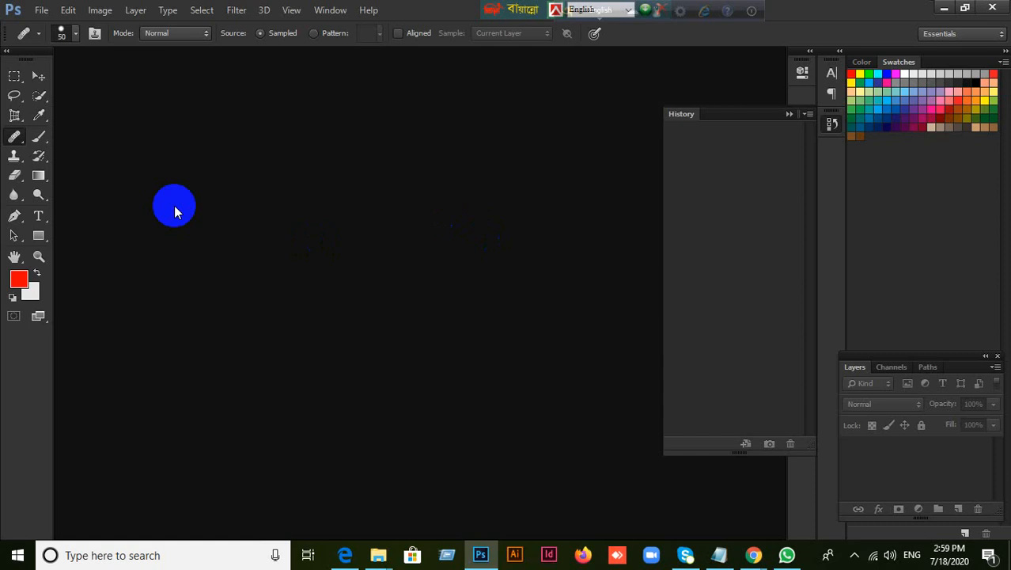
pyautogui.click(38, 75)
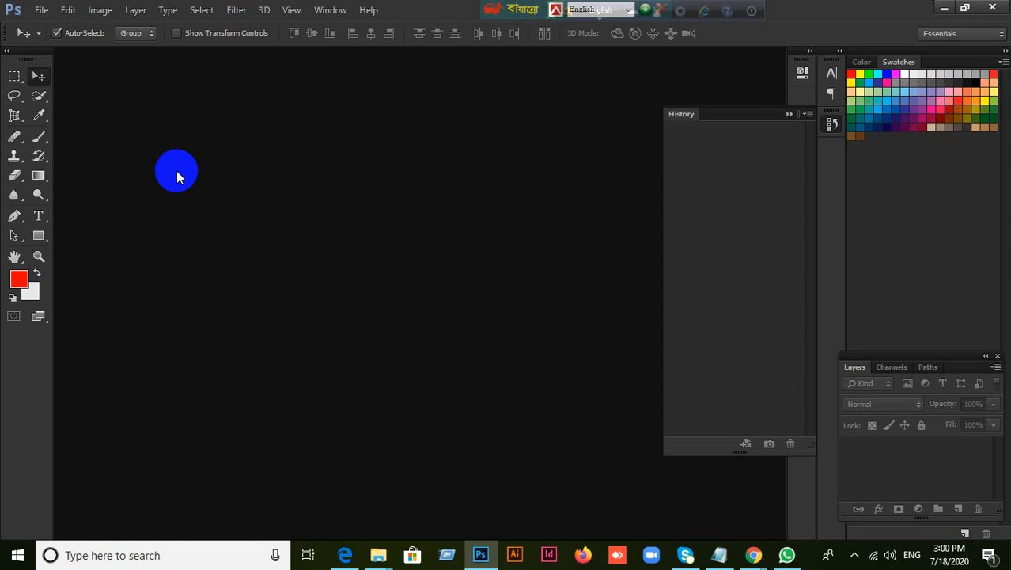
# Open white-and-black-sail-boat-on-ocean-996328 from the Sample Image folder and collapse the edit history display
pyautogui.click(42, 9)
pyautogui.click(57, 39)
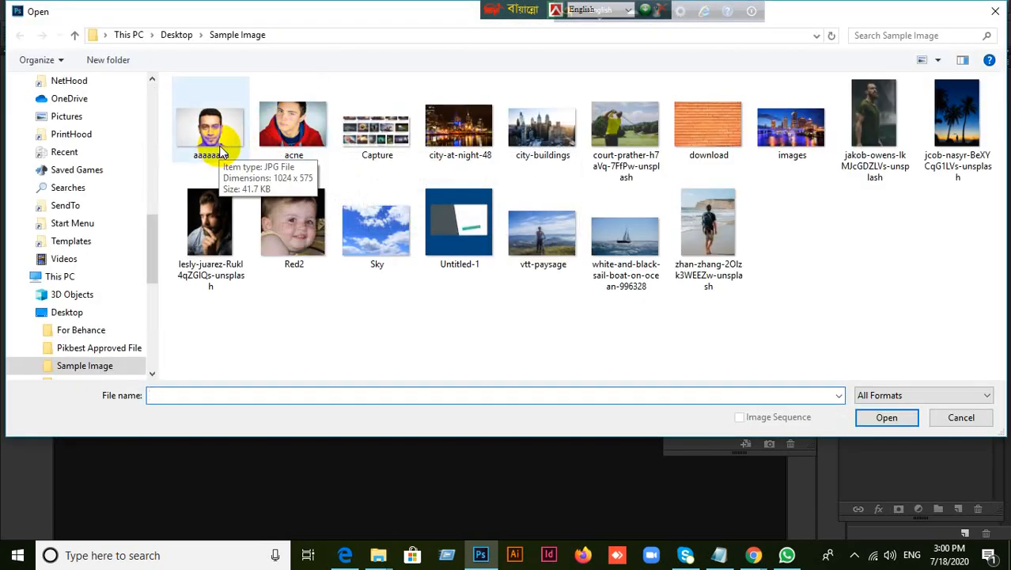
pyautogui.click(615, 230)
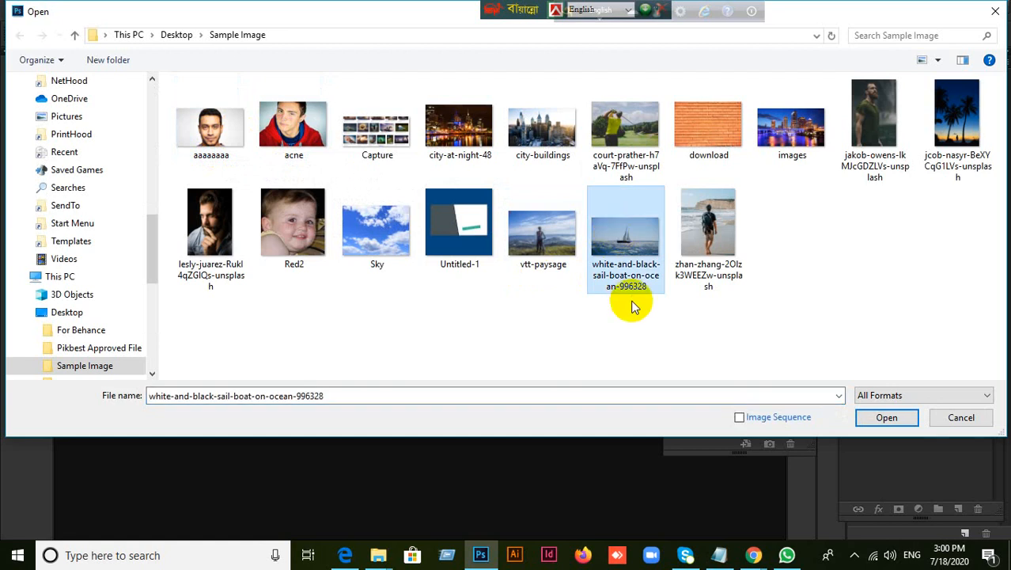
pyautogui.click(884, 418)
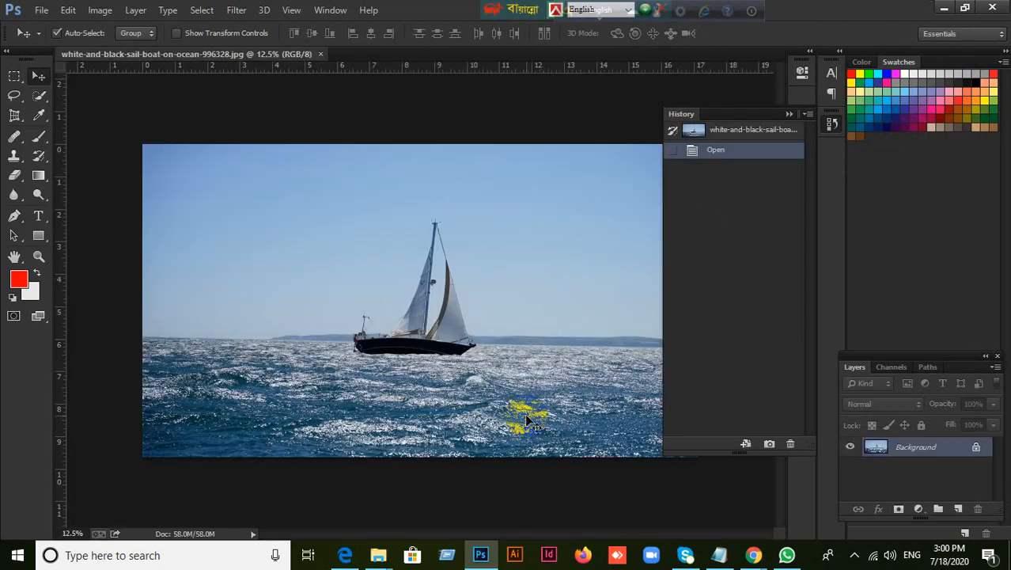
pyautogui.scroll(3, 488, 198)
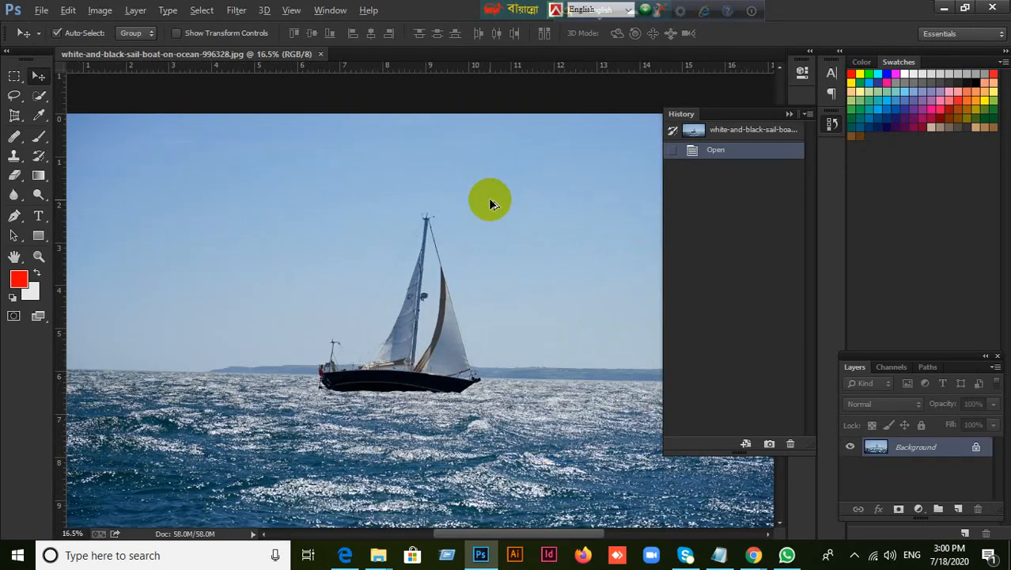
pyautogui.scroll(-3, 488, 197)
pyautogui.click(788, 113)
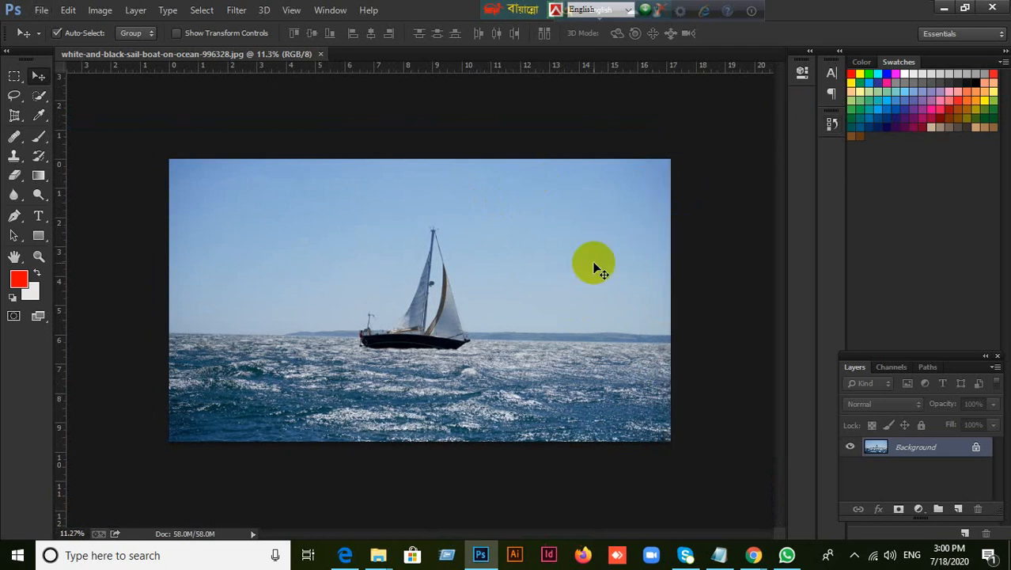
# With the Healing Brush at 150 px, sample the boat's front sail and paint a copy of the boat into the sky beside the mast
pyautogui.scroll(1, 598, 266)
pyautogui.scroll(4, 552, 273)
pyautogui.scroll(7, 266, 387)
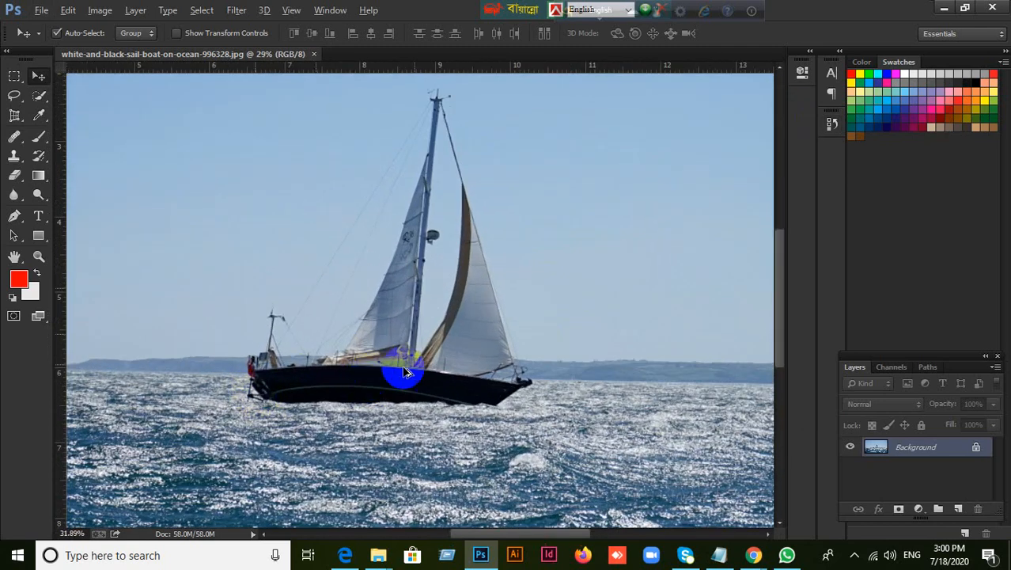
pyautogui.scroll(2, 457, 318)
pyautogui.scroll(-3, 458, 318)
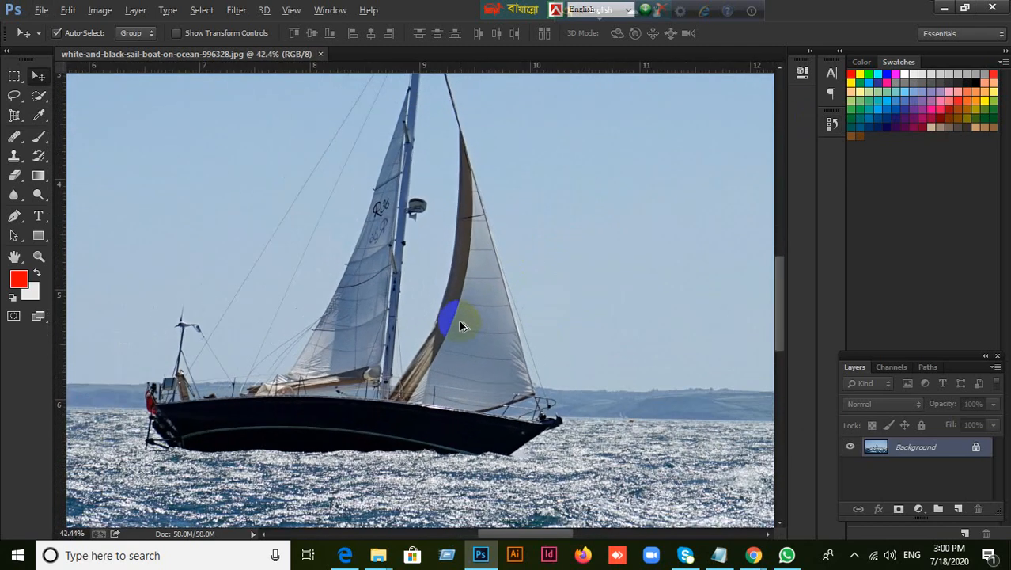
pyautogui.click(17, 141)
pyautogui.click(82, 148)
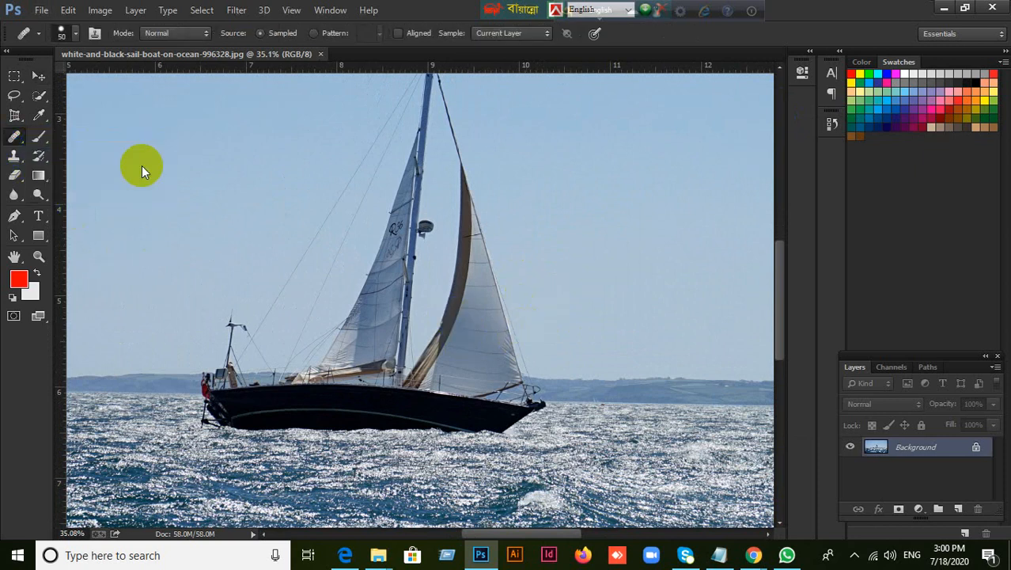
pyautogui.press(']')
pyautogui.press(']')
pyautogui.press(']')
pyautogui.press(']')
pyautogui.press(']')
pyautogui.press(']')
pyautogui.press(']')
pyautogui.press(']')
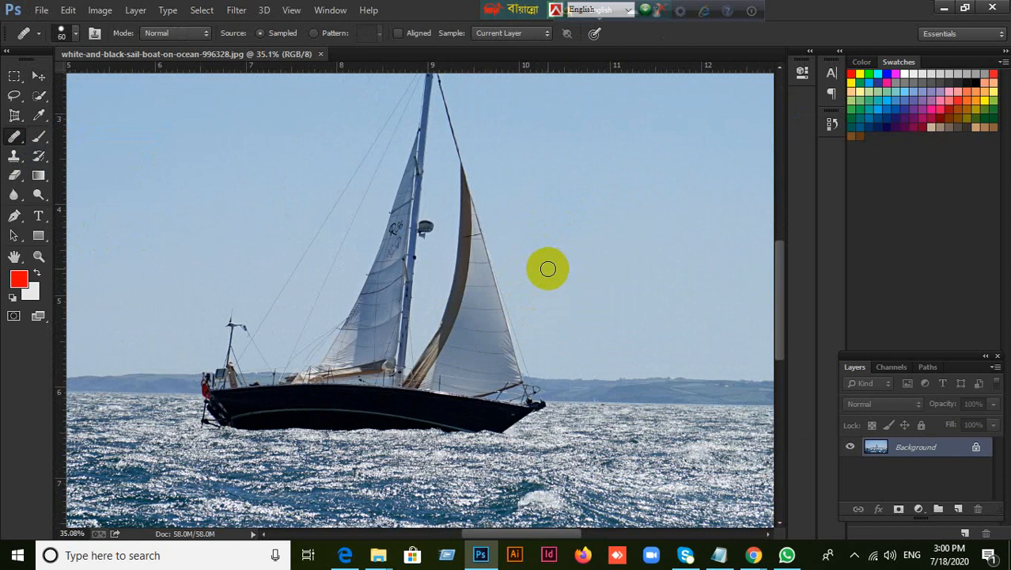
pyautogui.press(']')
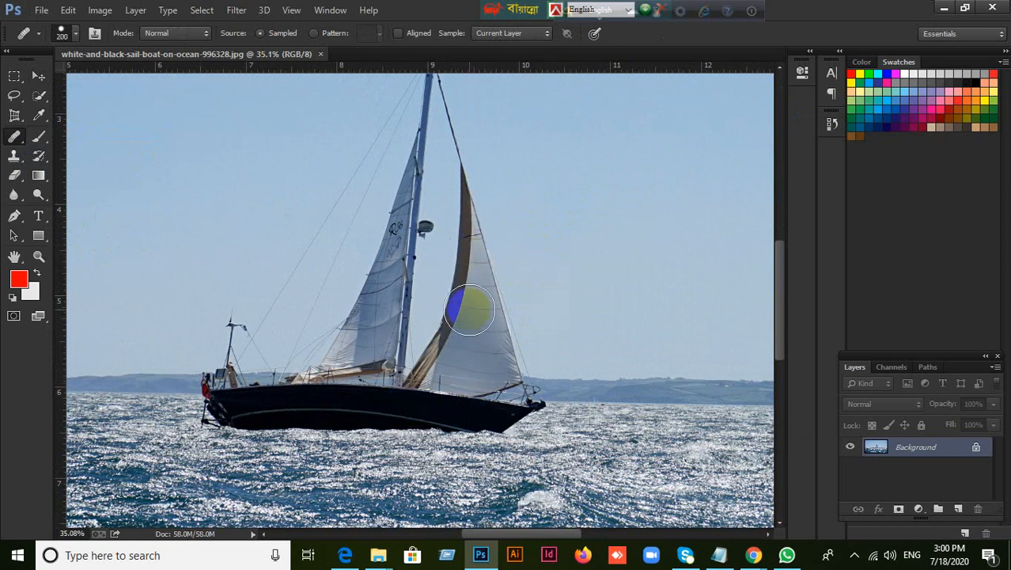
pyautogui.press('[')
pyautogui.press('[')
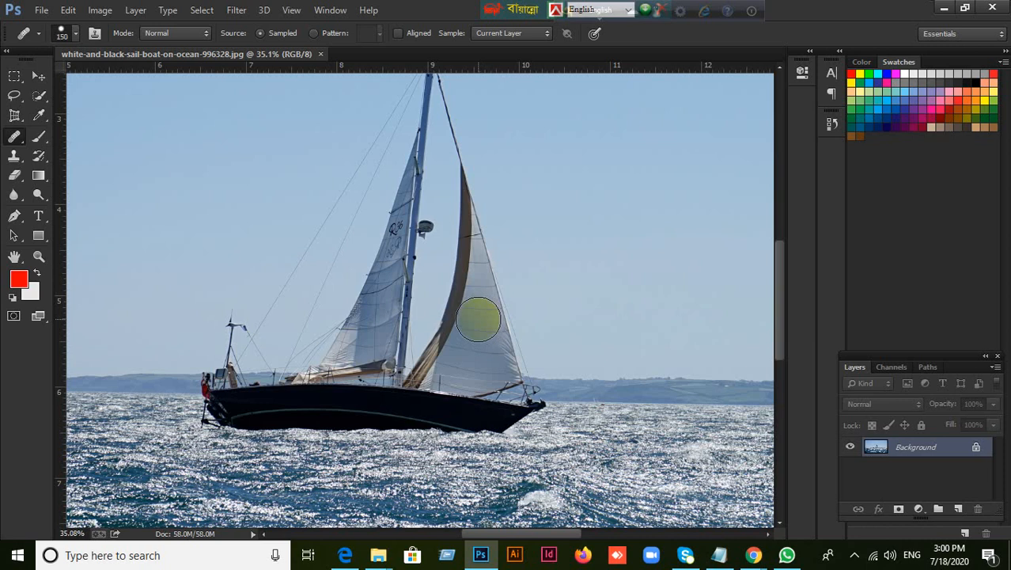
pyautogui.keyDown('alt'); pyautogui.click(473, 315); pyautogui.keyUp('alt')
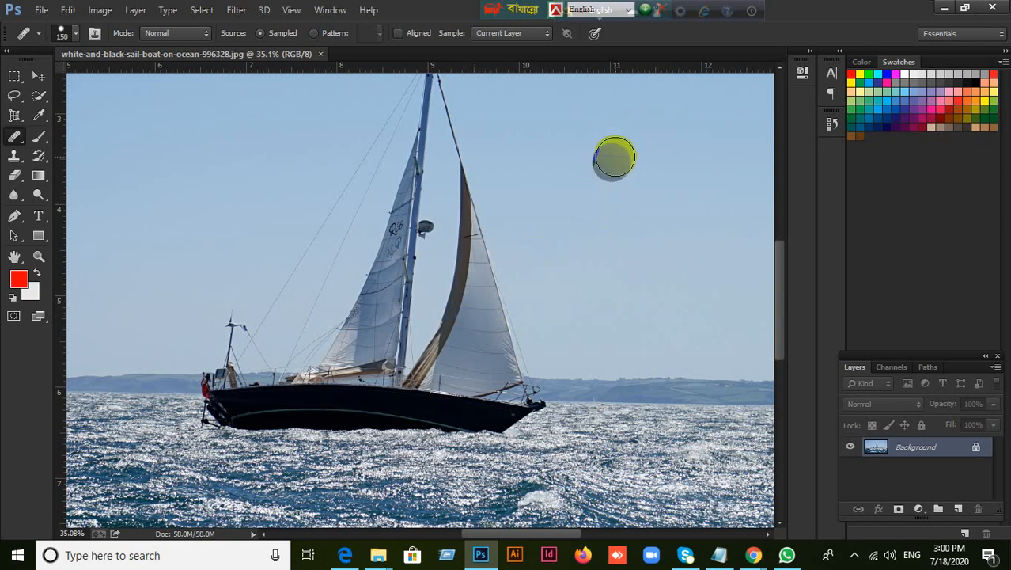
pyautogui.moveTo(636, 117)
pyautogui.mouseDown()
pyautogui.moveTo(650, 204)
pyautogui.moveTo(630, 156)
pyautogui.moveTo(621, 191)
pyautogui.moveTo(606, 166)
pyautogui.moveTo(582, 203)
pyautogui.moveTo(606, 200)
pyautogui.moveTo(567, 147)
pyautogui.moveTo(634, 151)
pyautogui.moveTo(548, 155)
pyautogui.moveTo(557, 217)
pyautogui.moveTo(498, 115)
pyautogui.moveTo(510, 154)
pyautogui.moveTo(572, 238)
pyautogui.moveTo(651, 227)
pyautogui.moveTo(624, 244)
pyautogui.moveTo(641, 225)
pyautogui.moveTo(525, 201)
pyautogui.moveTo(491, 142)
pyautogui.moveTo(513, 222)
pyautogui.moveTo(626, 261)
pyautogui.moveTo(680, 182)
pyautogui.moveTo(693, 261)
pyautogui.moveTo(717, 141)
pyautogui.moveTo(607, 101)
pyautogui.moveTo(571, 112)
pyautogui.mouseUp()
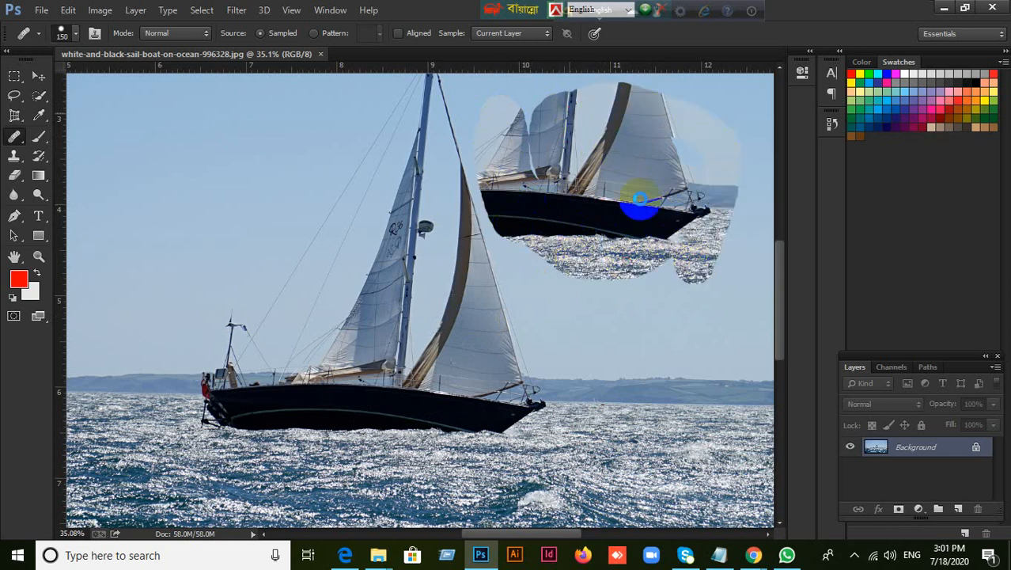
pyautogui.click(536, 288)
pyautogui.scroll(2, 546, 277)
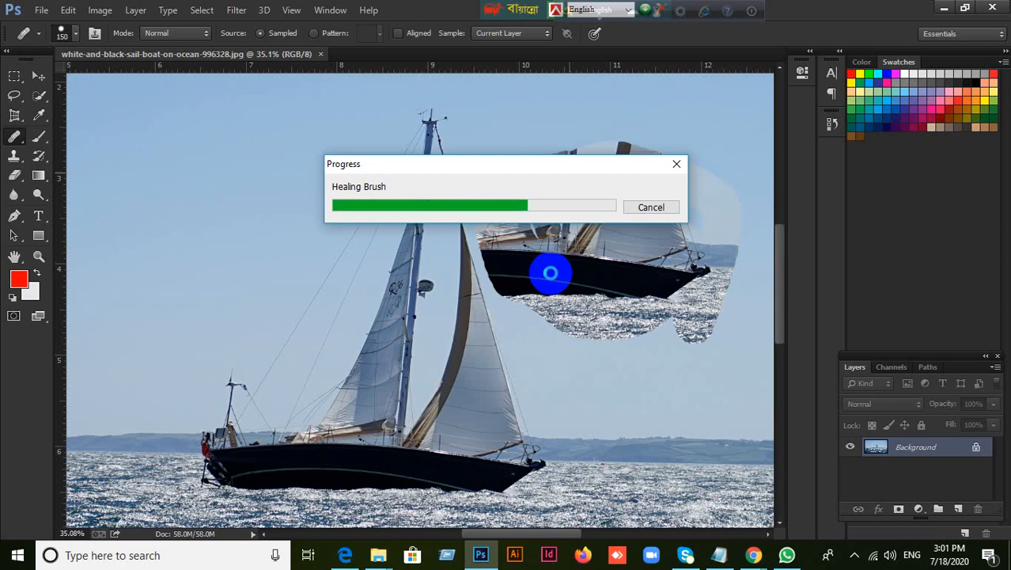
pyautogui.scroll(1, 551, 272)
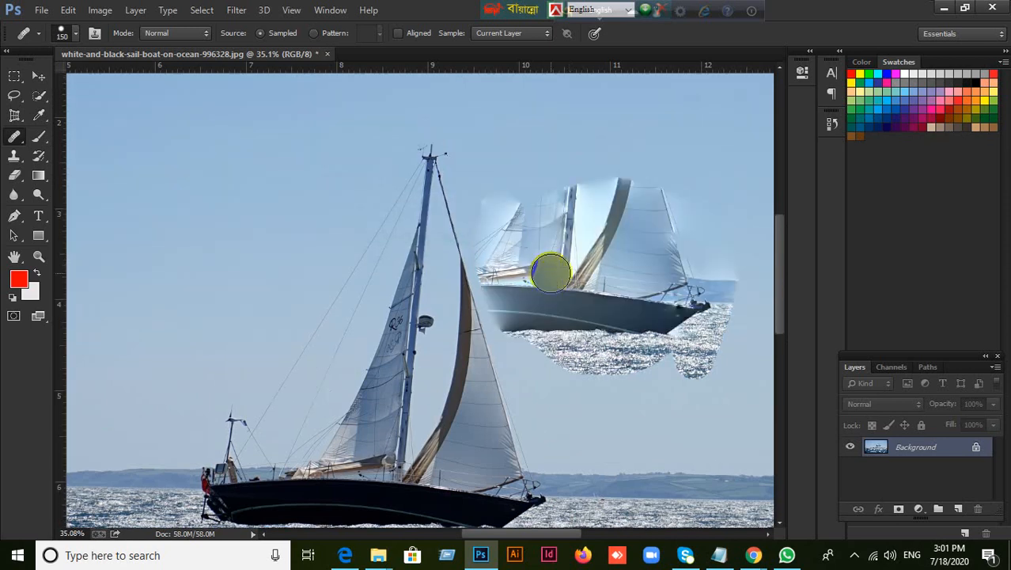
# Paint another Healing Brush stroke over the upper part of the copied boat in the sky
pyautogui.moveTo(535, 197)
pyautogui.mouseDown()
pyautogui.moveTo(572, 119)
pyautogui.moveTo(577, 168)
pyautogui.moveTo(613, 141)
pyautogui.moveTo(636, 203)
pyautogui.moveTo(662, 178)
pyautogui.moveTo(616, 213)
pyautogui.moveTo(565, 213)
pyautogui.moveTo(528, 203)
pyautogui.moveTo(520, 163)
pyautogui.moveTo(488, 140)
pyautogui.moveTo(499, 166)
pyautogui.mouseUp()
pyautogui.click(547, 271)
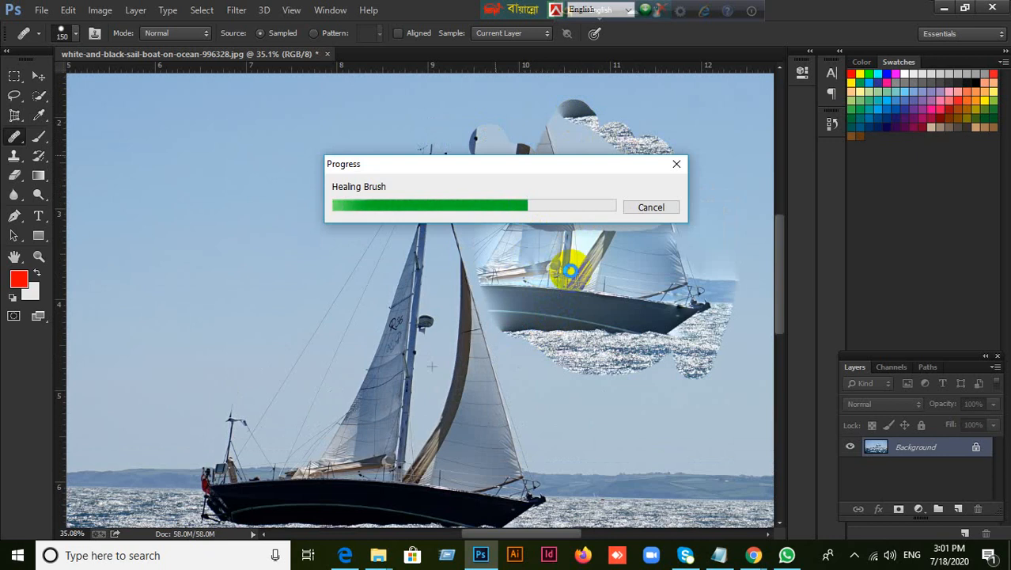
pyautogui.click(571, 270)
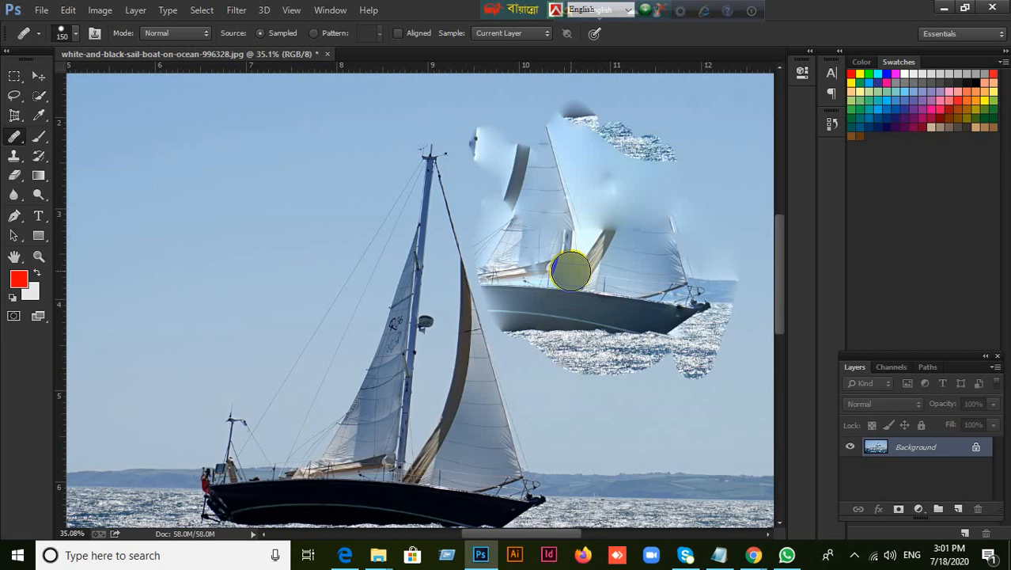
# Enlarge the Healing Brush to 250 px and paint a broad stroke across the copied boat and the sky around it
pyautogui.press(']')
pyautogui.press(']')
pyautogui.press(']')
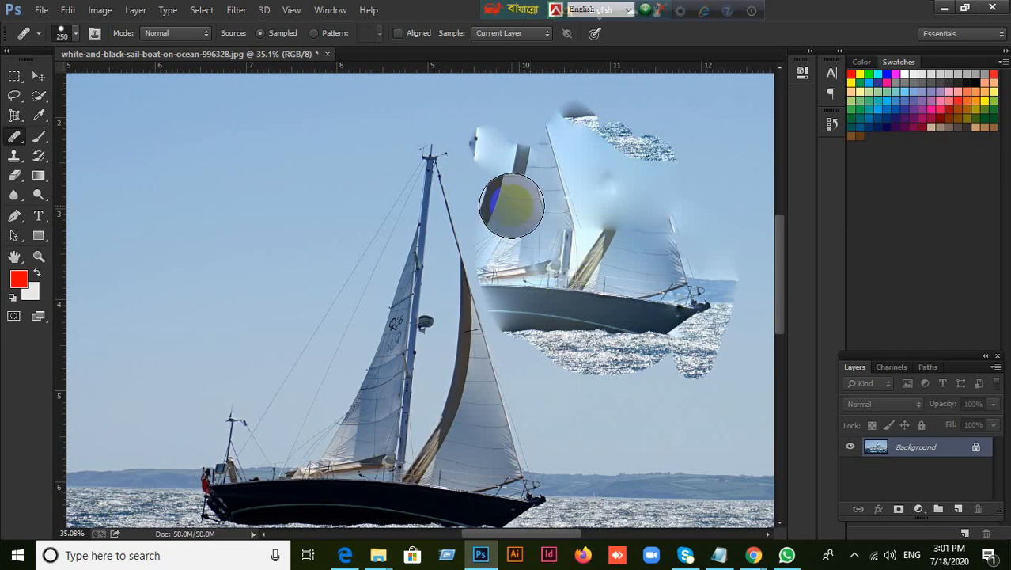
pyautogui.moveTo(505, 199)
pyautogui.mouseDown()
pyautogui.moveTo(512, 162)
pyautogui.moveTo(531, 112)
pyautogui.moveTo(575, 136)
pyautogui.moveTo(524, 124)
pyautogui.moveTo(494, 197)
pyautogui.moveTo(590, 388)
pyautogui.moveTo(586, 295)
pyautogui.moveTo(565, 235)
pyautogui.moveTo(573, 279)
pyautogui.moveTo(655, 327)
pyautogui.moveTo(564, 156)
pyautogui.moveTo(653, 139)
pyautogui.moveTo(672, 284)
pyautogui.moveTo(656, 332)
pyautogui.mouseUp()
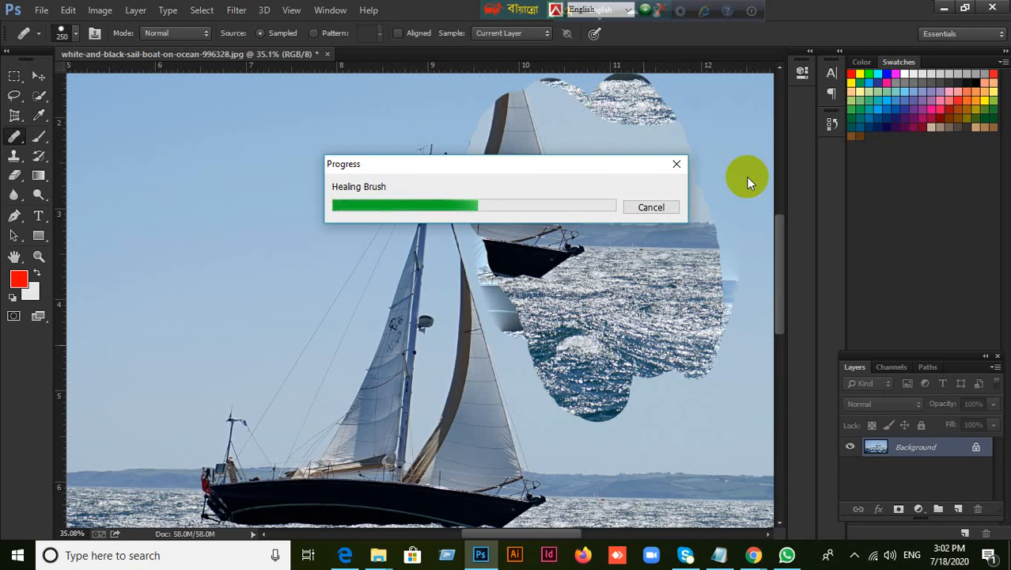
# Check the course outline PDF in Edge, return to Photoshop, and revert the sailboat photo to its original history snapshot
pyautogui.click(341, 555)
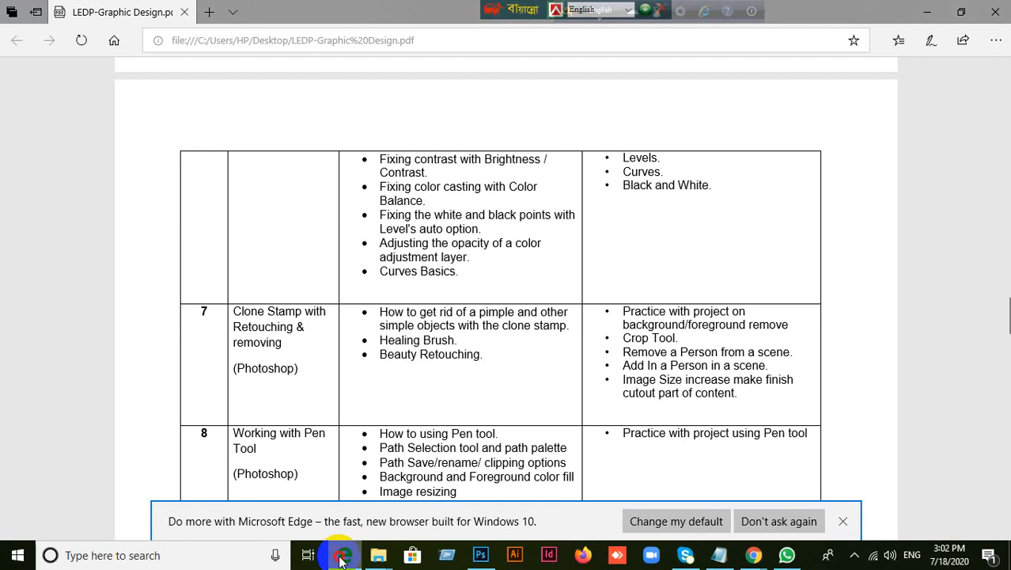
pyautogui.click(341, 557)
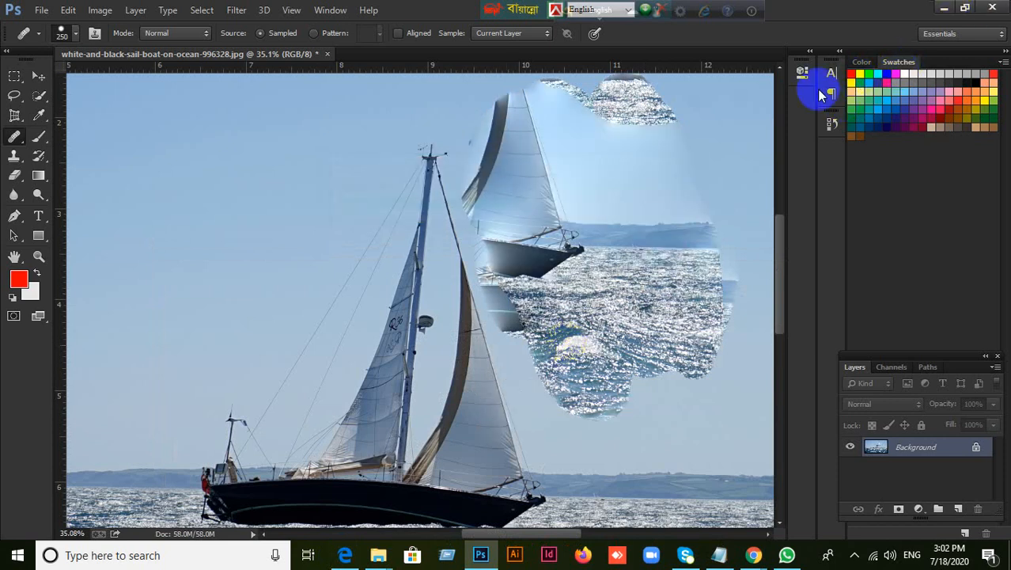
pyautogui.click(832, 123)
pyautogui.click(736, 130)
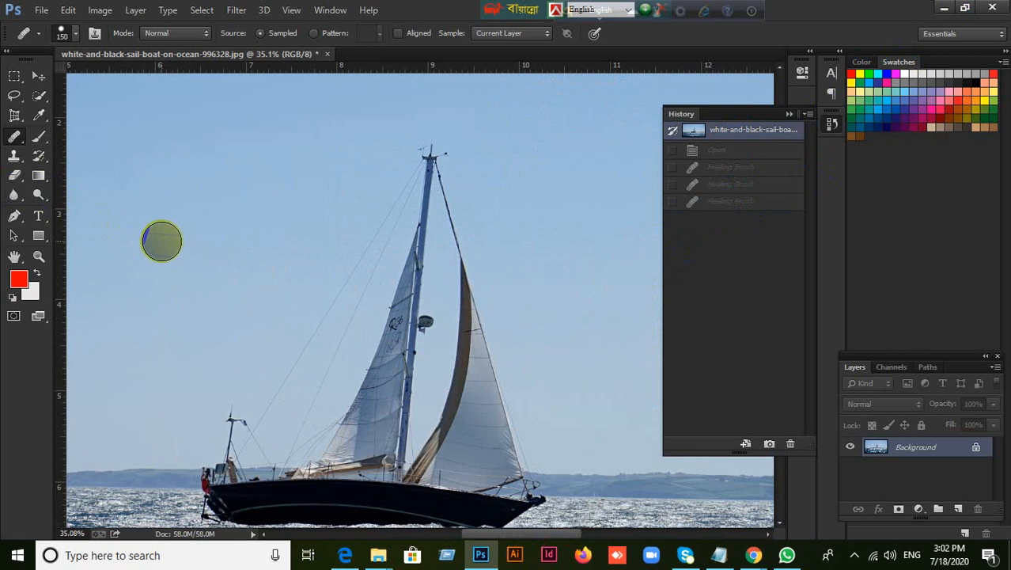
# Vary the Healing Brush size between 100 and 175 px, and set it to 250 px
pyautogui.press('[')
pyautogui.press('[')
pyautogui.press('[')
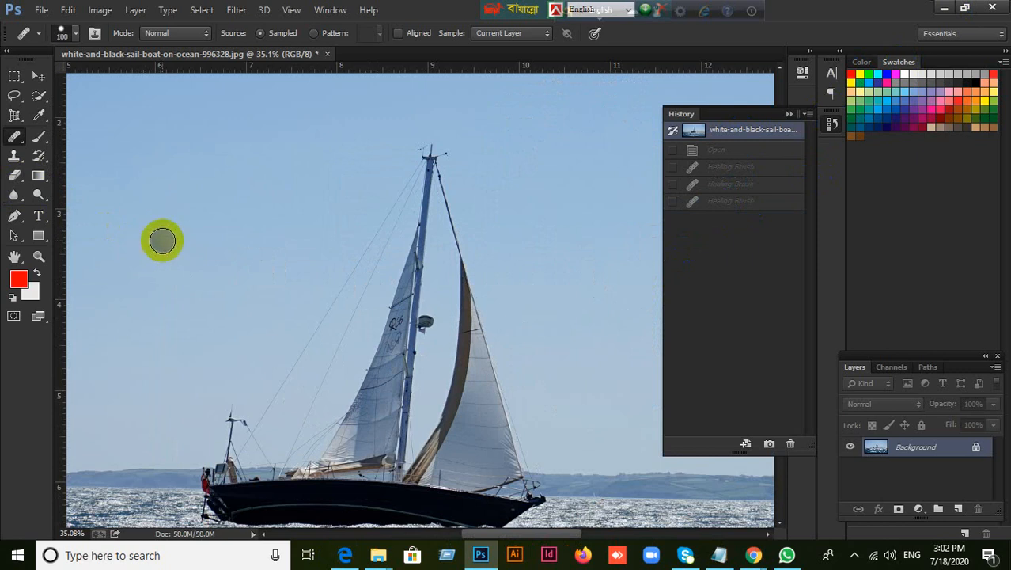
pyautogui.press(']')
pyautogui.press(']')
pyautogui.press(']')
pyautogui.press(']')
pyautogui.press(']')
pyautogui.press(']')
pyautogui.press(']')
pyautogui.press(']')
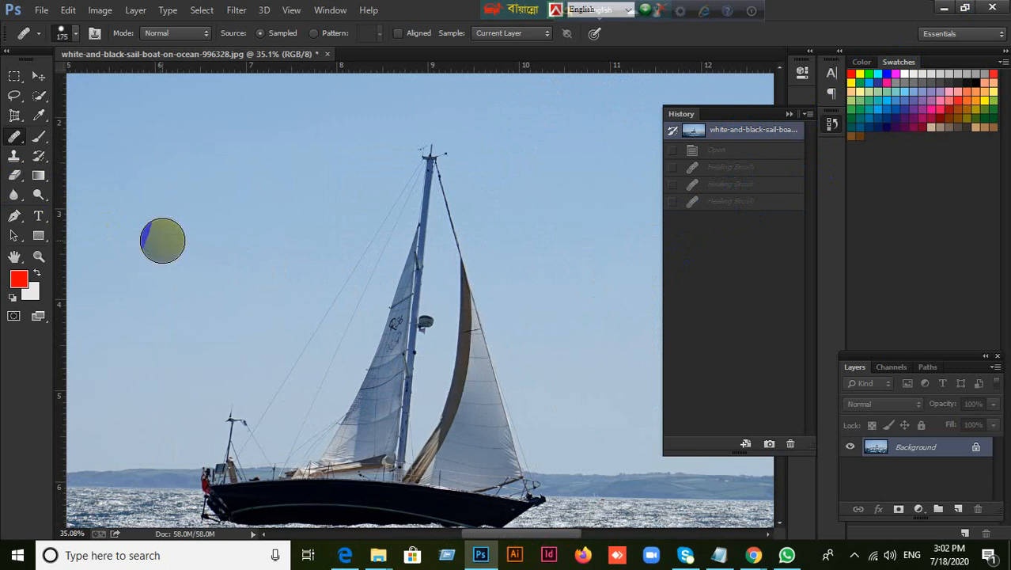
pyautogui.press('[')
pyautogui.press('[')
pyautogui.press('[')
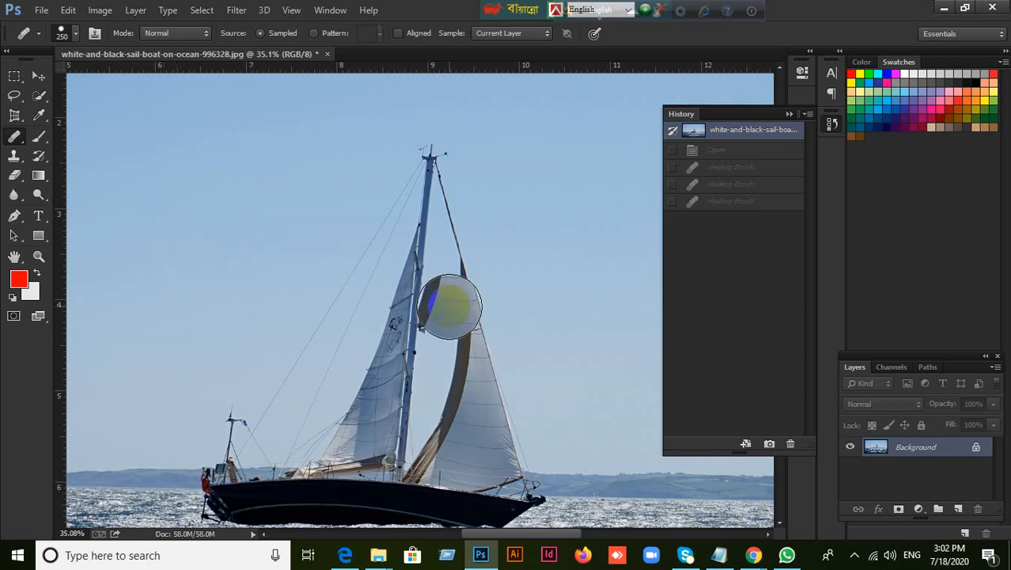
# With the Clone Stamp Tool at 300 px, sample the lower front sail and paint a copy of the boat into the sky
pyautogui.scroll(-1, 449, 304)
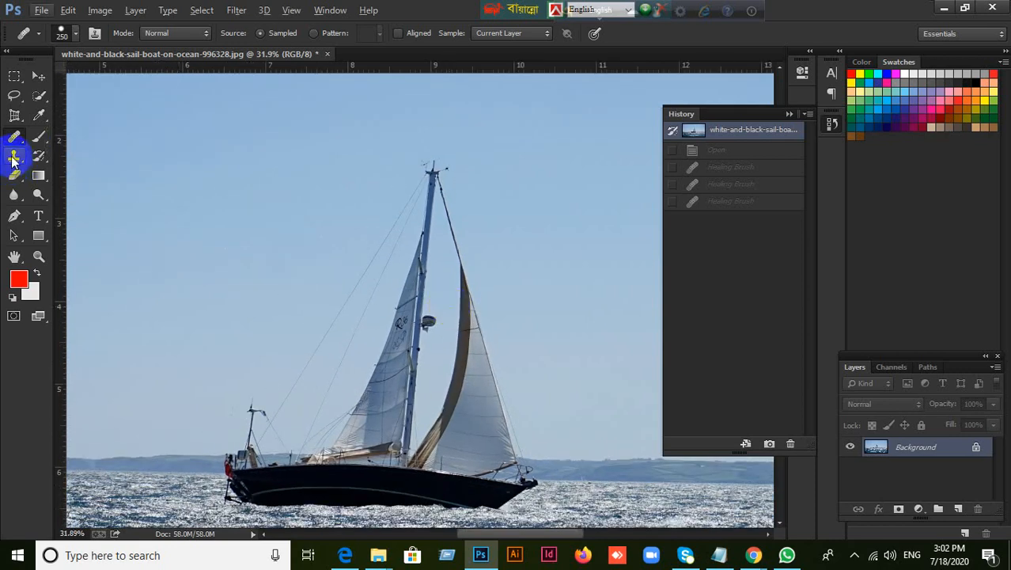
pyautogui.rightClick(13, 159)
pyautogui.rightClick(14, 136)
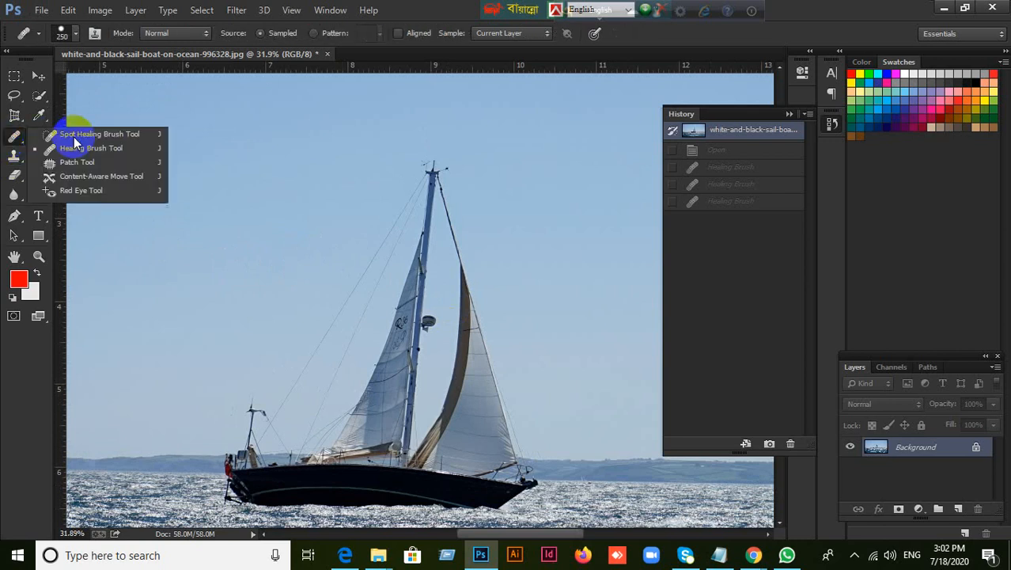
pyautogui.rightClick(15, 160)
pyautogui.click(65, 155)
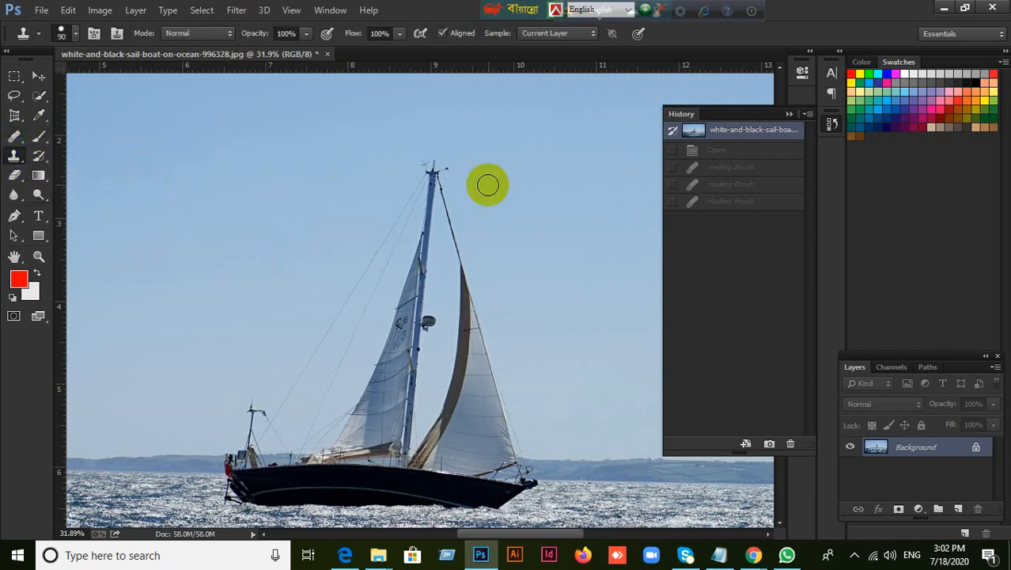
pyautogui.press(']')
pyautogui.press(']')
pyautogui.press(']')
pyautogui.press(']')
pyautogui.press(']')
pyautogui.press(']')
pyautogui.press(']')
pyautogui.press(']')
pyautogui.press(']')
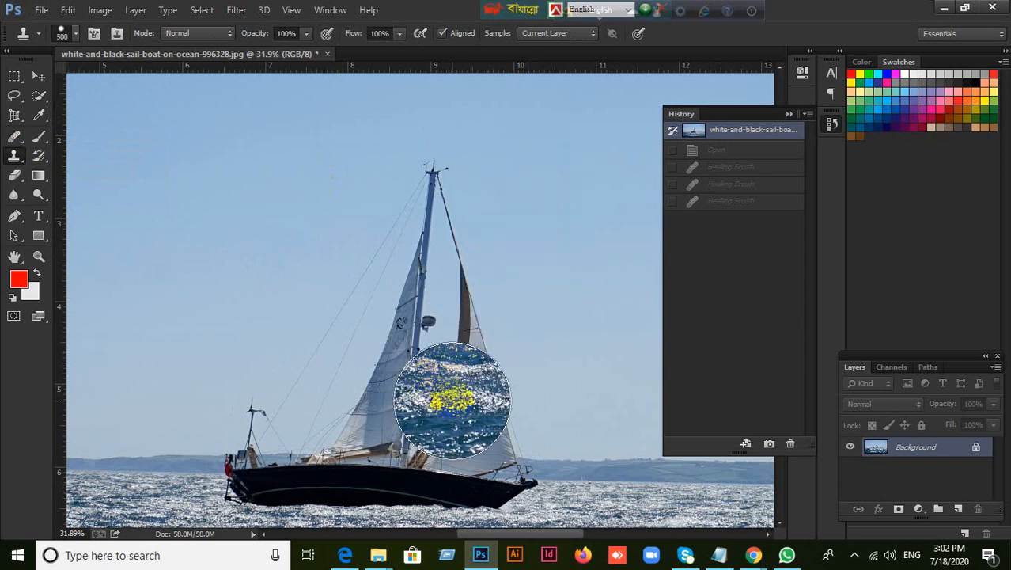
pyautogui.press('[')
pyautogui.press('[')
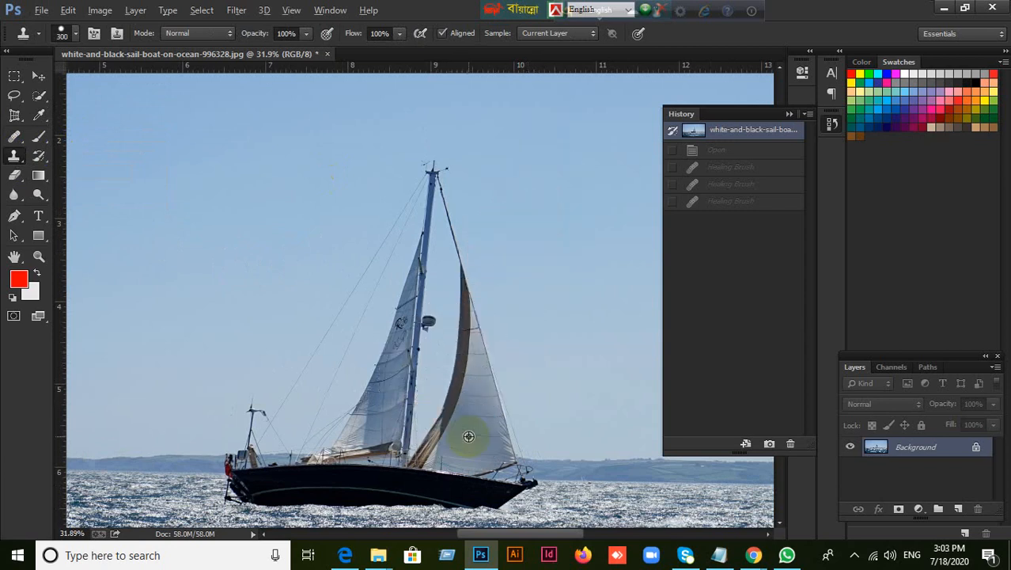
pyautogui.moveTo(558, 162)
pyautogui.mouseDown()
pyautogui.moveTo(581, 201)
pyautogui.moveTo(570, 217)
pyautogui.moveTo(574, 162)
pyautogui.moveTo(560, 135)
pyautogui.moveTo(567, 197)
pyautogui.moveTo(511, 147)
pyautogui.moveTo(549, 212)
pyautogui.moveTo(579, 131)
pyautogui.moveTo(584, 163)
pyautogui.moveTo(634, 208)
pyautogui.moveTo(577, 137)
pyautogui.moveTo(515, 139)
pyautogui.moveTo(581, 306)
pyautogui.moveTo(602, 274)
pyautogui.moveTo(487, 171)
pyautogui.moveTo(473, 106)
pyautogui.moveTo(499, 170)
pyautogui.moveTo(466, 118)
pyautogui.moveTo(497, 216)
pyautogui.moveTo(538, 208)
pyautogui.moveTo(590, 99)
pyautogui.moveTo(638, 103)
pyautogui.moveTo(531, 116)
pyautogui.moveTo(536, 142)
pyautogui.moveTo(443, 108)
pyautogui.moveTo(504, 179)
pyautogui.moveTo(487, 174)
pyautogui.moveTo(487, 195)
pyautogui.moveTo(570, 291)
pyautogui.moveTo(589, 179)
pyautogui.moveTo(595, 229)
pyautogui.mouseUp()
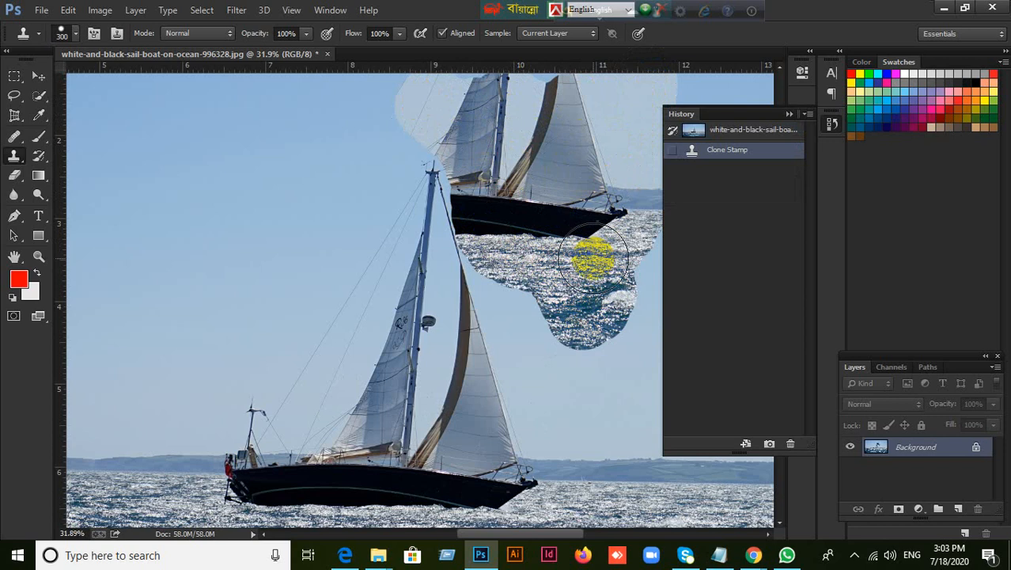
# Undo the Clone Stamp stroke that copied the boat into the sky
pyautogui.rightClick(18, 157)
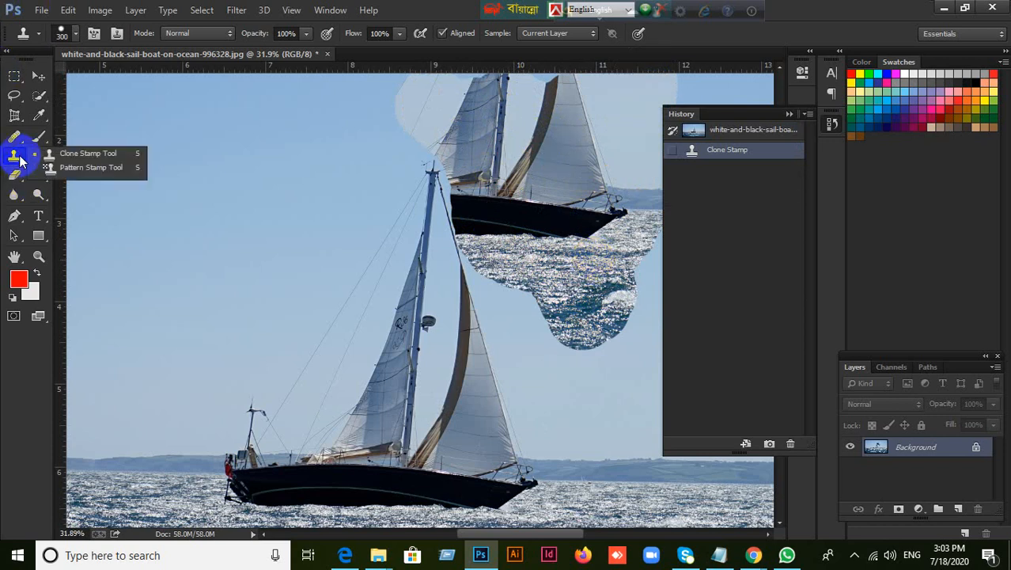
pyautogui.click(452, 12)
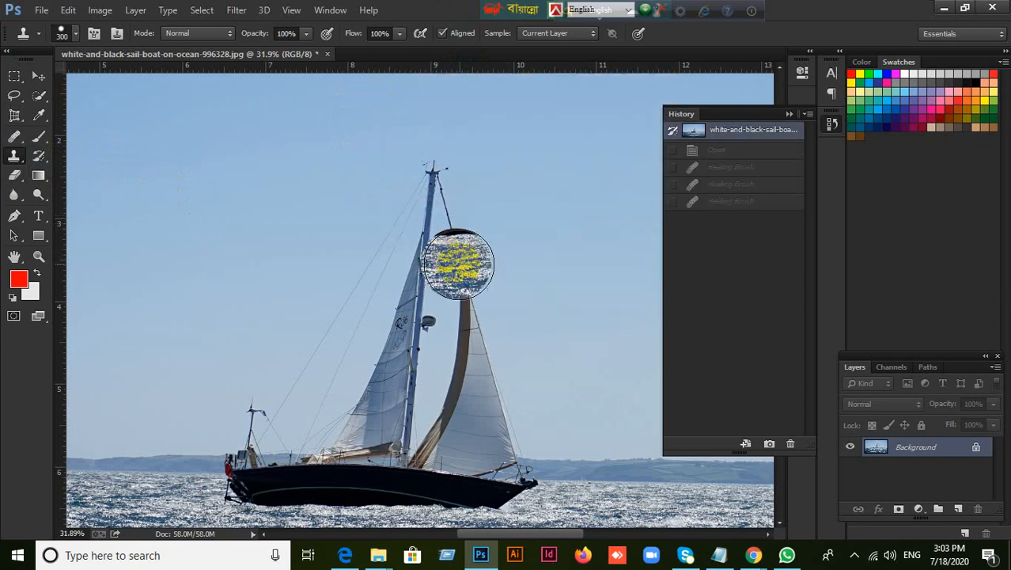
pyautogui.scroll(-1, 470, 267)
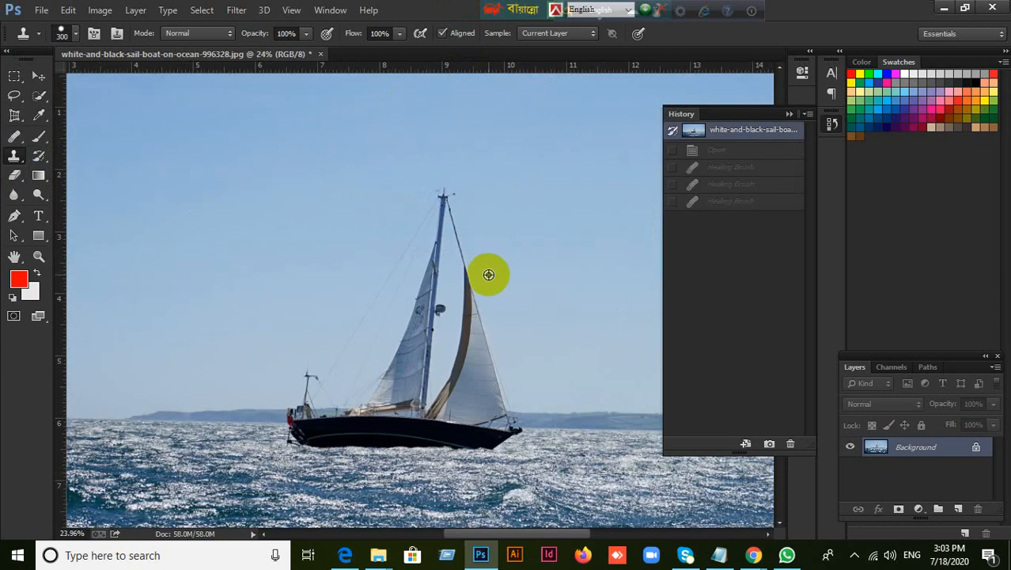
pyautogui.scroll(-1, 488, 274)
pyautogui.moveTo(518, 338); pyautogui.dragTo(379, 196)
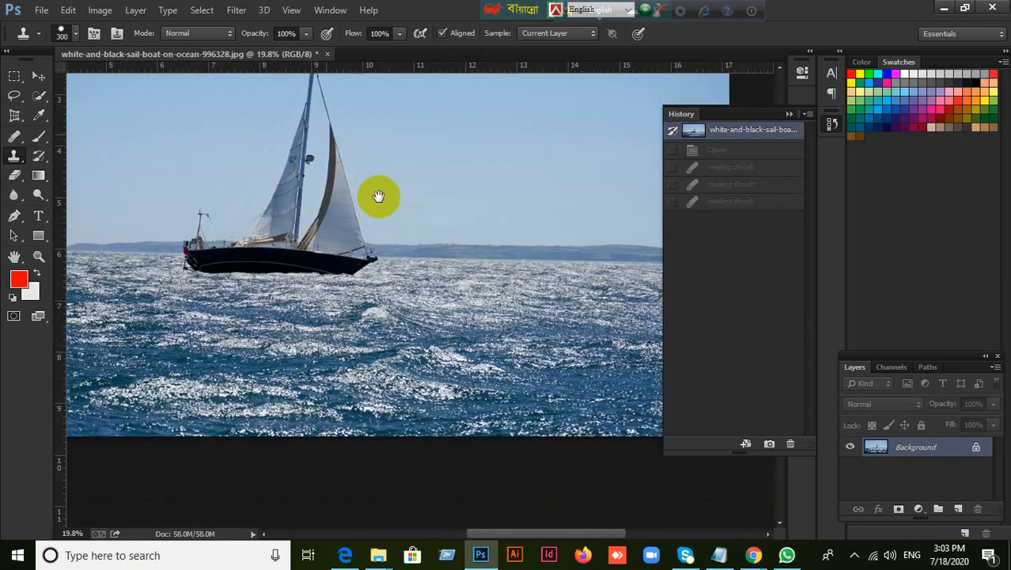
# Select the Clone Stamp Tool and vary its brush size, enlarging it to 1000 px and reducing it to 200 px
pyautogui.rightClick(19, 161)
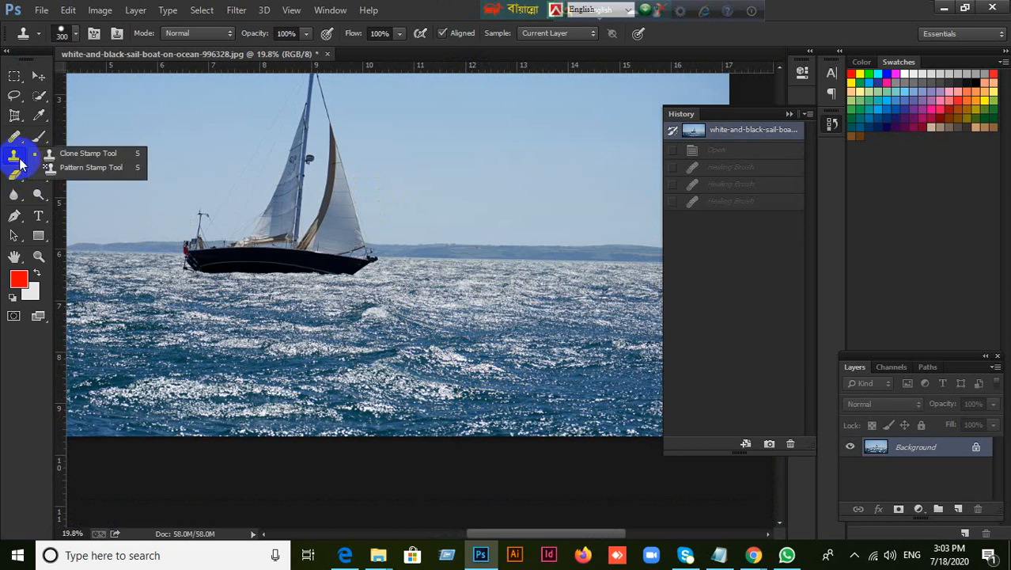
pyautogui.click(79, 154)
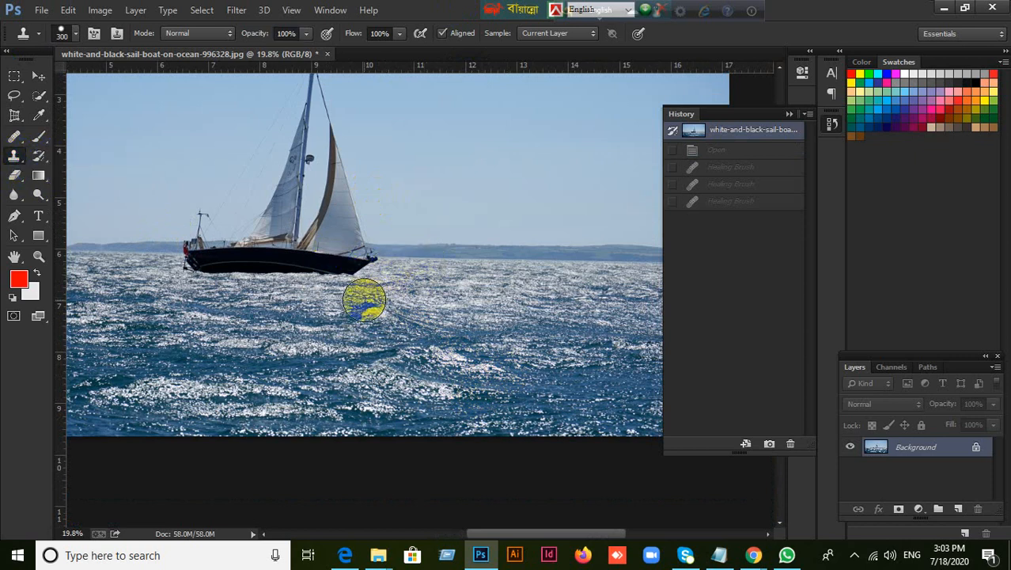
pyautogui.press(']')
pyautogui.press(']')
pyautogui.press(']')
pyautogui.press(']')
pyautogui.press(']')
pyautogui.press(']')
pyautogui.press(']')
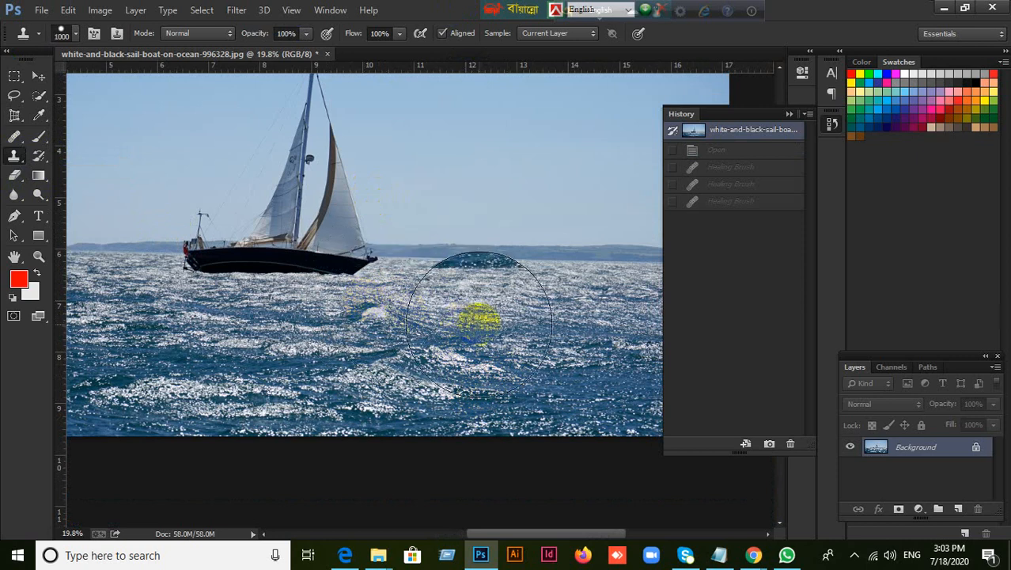
pyautogui.press('[')
pyautogui.press('[')
pyautogui.press('[')
pyautogui.press('[')
pyautogui.press('[')
pyautogui.press('[')
pyautogui.press('[')
pyautogui.press('[')
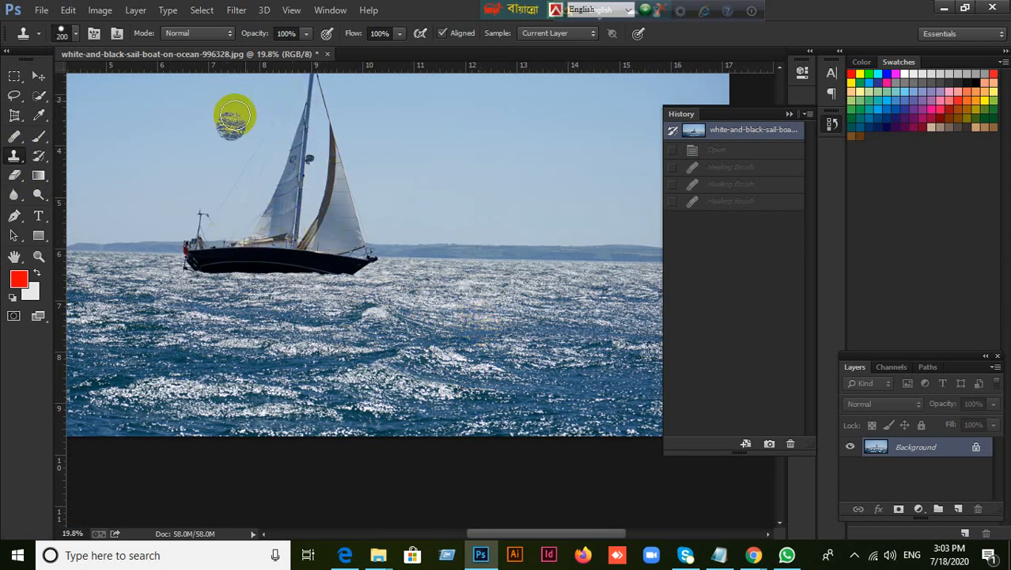
# With the Clone Stamp at 150 px, sample the front sail and paint a full copy of the boat onto the sea in front of the original
pyautogui.scroll(2, 270, 238)
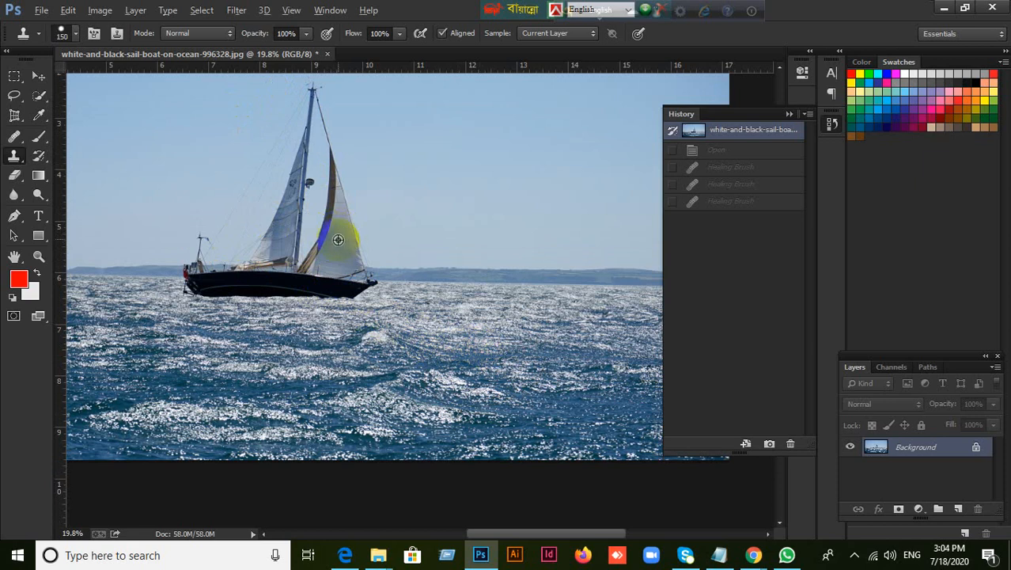
pyautogui.keyDown('alt'); pyautogui.click(338, 225); pyautogui.keyUp('alt')
pyautogui.moveTo(460, 326)
pyautogui.mouseDown()
pyautogui.moveTo(495, 280)
pyautogui.moveTo(511, 346)
pyautogui.moveTo(504, 325)
pyautogui.moveTo(446, 342)
pyautogui.moveTo(445, 327)
pyautogui.moveTo(428, 354)
pyautogui.moveTo(401, 350)
pyautogui.moveTo(389, 368)
pyautogui.moveTo(385, 356)
pyautogui.moveTo(354, 385)
pyautogui.moveTo(362, 361)
pyautogui.moveTo(304, 367)
pyautogui.moveTo(305, 402)
pyautogui.moveTo(390, 397)
pyautogui.moveTo(399, 389)
pyautogui.moveTo(383, 386)
pyautogui.moveTo(418, 370)
pyautogui.moveTo(441, 393)
pyautogui.moveTo(407, 401)
pyautogui.moveTo(439, 392)
pyautogui.moveTo(411, 392)
pyautogui.moveTo(399, 406)
pyautogui.moveTo(401, 393)
pyautogui.moveTo(461, 351)
pyautogui.moveTo(448, 386)
pyautogui.moveTo(464, 366)
pyautogui.moveTo(472, 325)
pyautogui.moveTo(456, 295)
pyautogui.moveTo(491, 258)
pyautogui.moveTo(495, 271)
pyautogui.moveTo(465, 269)
pyautogui.moveTo(447, 248)
pyautogui.moveTo(433, 283)
pyautogui.moveTo(446, 202)
pyautogui.moveTo(407, 300)
pyautogui.mouseUp()
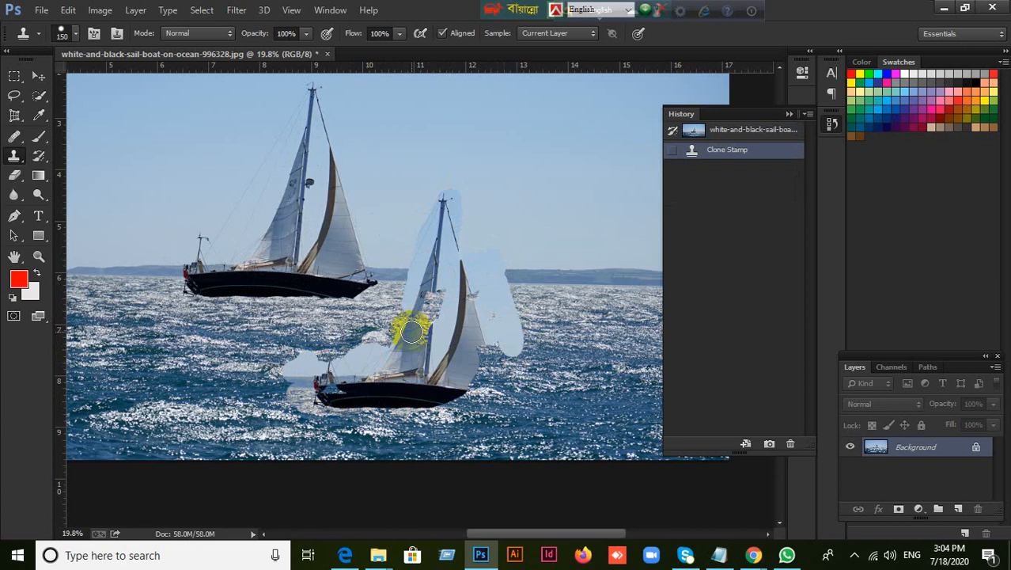
pyautogui.moveTo(410, 331)
pyautogui.mouseDown()
pyautogui.moveTo(429, 300)
pyautogui.moveTo(424, 314)
pyautogui.moveTo(437, 309)
pyautogui.moveTo(451, 270)
pyautogui.moveTo(440, 312)
pyautogui.moveTo(447, 275)
pyautogui.mouseUp()
pyautogui.moveTo(405, 306)
pyautogui.mouseDown()
pyautogui.moveTo(399, 282)
pyautogui.moveTo(390, 326)
pyautogui.moveTo(420, 312)
pyautogui.moveTo(421, 295)
pyautogui.moveTo(476, 277)
pyautogui.moveTo(479, 294)
pyautogui.moveTo(471, 217)
pyautogui.moveTo(458, 276)
pyautogui.mouseUp()
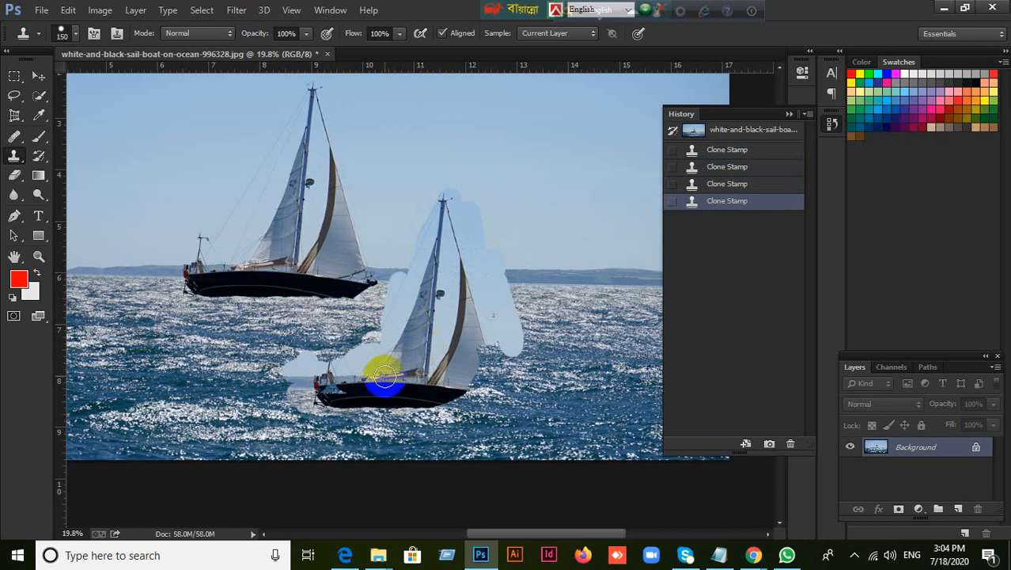
pyautogui.moveTo(371, 365)
pyautogui.mouseDown()
pyautogui.moveTo(384, 333)
pyautogui.moveTo(355, 386)
pyautogui.moveTo(334, 390)
pyautogui.moveTo(463, 390)
pyautogui.moveTo(431, 412)
pyautogui.moveTo(407, 410)
pyautogui.moveTo(481, 401)
pyautogui.moveTo(487, 370)
pyautogui.moveTo(468, 389)
pyautogui.moveTo(500, 357)
pyautogui.mouseUp()
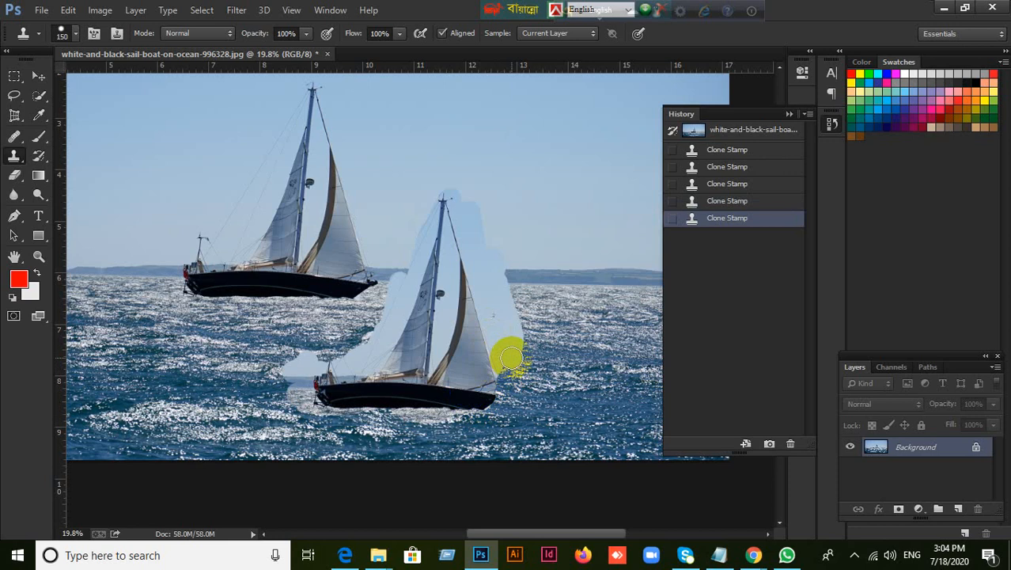
pyautogui.moveTo(497, 382)
pyautogui.mouseDown()
pyautogui.moveTo(511, 357)
pyautogui.moveTo(483, 410)
pyautogui.moveTo(348, 413)
pyautogui.mouseUp()
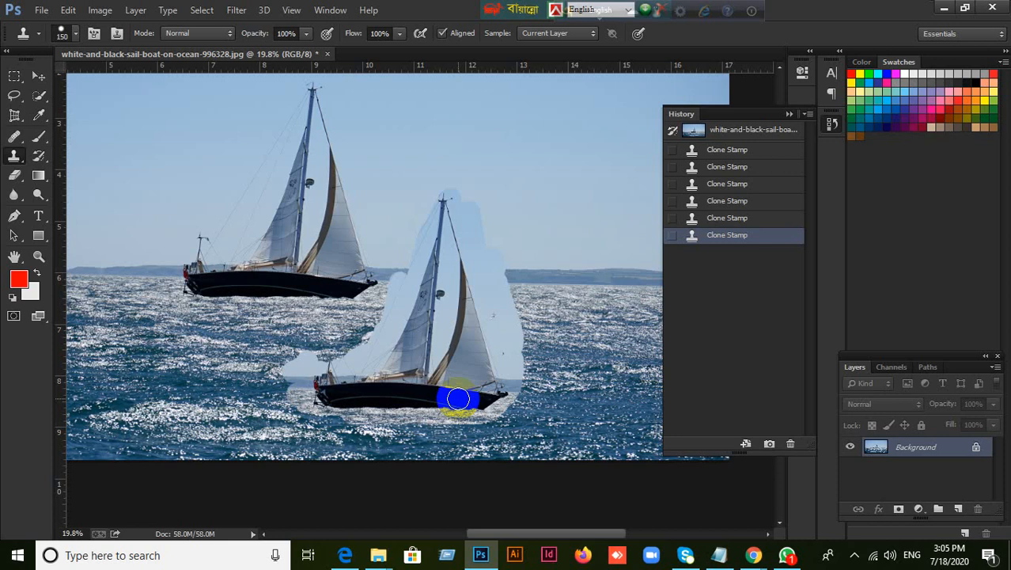
pyautogui.click(382, 373)
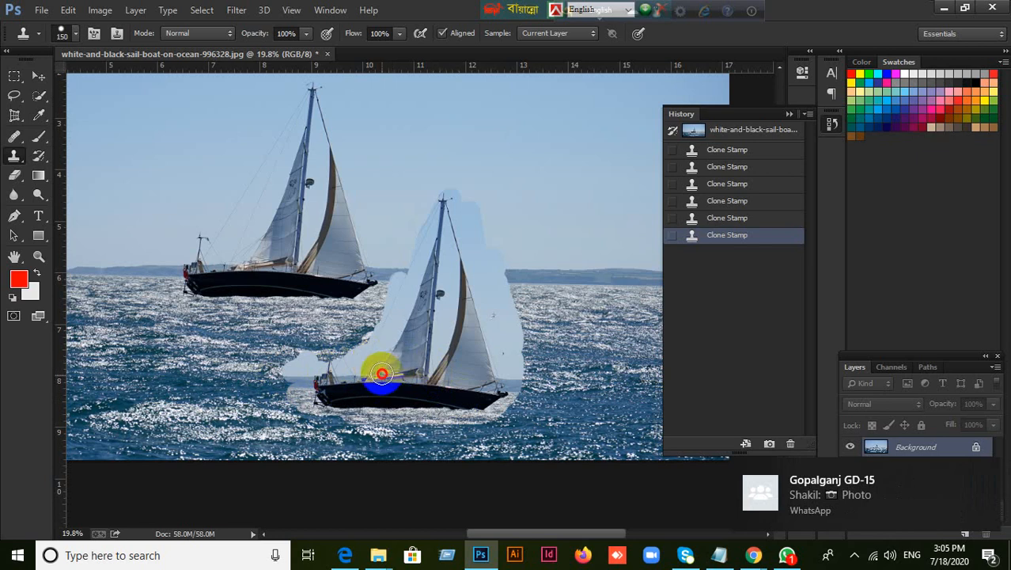
pyautogui.moveTo(382, 374); pyautogui.dragTo(393, 367)
pyautogui.moveTo(412, 407); pyautogui.dragTo(434, 407)
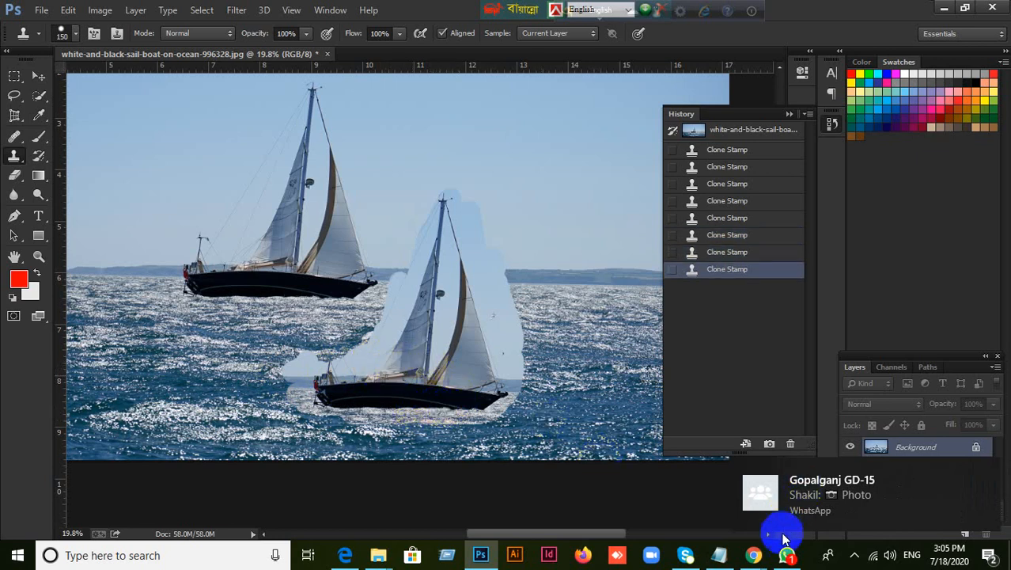
# Open WhatsApp briefly, switch to the Google Meet call in Chrome to admit the waiting participant, and return to Photoshop
pyautogui.click(789, 556)
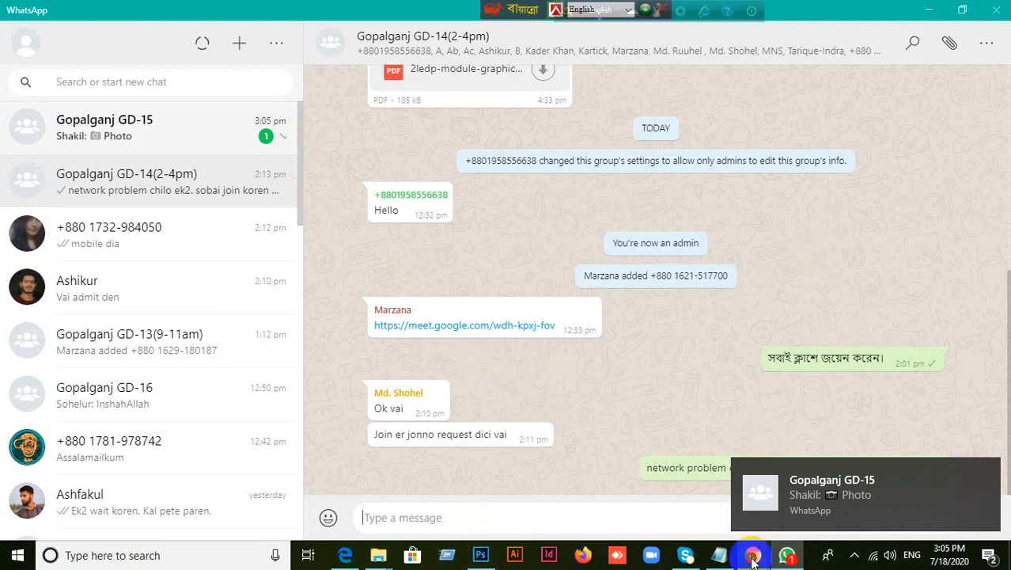
pyautogui.moveTo(753, 555)
pyautogui.click(698, 497)
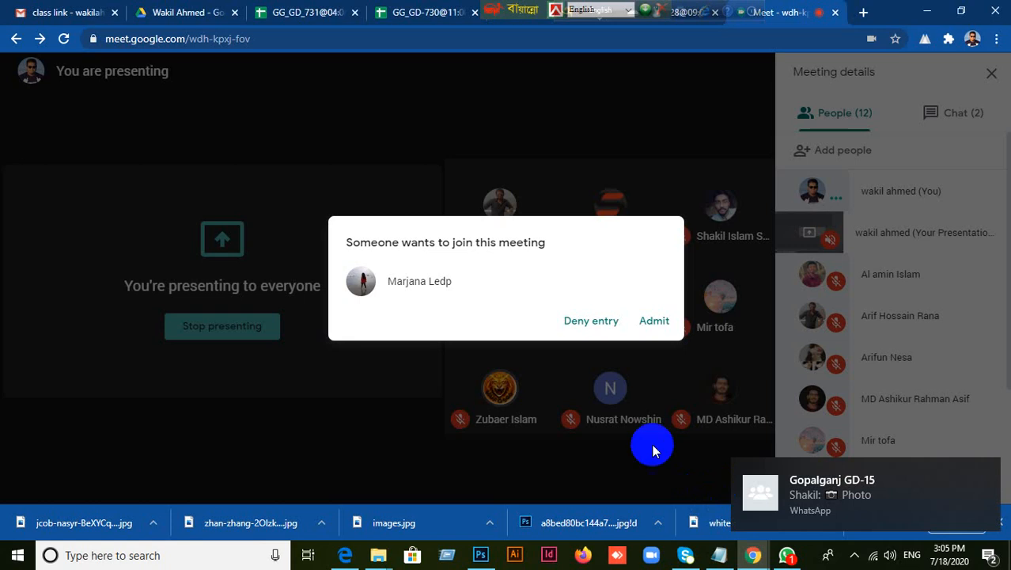
pyautogui.click(654, 320)
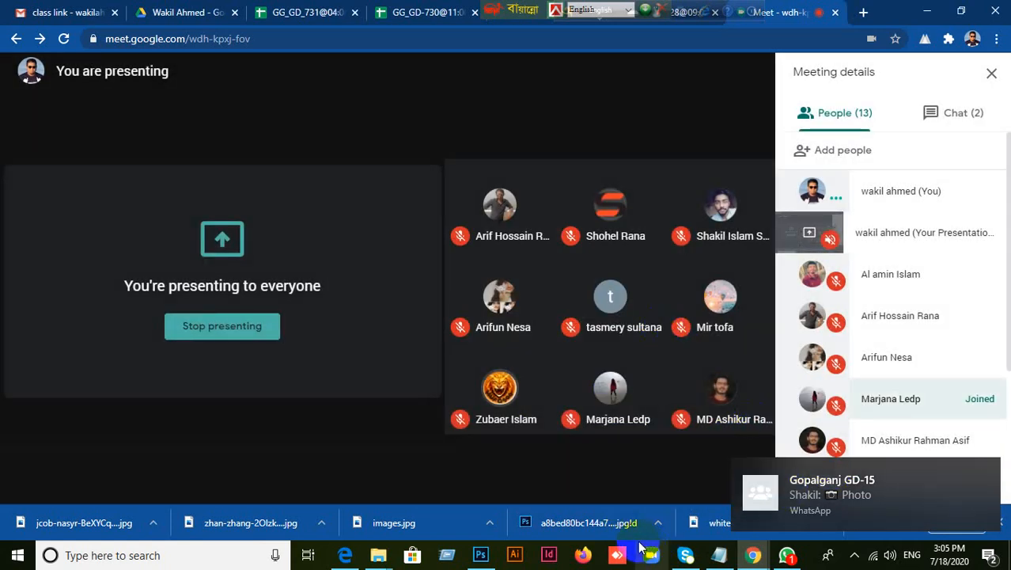
pyautogui.click(479, 555)
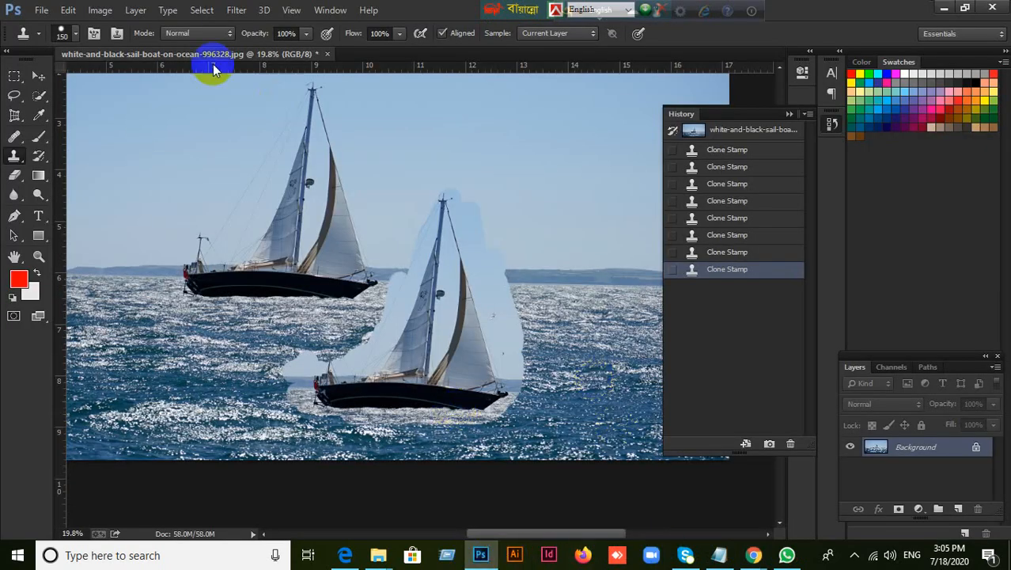
# Try the Patch Tool by outlining an area at the horizon beside the copied boat, and deselect it
pyautogui.click(38, 76)
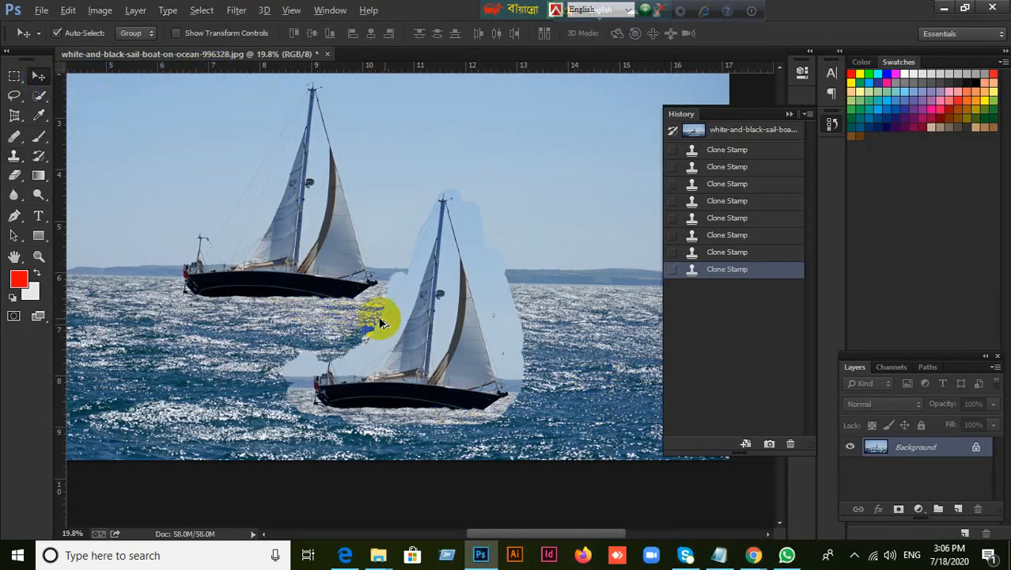
pyautogui.scroll(3, 388, 317)
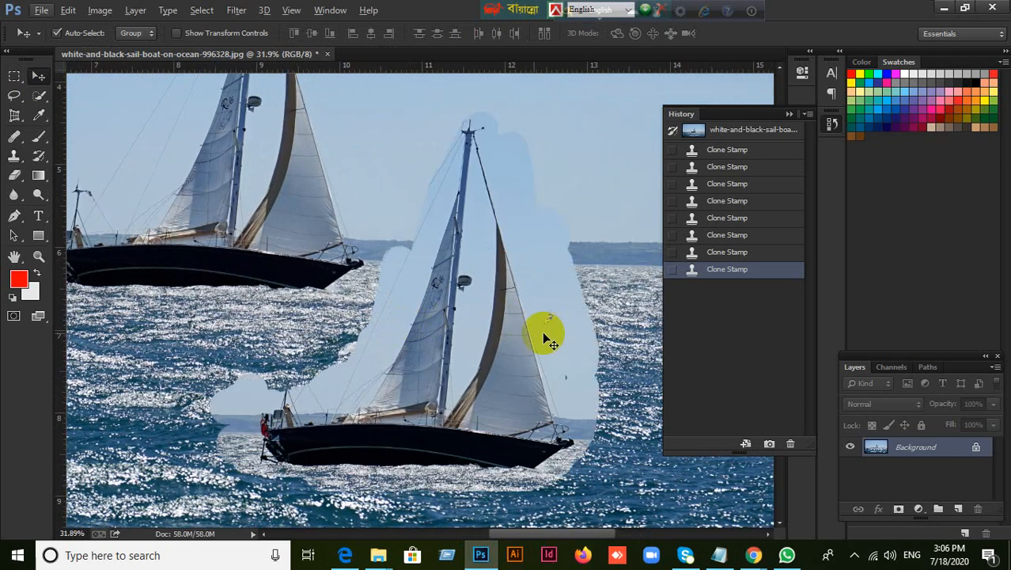
pyautogui.click(14, 140)
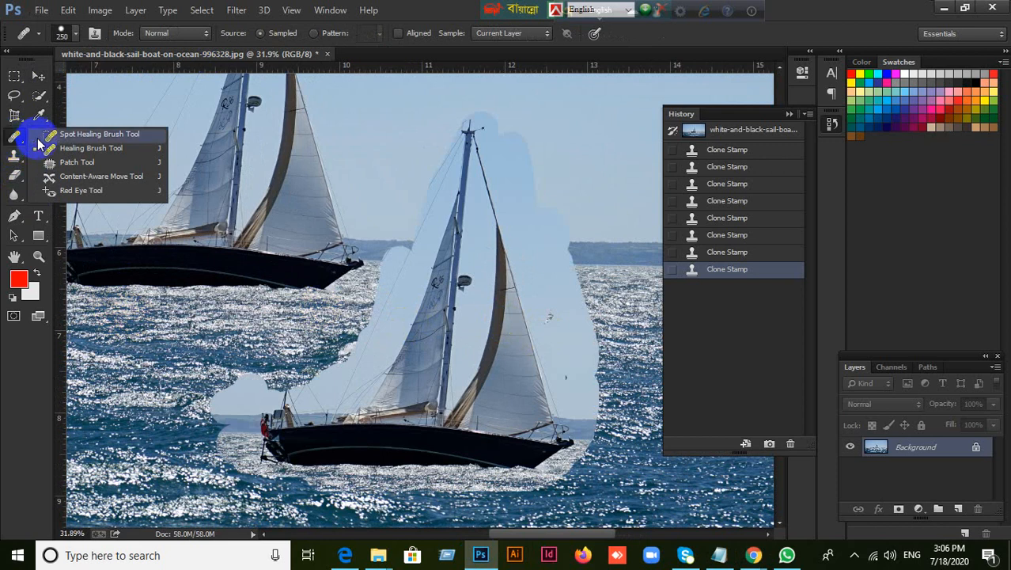
pyautogui.click(78, 162)
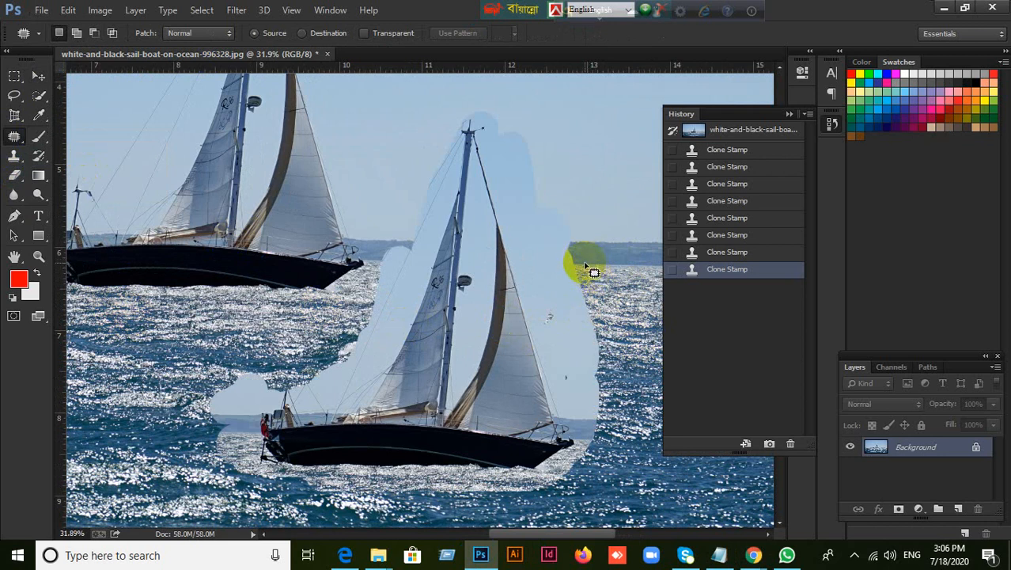
pyautogui.moveTo(585, 266)
pyautogui.mouseDown()
pyautogui.moveTo(542, 292)
pyautogui.moveTo(543, 338)
pyautogui.moveTo(556, 356)
pyautogui.moveTo(598, 371)
pyautogui.moveTo(614, 364)
pyautogui.moveTo(621, 315)
pyautogui.moveTo(571, 263)
pyautogui.mouseUp()
pyautogui.hotkey('ctrl', 'd')
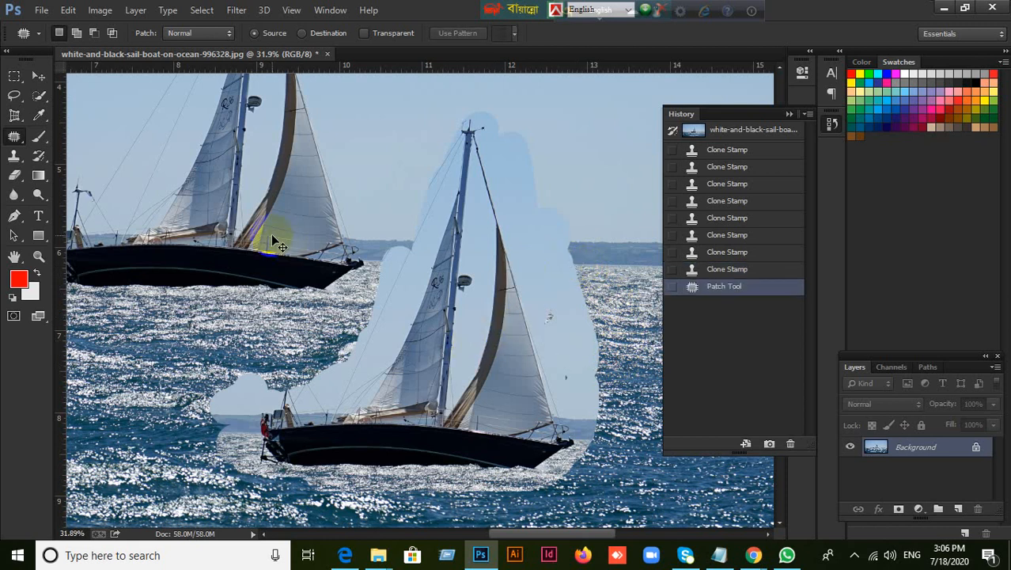
# Patch the pale sky area beside the copied boat's front sail with nearby sea texture, and clear the selection
pyautogui.rightClick(14, 136)
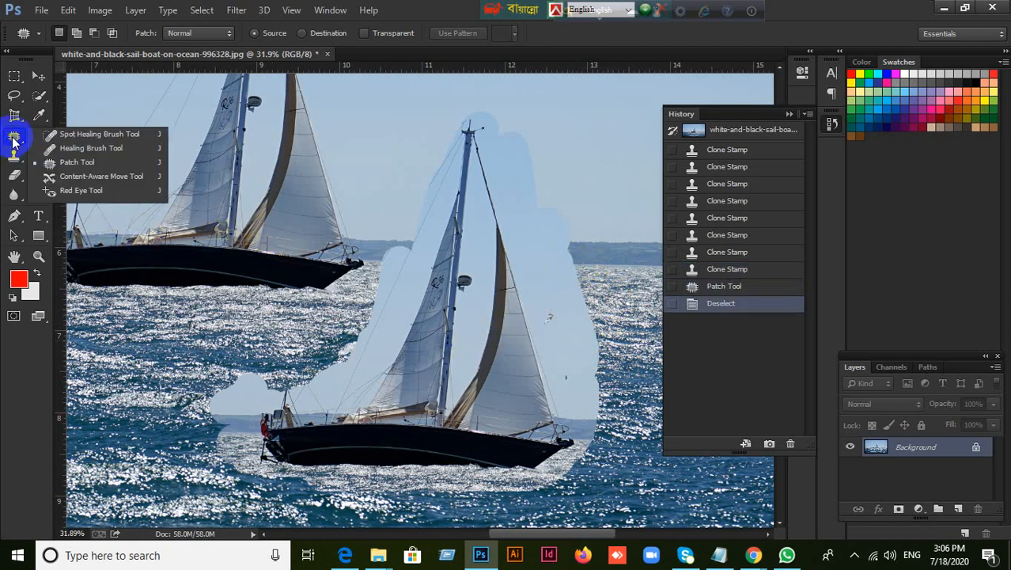
pyautogui.click(57, 163)
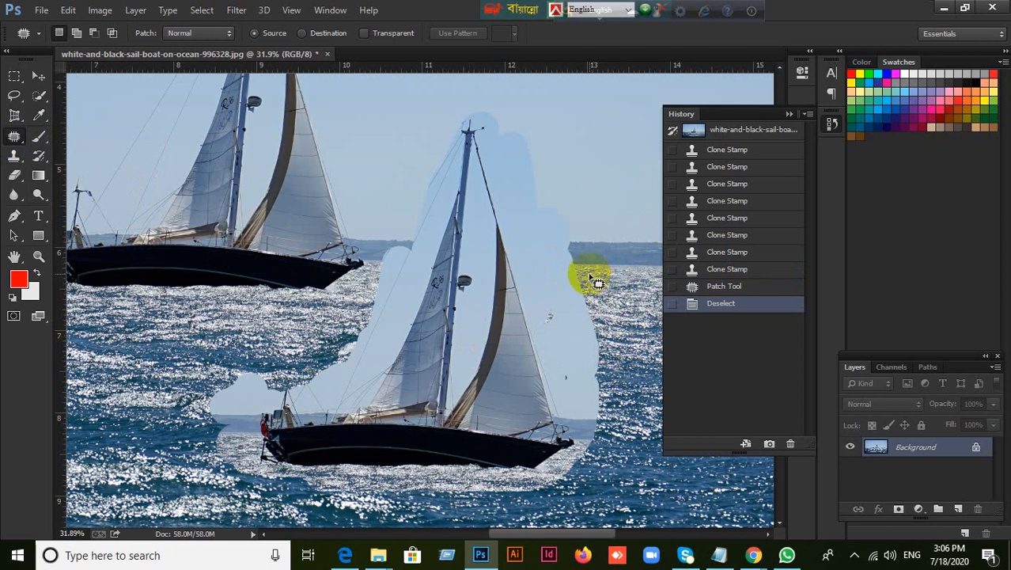
pyautogui.moveTo(589, 276)
pyautogui.mouseDown()
pyautogui.moveTo(564, 271)
pyautogui.moveTo(541, 294)
pyautogui.moveTo(557, 343)
pyautogui.moveTo(592, 356)
pyautogui.moveTo(605, 350)
pyautogui.moveTo(614, 293)
pyautogui.moveTo(580, 271)
pyautogui.moveTo(576, 299)
pyautogui.moveTo(537, 318)
pyautogui.moveTo(475, 319)
pyautogui.mouseUp()
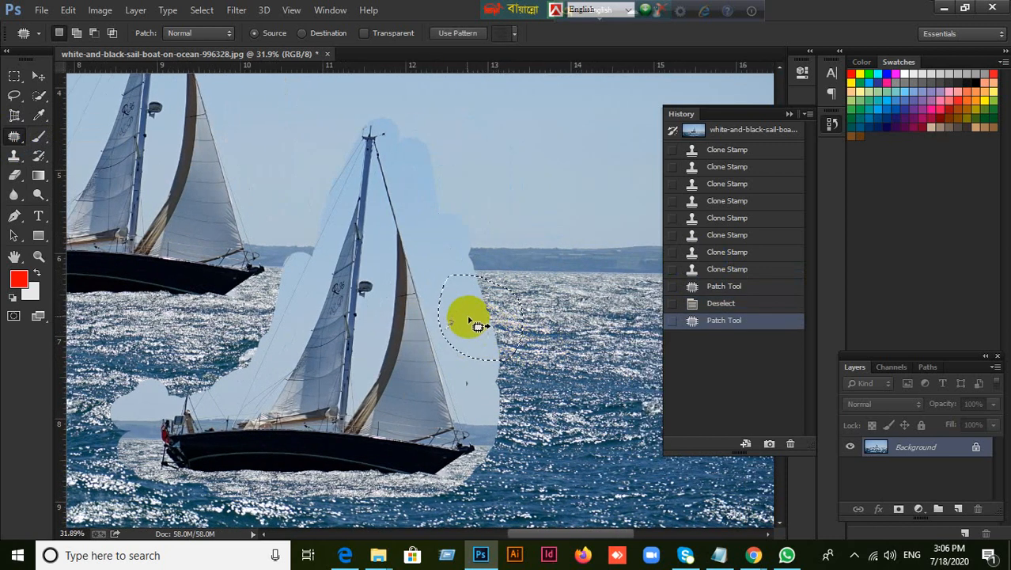
pyautogui.moveTo(468, 312); pyautogui.dragTo(582, 333)
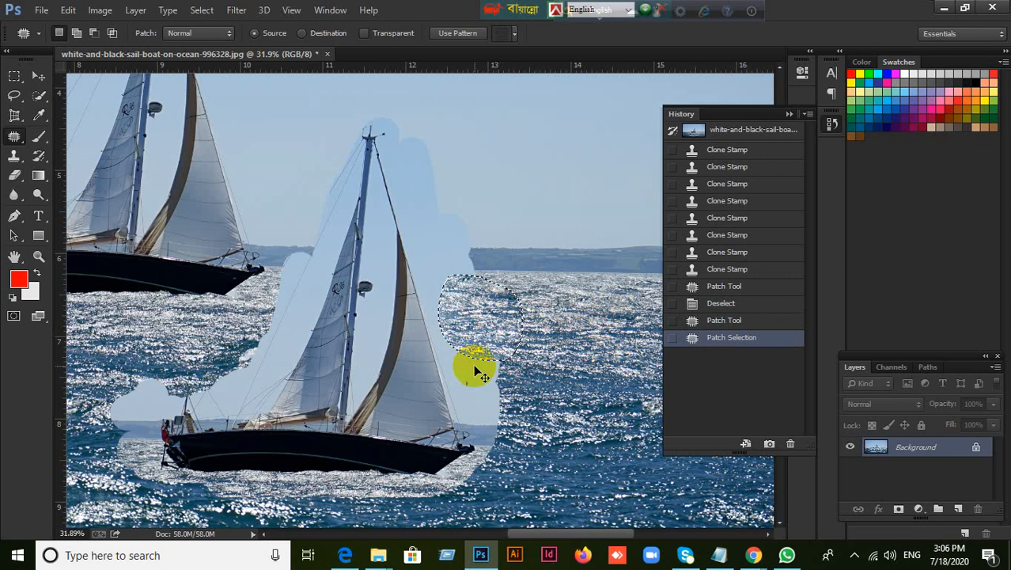
pyautogui.hotkey('ctrl', 'd')
# Patch the pale area lower beside the copied front sail and the one across the horizon with sea texture
pyautogui.moveTo(463, 350)
pyautogui.mouseDown()
pyautogui.moveTo(462, 384)
pyautogui.moveTo(480, 412)
pyautogui.moveTo(503, 417)
pyautogui.moveTo(520, 365)
pyautogui.moveTo(482, 348)
pyautogui.moveTo(491, 388)
pyautogui.moveTo(480, 387)
pyautogui.moveTo(531, 328)
pyautogui.mouseUp()
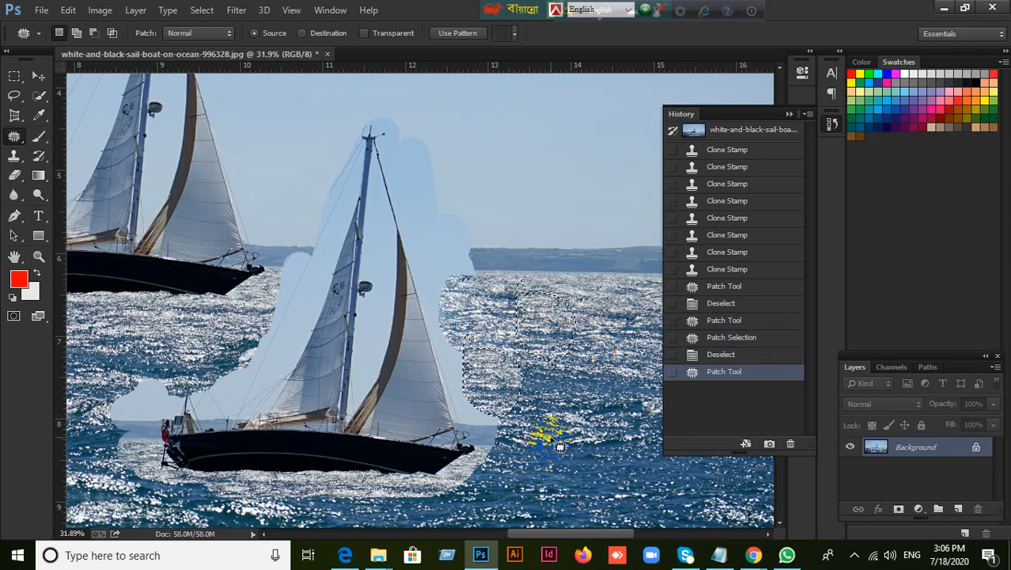
pyautogui.hotkey('ctrl', 'd')
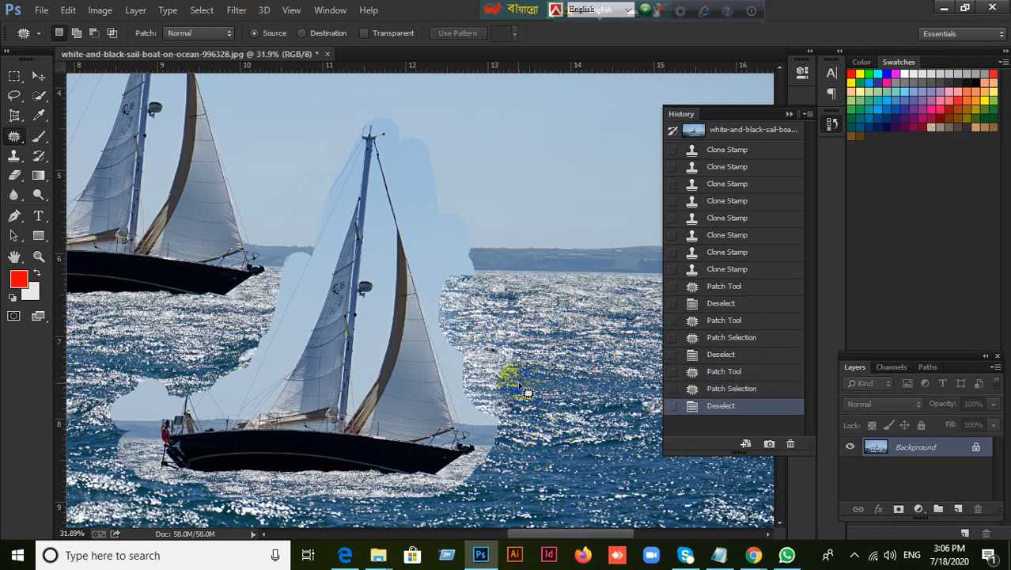
pyautogui.moveTo(467, 200)
pyautogui.mouseDown()
pyautogui.moveTo(433, 221)
pyautogui.moveTo(437, 266)
pyautogui.moveTo(451, 280)
pyautogui.moveTo(477, 280)
pyautogui.moveTo(486, 257)
pyautogui.moveTo(472, 203)
pyautogui.mouseUp()
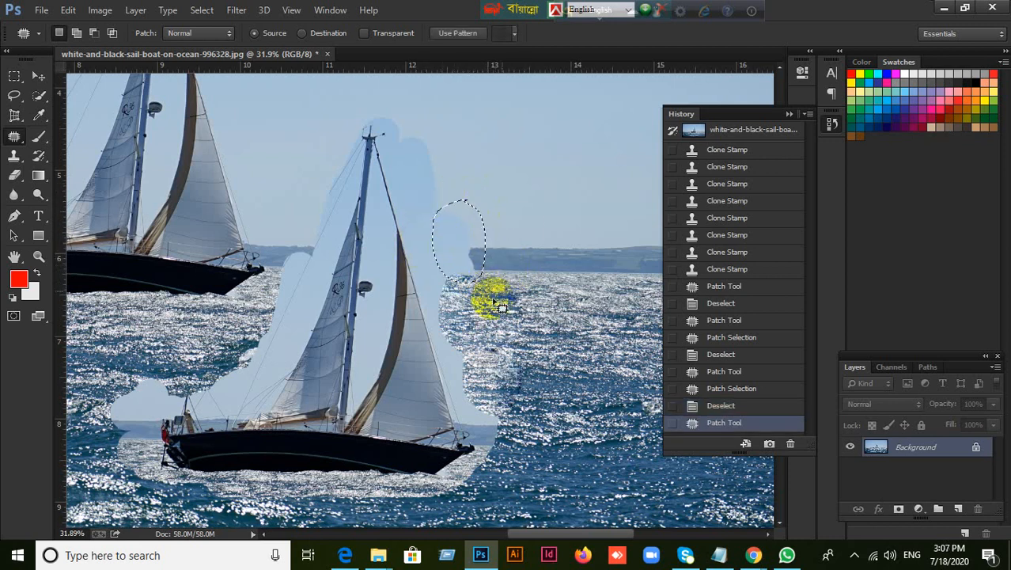
pyautogui.moveTo(458, 233)
pyautogui.mouseDown()
pyautogui.moveTo(505, 352)
pyautogui.moveTo(463, 239)
pyautogui.mouseUp()
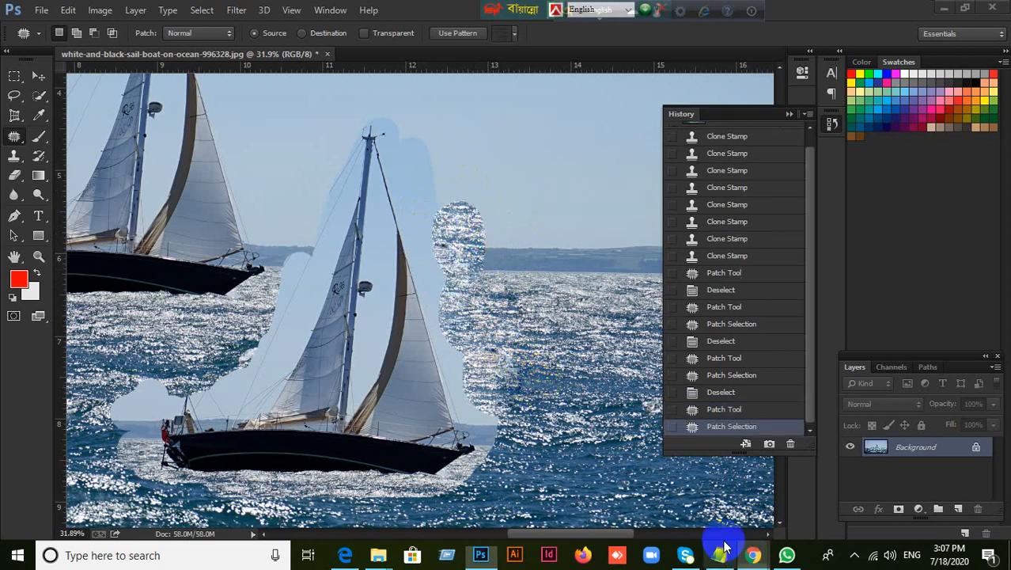
# Switch to the Google Meet call in Chrome, admit another waiting participant, and return to Photoshop
pyautogui.click(747, 553)
pyautogui.click(693, 503)
pyautogui.click(655, 322)
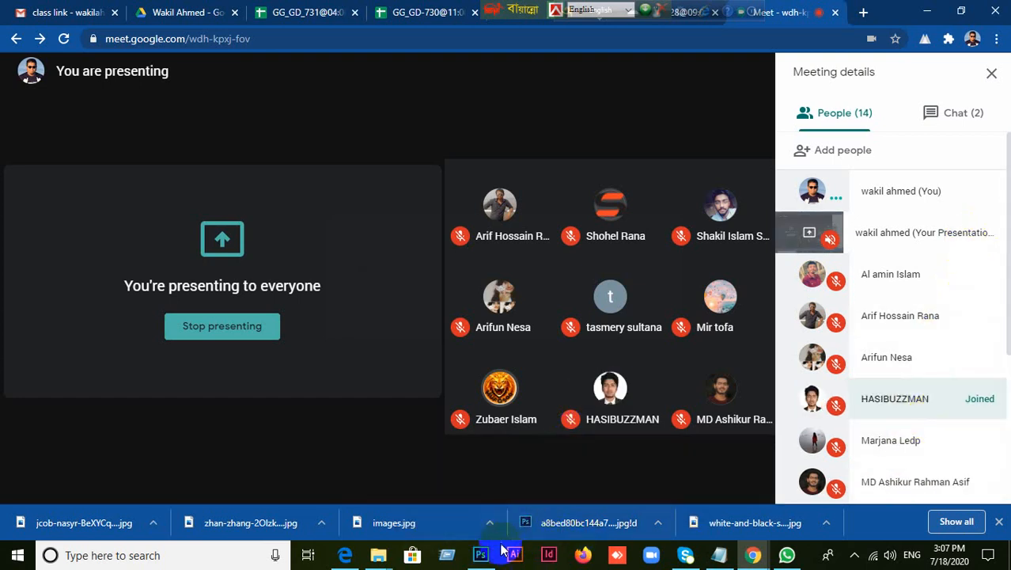
pyautogui.click(480, 555)
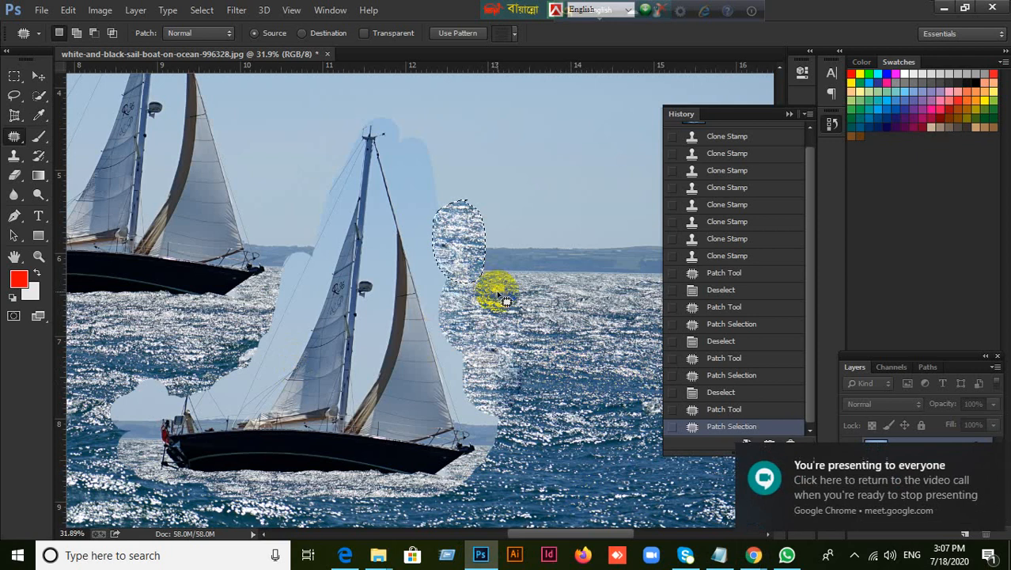
# Clear the horizon selection, patch the pale area behind the copied boat's stern with sea texture, and deselect
pyautogui.hotkey('ctrl', 'd')
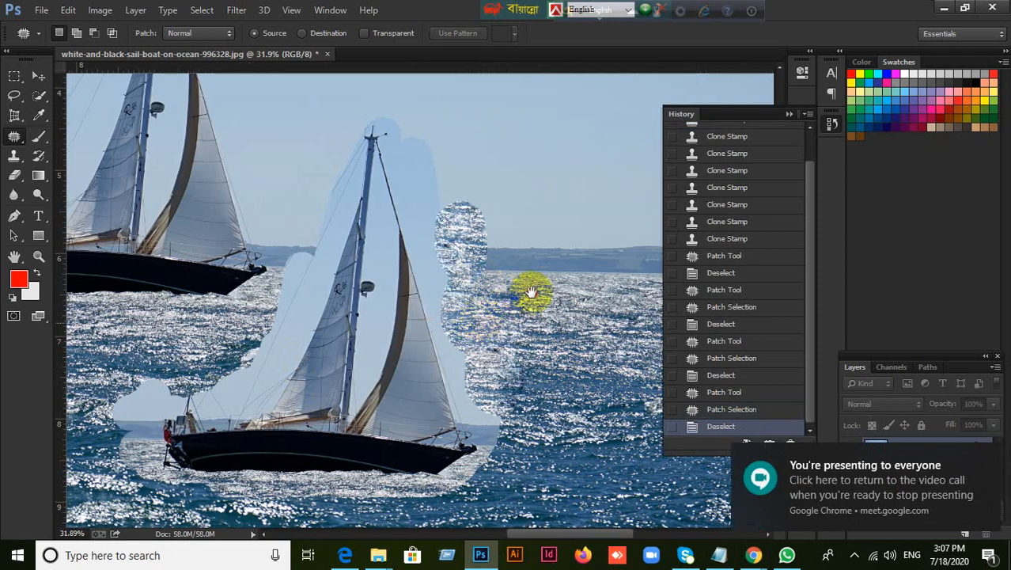
pyautogui.moveTo(530, 292); pyautogui.dragTo(587, 259)
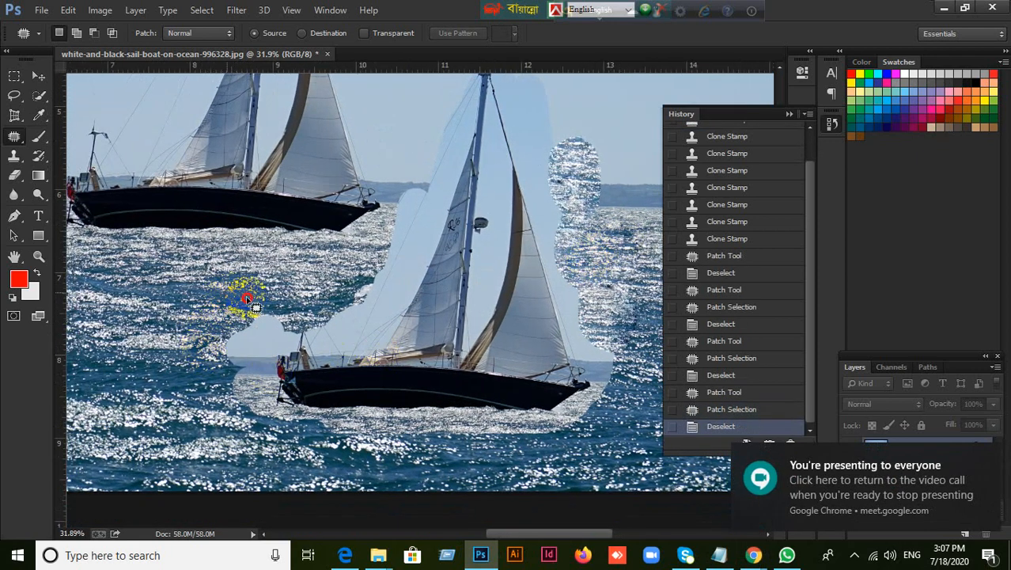
pyautogui.moveTo(293, 338)
pyautogui.mouseDown()
pyautogui.moveTo(269, 364)
pyautogui.moveTo(217, 383)
pyautogui.moveTo(195, 346)
pyautogui.moveTo(201, 307)
pyautogui.moveTo(226, 289)
pyautogui.moveTo(232, 351)
pyautogui.moveTo(281, 365)
pyautogui.moveTo(147, 301)
pyautogui.mouseUp()
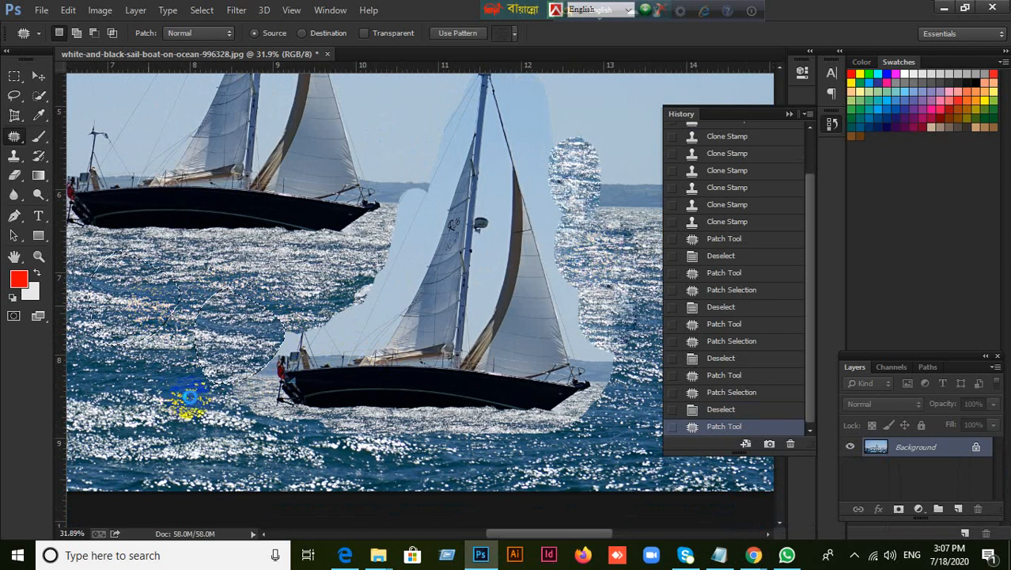
pyautogui.moveTo(190, 397); pyautogui.dragTo(200, 407)
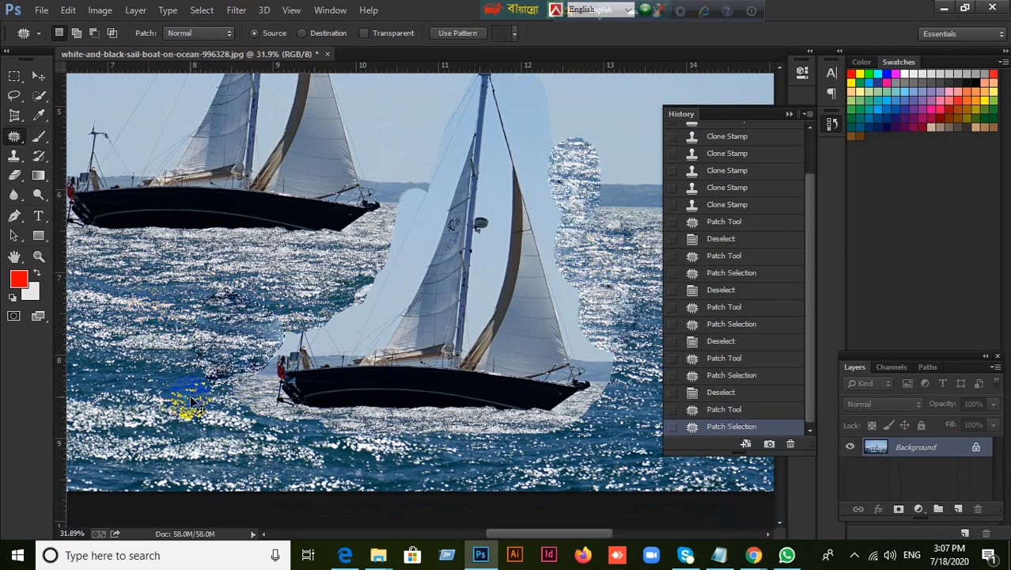
pyautogui.hotkey('ctrl', 'd')
pyautogui.scroll(-3, 375, 384)
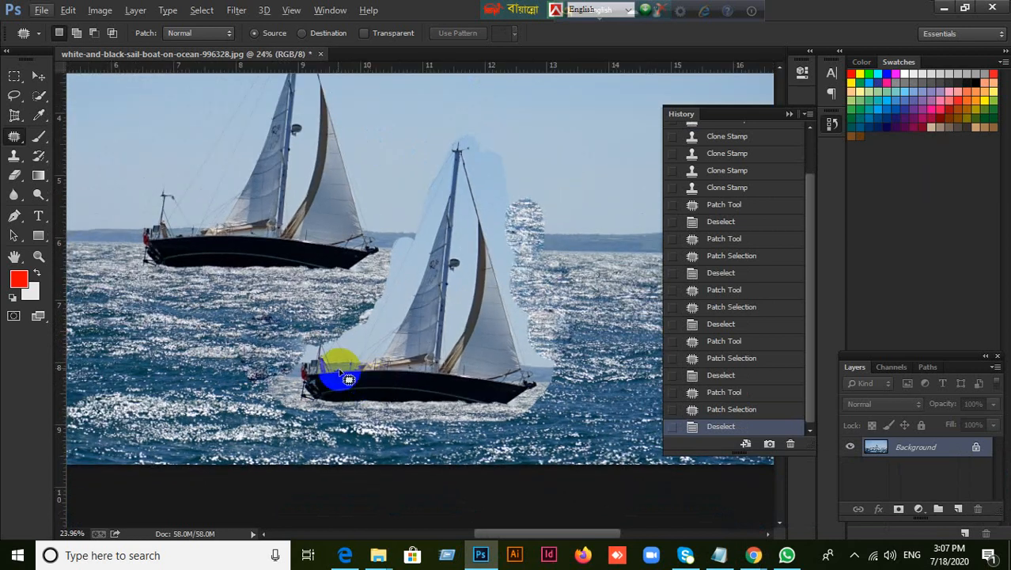
# Step back through all the Patch Tool and Clone Stamp history states to the photo's original snapshot
pyautogui.click(718, 409)
pyautogui.click(719, 392)
pyautogui.click(718, 375)
pyautogui.click(717, 358)
pyautogui.click(717, 340)
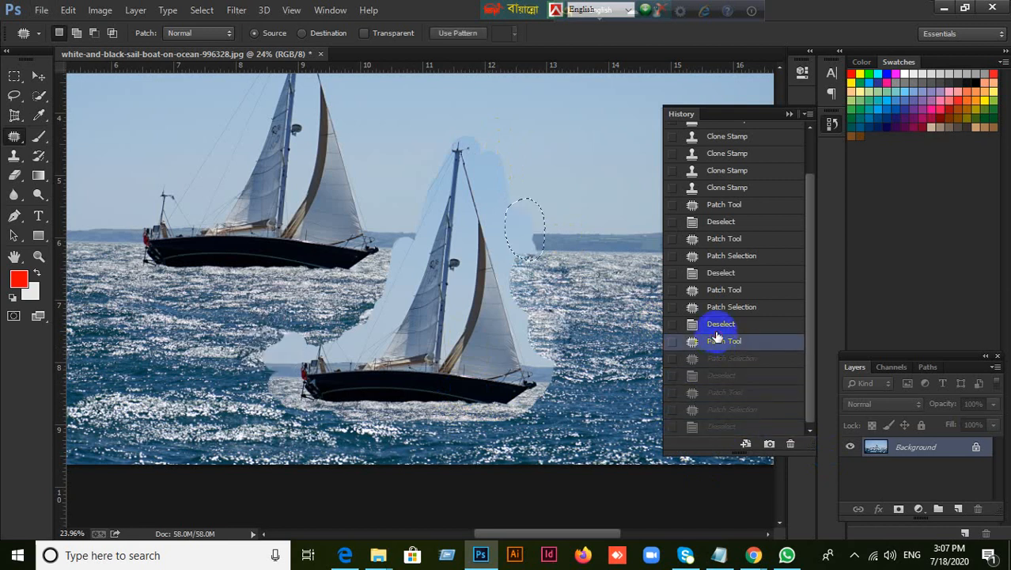
pyautogui.click(718, 324)
pyautogui.click(719, 306)
pyautogui.click(719, 289)
pyautogui.click(718, 272)
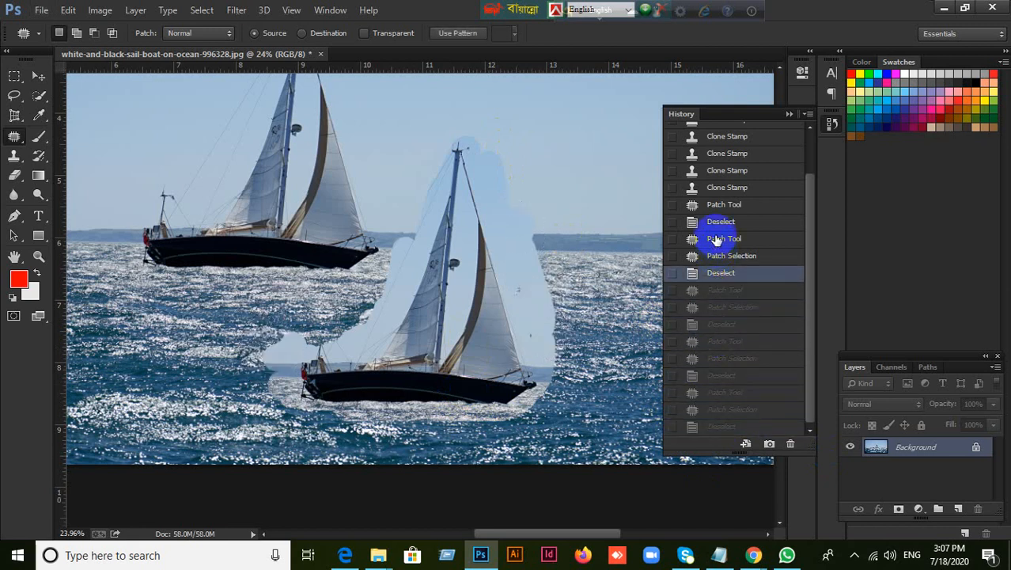
pyautogui.click(716, 255)
pyautogui.click(715, 238)
pyautogui.click(715, 221)
pyautogui.click(716, 205)
pyautogui.click(715, 187)
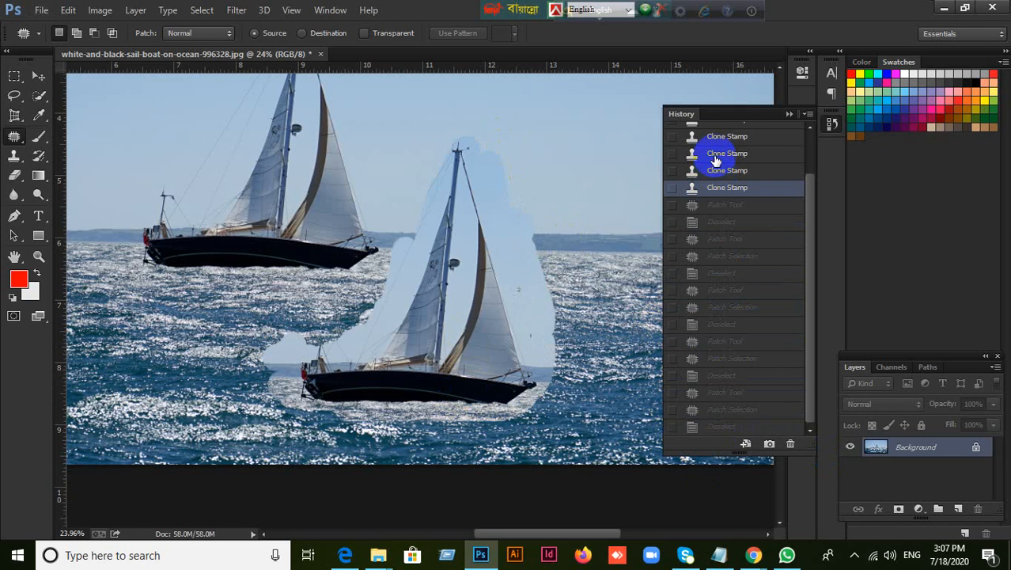
pyautogui.click(716, 170)
pyautogui.click(716, 154)
pyautogui.click(716, 136)
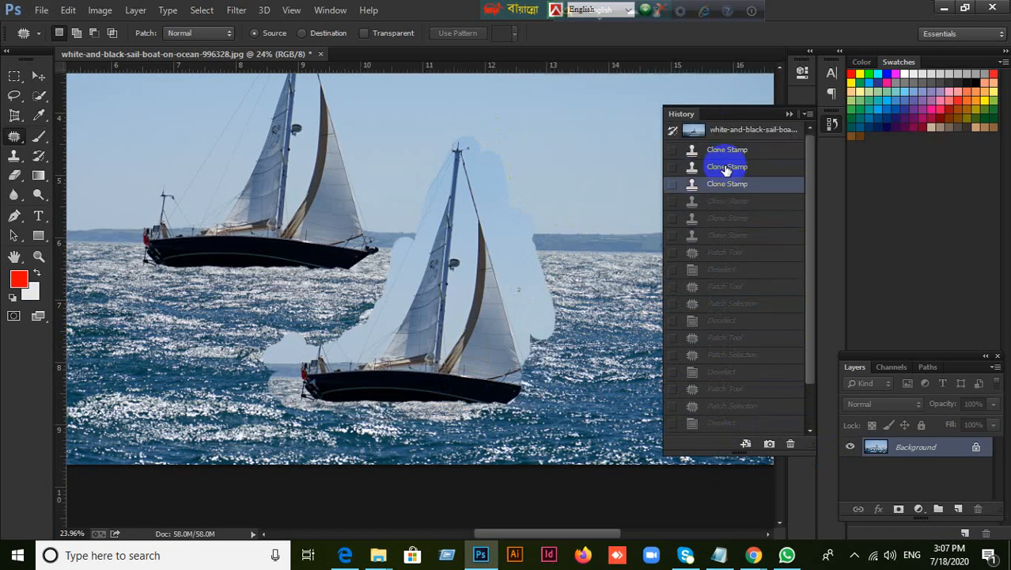
pyautogui.click(726, 167)
pyautogui.click(716, 149)
pyautogui.click(720, 131)
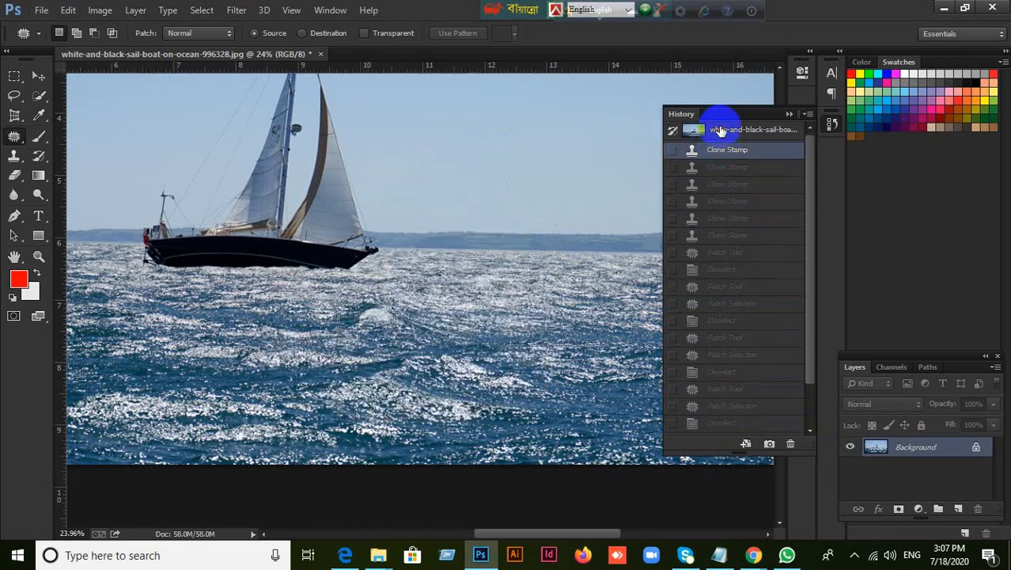
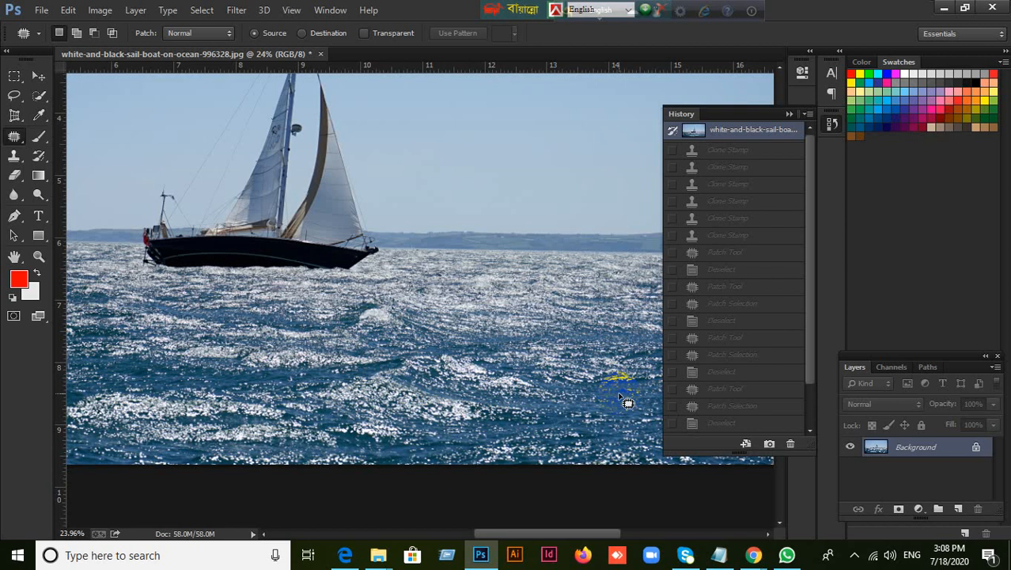
# Switch to the Google Meet call in Chrome, check the WhatsApp group chat, and return to Photoshop
pyautogui.moveTo(750, 552)
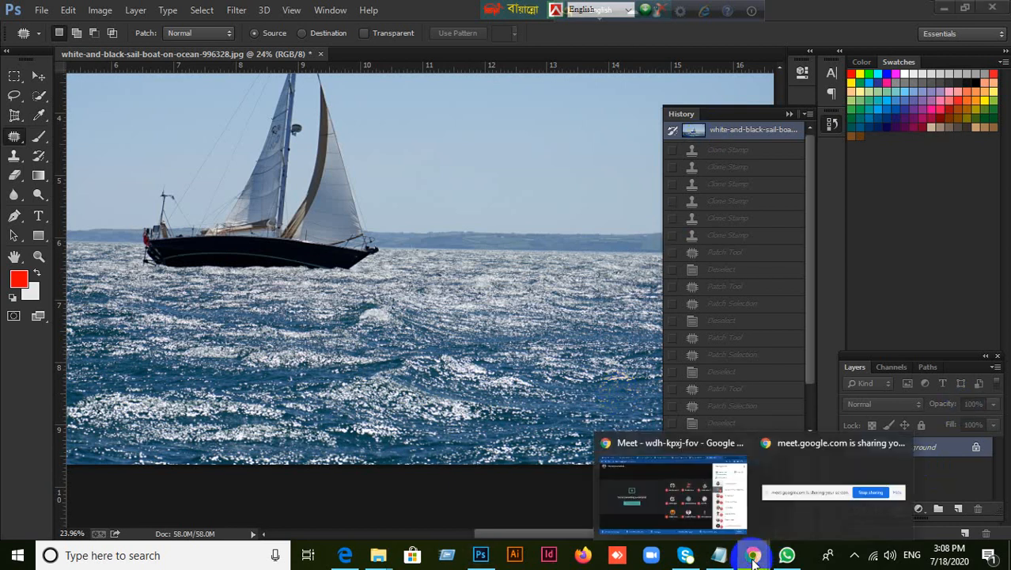
pyautogui.click(660, 454)
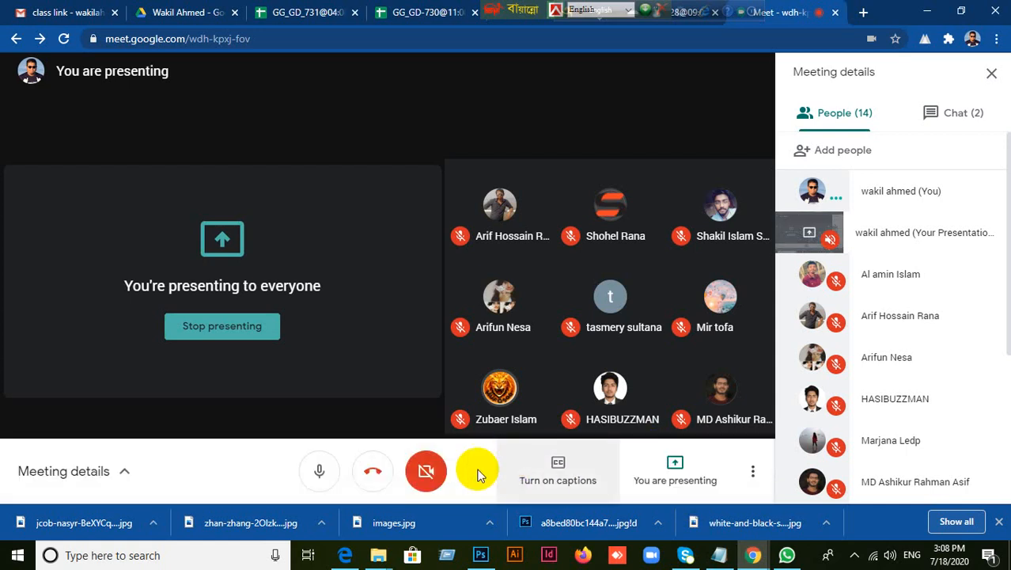
pyautogui.click(788, 555)
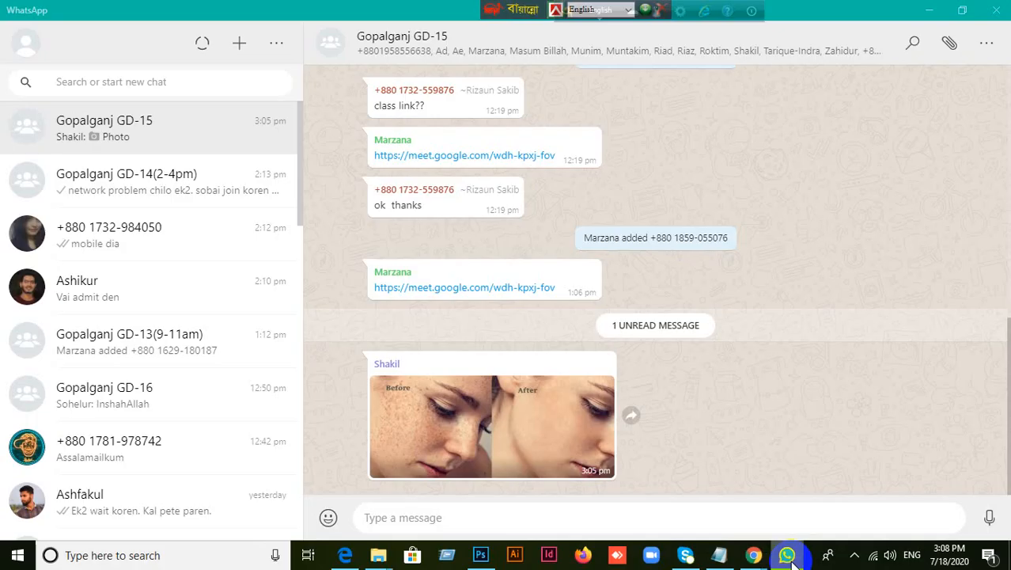
pyautogui.click(791, 561)
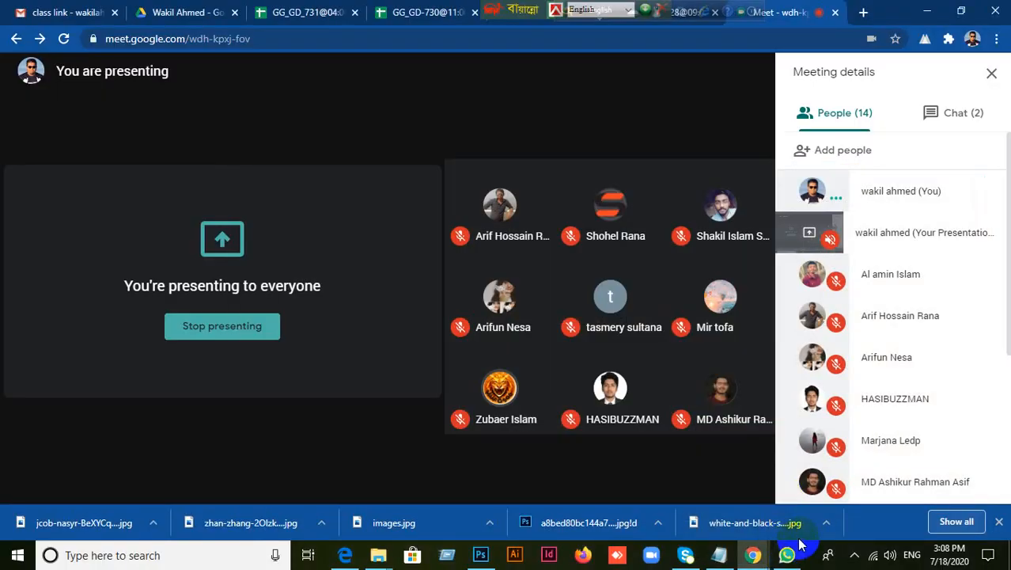
pyautogui.click(786, 557)
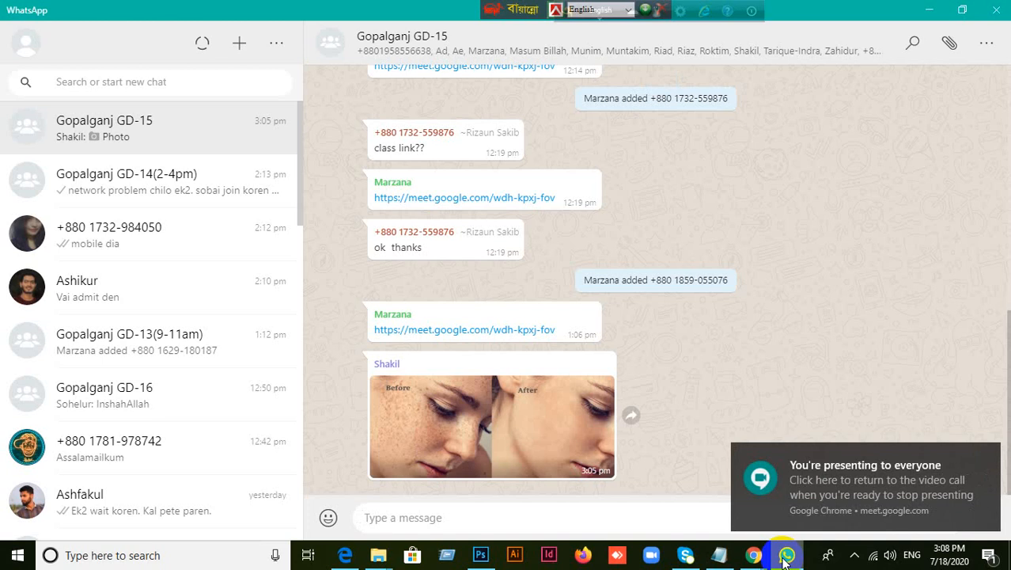
pyautogui.click(786, 557)
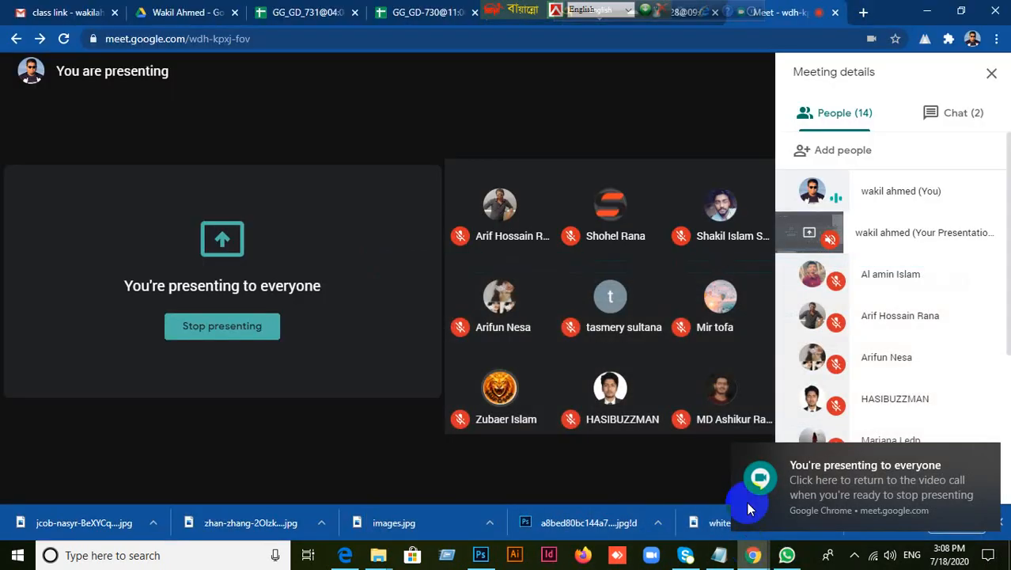
pyautogui.click(480, 555)
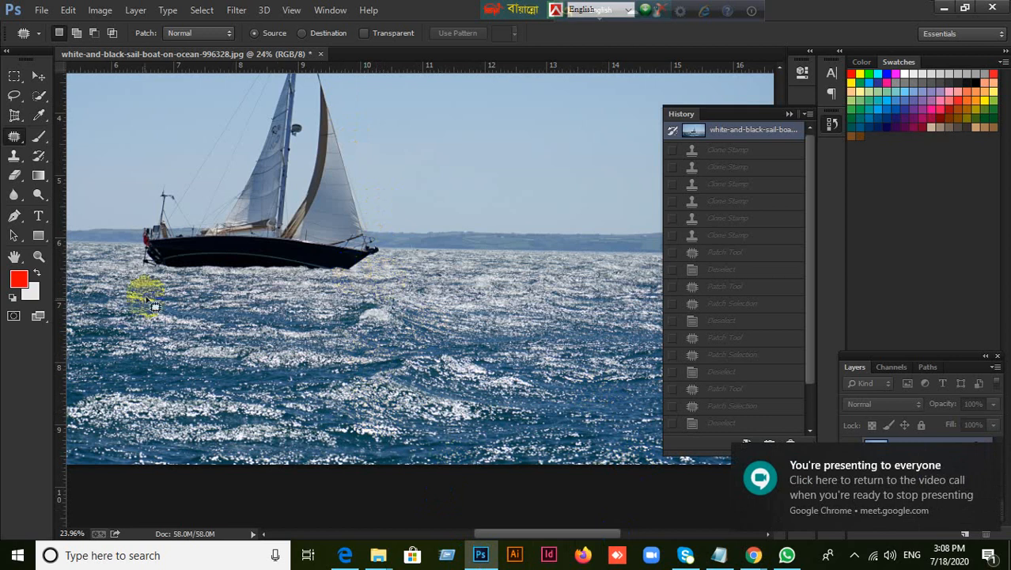
# With the Clone Stamp at brush size 100, sample the boat's hull and paint a copy of the hull onto the sea below
pyautogui.rightClick(7, 142)
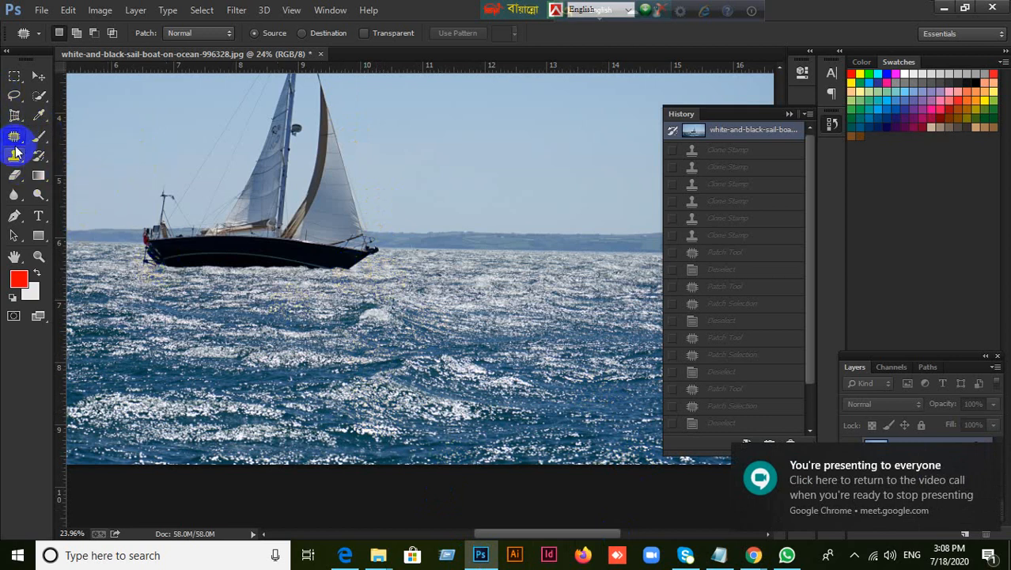
pyautogui.rightClick(9, 139)
pyautogui.click(406, 4)
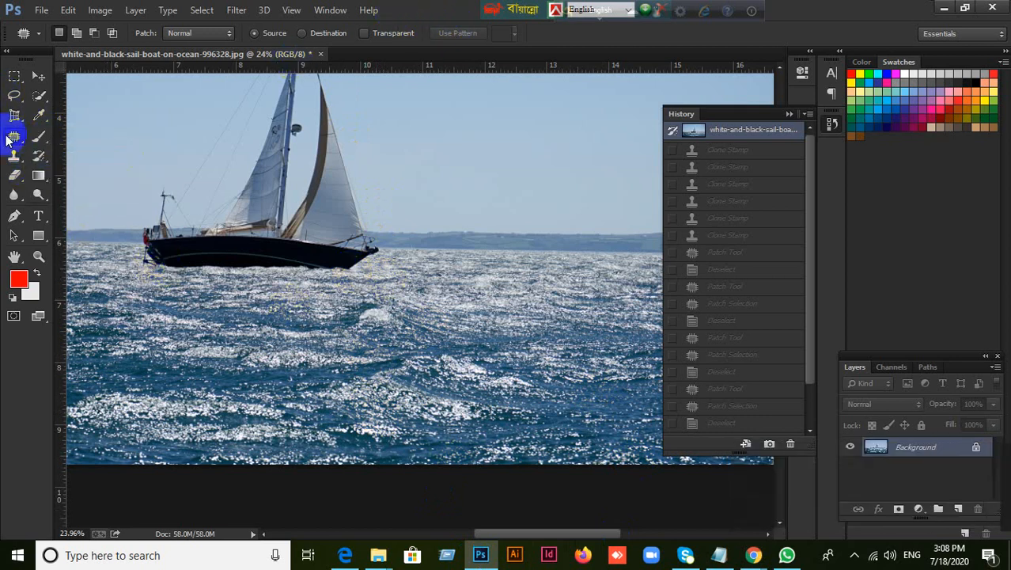
pyautogui.moveTo(13, 164); pyautogui.dragTo(62, 164)
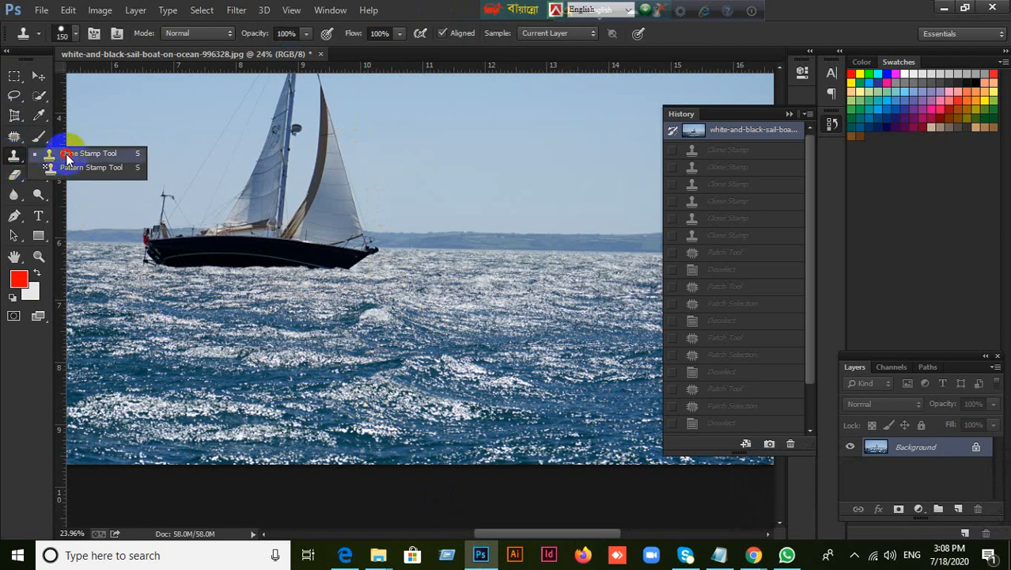
pyautogui.click(67, 158)
pyautogui.scroll(4, 211, 253)
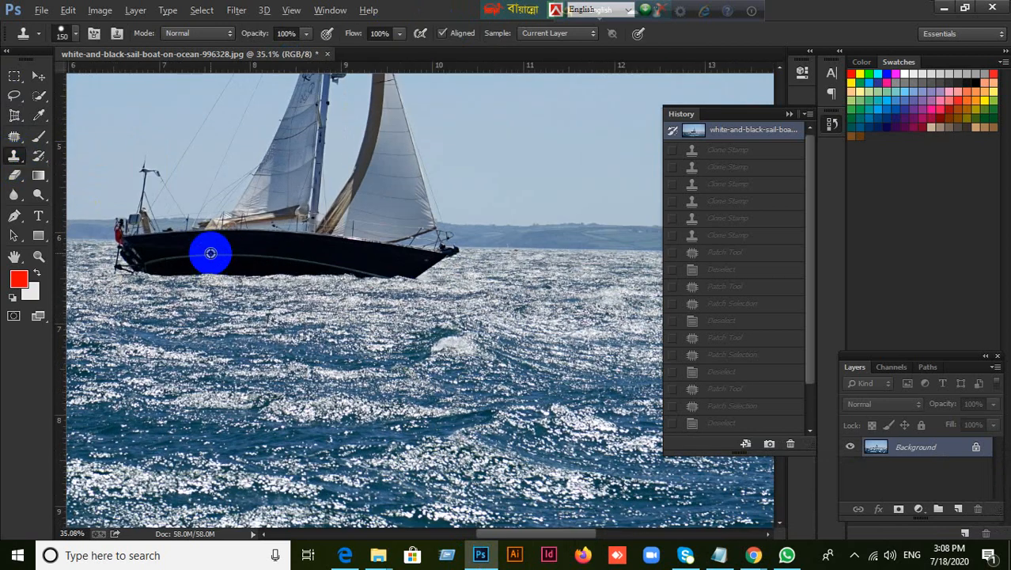
pyautogui.scroll(3, 259, 287)
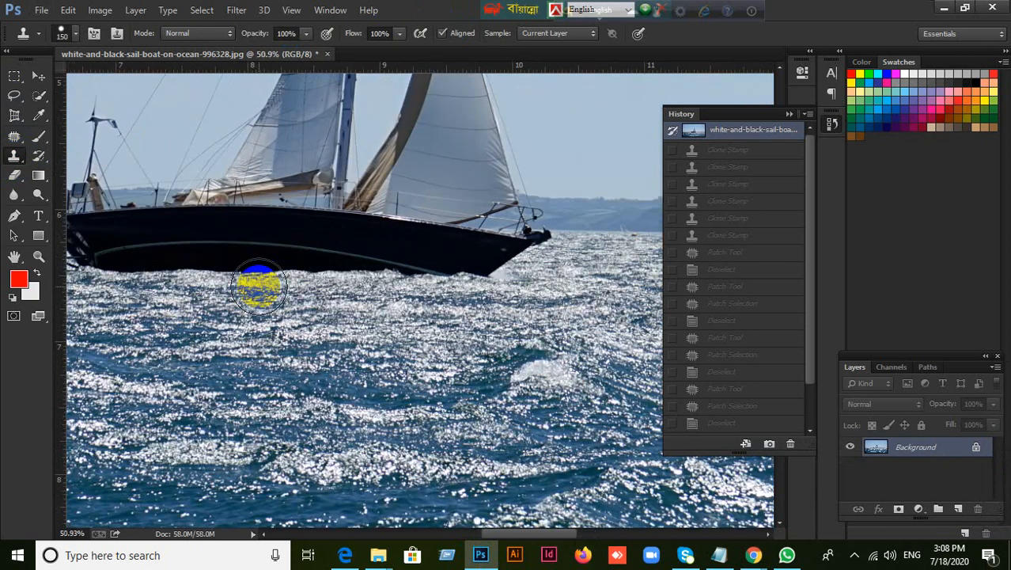
pyautogui.scroll(-1, 262, 286)
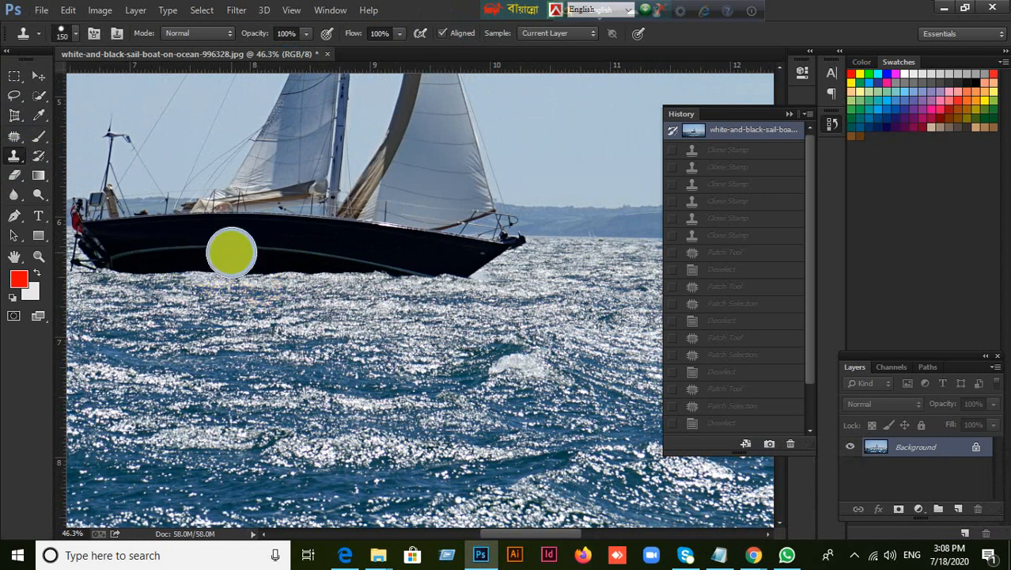
pyautogui.press('[')
pyautogui.press('[')
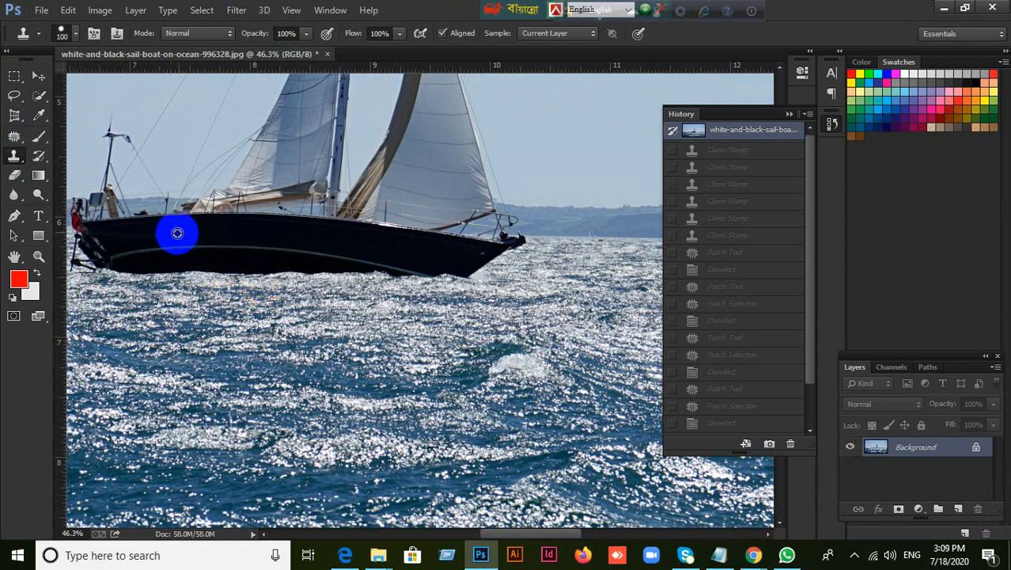
pyautogui.keyDown('alt'); pyautogui.click(210, 234); pyautogui.keyUp('alt')
pyautogui.moveTo(248, 383); pyautogui.dragTo(346, 363)
pyautogui.click(254, 368)
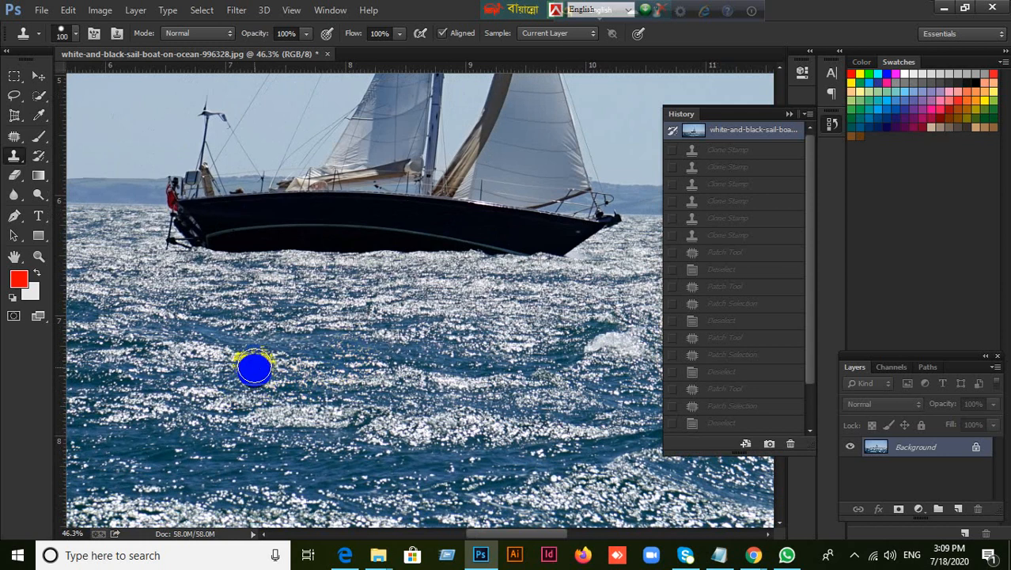
pyautogui.moveTo(251, 360)
pyautogui.mouseDown()
pyautogui.moveTo(362, 367)
pyautogui.moveTo(182, 344)
pyautogui.moveTo(363, 336)
pyautogui.moveTo(539, 358)
pyautogui.moveTo(472, 394)
pyautogui.moveTo(155, 396)
pyautogui.moveTo(113, 388)
pyautogui.moveTo(89, 339)
pyautogui.moveTo(95, 362)
pyautogui.moveTo(90, 350)
pyautogui.moveTo(138, 365)
pyautogui.moveTo(135, 353)
pyautogui.moveTo(187, 358)
pyautogui.moveTo(159, 376)
pyautogui.moveTo(487, 368)
pyautogui.moveTo(486, 378)
pyautogui.moveTo(456, 380)
pyautogui.moveTo(482, 375)
pyautogui.moveTo(108, 385)
pyautogui.moveTo(451, 387)
pyautogui.moveTo(511, 362)
pyautogui.mouseUp()
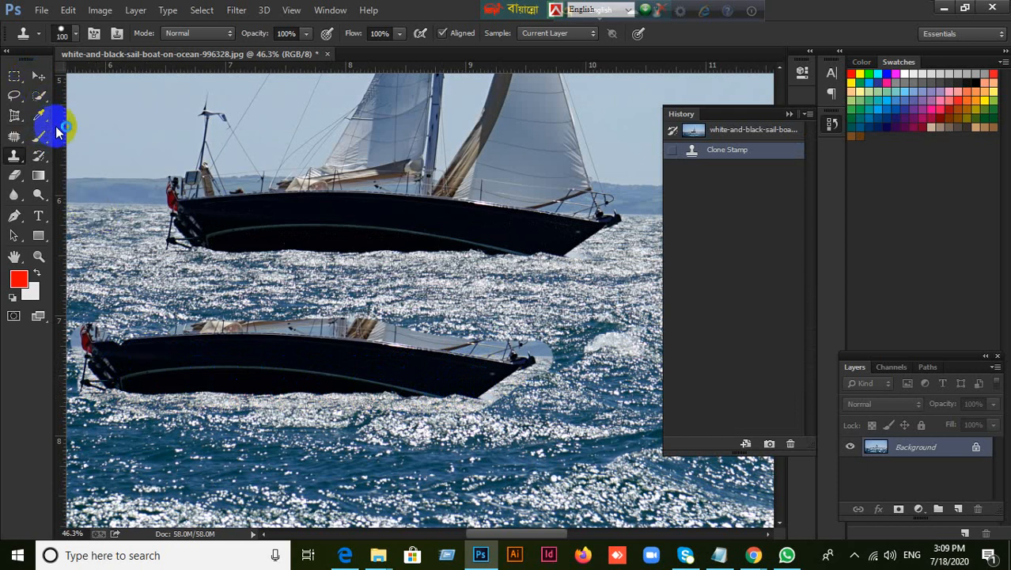
# With the Patch Tool, replace the pale area just ahead of the copied boat's bow tip with sea texture
pyautogui.scroll(2, 521, 417)
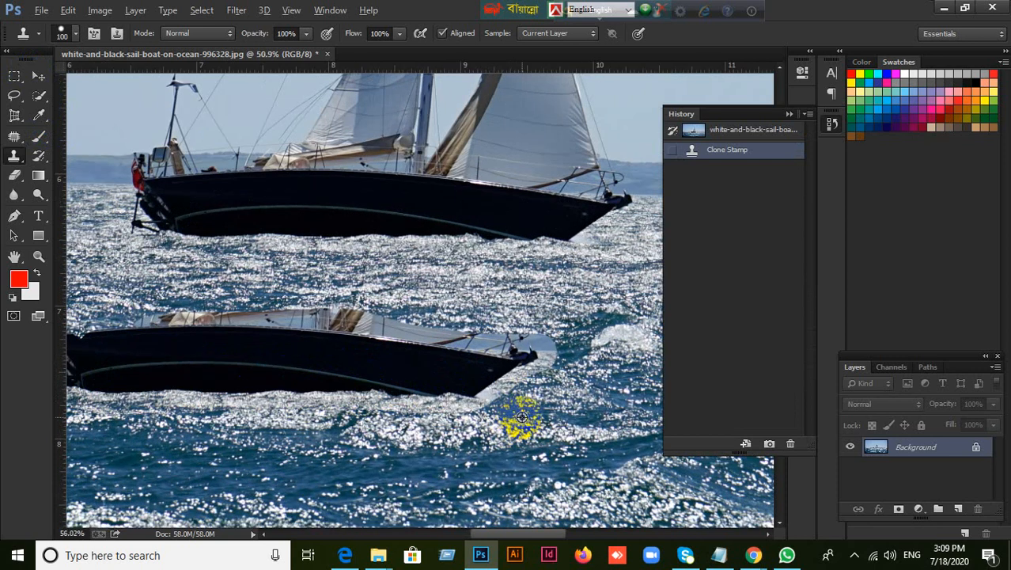
pyautogui.scroll(4, 522, 417)
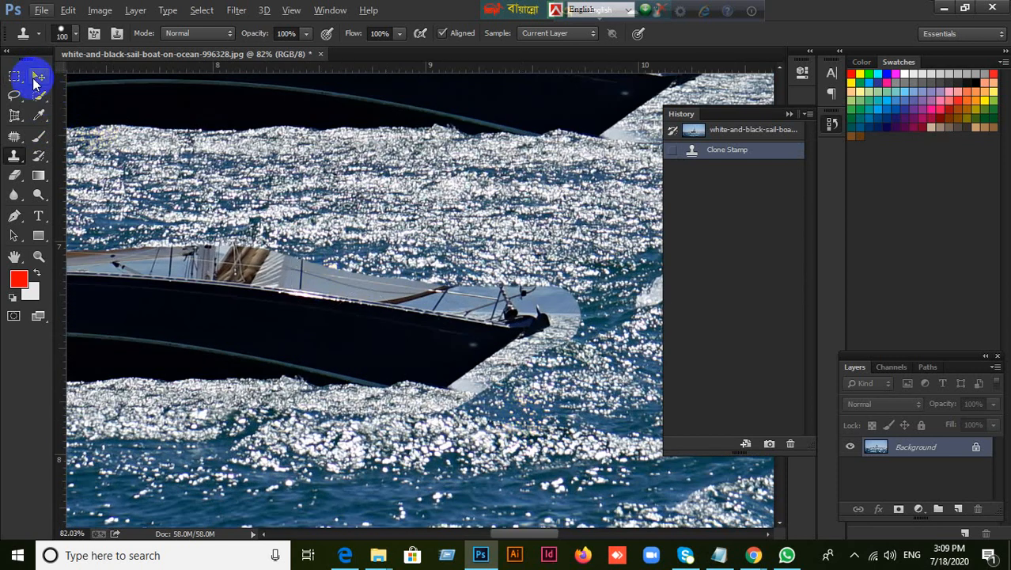
pyautogui.click(37, 78)
pyautogui.click(14, 135)
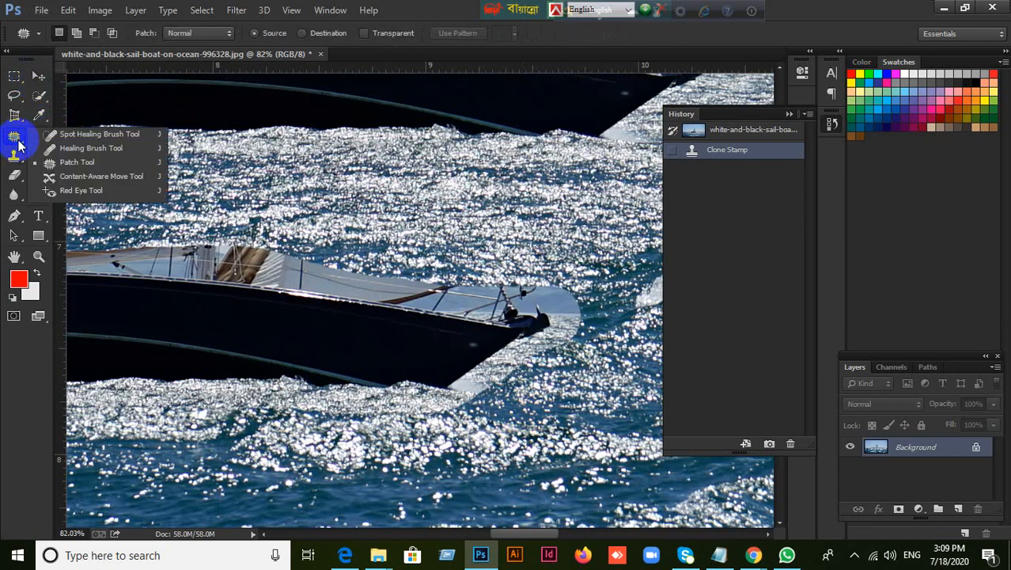
pyautogui.click(81, 164)
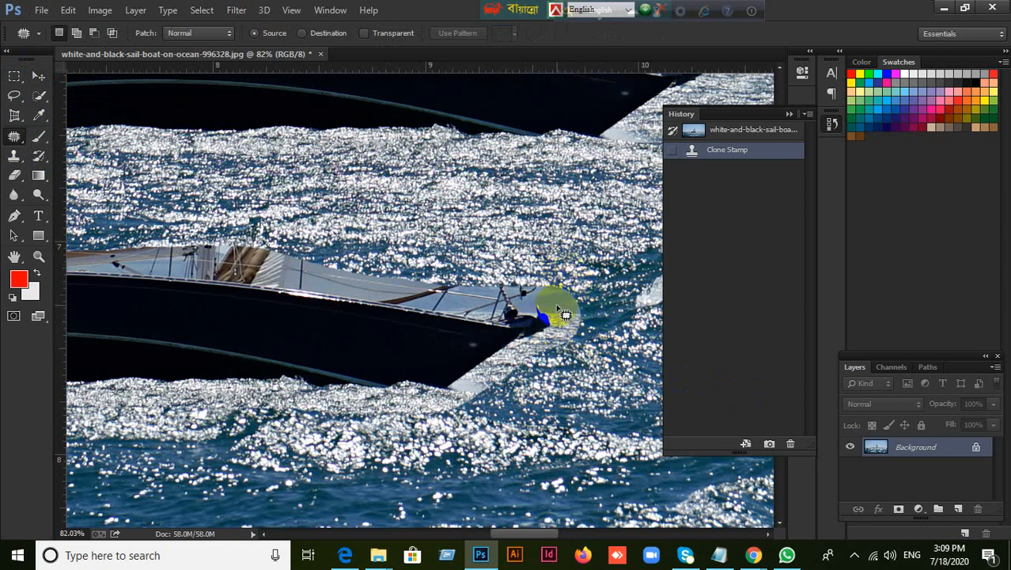
pyautogui.scroll(2, 558, 305)
pyautogui.scroll(3, 573, 307)
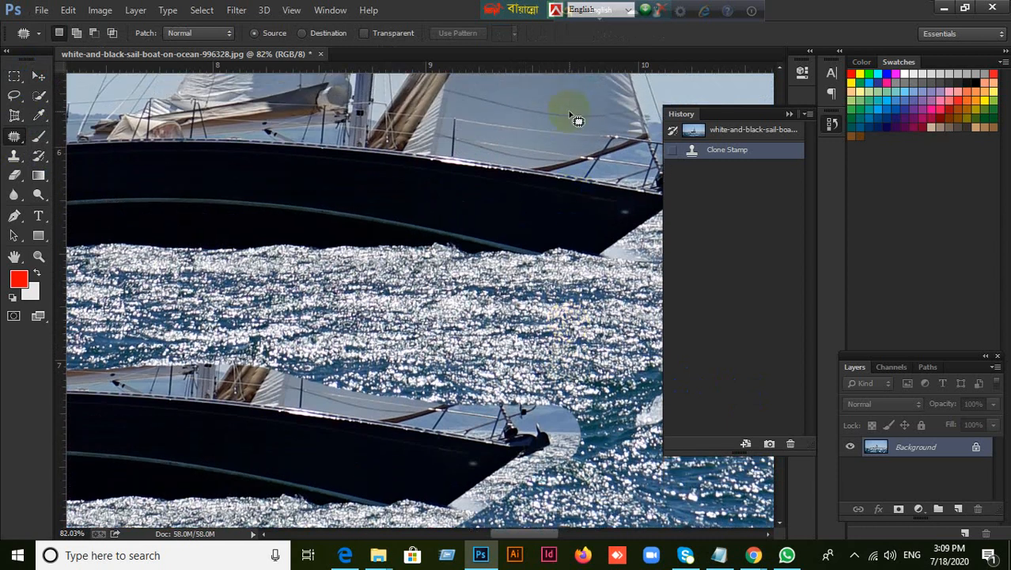
pyautogui.scroll(2, 577, 119)
pyautogui.scroll(-5, 562, 373)
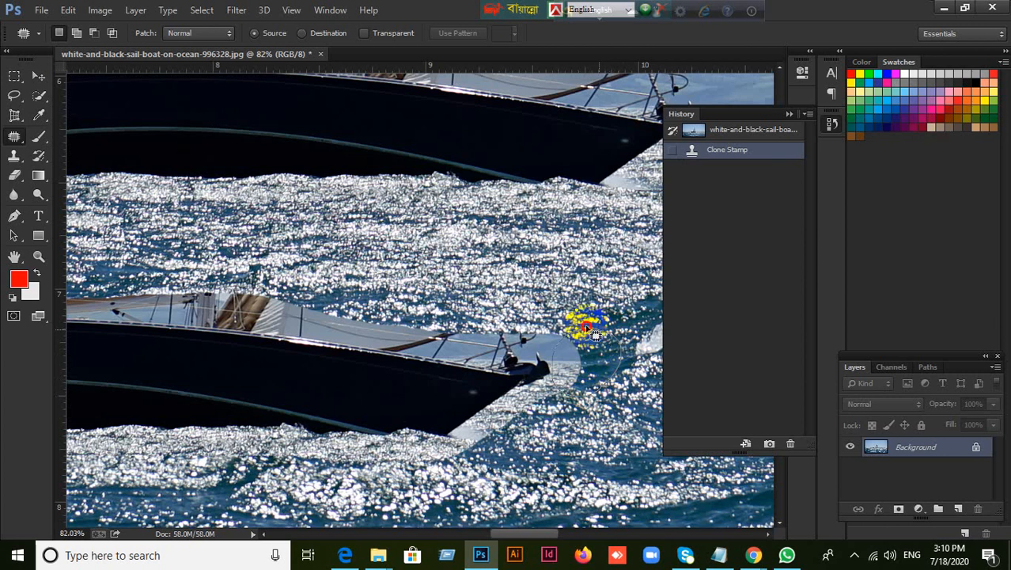
pyautogui.moveTo(569, 348); pyautogui.dragTo(583, 255)
pyautogui.moveTo(571, 293); pyautogui.dragTo(571, 293)
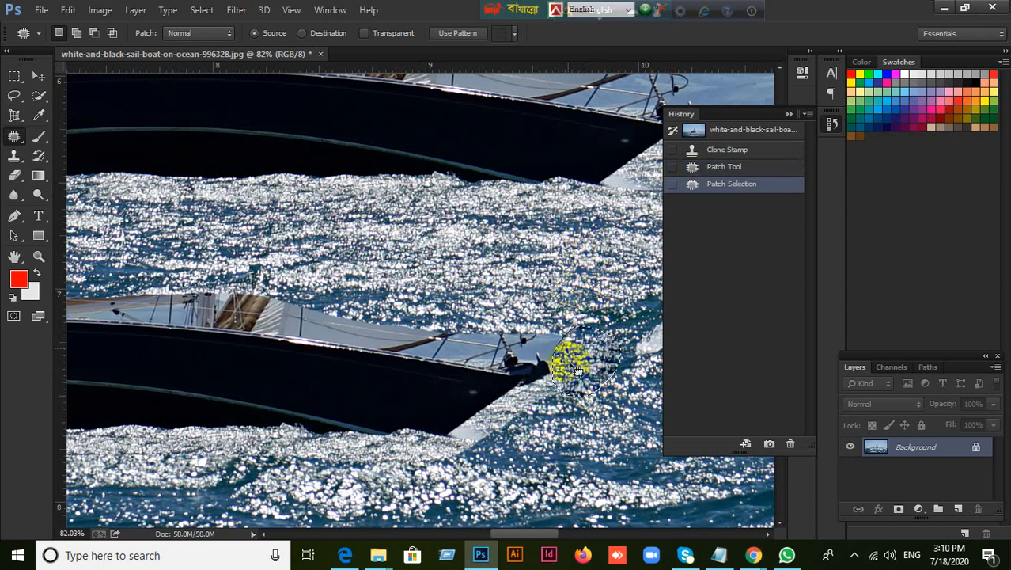
# Outline the leftover pale strip above the copied boat's bow tip and patch it with nearby sea texture
pyautogui.moveTo(589, 390); pyautogui.dragTo(551, 364)
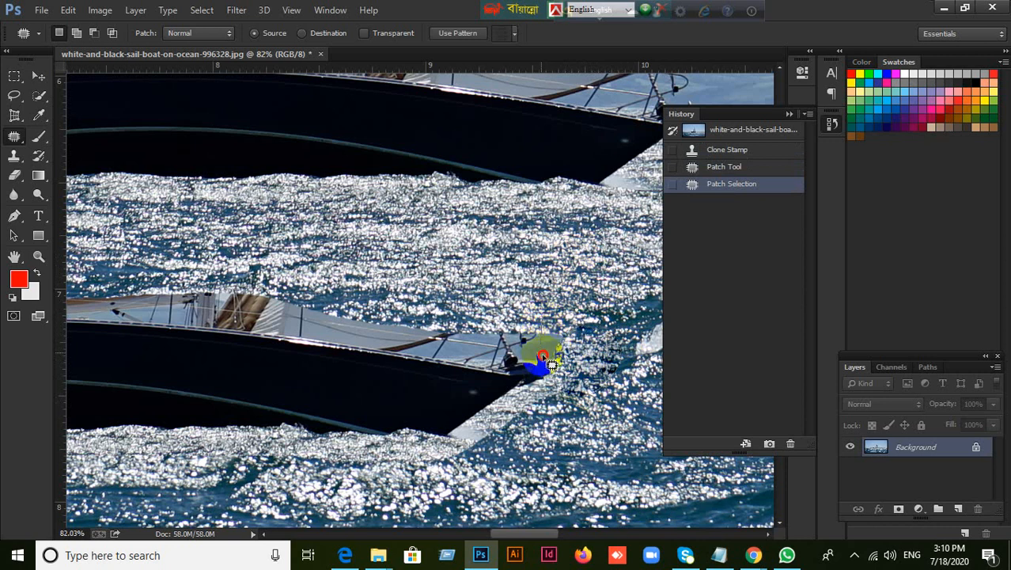
pyautogui.moveTo(554, 323); pyautogui.dragTo(587, 299)
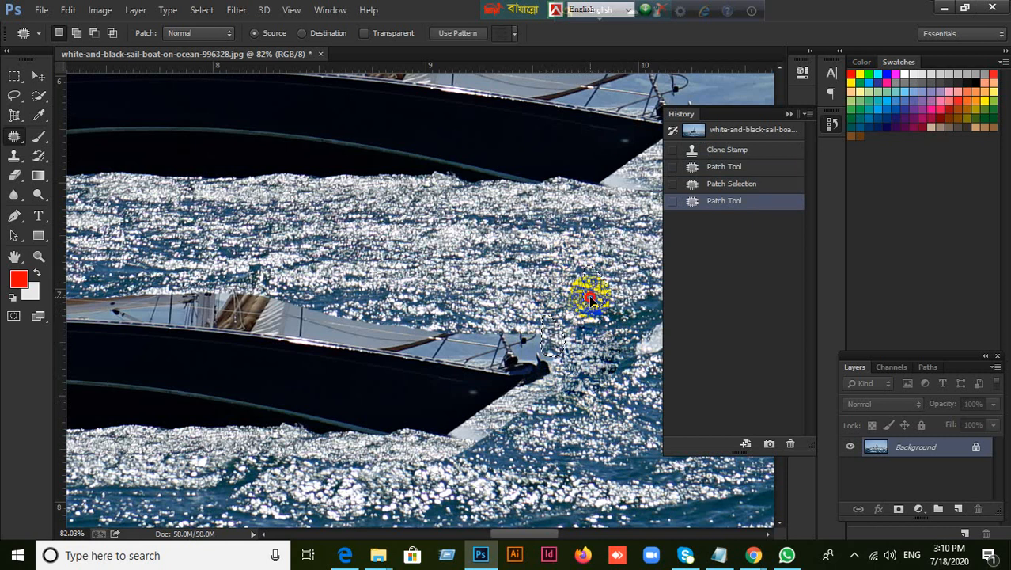
pyautogui.moveTo(589, 294); pyautogui.dragTo(588, 295)
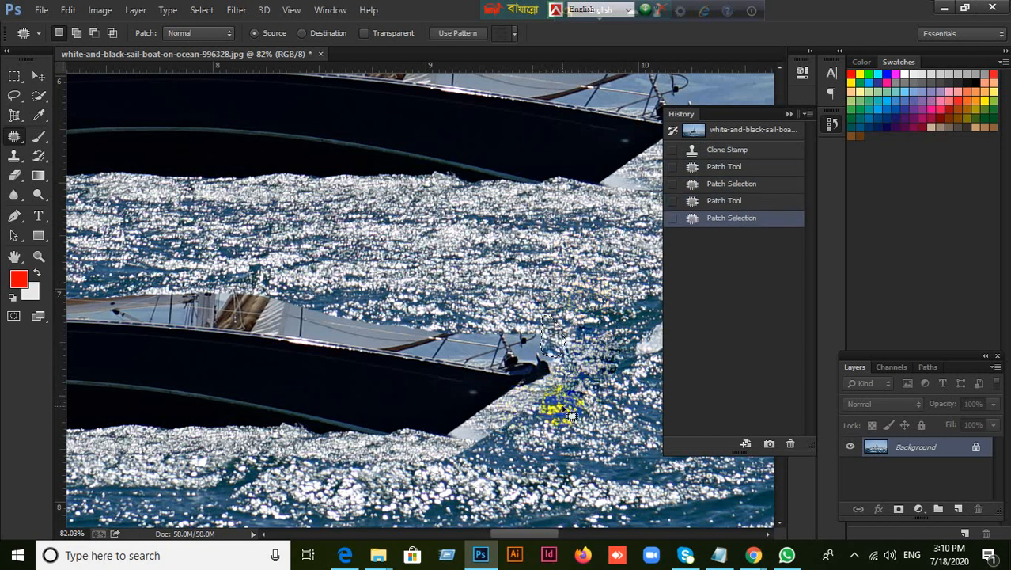
# Patch the pale wedge under the copied boat's bow at the waterline with sea texture
pyautogui.scroll(-1, 557, 407)
pyautogui.scroll(-2, 562, 407)
pyautogui.scroll(2, 562, 407)
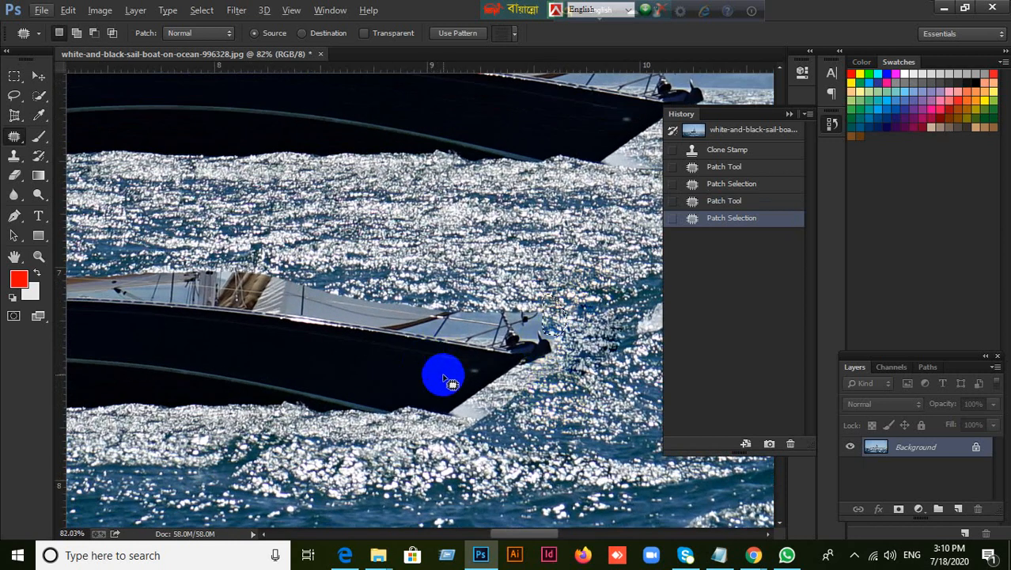
pyautogui.scroll(-1, 427, 376)
pyautogui.scroll(-1, 427, 375)
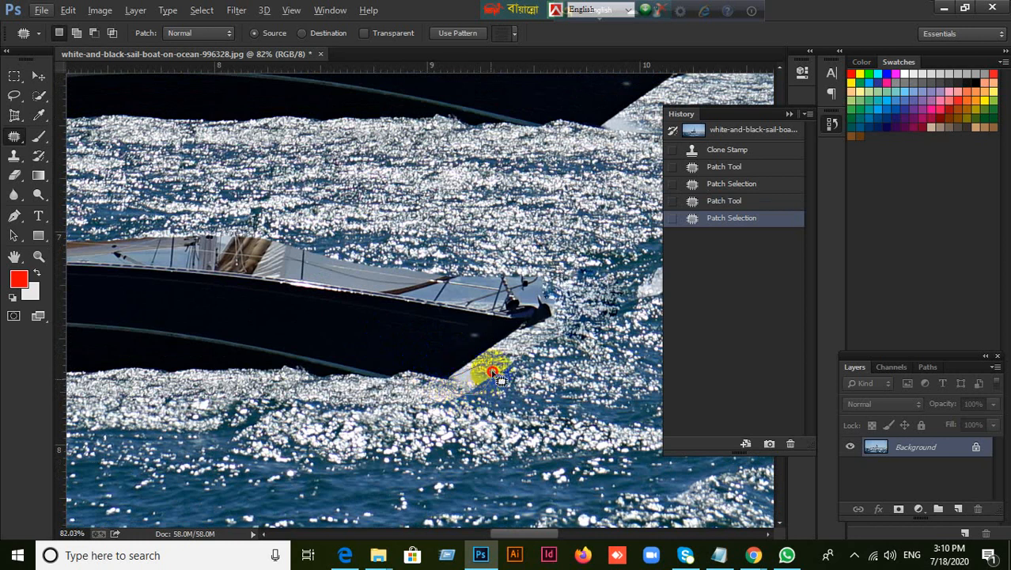
pyautogui.moveTo(459, 373)
pyautogui.mouseDown()
pyautogui.moveTo(517, 400)
pyautogui.moveTo(501, 338)
pyautogui.moveTo(520, 342)
pyautogui.mouseUp()
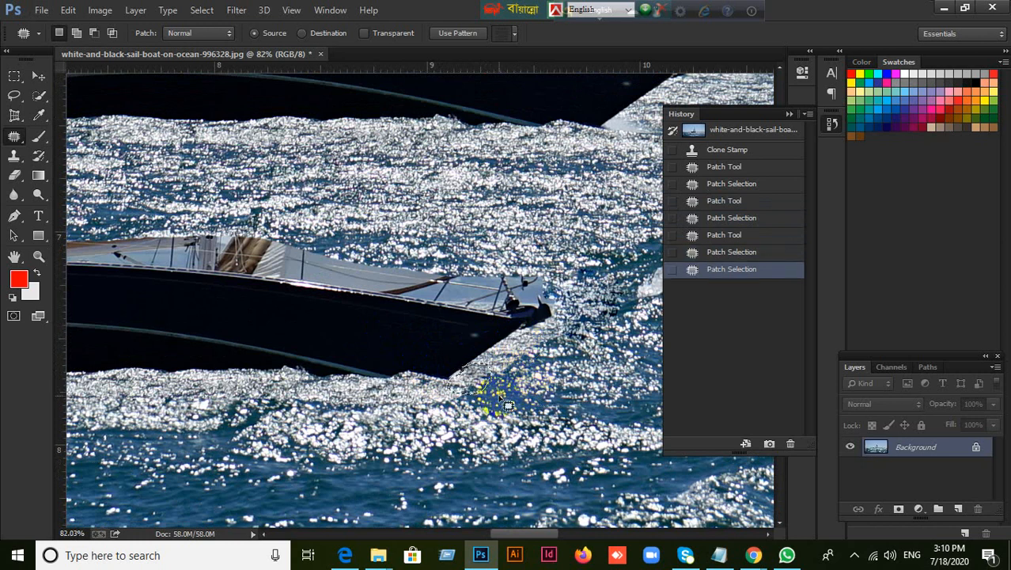
pyautogui.moveTo(424, 394)
pyautogui.mouseDown()
pyautogui.moveTo(378, 417)
pyautogui.moveTo(396, 427)
pyautogui.mouseUp()
# Patch the pale areas beside the flag and behind the copied boat's stern with sea texture
pyautogui.moveTo(285, 427); pyautogui.dragTo(524, 443)
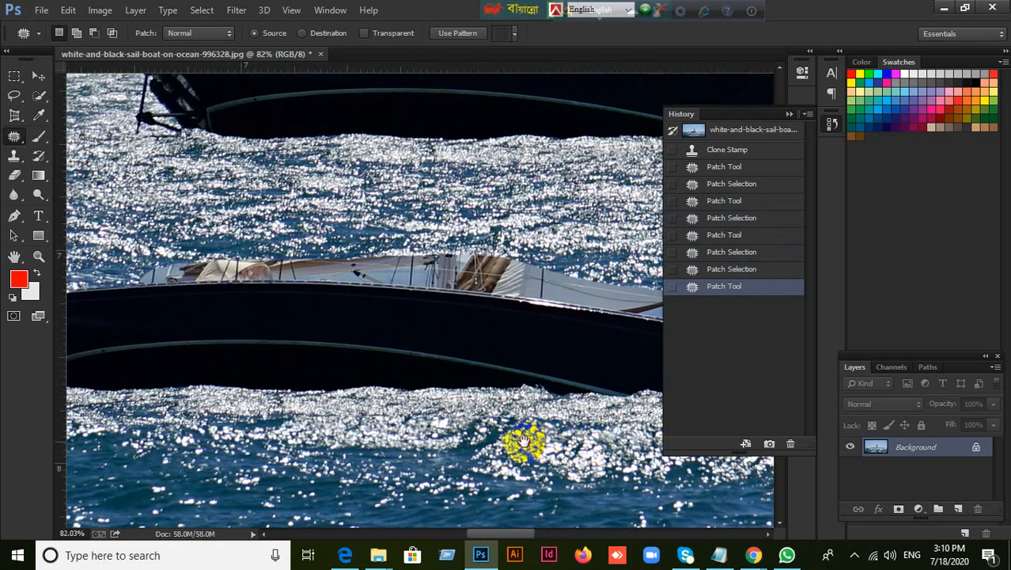
pyautogui.moveTo(239, 422); pyautogui.dragTo(463, 420)
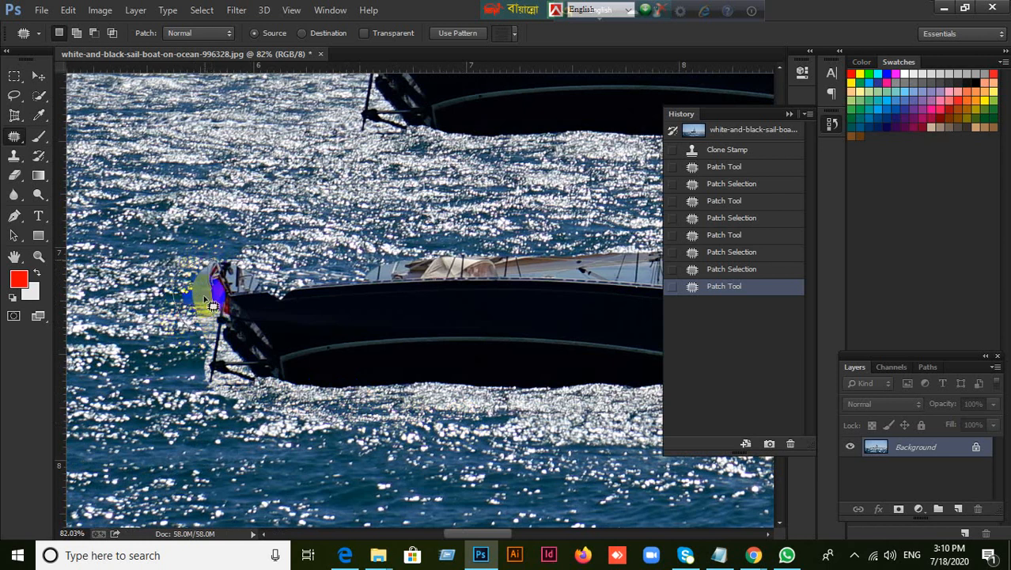
pyautogui.moveTo(204, 299); pyautogui.dragTo(209, 307)
pyautogui.moveTo(206, 306); pyautogui.dragTo(167, 213)
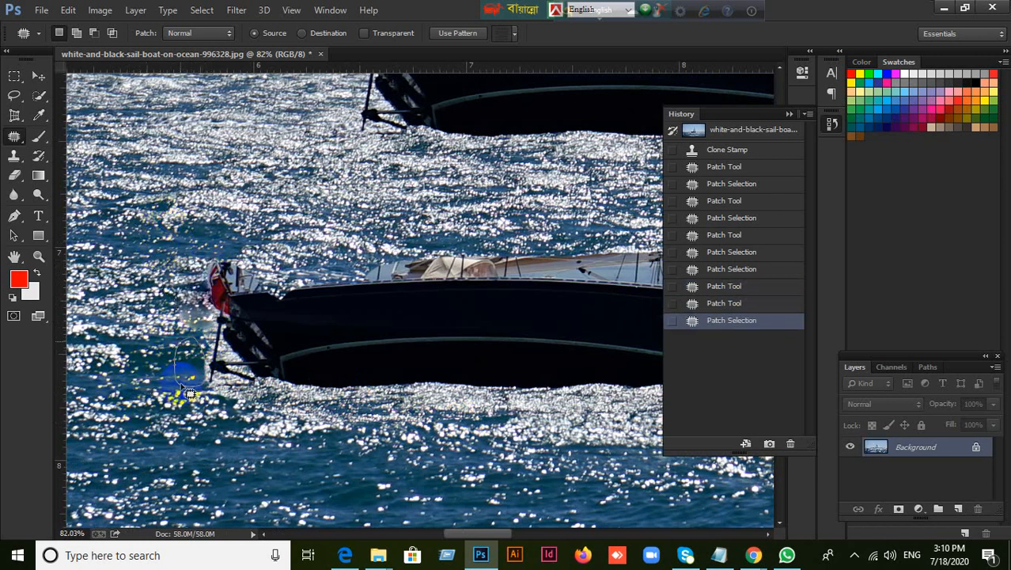
pyautogui.moveTo(181, 385); pyautogui.dragTo(156, 286)
# Patch part of the sails and rigging above the middle of the copied hull with sea texture, and clear the selection
pyautogui.moveTo(460, 377)
pyautogui.mouseDown()
pyautogui.moveTo(368, 410)
pyautogui.moveTo(339, 440)
pyautogui.mouseUp()
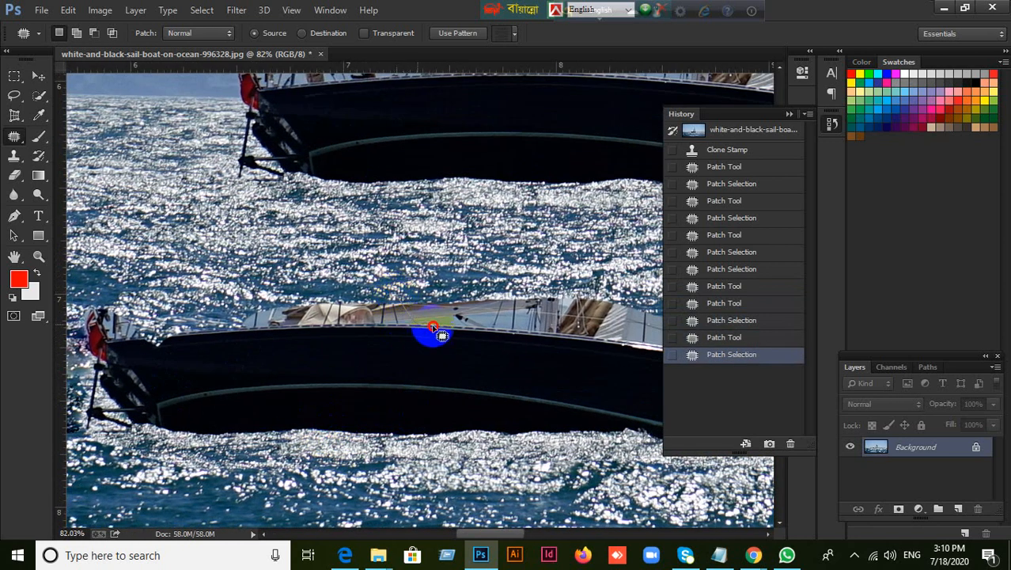
pyautogui.moveTo(390, 293)
pyautogui.mouseDown()
pyautogui.moveTo(399, 298)
pyautogui.moveTo(436, 253)
pyautogui.mouseUp()
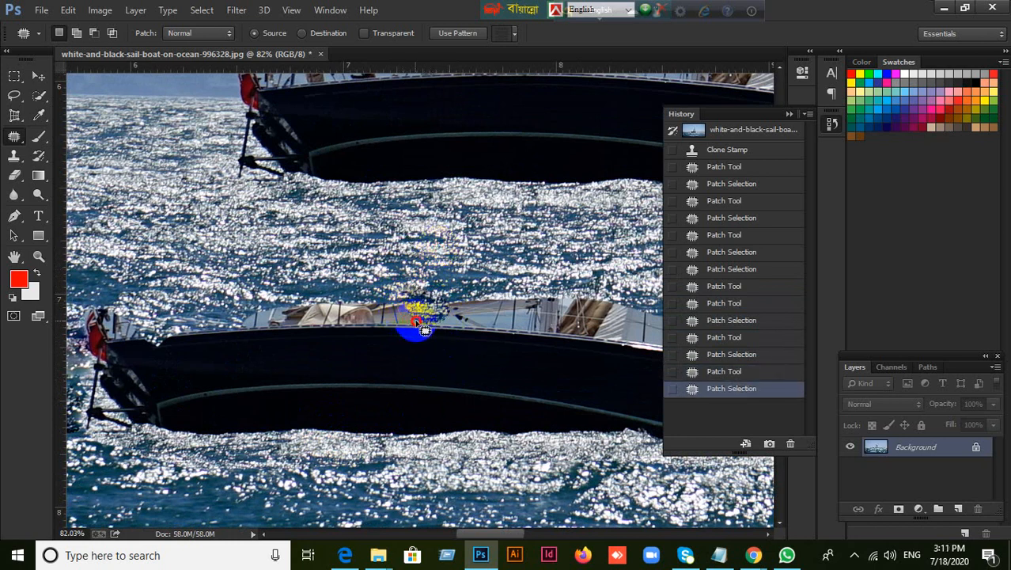
pyautogui.moveTo(405, 297)
pyautogui.mouseDown()
pyautogui.moveTo(420, 319)
pyautogui.moveTo(403, 315)
pyautogui.moveTo(418, 266)
pyautogui.mouseUp()
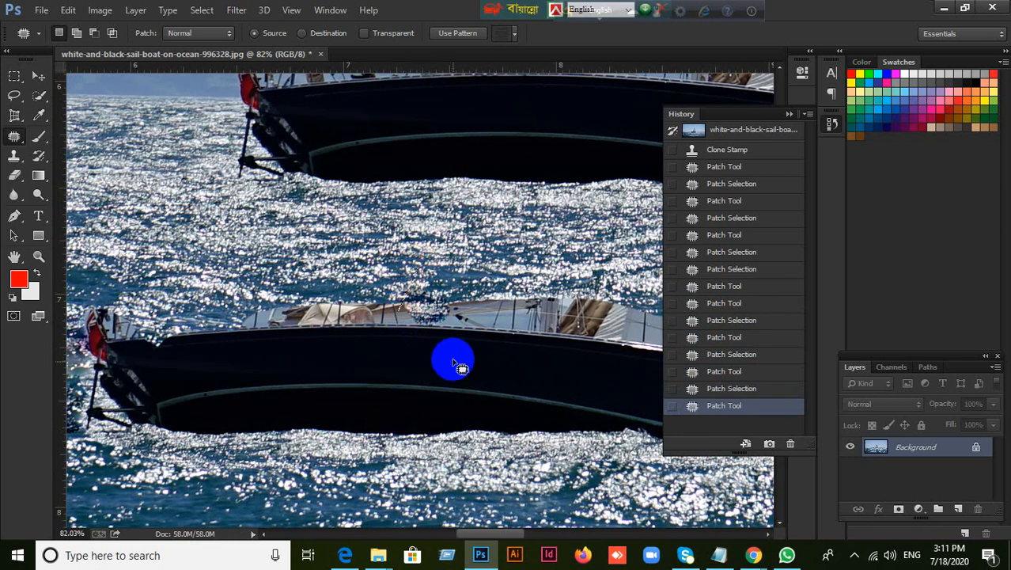
pyautogui.click(424, 391)
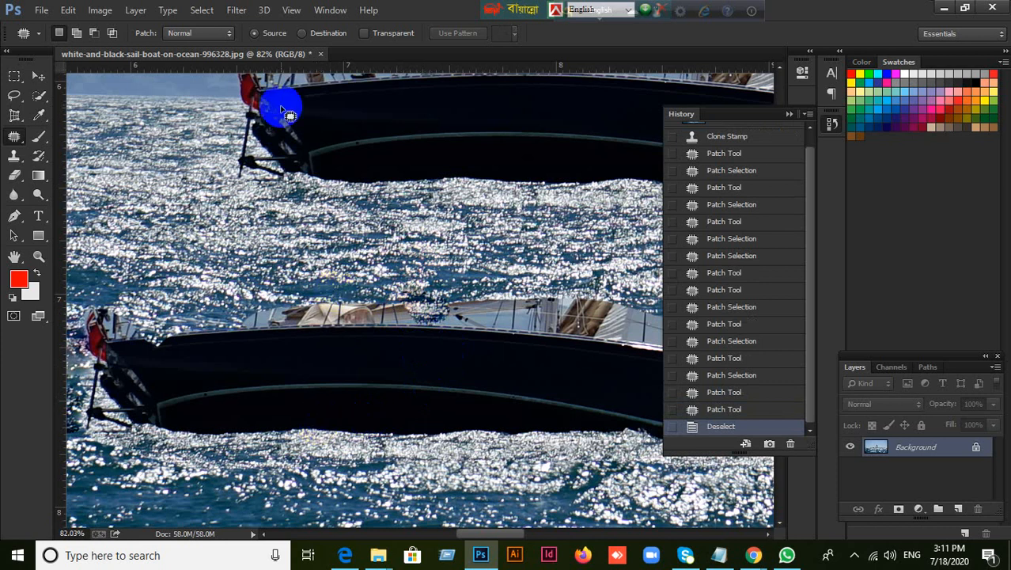
# Close the sailboat image without saving its changes
pyautogui.click(321, 55)
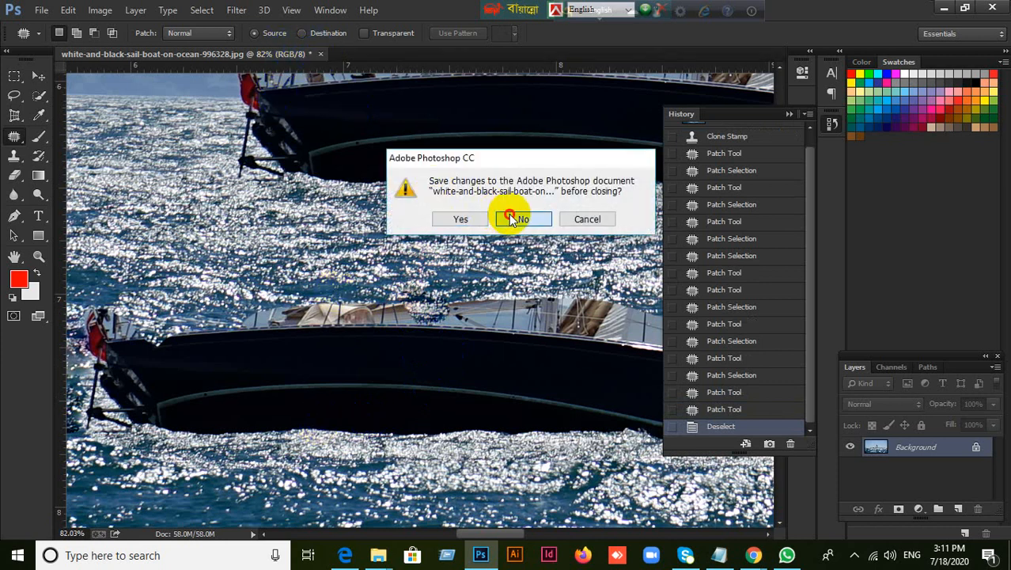
pyautogui.click(511, 216)
pyautogui.click(39, 86)
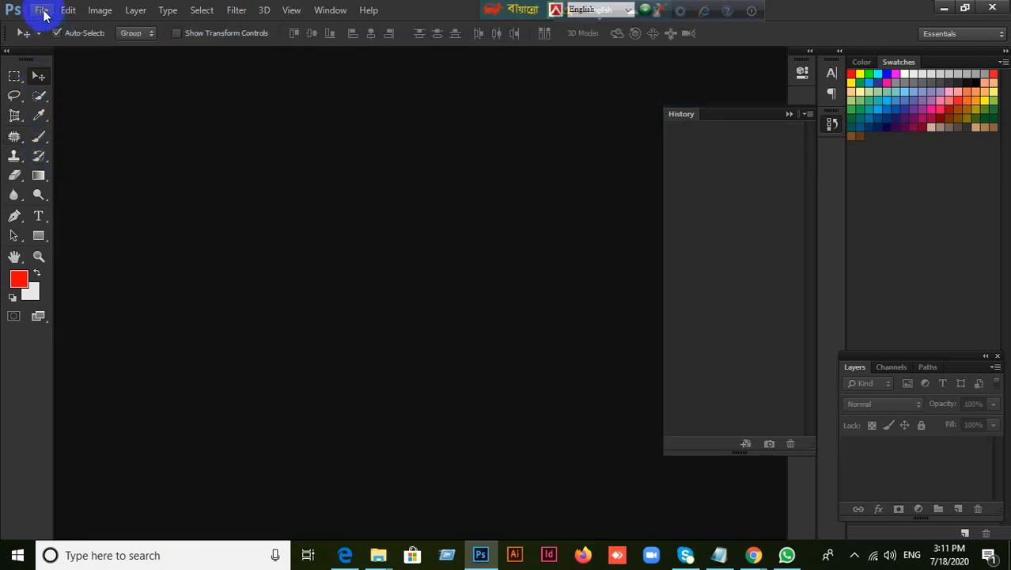
# Open the acne image from the Sample Image folder on the Desktop
pyautogui.click(42, 11)
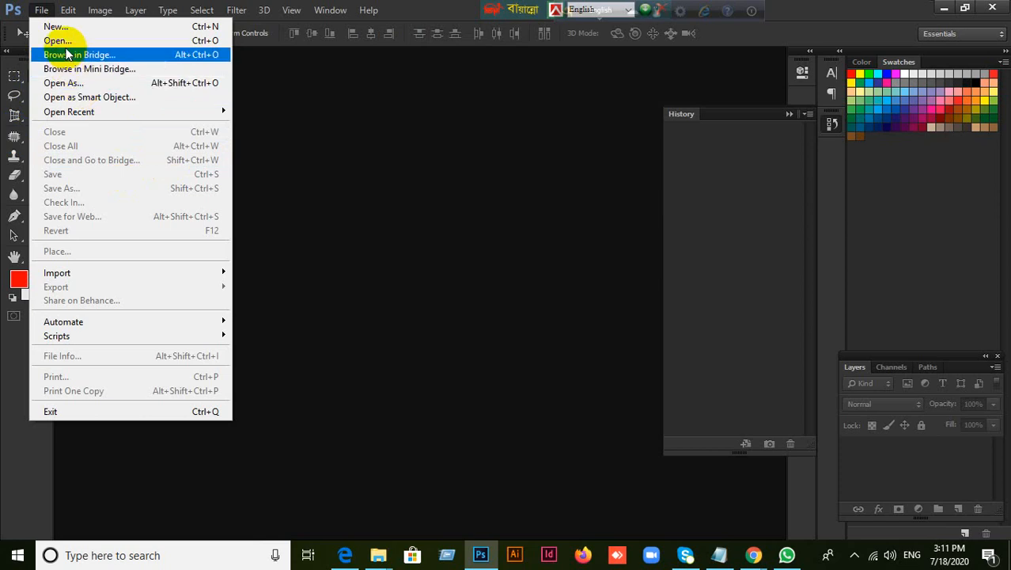
pyautogui.click(62, 40)
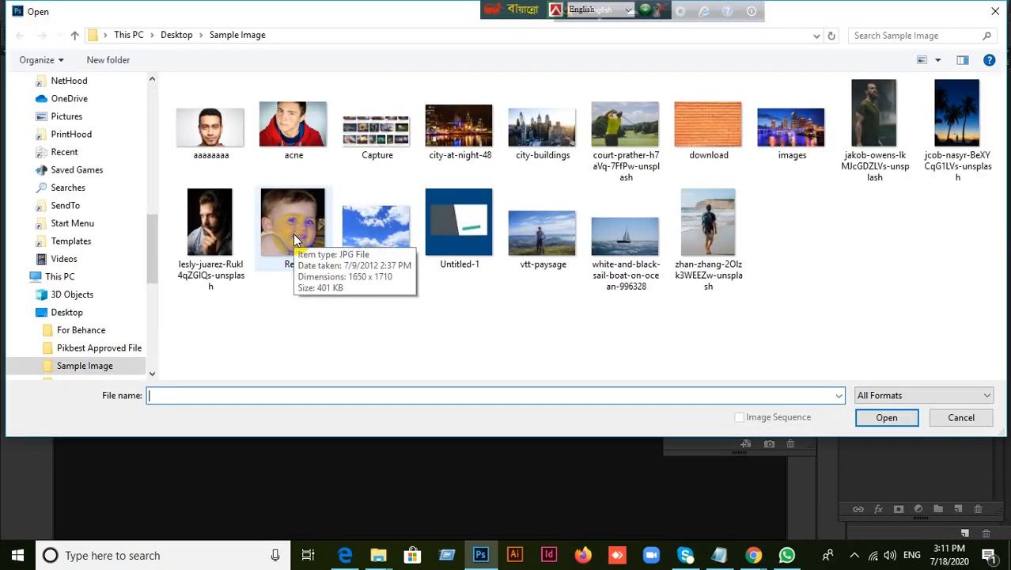
pyautogui.click(326, 147)
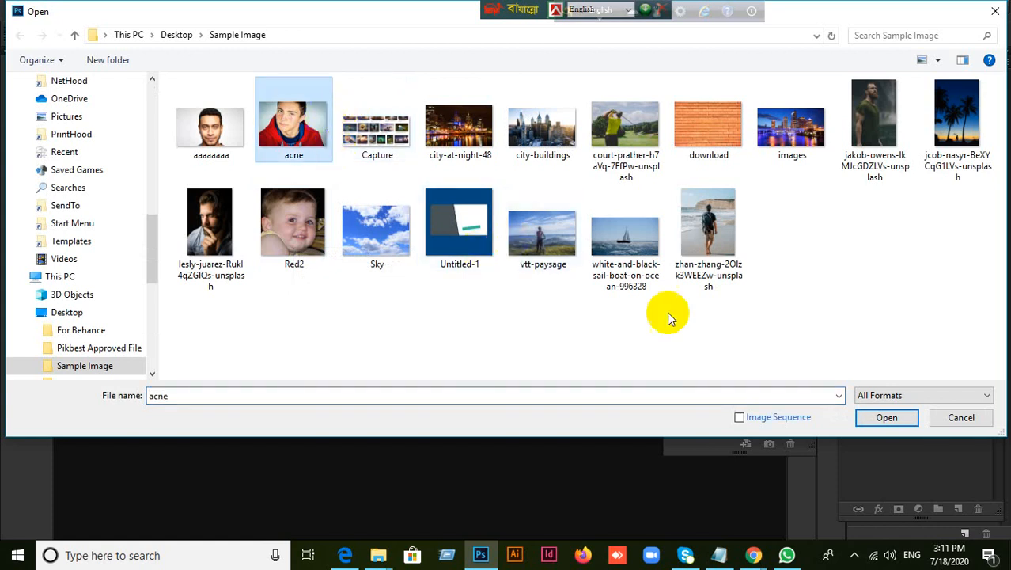
pyautogui.click(887, 417)
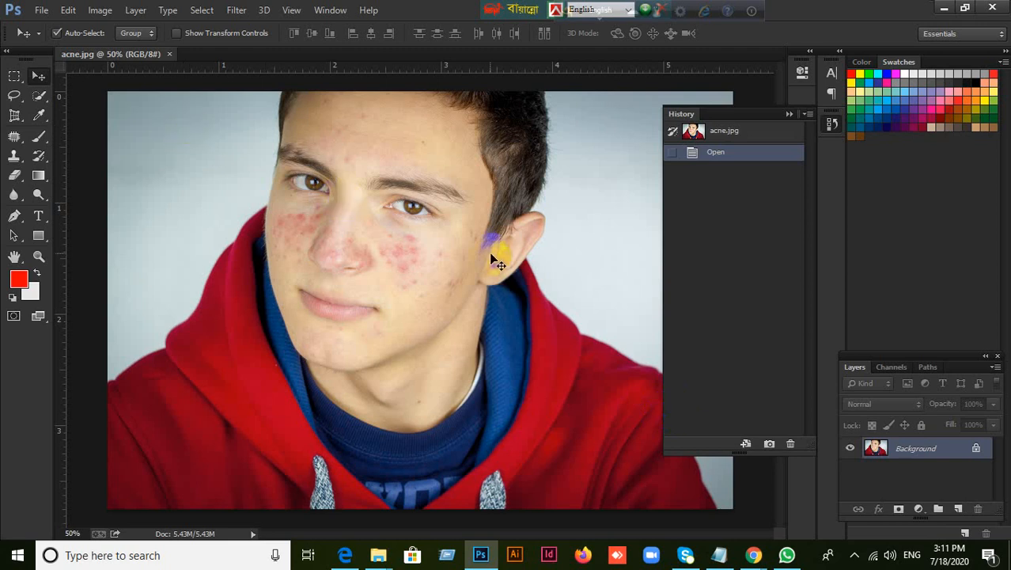
# Switch from the Patch Tool to the Spot Healing Brush for retouching the blemished cheek beside the nose
pyautogui.scroll(5, 422, 240)
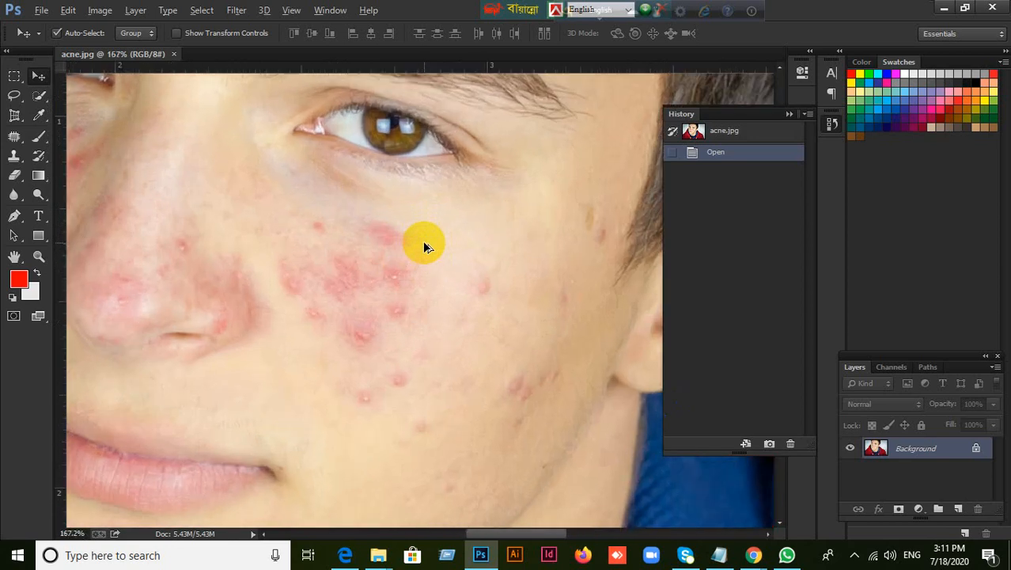
pyautogui.click(14, 135)
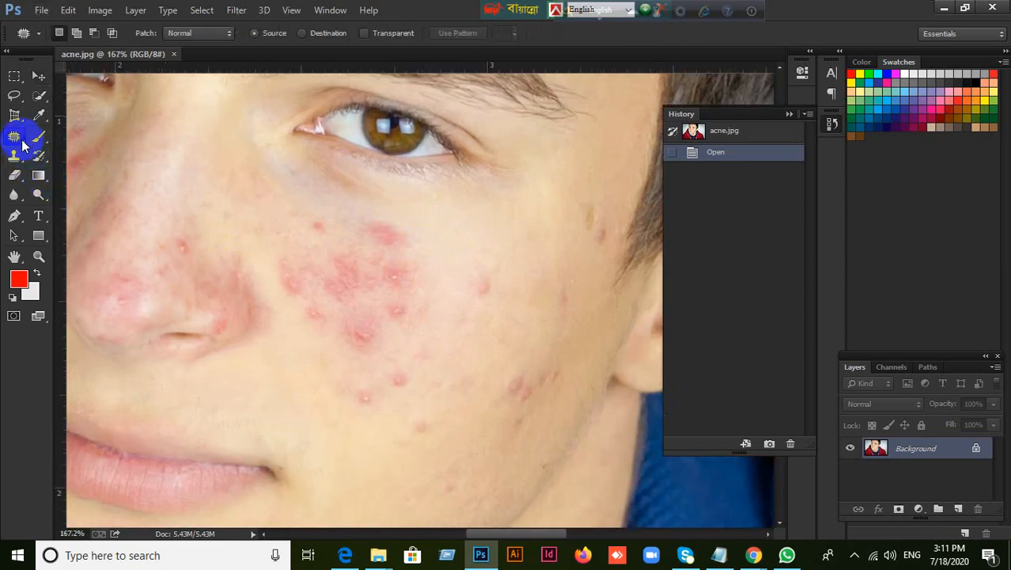
pyautogui.click(442, 11)
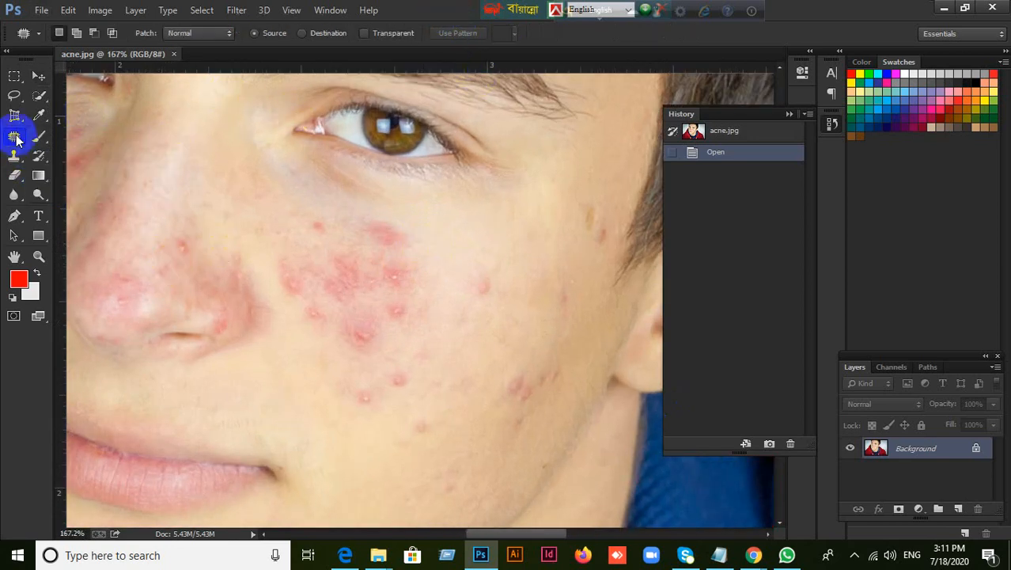
pyautogui.rightClick(16, 136)
pyautogui.click(71, 129)
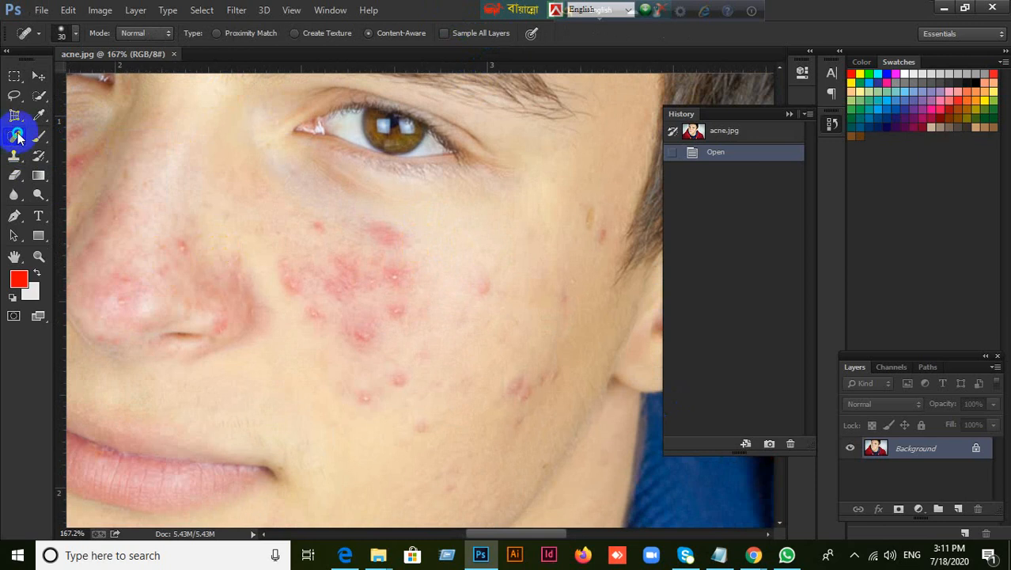
pyautogui.rightClick(18, 137)
pyautogui.click(71, 129)
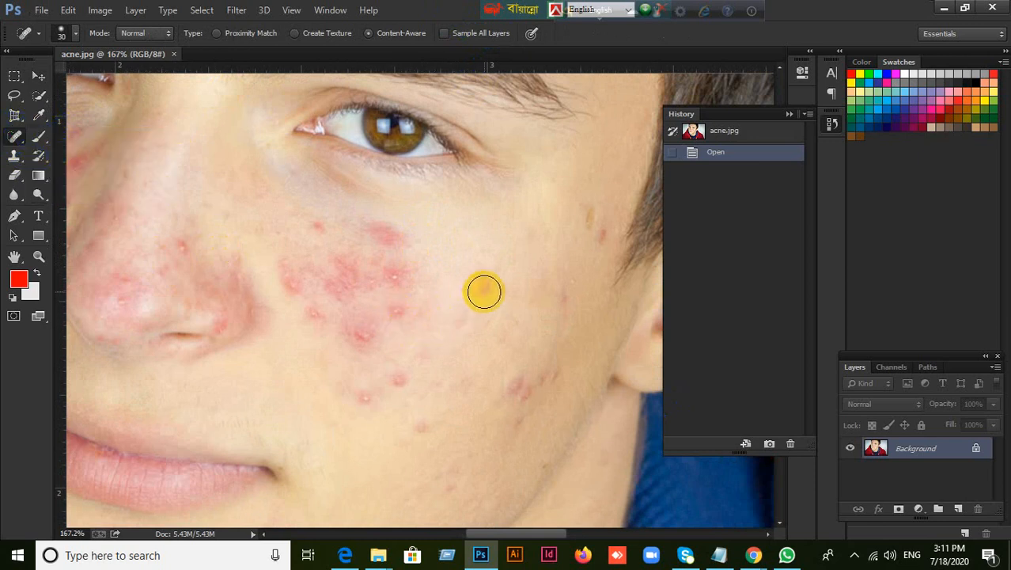
# Set the healing brush's hardness to 100% and heal the isolated pimple at the middle of the outer cheek
pyautogui.rightClick(486, 292)
pyautogui.click(462, 32)
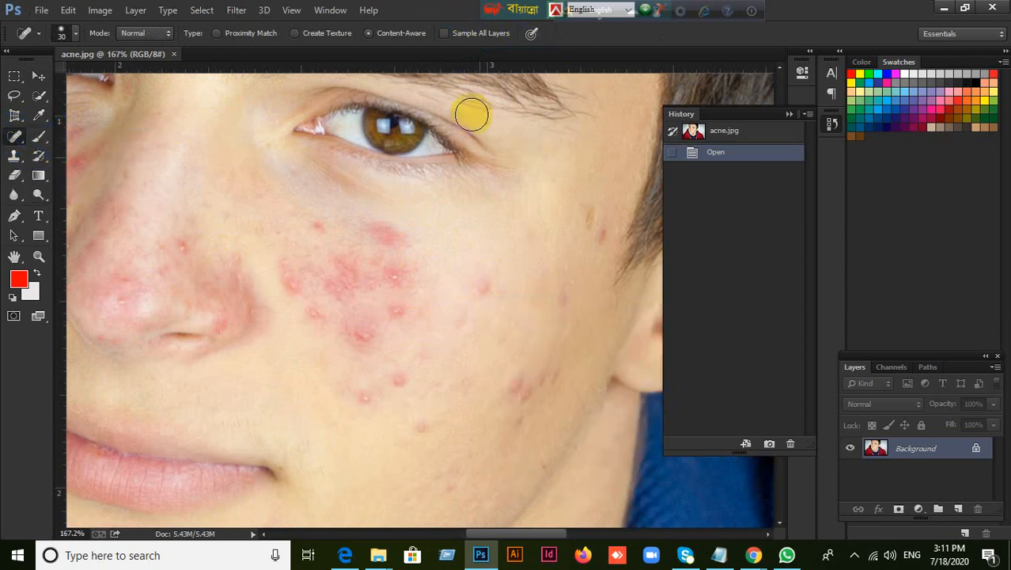
pyautogui.rightClick(492, 228)
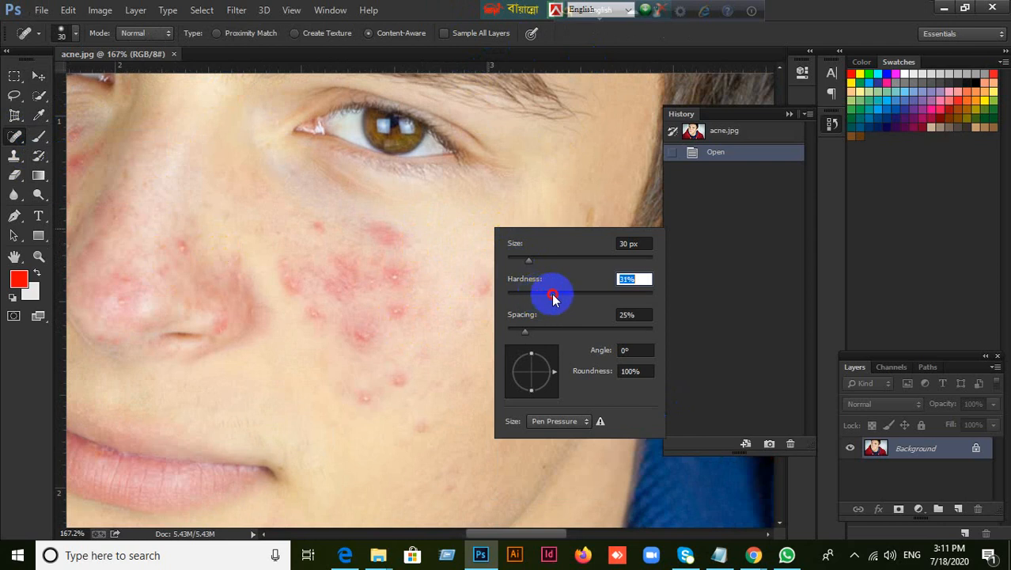
pyautogui.moveTo(552, 296); pyautogui.dragTo(641, 297)
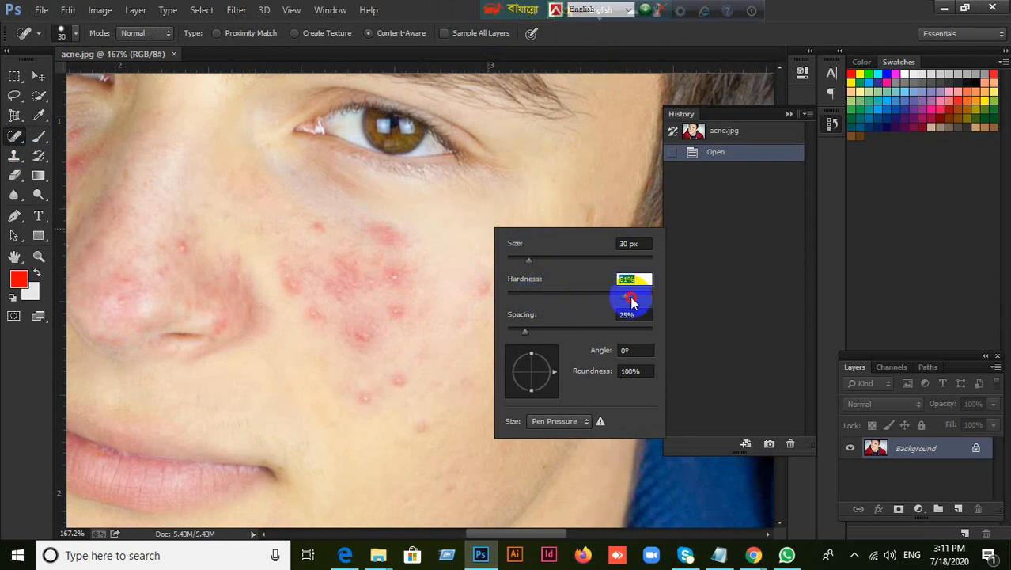
pyautogui.click(434, 6)
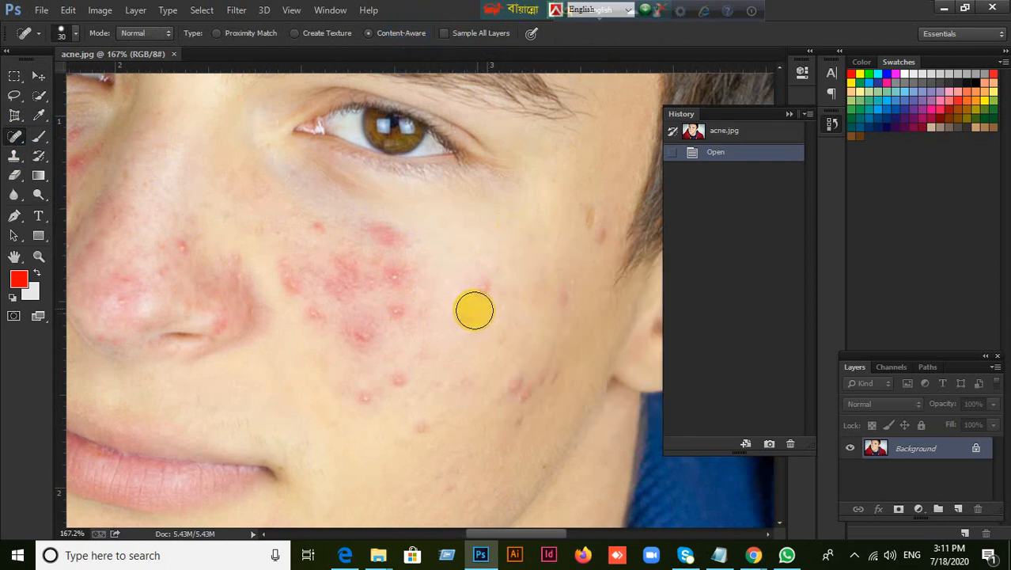
pyautogui.click(483, 288)
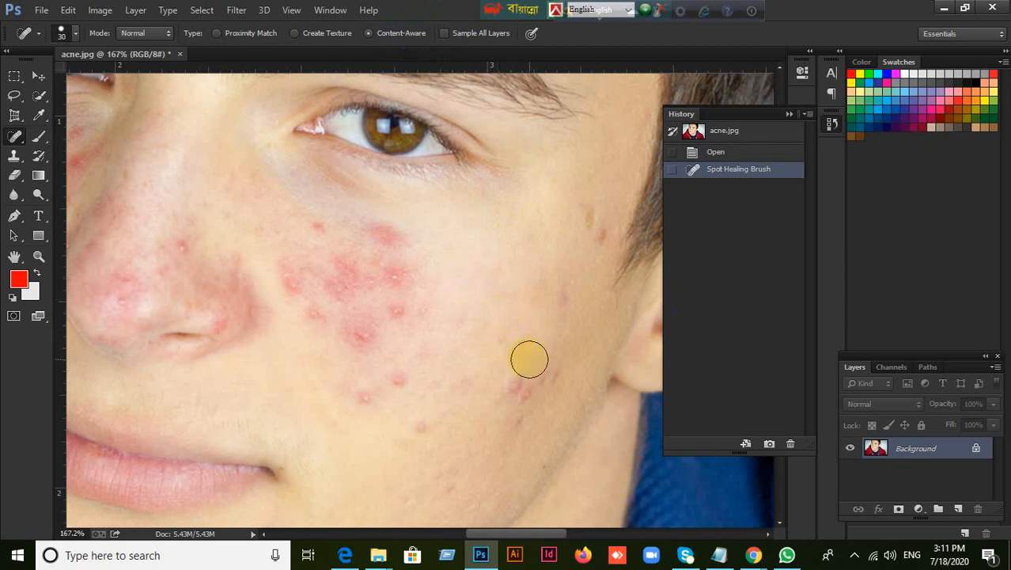
# Set the Spot Healing Brush's hardness to 42%
pyautogui.rightClick(483, 277)
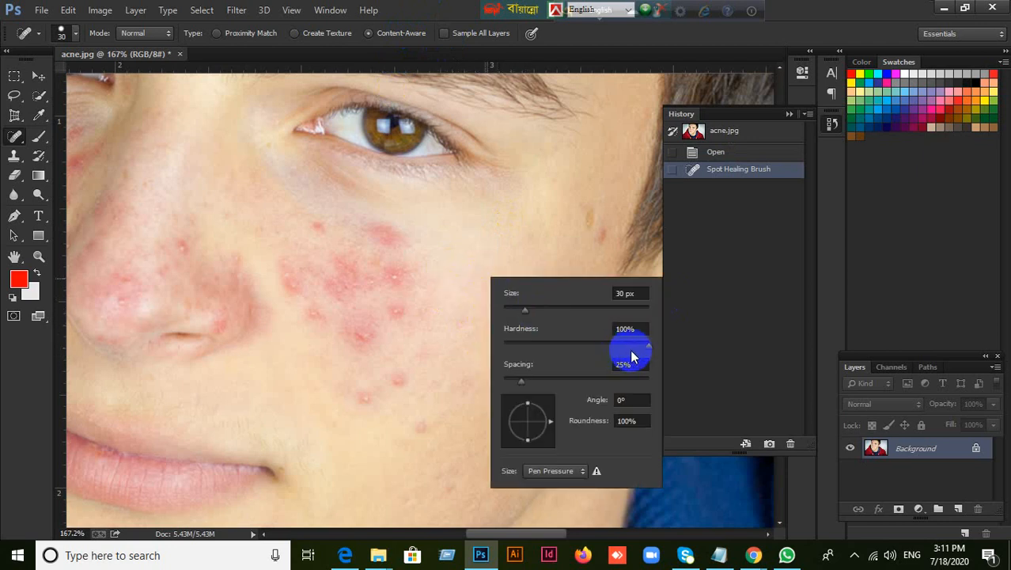
pyautogui.moveTo(647, 346); pyautogui.dragTo(584, 347)
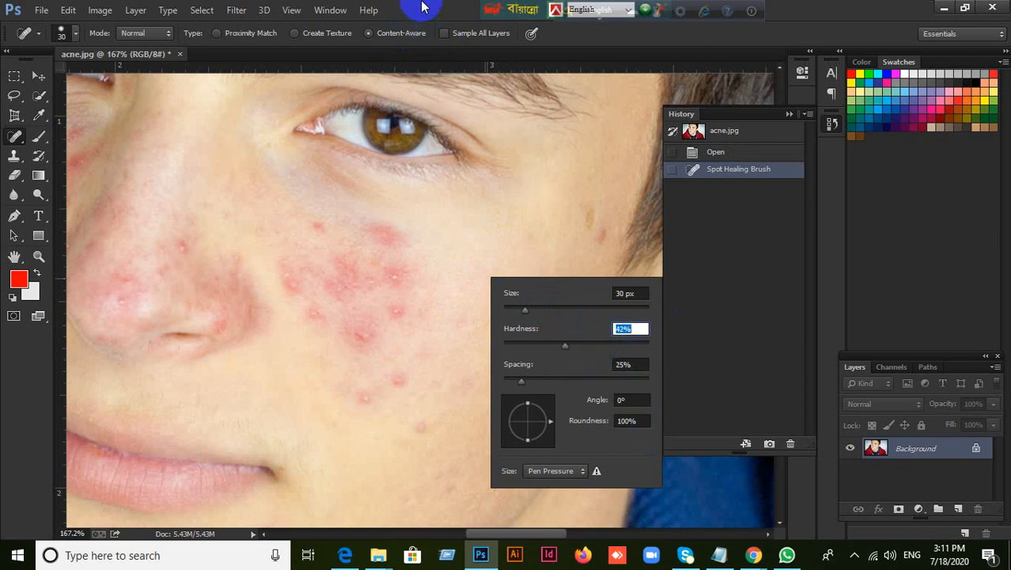
pyautogui.click(530, 212)
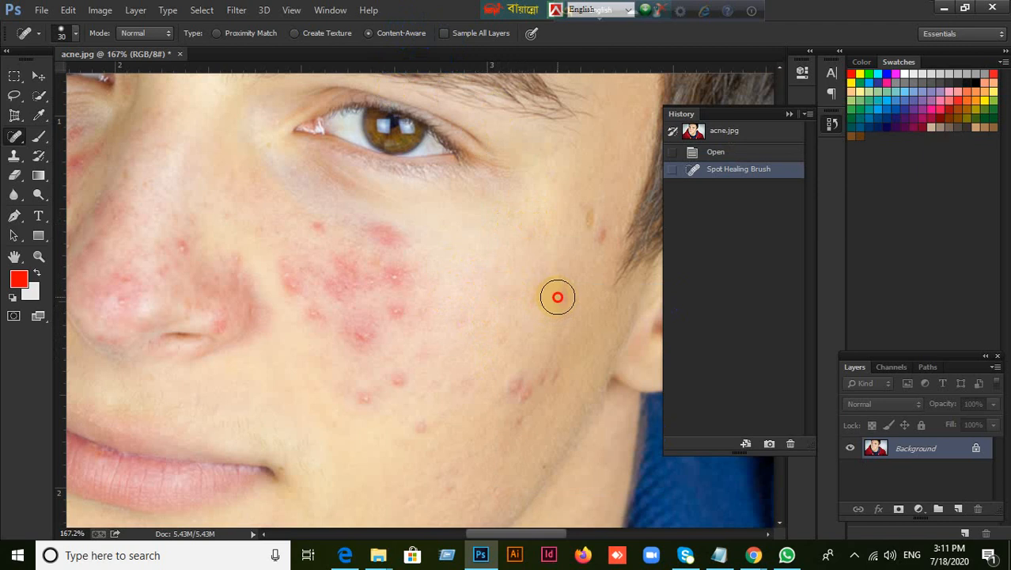
# Heal the faint mark on the outer cheek and the separate pimples below the red acne cluster
pyautogui.click(558, 296)
pyautogui.click(495, 343)
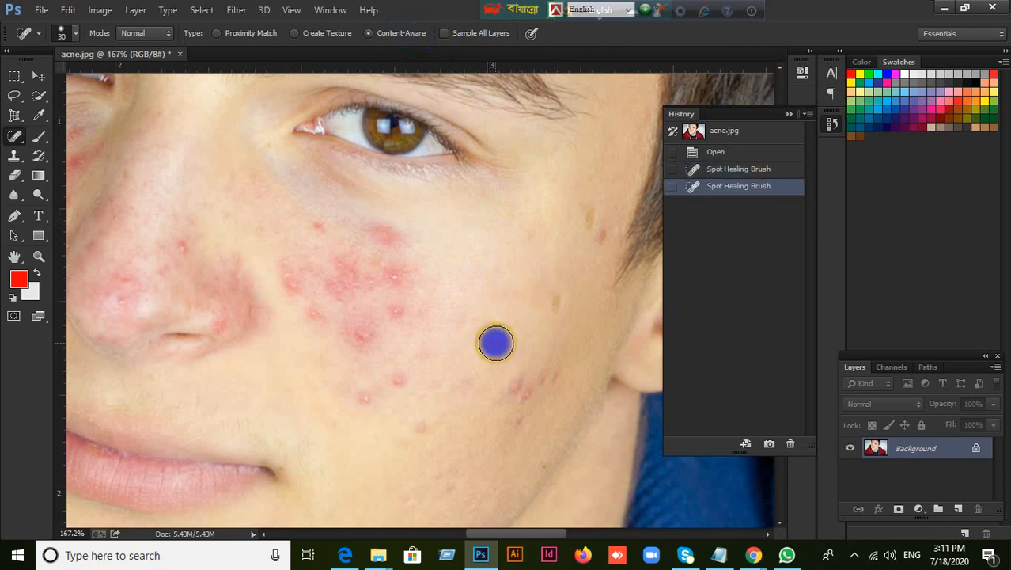
pyautogui.click(397, 388)
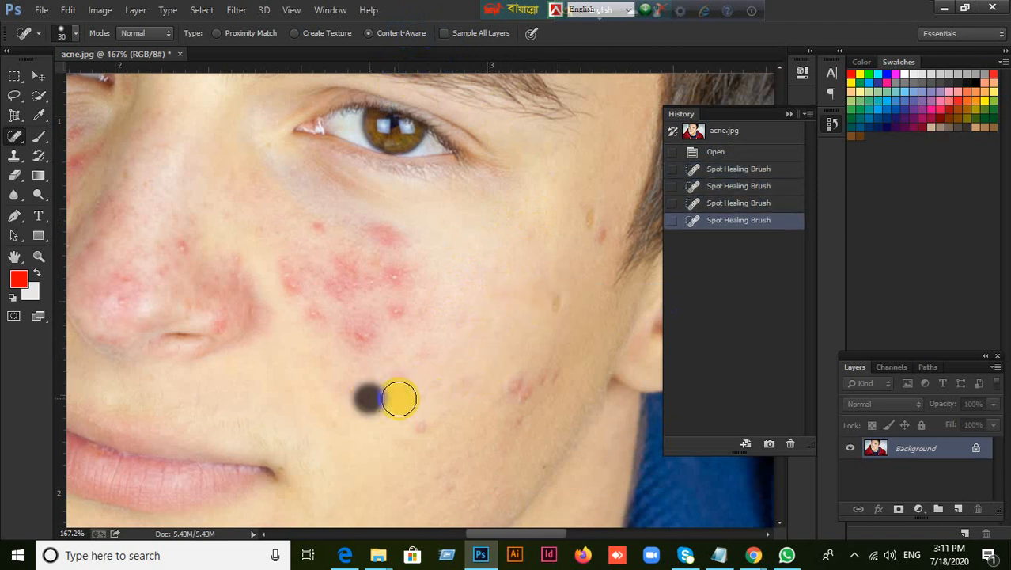
pyautogui.click(417, 420)
# Heal the individual red pimples in the acne cluster under the eye, working from its outer side toward the nose
pyautogui.click(402, 305)
pyautogui.click(395, 276)
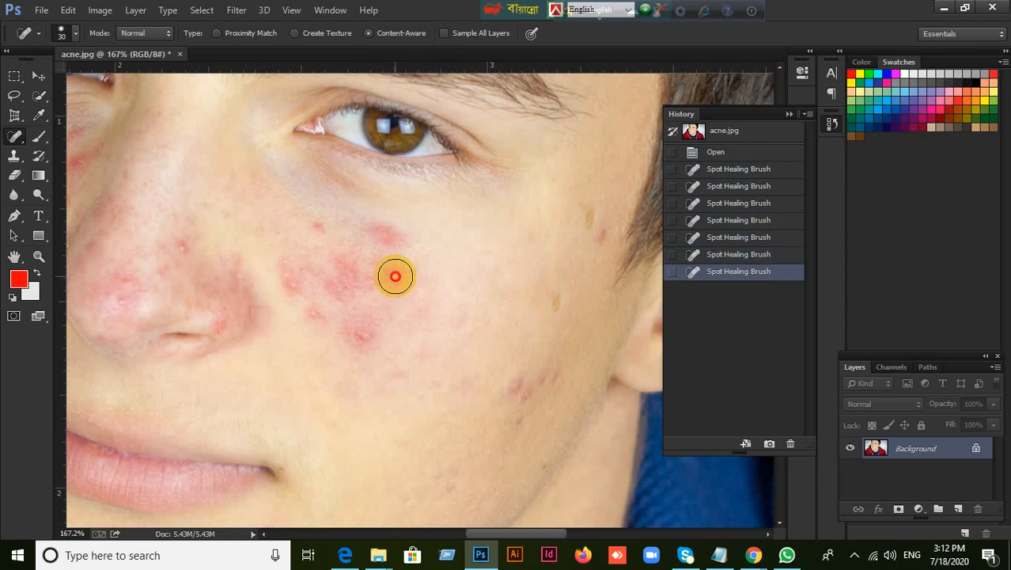
pyautogui.click(384, 239)
pyautogui.click(369, 273)
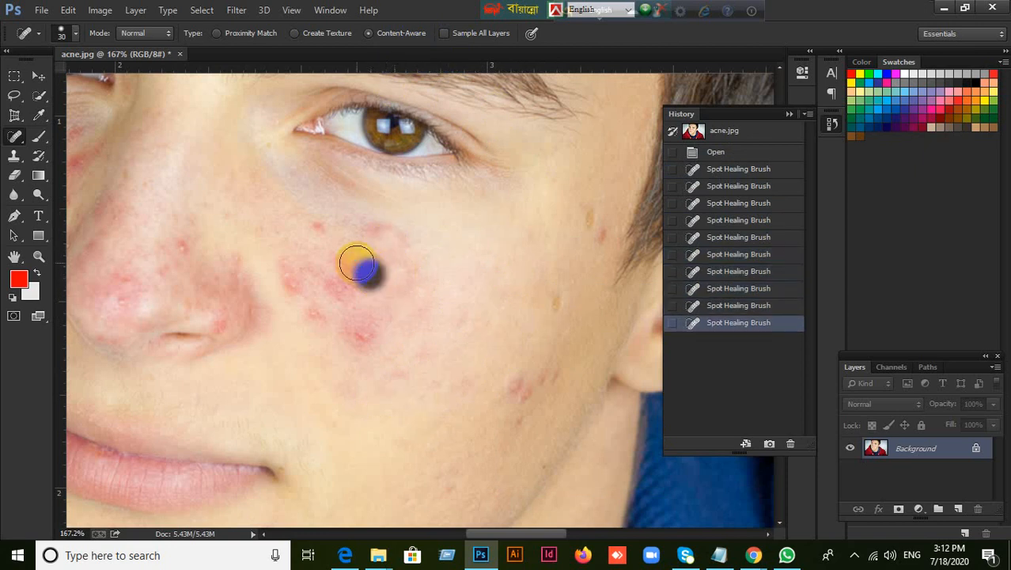
pyautogui.click(339, 301)
pyautogui.click(317, 308)
pyautogui.click(287, 284)
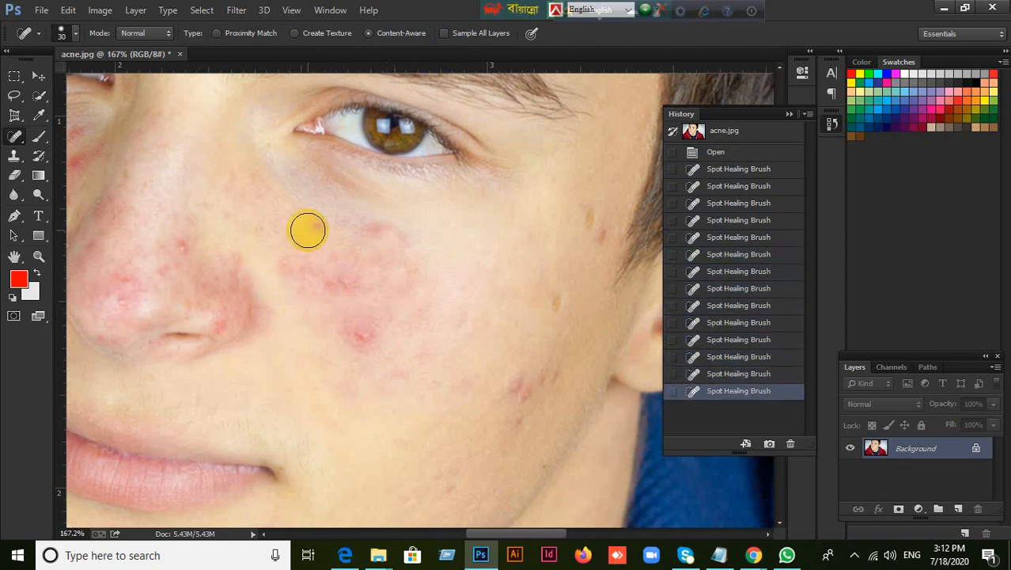
# Heal the spot at the cluster's upper inner corner and the remaining dark red patches across the cheek
pyautogui.click(307, 230)
pyautogui.click(339, 295)
pyautogui.click(357, 333)
pyautogui.click(324, 281)
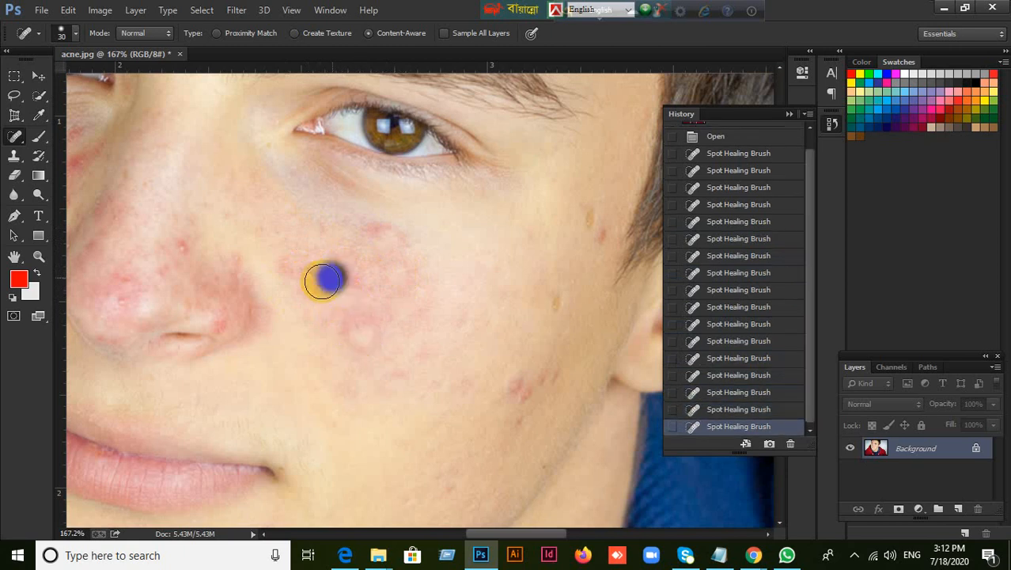
pyautogui.click(293, 266)
pyautogui.click(384, 244)
pyautogui.click(349, 278)
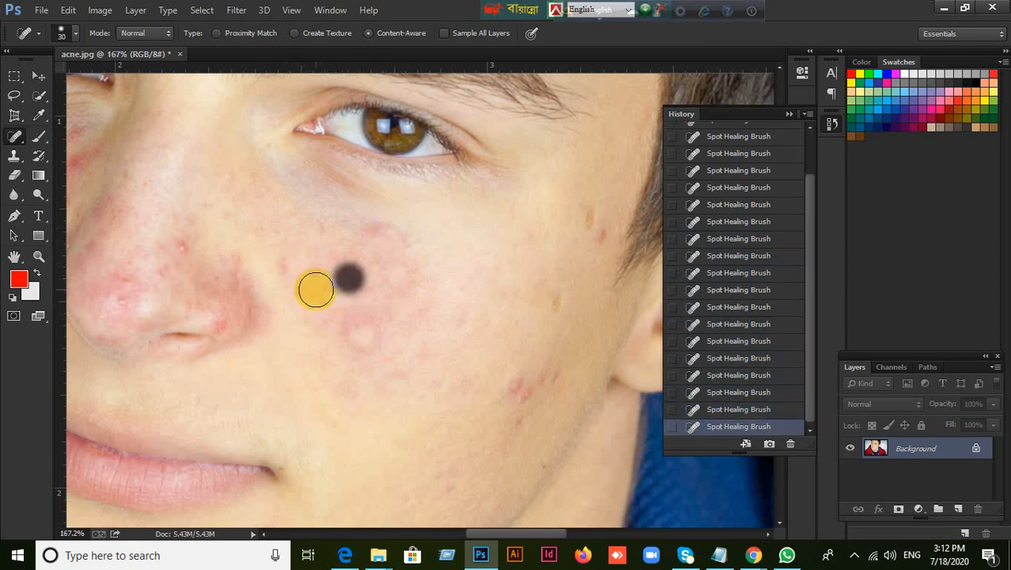
pyautogui.click(331, 283)
pyautogui.click(348, 259)
pyautogui.click(388, 235)
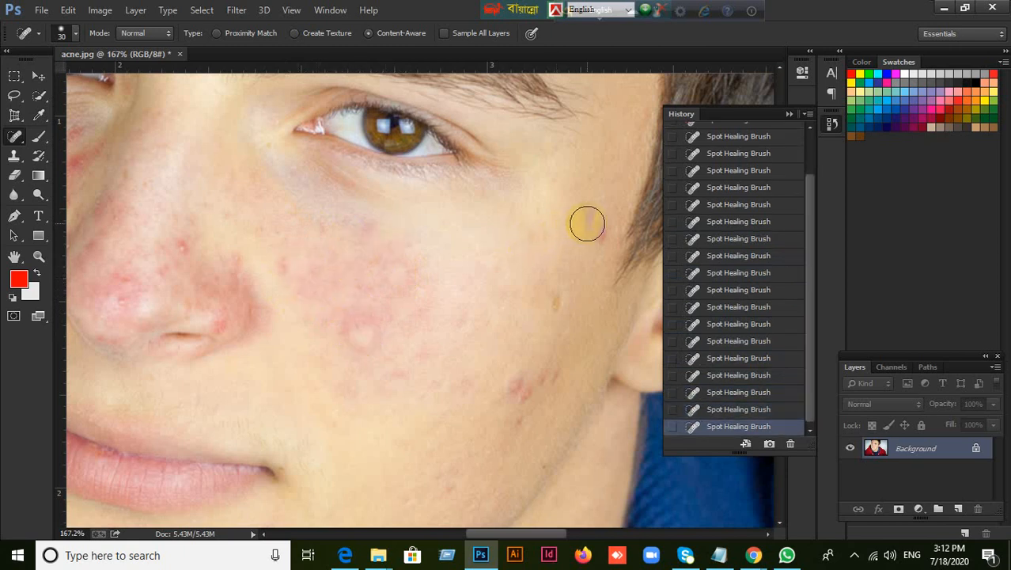
# Heal the brown marks near the temple, the blemishes on the outer cheek and jaw, and the small red spot beside the nose
pyautogui.moveTo(587, 224); pyautogui.dragTo(596, 233)
pyautogui.click(553, 293)
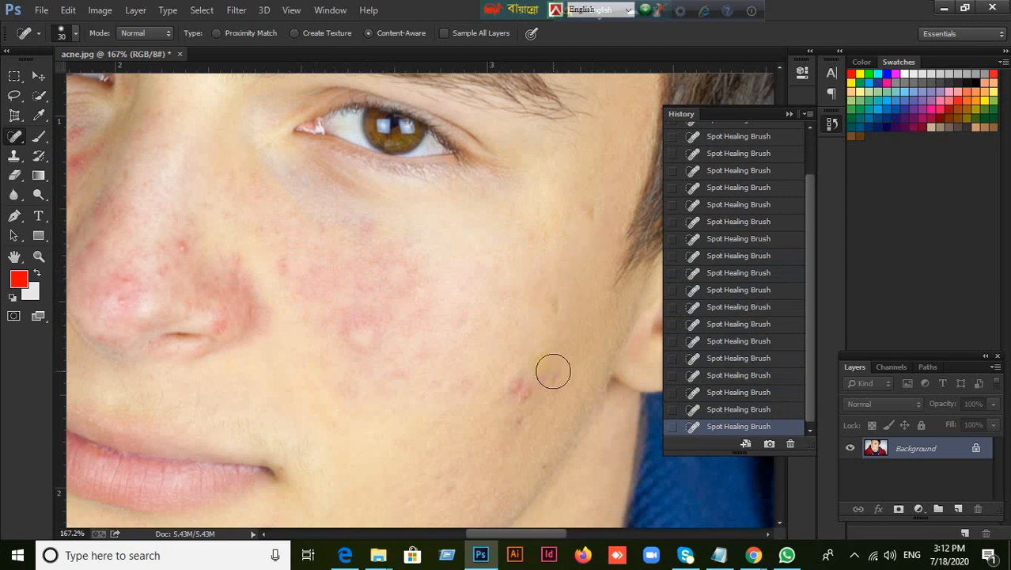
pyautogui.click(519, 393)
pyautogui.click(506, 392)
pyautogui.click(512, 420)
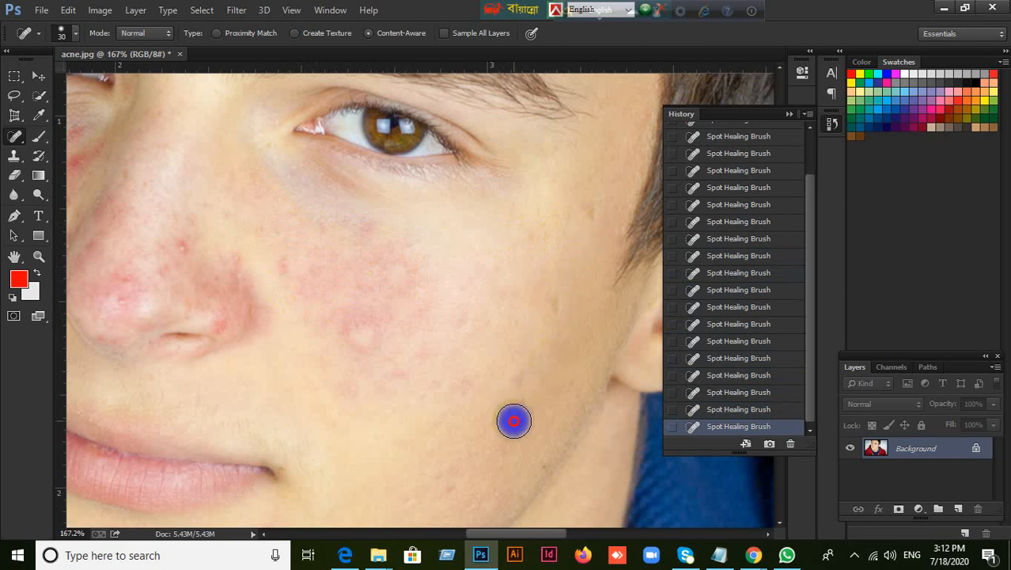
pyautogui.click(511, 444)
pyautogui.click(546, 305)
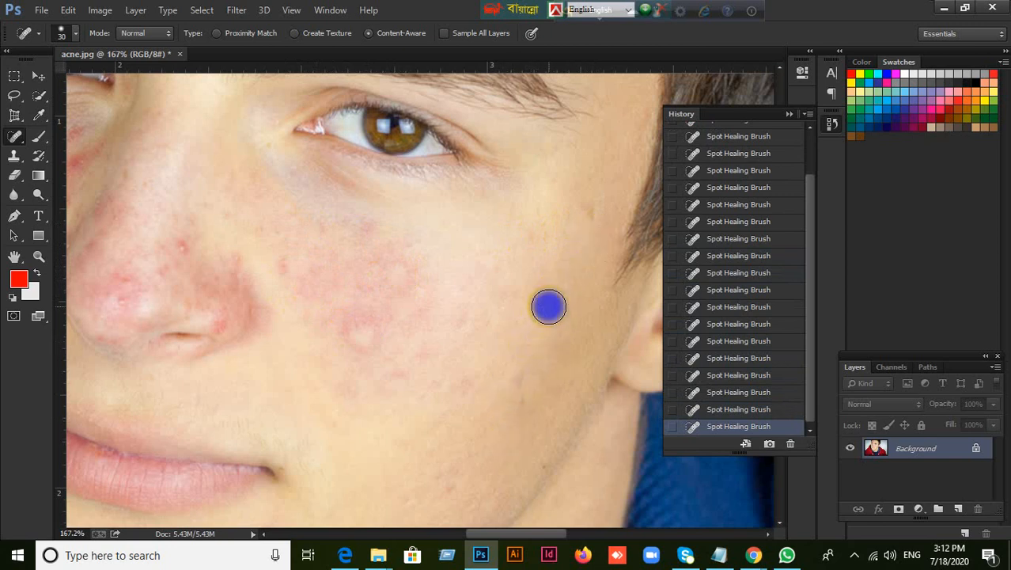
pyautogui.click(589, 212)
pyautogui.click(294, 270)
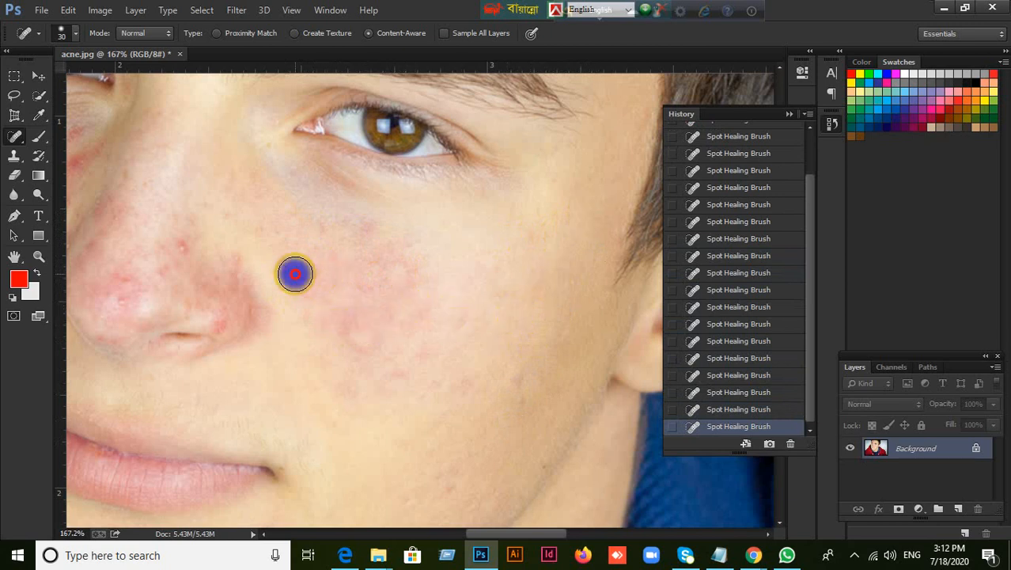
# Heal one more red spot on the cheek, and paint over the lower cheek redness using the Healing Brush at size 35
pyautogui.click(379, 284)
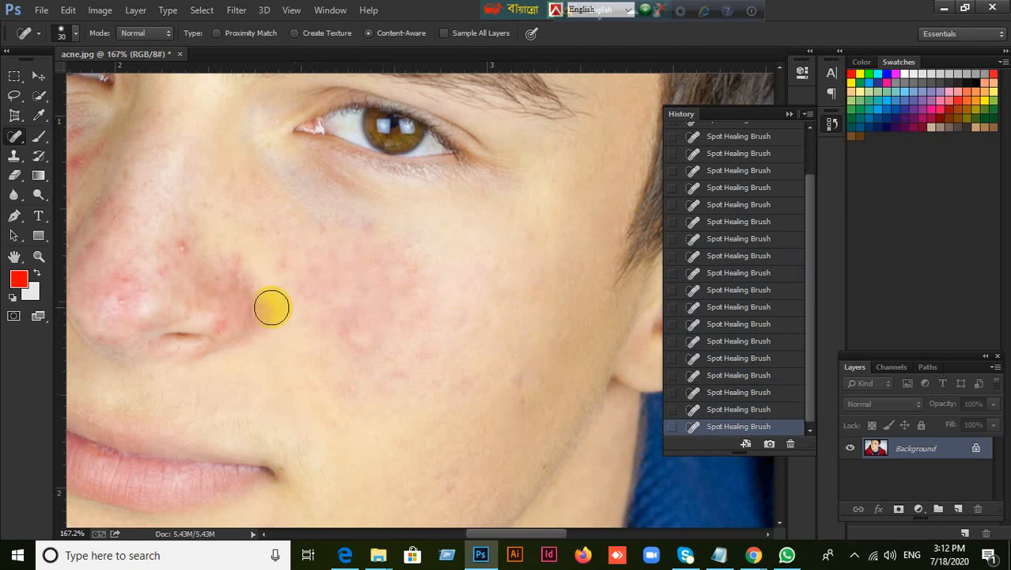
pyautogui.rightClick(15, 136)
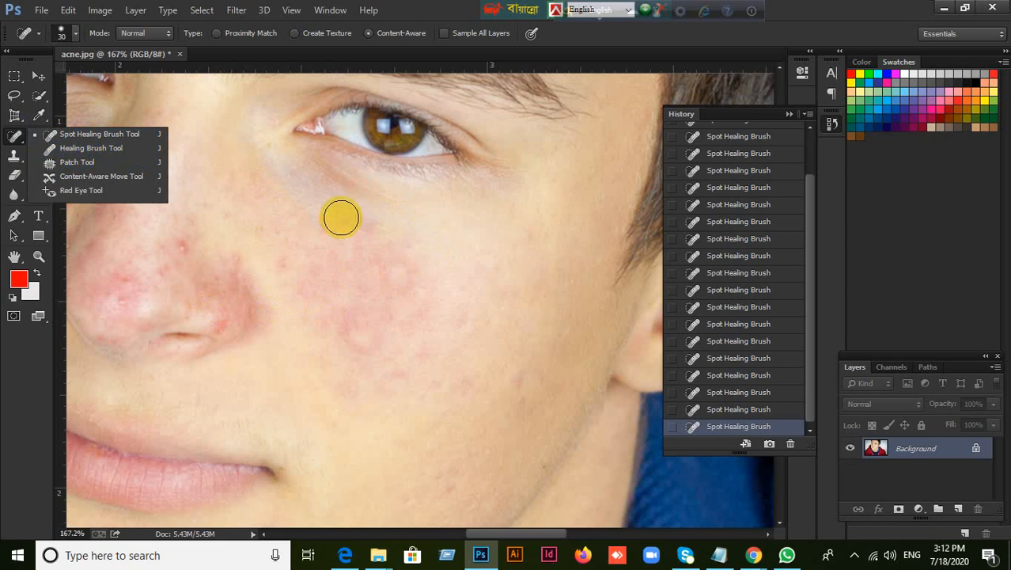
pyautogui.scroll(-2, 340, 218)
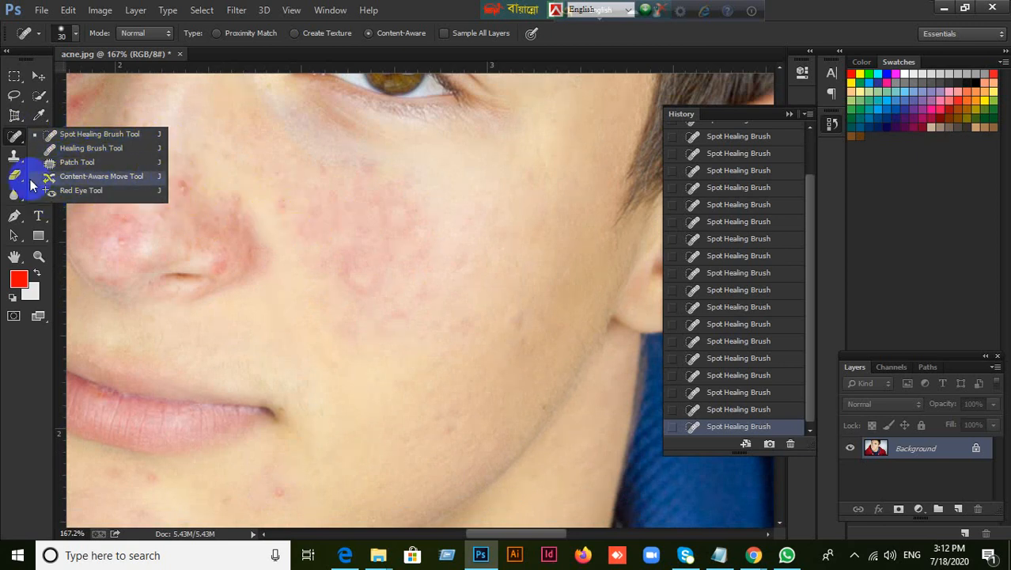
pyautogui.click(14, 156)
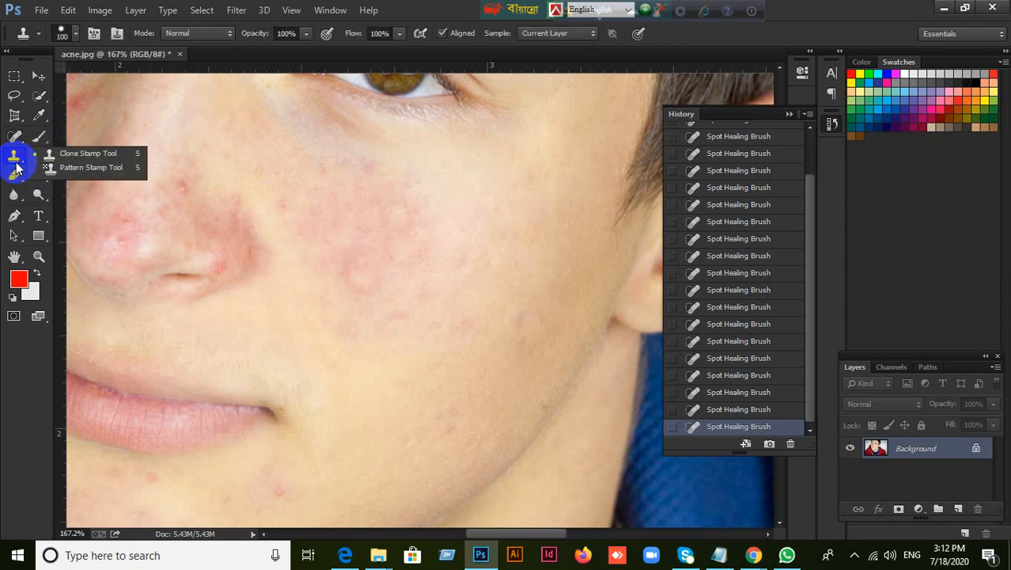
pyautogui.click(432, 3)
pyautogui.click(16, 133)
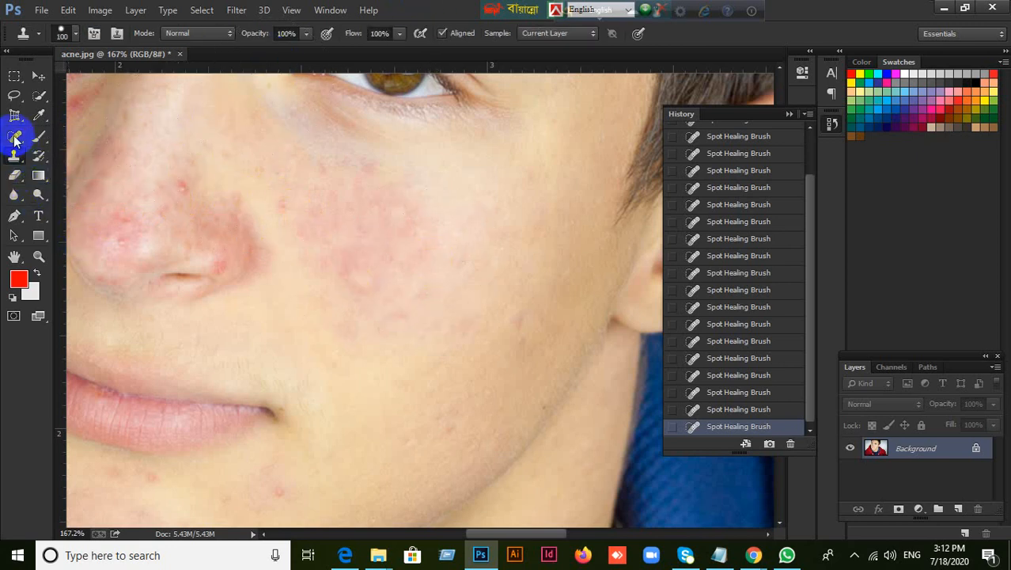
pyautogui.click(67, 149)
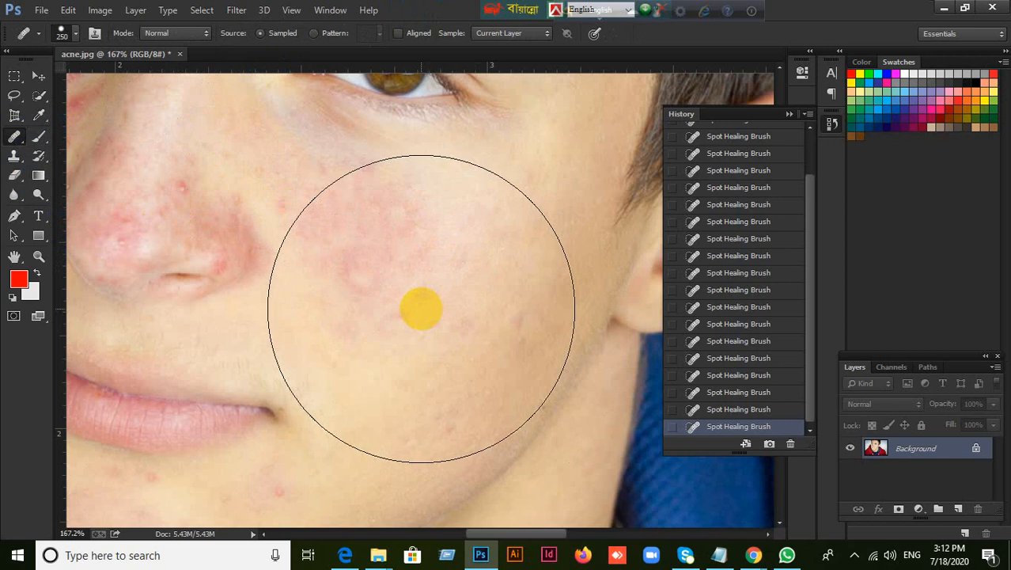
pyautogui.press('[')
pyautogui.press('[')
pyautogui.press('[')
pyautogui.press('[')
pyautogui.press('[')
pyautogui.press('[')
pyautogui.press('[')
pyautogui.press('[')
pyautogui.press('[')
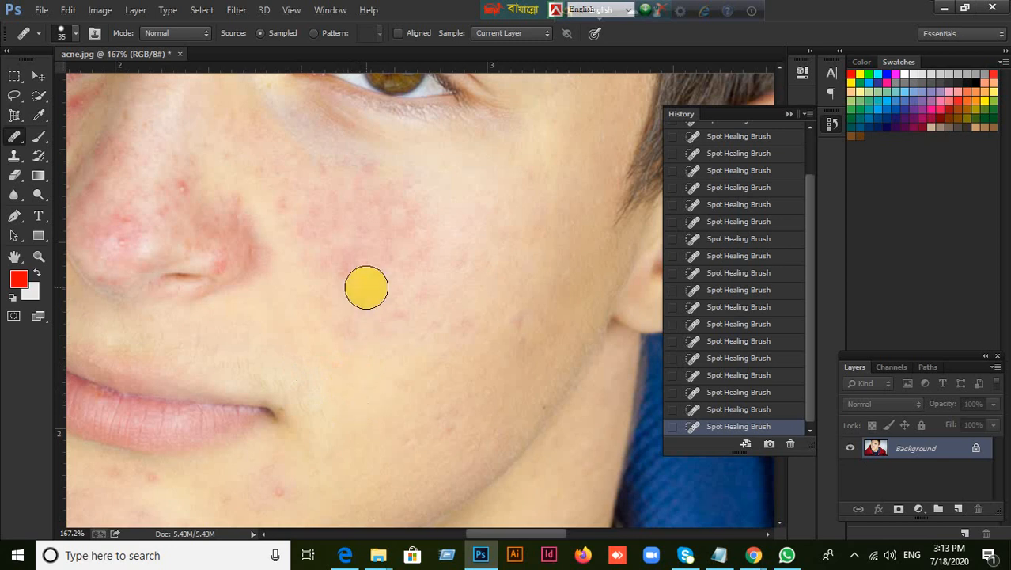
pyautogui.moveTo(365, 287)
pyautogui.mouseDown()
pyautogui.moveTo(384, 217)
pyautogui.moveTo(350, 287)
pyautogui.moveTo(356, 226)
pyautogui.moveTo(357, 275)
pyautogui.moveTo(318, 228)
pyautogui.moveTo(363, 201)
pyautogui.moveTo(368, 269)
pyautogui.moveTo(345, 300)
pyautogui.moveTo(312, 282)
pyautogui.moveTo(339, 315)
pyautogui.moveTo(417, 316)
pyautogui.moveTo(407, 215)
pyautogui.moveTo(402, 369)
pyautogui.mouseUp()
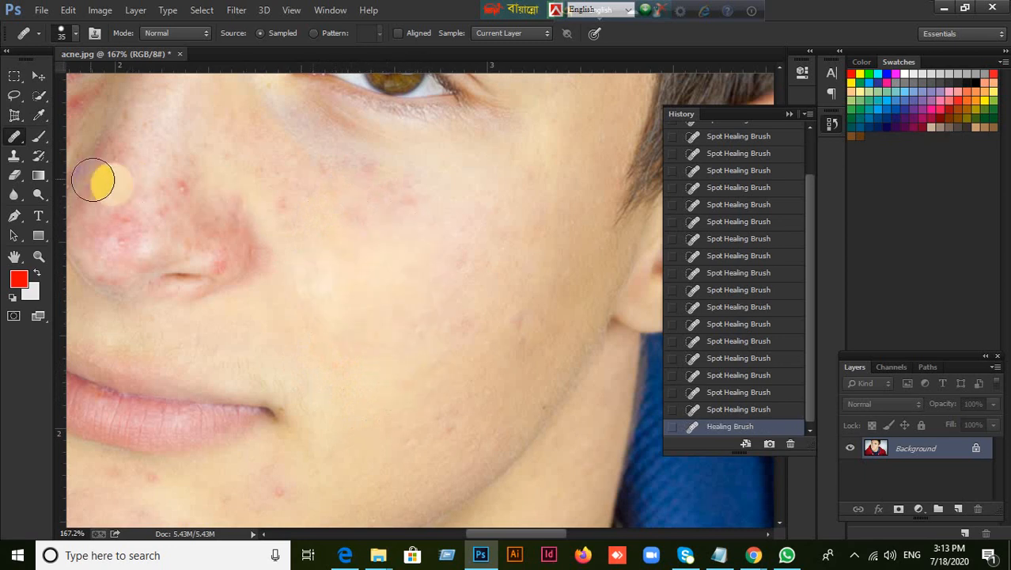
# Patch the skin between the nostril and cheek with clean skin from lower on the cheek using the Patch tool, and clear the selection
pyautogui.rightClick(5, 141)
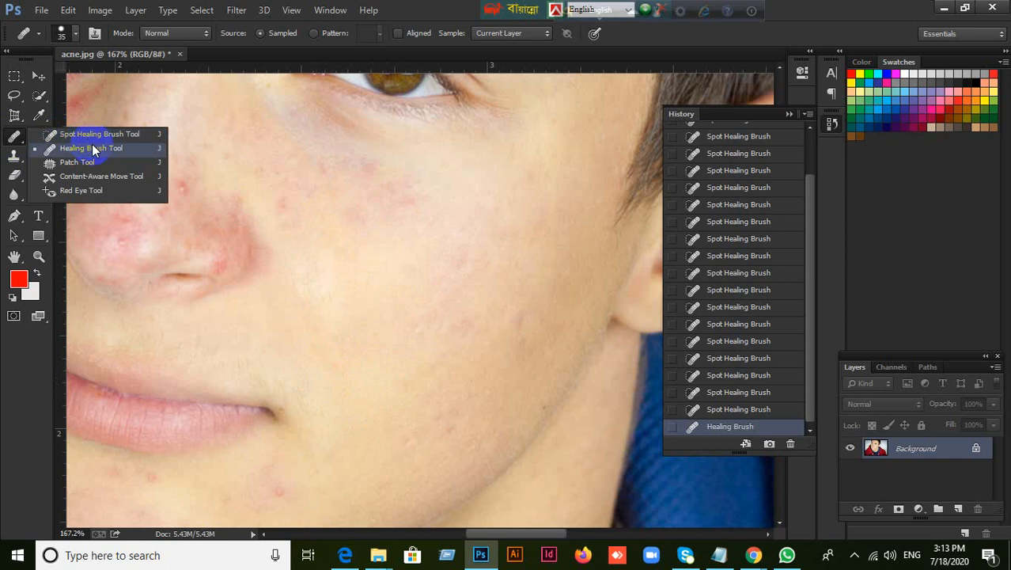
pyautogui.click(75, 162)
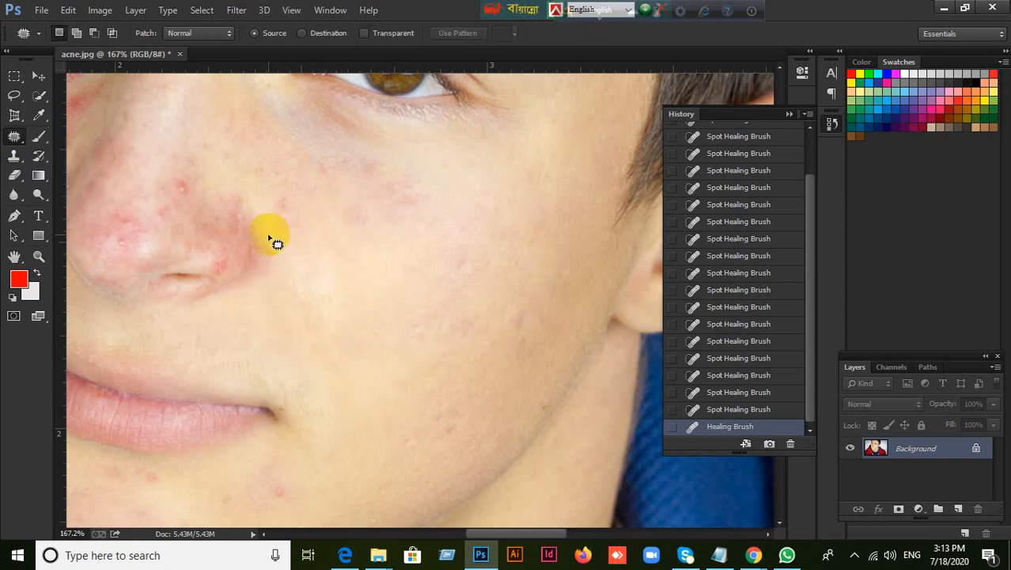
pyautogui.moveTo(270, 239)
pyautogui.mouseDown()
pyautogui.moveTo(288, 295)
pyautogui.moveTo(331, 310)
pyautogui.moveTo(345, 296)
pyautogui.moveTo(335, 257)
pyautogui.moveTo(269, 240)
pyautogui.mouseUp()
pyautogui.moveTo(331, 282)
pyautogui.mouseDown()
pyautogui.moveTo(383, 348)
pyautogui.moveTo(378, 354)
pyautogui.mouseUp()
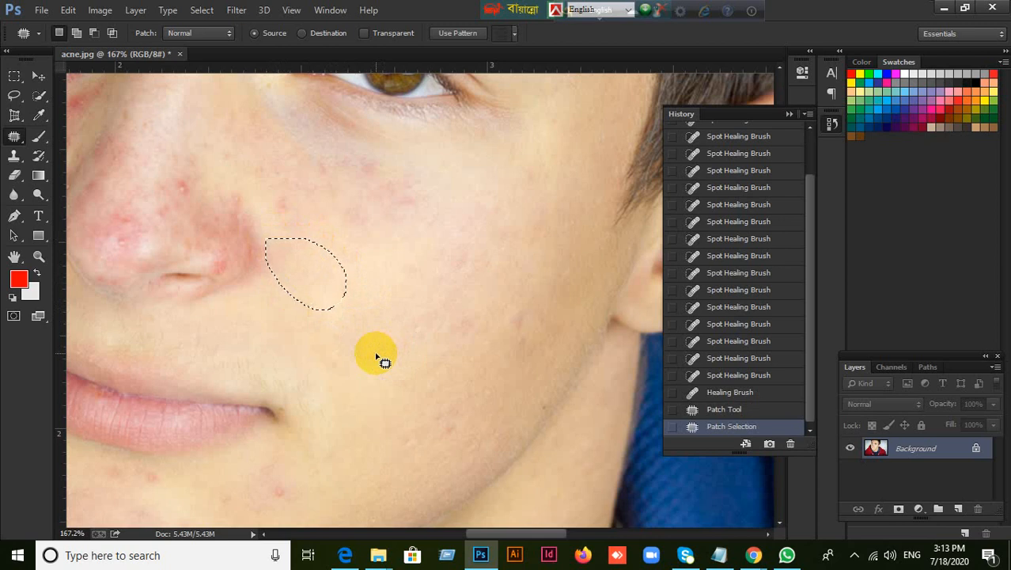
pyautogui.hotkey('ctrl', 'd')
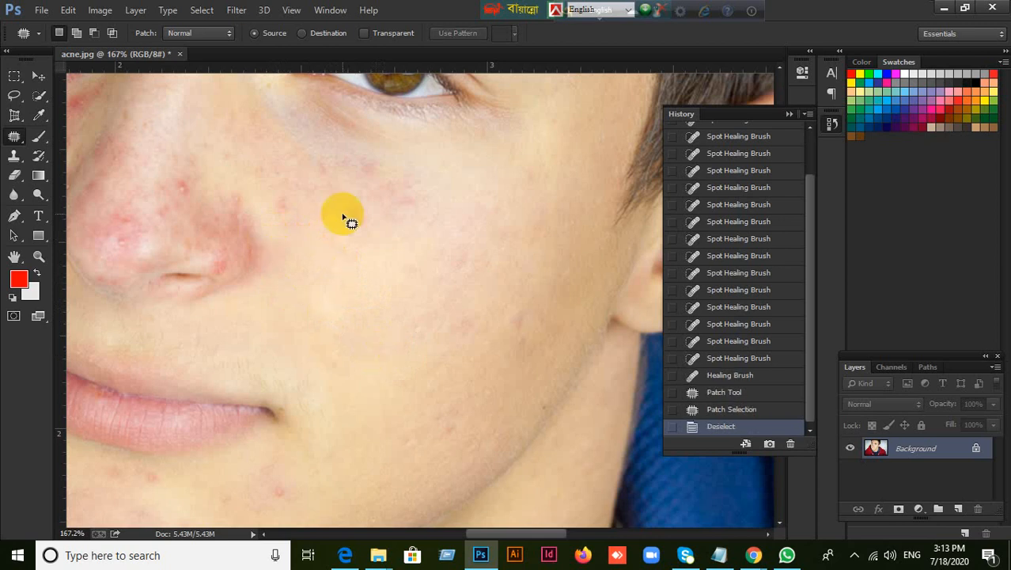
# Outline the small red spot beside the nose with the Patch tool and replace it with clear cheek skin
pyautogui.moveTo(273, 208)
pyautogui.mouseDown()
pyautogui.moveTo(316, 219)
pyautogui.moveTo(284, 198)
pyautogui.moveTo(308, 219)
pyautogui.mouseUp()
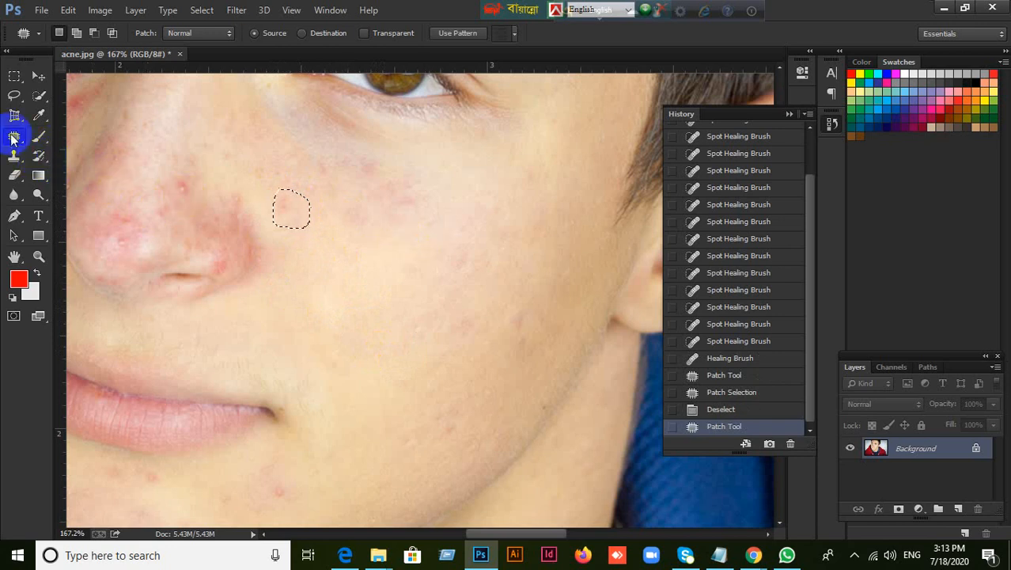
pyautogui.rightClick(14, 136)
pyautogui.click(81, 166)
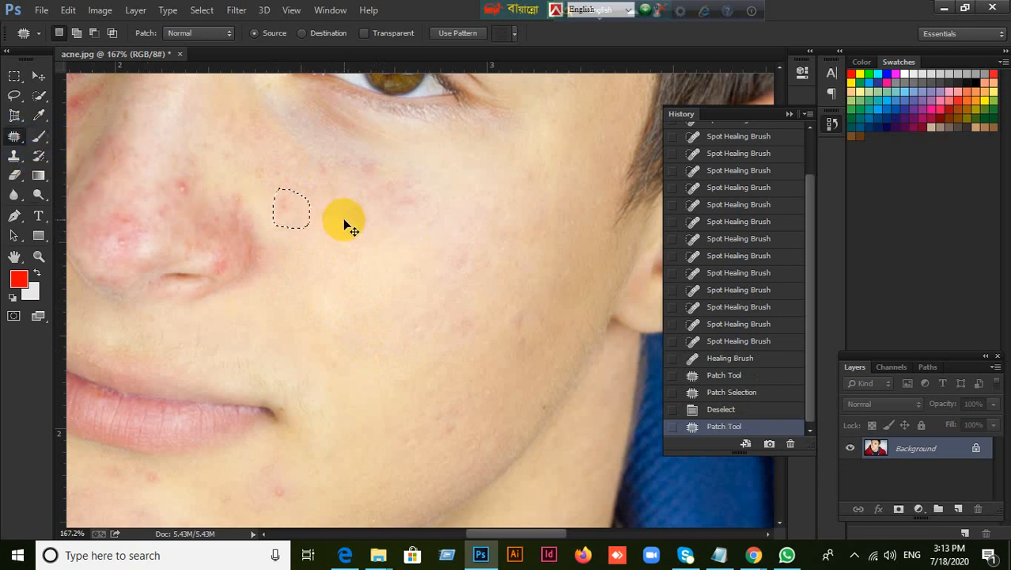
pyautogui.click(308, 220)
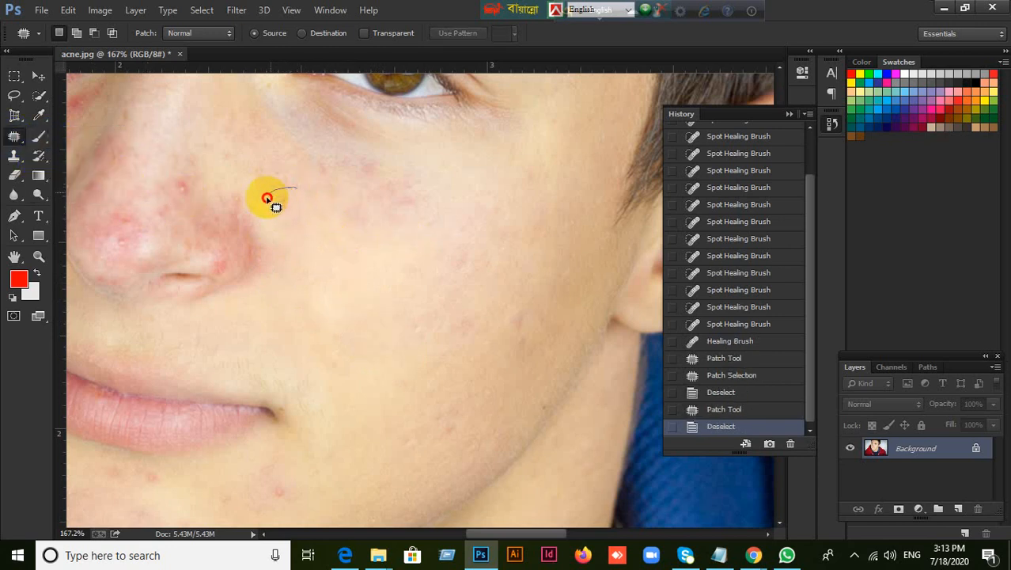
pyautogui.moveTo(267, 197)
pyautogui.mouseDown()
pyautogui.moveTo(305, 214)
pyautogui.moveTo(283, 188)
pyautogui.moveTo(274, 212)
pyautogui.moveTo(331, 249)
pyautogui.moveTo(368, 294)
pyautogui.mouseUp()
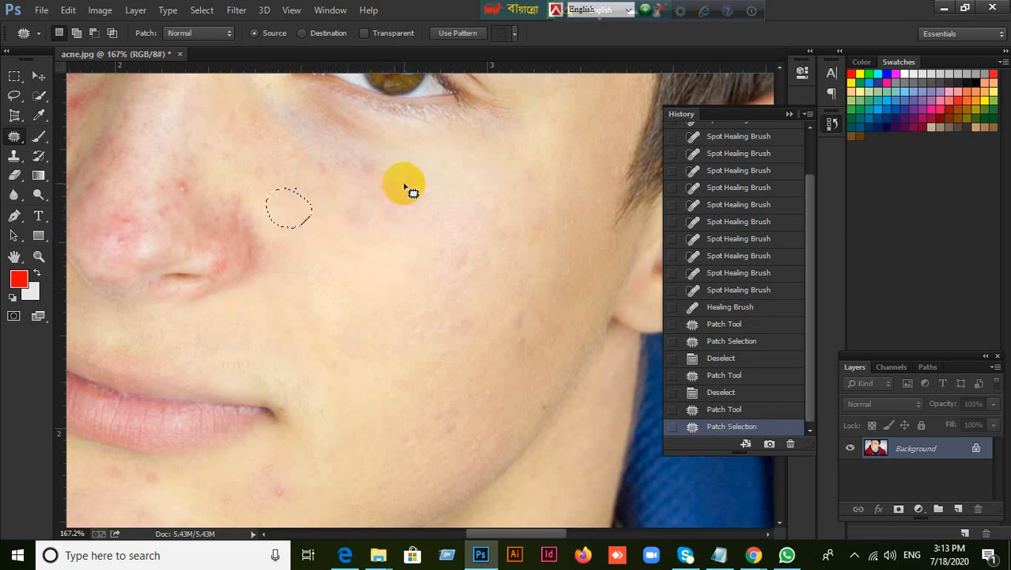
# Patch the two reddish areas below the eye and the faint mark on the middle cheek with clear nearby skin
pyautogui.moveTo(400, 180)
pyautogui.mouseDown()
pyautogui.moveTo(372, 178)
pyautogui.moveTo(337, 188)
pyautogui.moveTo(350, 234)
pyautogui.moveTo(386, 237)
pyautogui.moveTo(415, 196)
pyautogui.moveTo(395, 179)
pyautogui.moveTo(364, 272)
pyautogui.mouseUp()
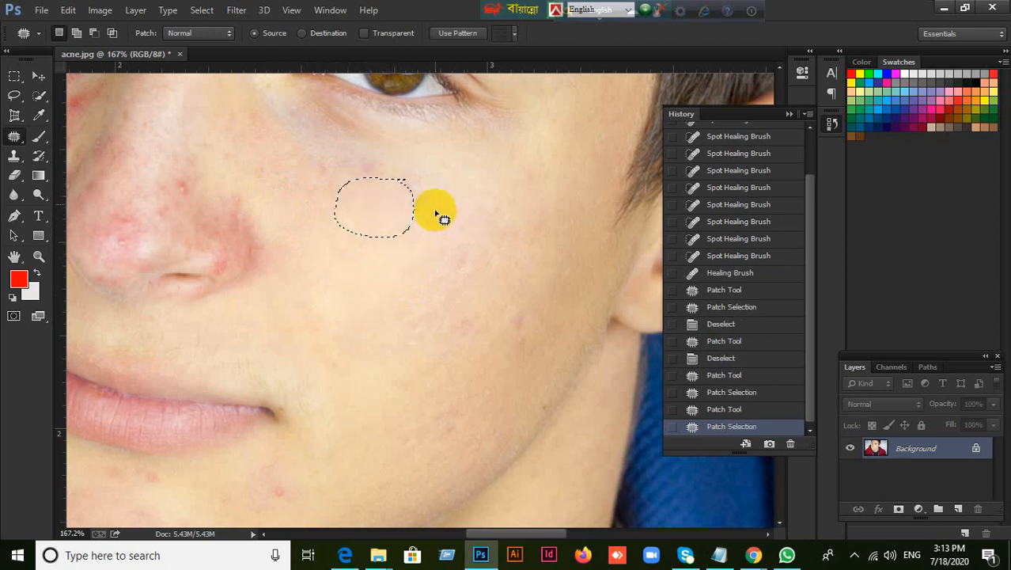
pyautogui.moveTo(386, 156)
pyautogui.mouseDown()
pyautogui.moveTo(347, 160)
pyautogui.moveTo(311, 184)
pyautogui.moveTo(343, 204)
pyautogui.moveTo(400, 191)
pyautogui.moveTo(403, 164)
pyautogui.moveTo(360, 175)
pyautogui.moveTo(362, 269)
pyautogui.mouseUp()
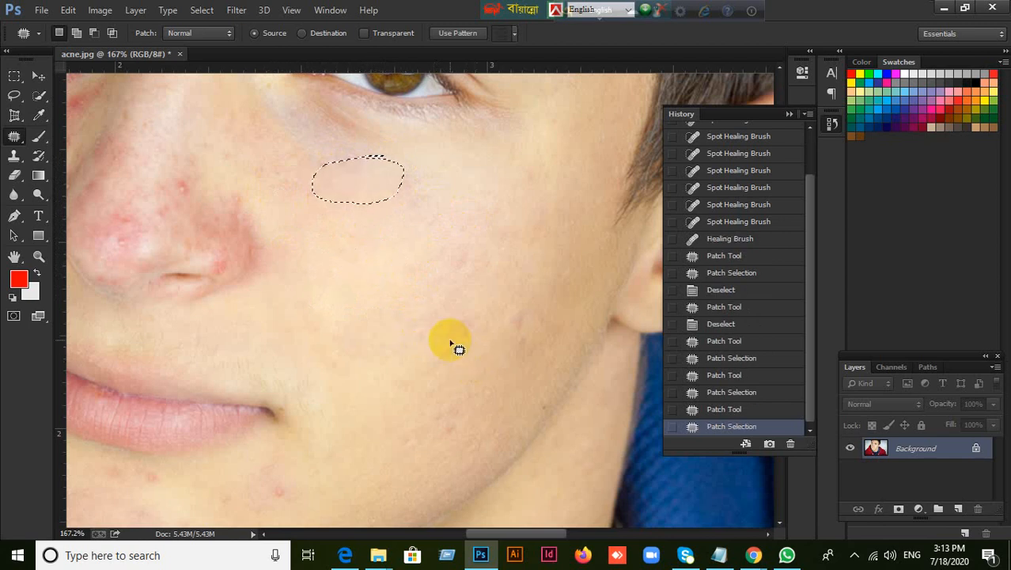
pyautogui.moveTo(450, 339); pyautogui.dragTo(480, 304)
pyautogui.moveTo(460, 349)
pyautogui.mouseDown()
pyautogui.moveTo(472, 330)
pyautogui.moveTo(423, 301)
pyautogui.mouseUp()
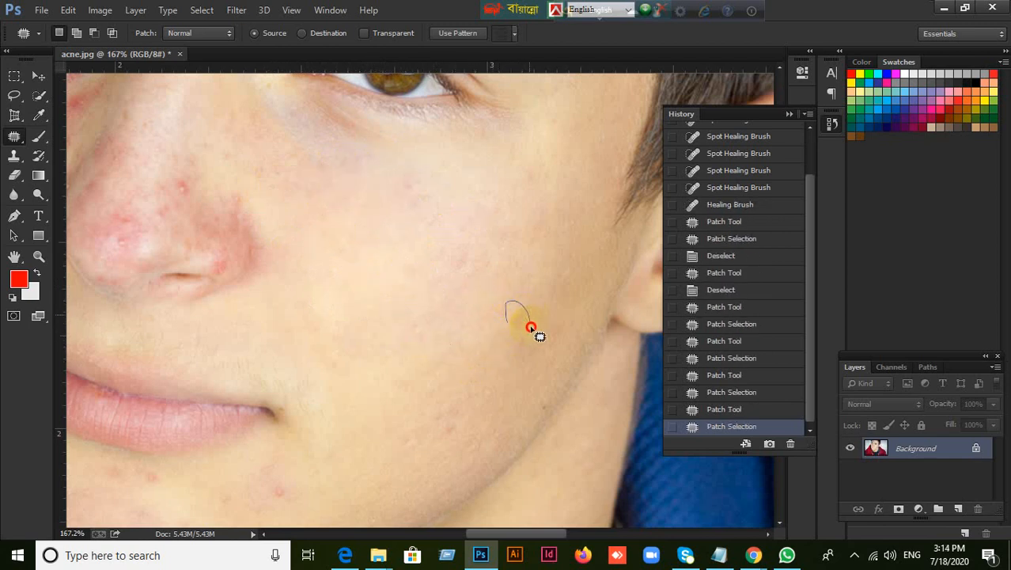
# Patch the marks on the outer cheek and the blemishes near the jaw with clear skin beside them
pyautogui.moveTo(504, 316)
pyautogui.mouseDown()
pyautogui.moveTo(510, 320)
pyautogui.moveTo(475, 269)
pyautogui.mouseUp()
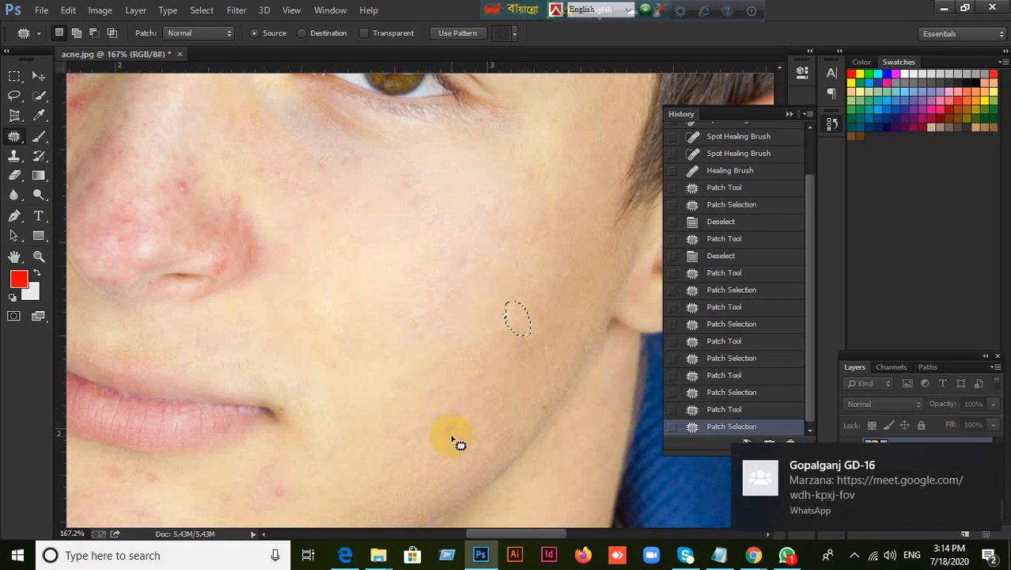
pyautogui.moveTo(421, 415)
pyautogui.mouseDown()
pyautogui.moveTo(449, 400)
pyautogui.moveTo(473, 418)
pyautogui.moveTo(456, 434)
pyautogui.moveTo(432, 420)
pyautogui.moveTo(440, 392)
pyautogui.moveTo(421, 354)
pyautogui.moveTo(441, 394)
pyautogui.mouseUp()
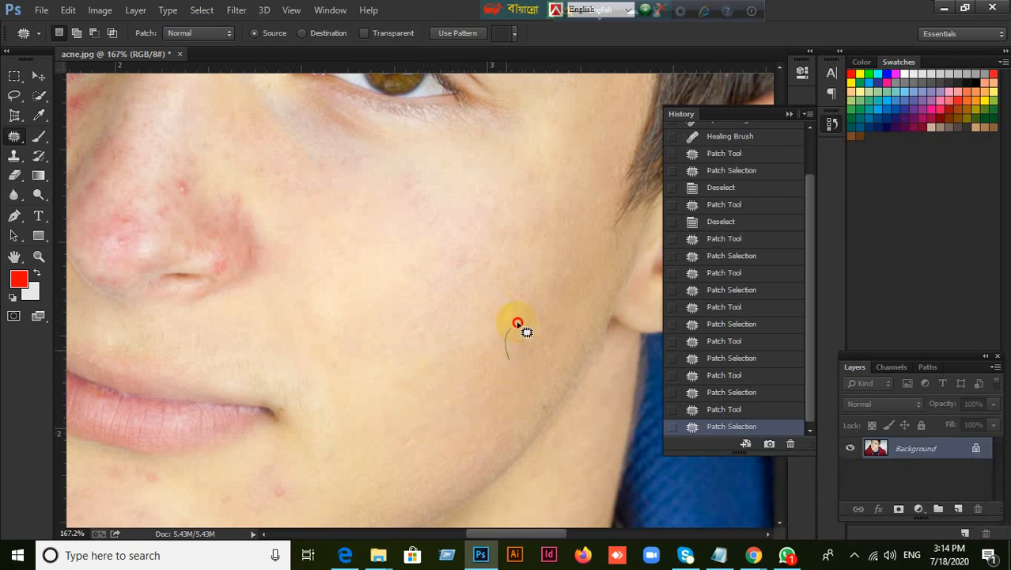
pyautogui.moveTo(522, 343); pyautogui.dragTo(484, 294)
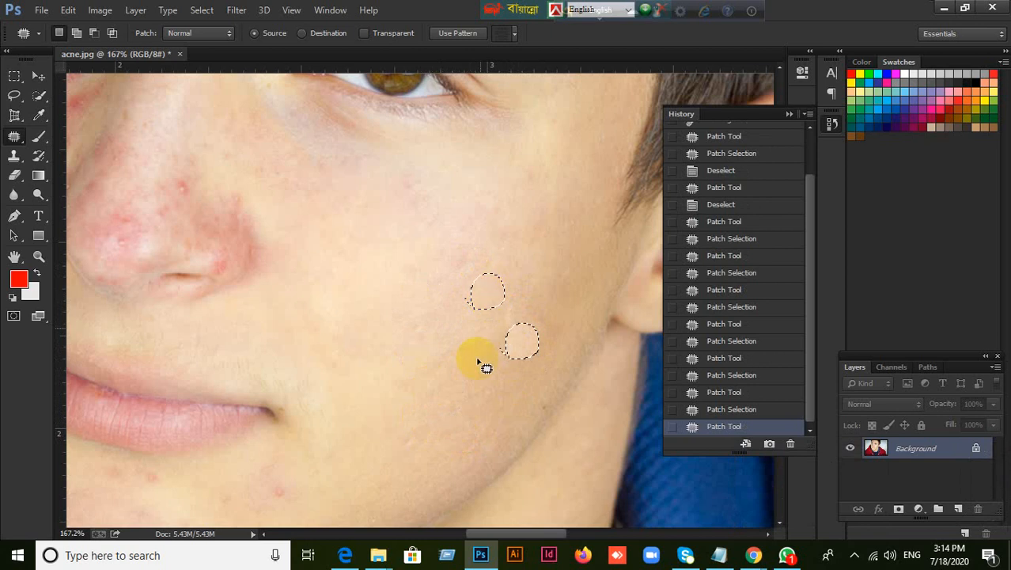
# Patch the small pink spot under the eye and the remaining uneven areas of the inner cheek, and clear the selection
pyautogui.moveTo(427, 186)
pyautogui.mouseDown()
pyautogui.moveTo(399, 198)
pyautogui.moveTo(429, 191)
pyautogui.moveTo(414, 183)
pyautogui.mouseUp()
pyautogui.moveTo(409, 188)
pyautogui.mouseDown()
pyautogui.moveTo(381, 228)
pyautogui.moveTo(301, 221)
pyautogui.moveTo(341, 243)
pyautogui.moveTo(328, 217)
pyautogui.moveTo(363, 253)
pyautogui.moveTo(410, 275)
pyautogui.mouseUp()
pyautogui.scroll(2, 402, 305)
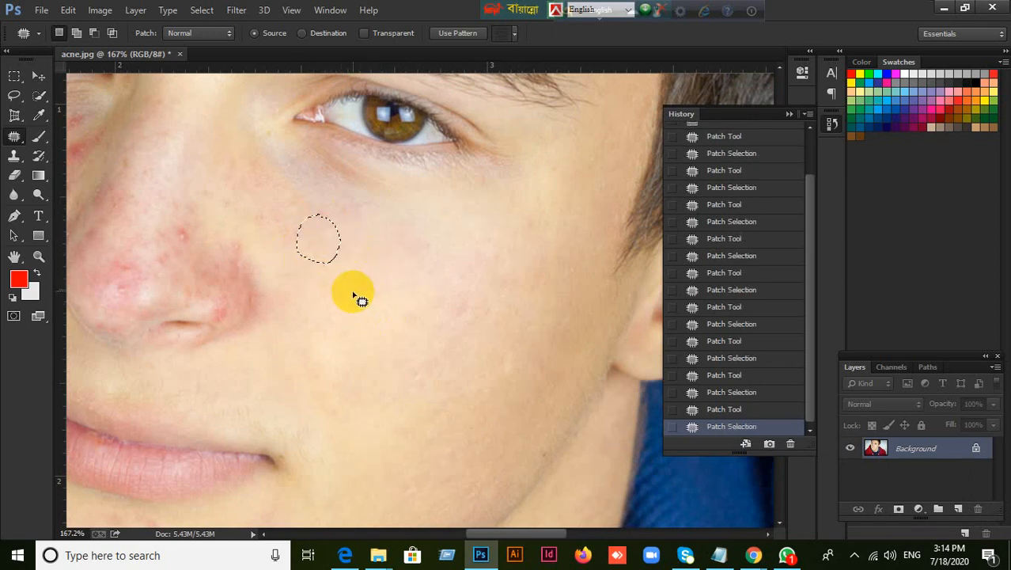
pyautogui.moveTo(358, 299)
pyautogui.mouseDown()
pyautogui.moveTo(323, 287)
pyautogui.moveTo(355, 280)
pyautogui.moveTo(349, 299)
pyautogui.moveTo(439, 287)
pyautogui.mouseUp()
pyautogui.scroll(-2, 394, 350)
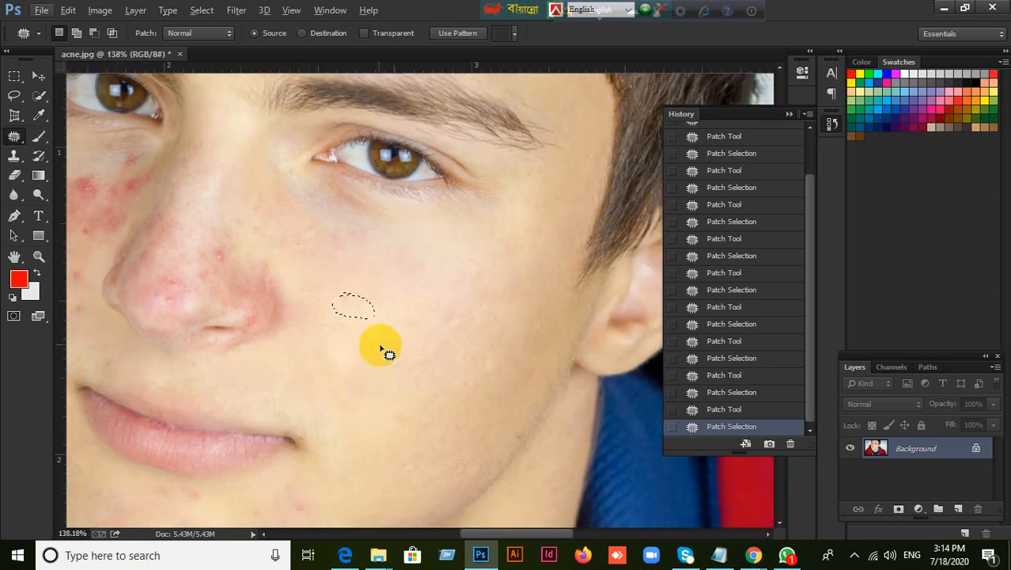
pyautogui.moveTo(364, 332); pyautogui.dragTo(377, 481)
pyautogui.click(422, 323)
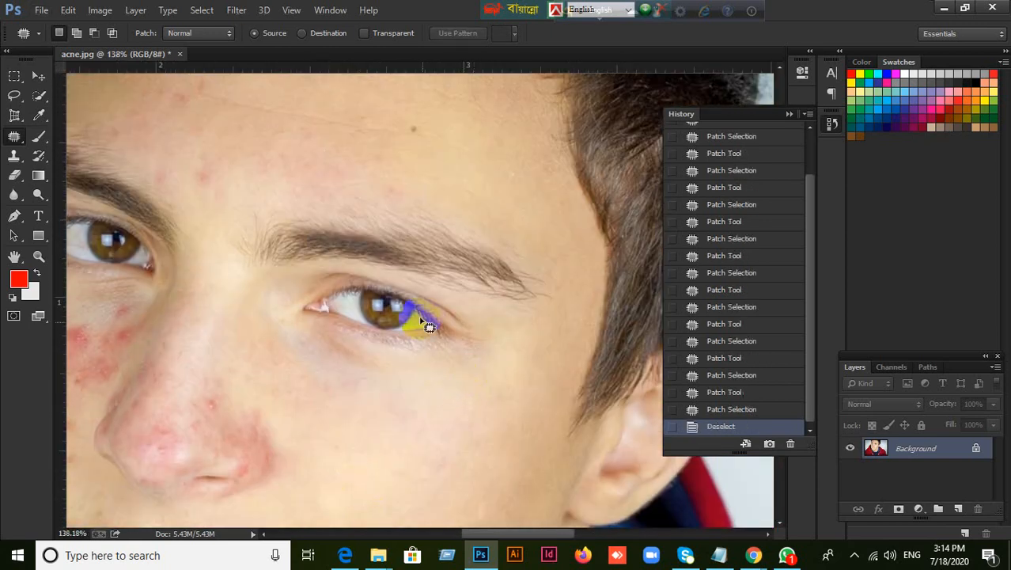
# Heal the dark mole and the red spots across the upper forehead with the Spot Healing Brush
pyautogui.moveTo(413, 286); pyautogui.dragTo(428, 412)
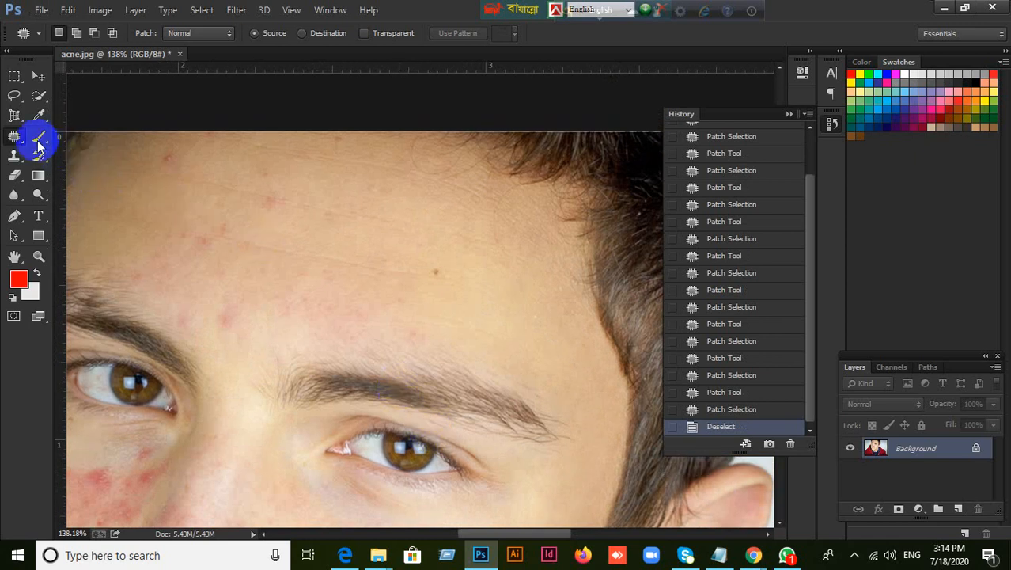
pyautogui.click(19, 141)
pyautogui.click(55, 138)
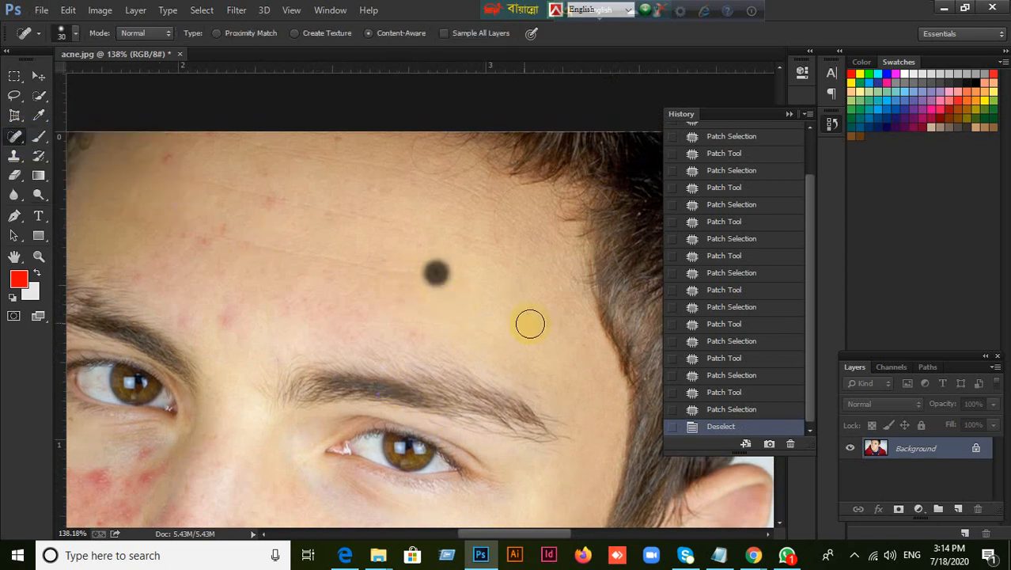
pyautogui.click(436, 273)
pyautogui.click(275, 205)
pyautogui.click(323, 210)
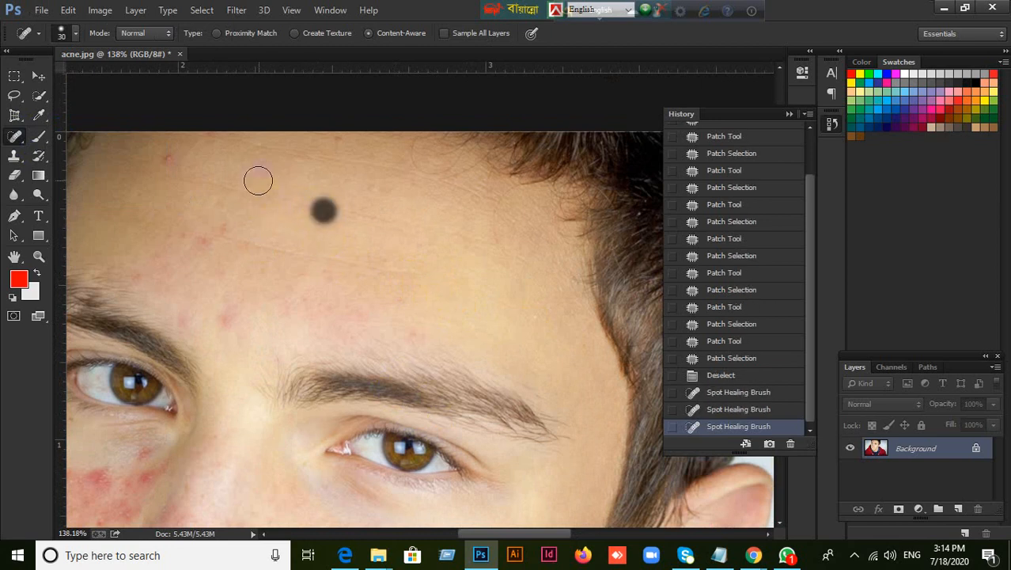
pyautogui.click(260, 178)
pyautogui.click(157, 157)
pyautogui.click(169, 158)
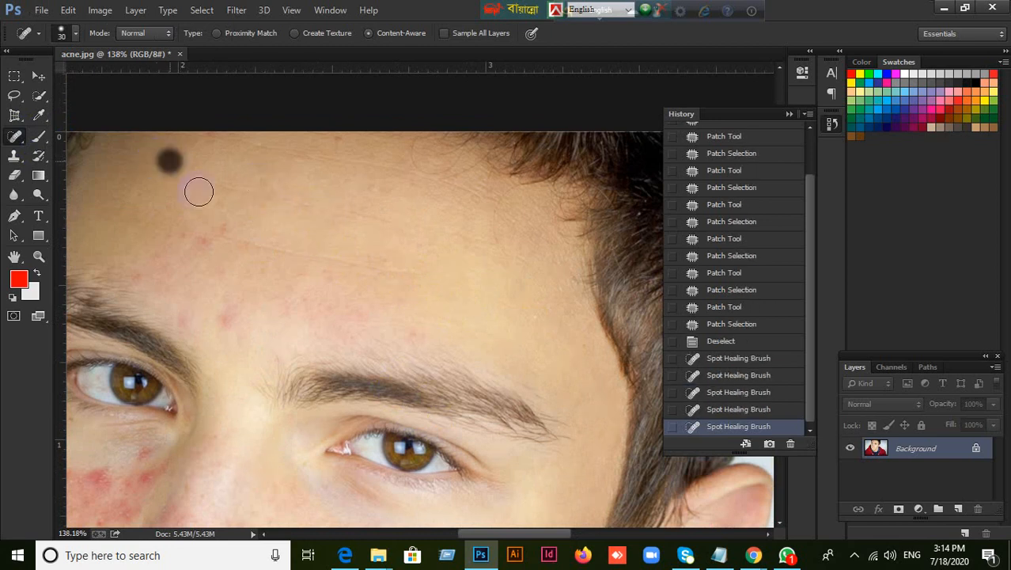
# Heal the red marks on the lower forehead above the inner eyebrows
pyautogui.click(223, 234)
pyautogui.click(186, 243)
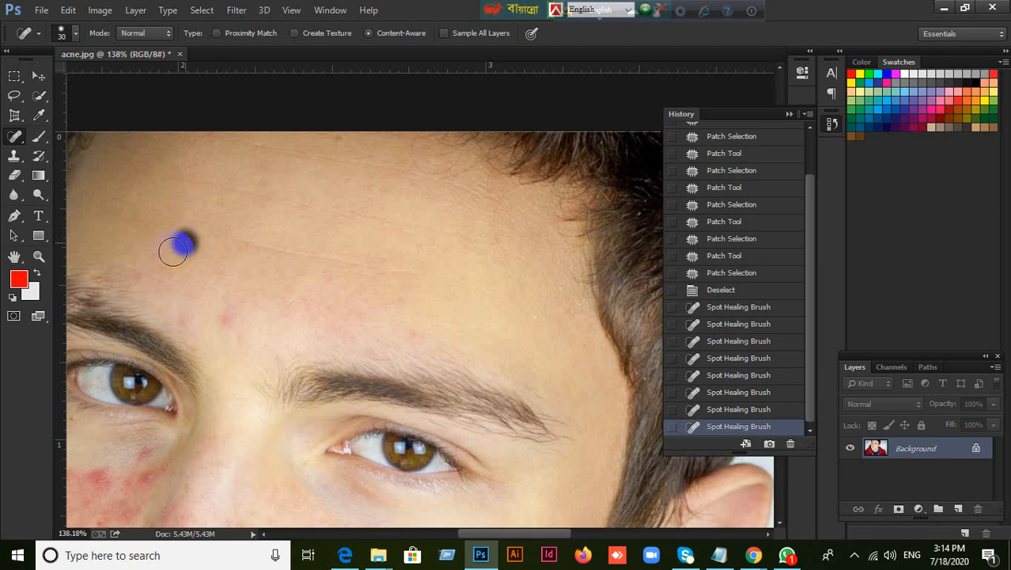
pyautogui.click(163, 259)
pyautogui.click(215, 316)
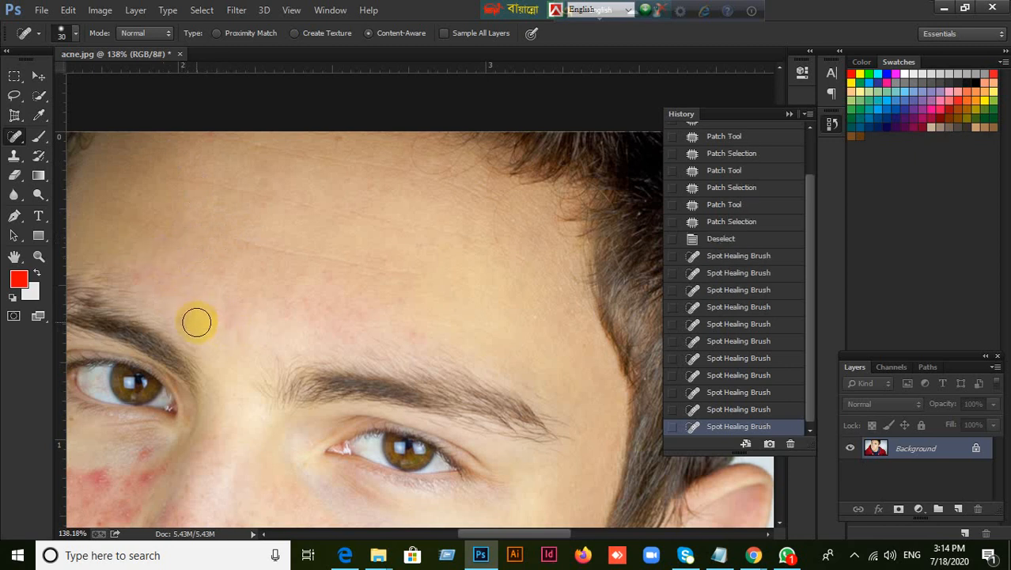
pyautogui.click(190, 319)
pyautogui.click(321, 278)
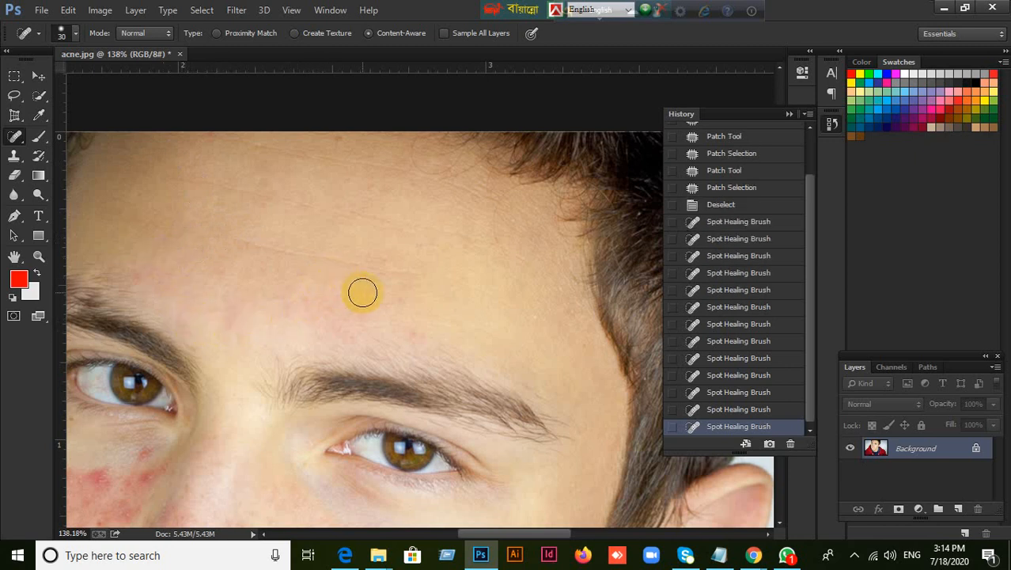
# Heal the spot at the hairline and the faint marks running down the forehead toward the eyebrow
pyautogui.scroll(3, 362, 292)
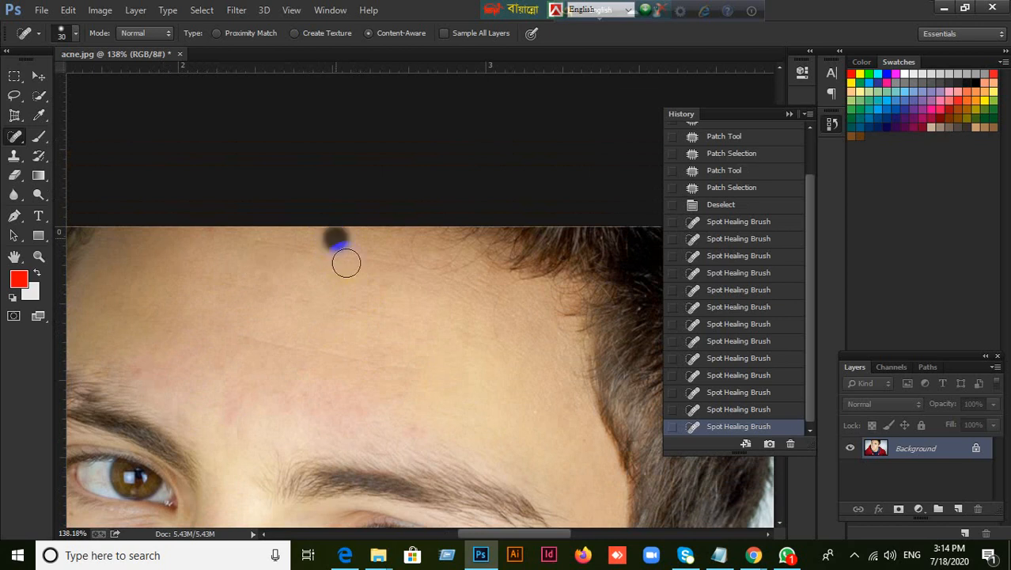
pyautogui.click(383, 293)
pyautogui.click(412, 326)
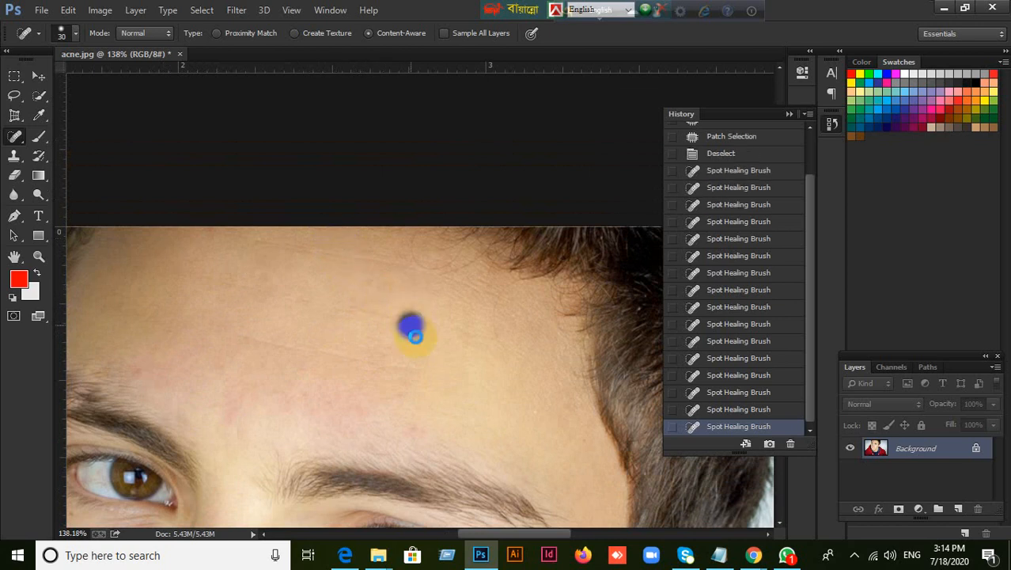
pyautogui.click(424, 357)
pyautogui.click(417, 419)
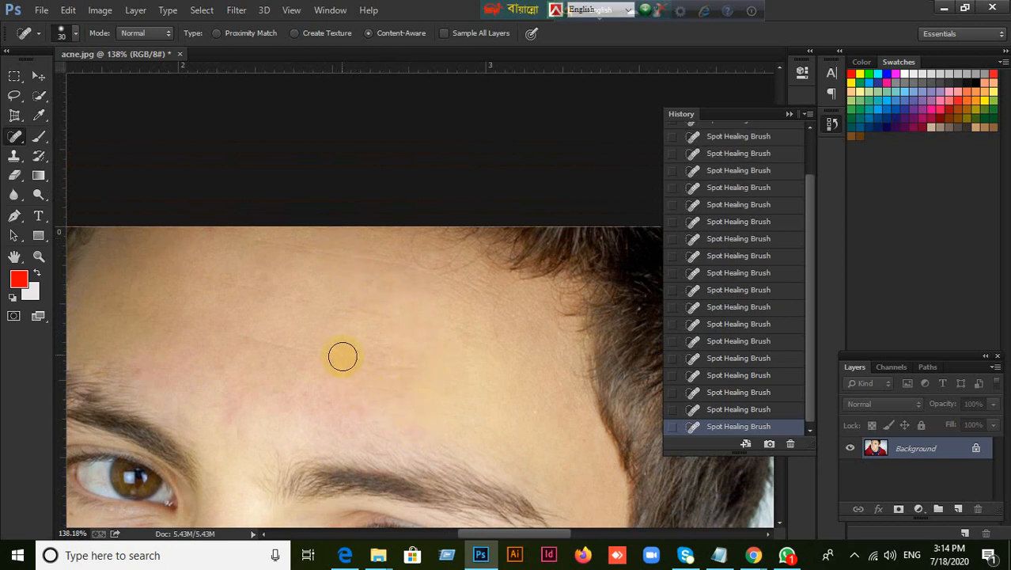
# Heal the red acne spots across the upper part of the far cheek with the Spot Healing Brush
pyautogui.moveTo(390, 299); pyautogui.dragTo(420, 173)
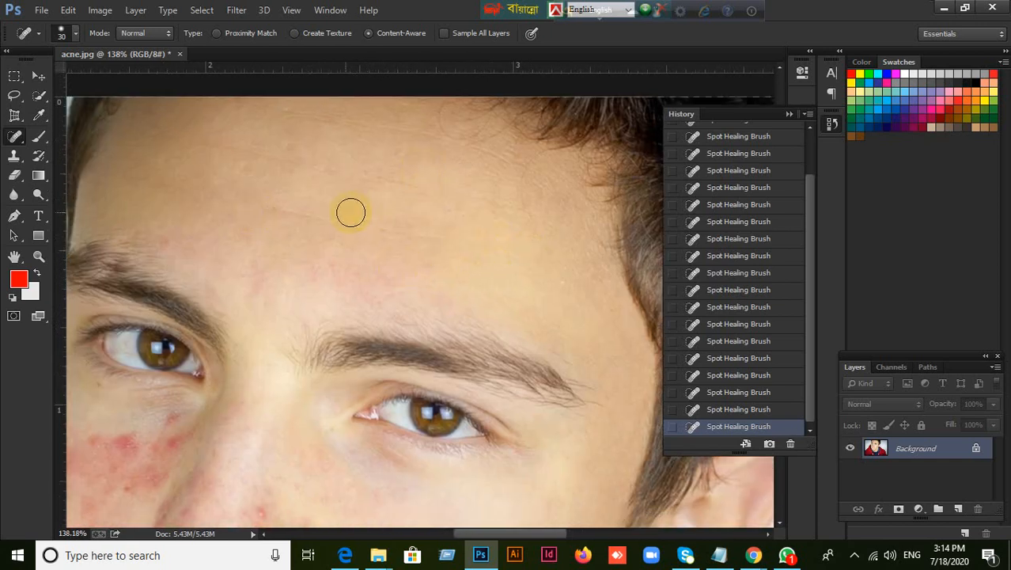
pyautogui.moveTo(401, 273); pyautogui.dragTo(429, 288)
pyautogui.moveTo(413, 346); pyautogui.dragTo(452, 175)
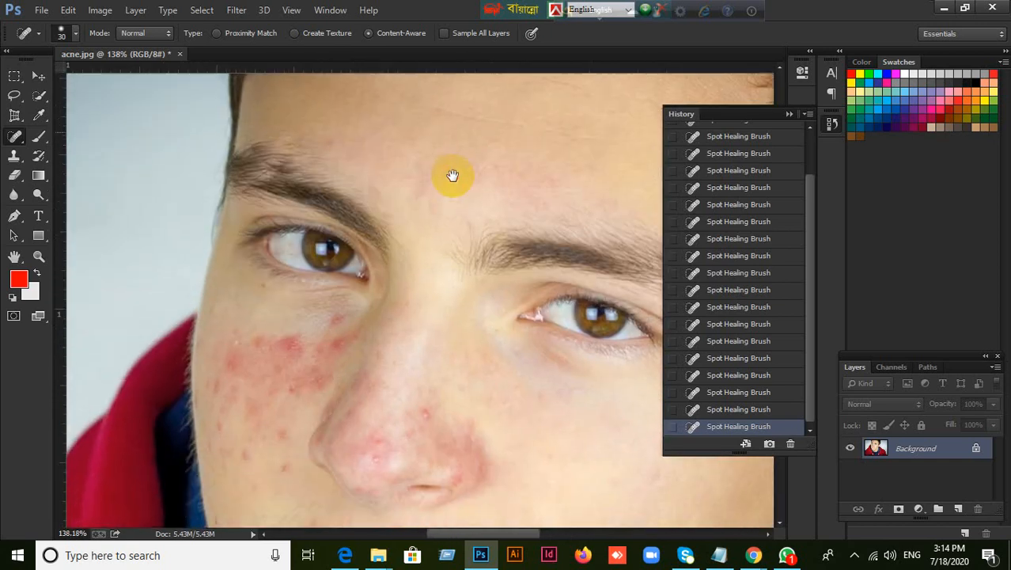
pyautogui.moveTo(393, 301); pyautogui.dragTo(423, 181)
pyautogui.moveTo(348, 275); pyautogui.dragTo(312, 227)
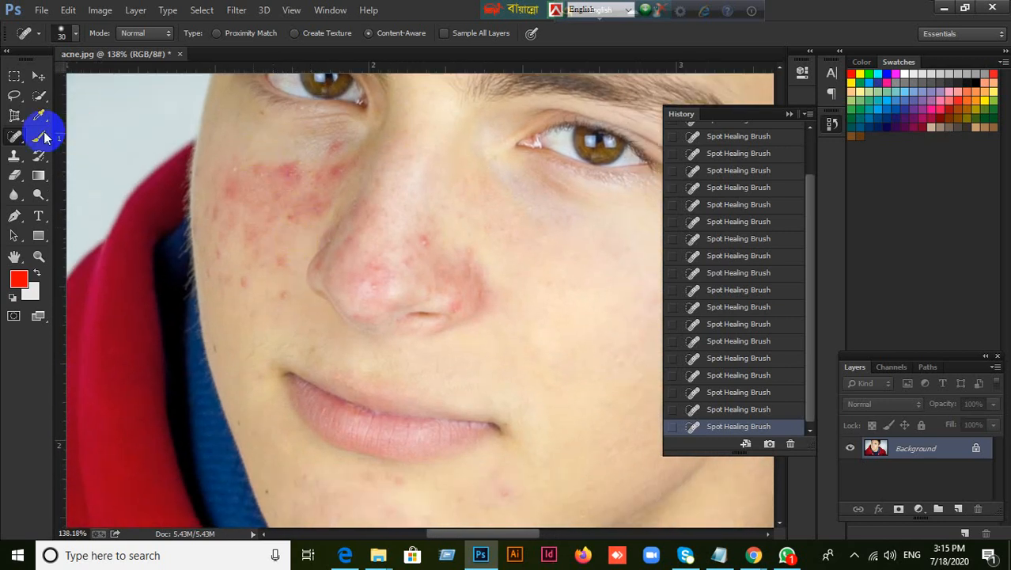
pyautogui.rightClick(18, 137)
pyautogui.click(69, 135)
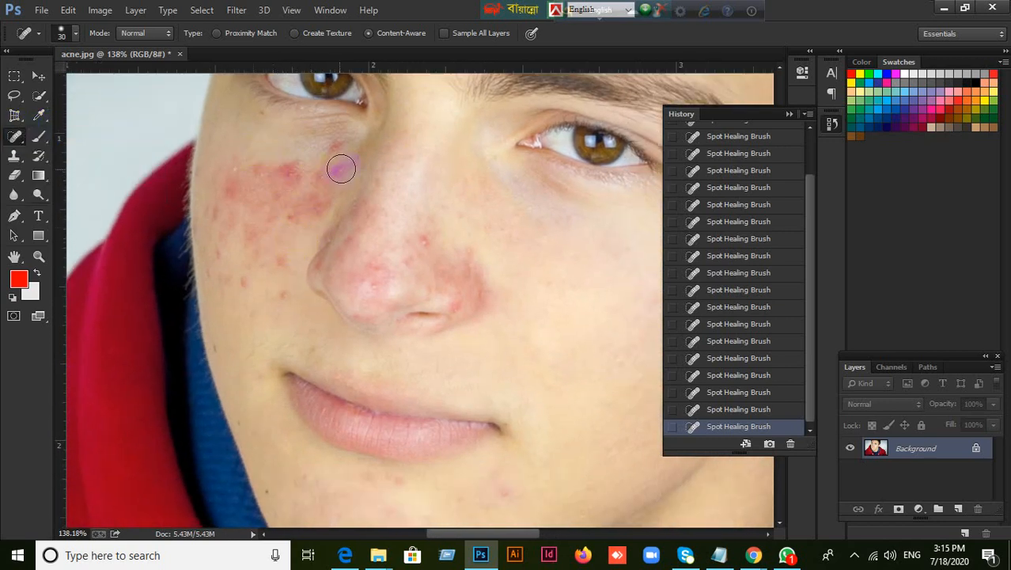
pyautogui.click(283, 178)
pyautogui.click(295, 176)
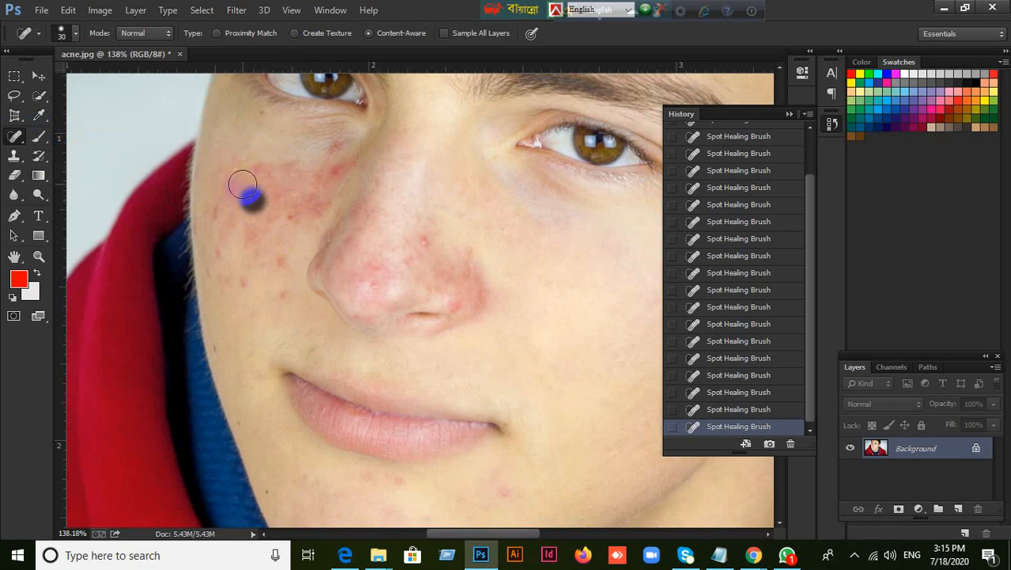
pyautogui.click(244, 184)
pyautogui.click(270, 174)
pyautogui.click(246, 174)
# Heal the separate red spots lower on the far cheek and those under the eye beside the nose
pyautogui.click(223, 201)
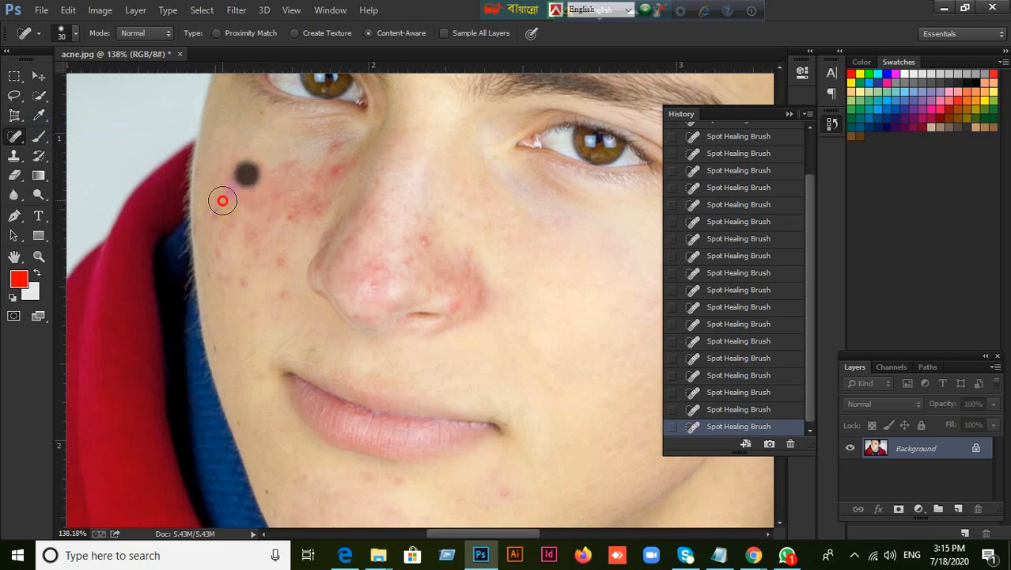
pyautogui.click(278, 216)
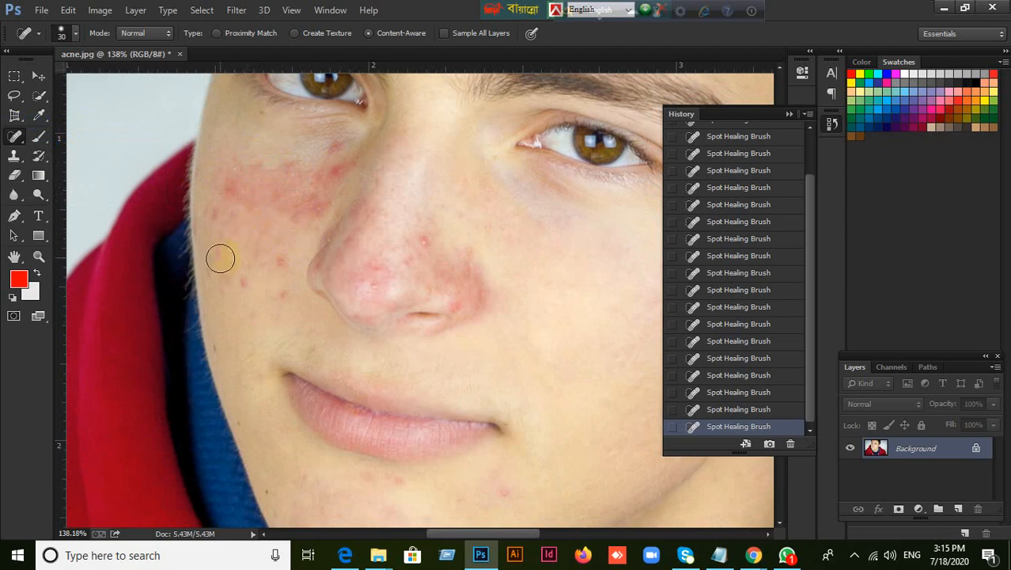
pyautogui.click(280, 264)
pyautogui.click(280, 294)
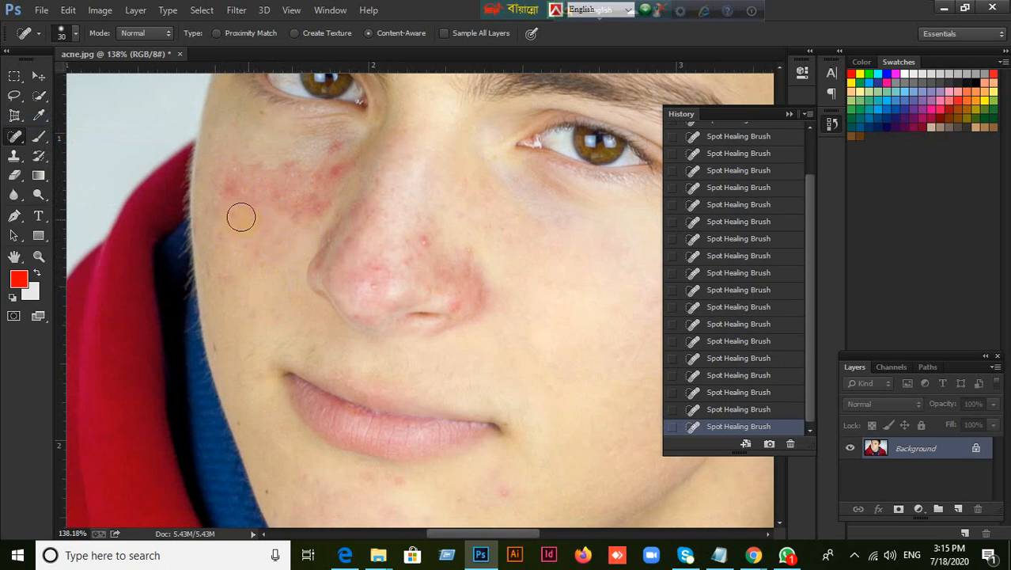
pyautogui.click(296, 175)
pyautogui.click(278, 208)
pyautogui.click(329, 170)
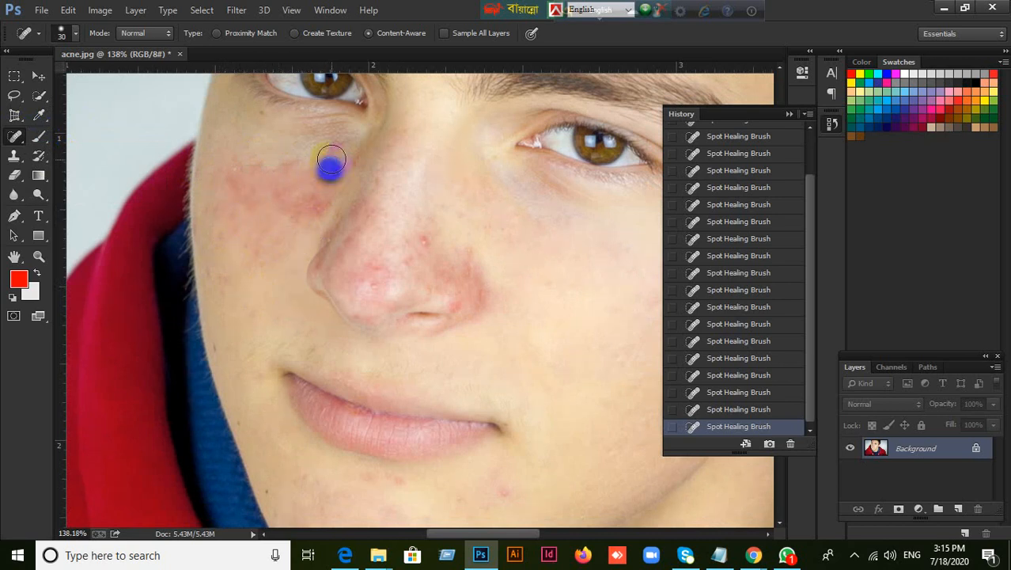
pyautogui.click(333, 154)
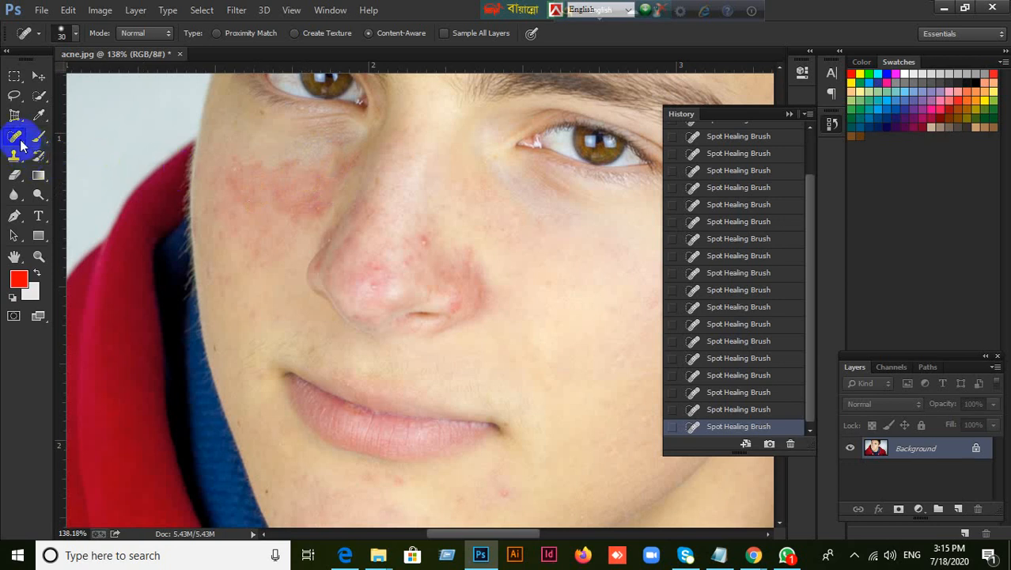
# Go over the reddened upper edge of the far cheek patch with more Spot Healing Brush strokes
pyautogui.rightClick(17, 143)
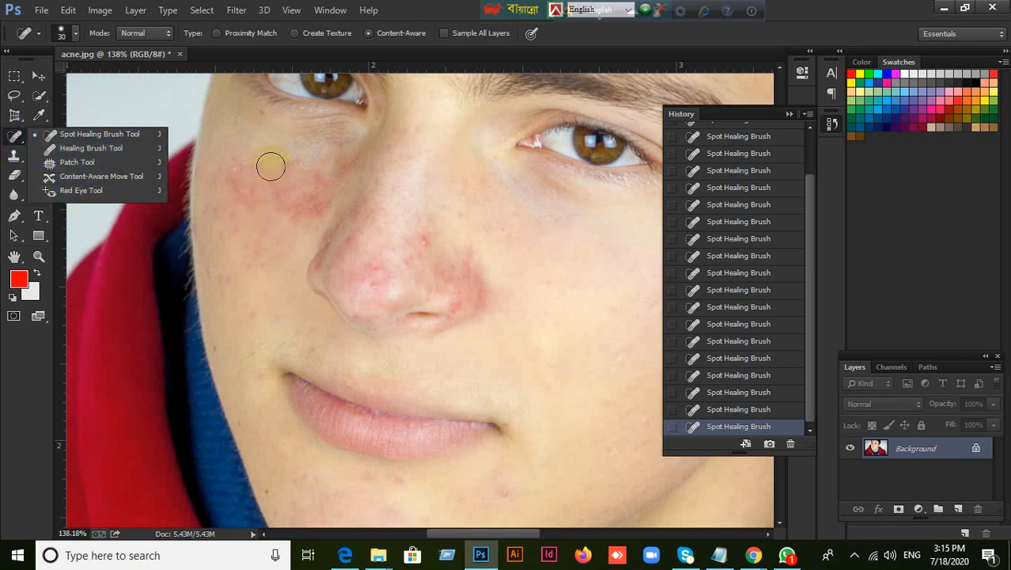
pyautogui.click(117, 134)
pyautogui.moveTo(262, 185)
pyautogui.mouseDown()
pyautogui.moveTo(264, 196)
pyautogui.moveTo(290, 174)
pyautogui.mouseUp()
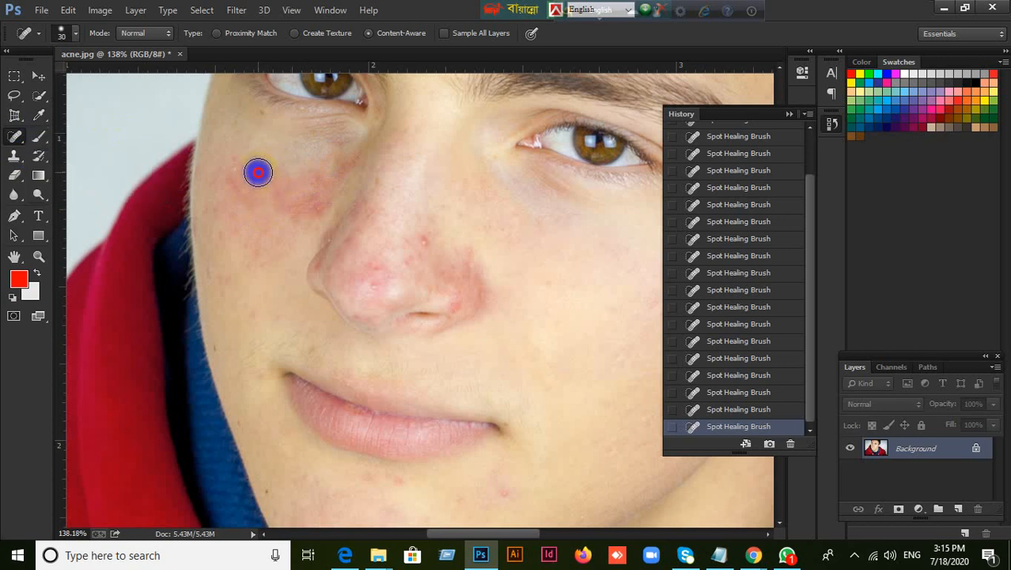
pyautogui.click(258, 173)
pyautogui.click(230, 184)
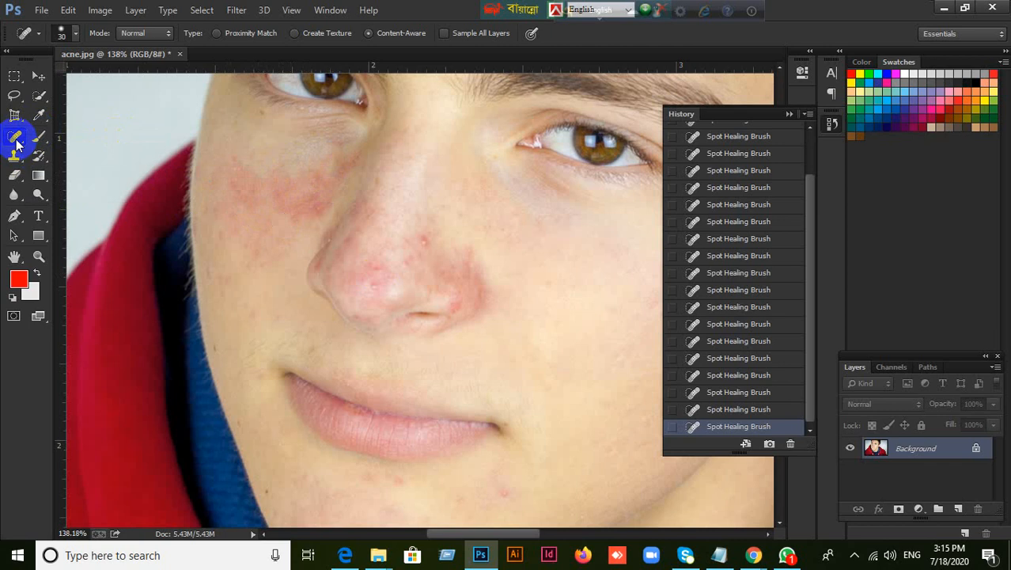
# Paint over the remaining redness on the far cheek with the Healing Brush, using sampled clear skin
pyautogui.click(15, 142)
pyautogui.click(94, 147)
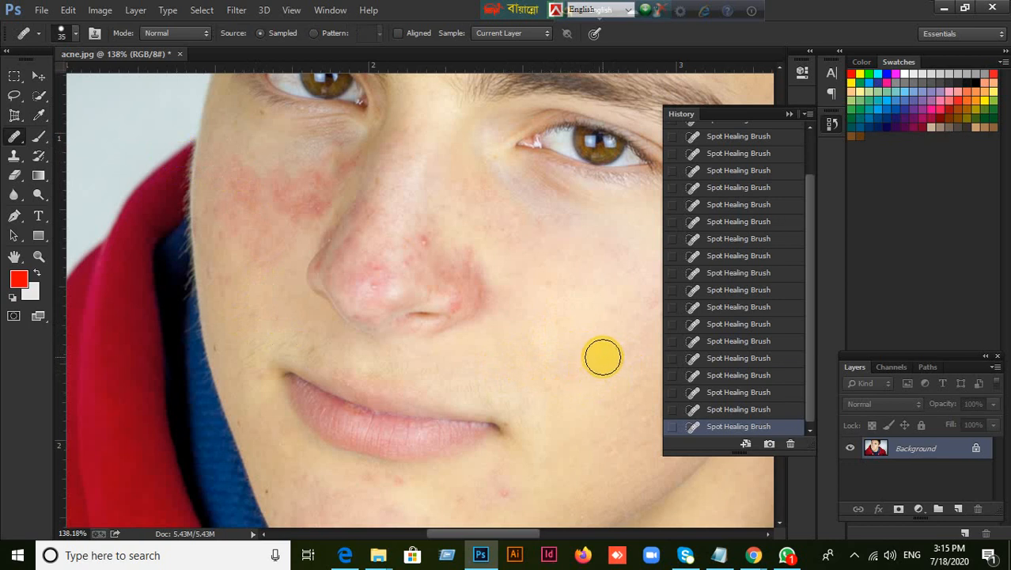
pyautogui.moveTo(578, 387); pyautogui.dragTo(512, 392)
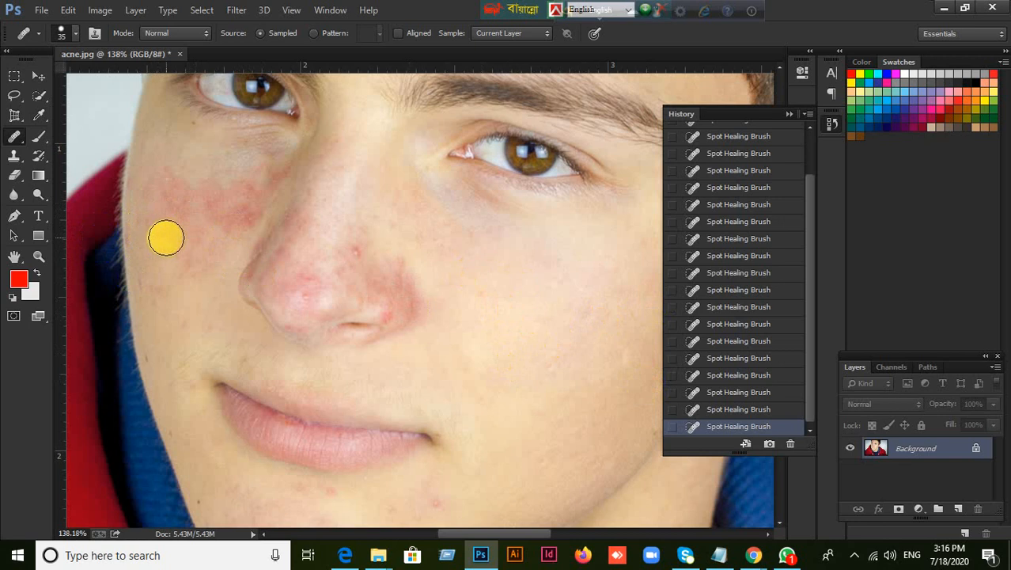
pyautogui.moveTo(182, 229)
pyautogui.mouseDown()
pyautogui.moveTo(207, 204)
pyautogui.moveTo(185, 215)
pyautogui.moveTo(202, 237)
pyautogui.moveTo(193, 246)
pyautogui.moveTo(219, 248)
pyautogui.moveTo(219, 259)
pyautogui.moveTo(210, 212)
pyautogui.moveTo(261, 183)
pyautogui.moveTo(218, 233)
pyautogui.moveTo(166, 212)
pyautogui.moveTo(172, 196)
pyautogui.moveTo(200, 192)
pyautogui.moveTo(155, 215)
pyautogui.moveTo(158, 247)
pyautogui.moveTo(201, 276)
pyautogui.moveTo(166, 272)
pyautogui.moveTo(151, 237)
pyautogui.moveTo(169, 189)
pyautogui.moveTo(275, 162)
pyautogui.mouseUp()
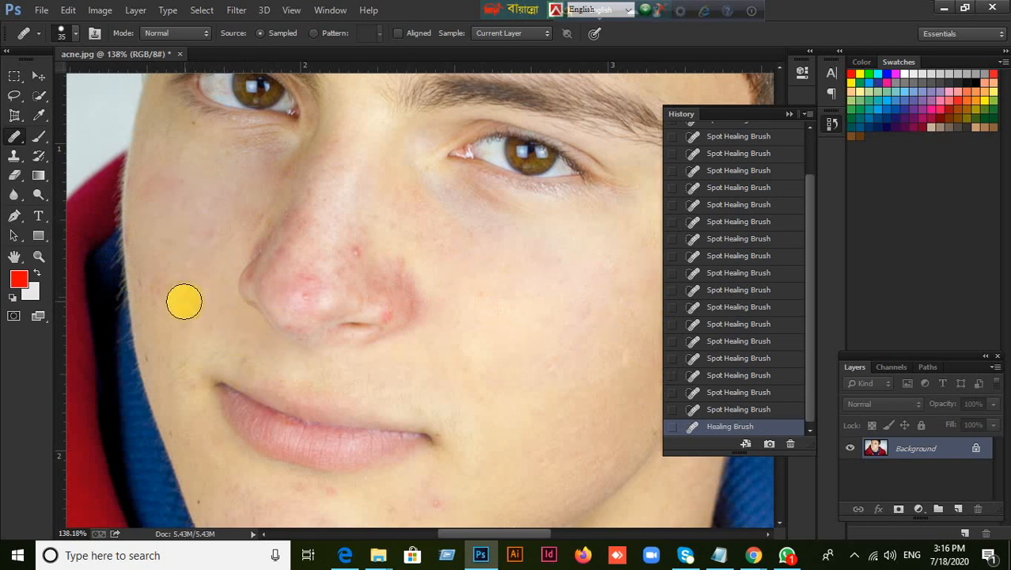
pyautogui.moveTo(183, 296)
pyautogui.mouseDown()
pyautogui.moveTo(153, 284)
pyautogui.moveTo(201, 321)
pyautogui.mouseUp()
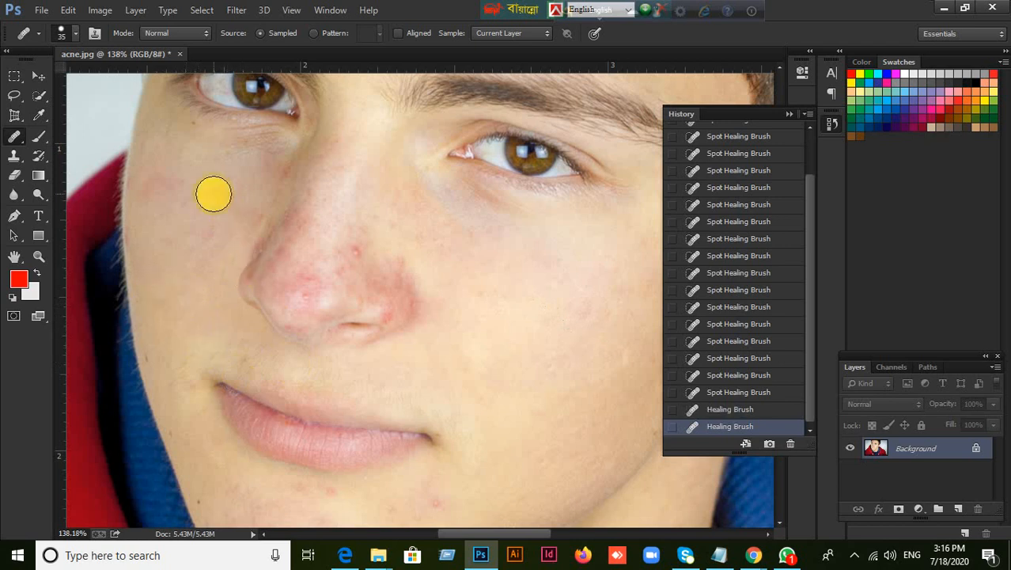
pyautogui.moveTo(171, 189); pyautogui.dragTo(188, 198)
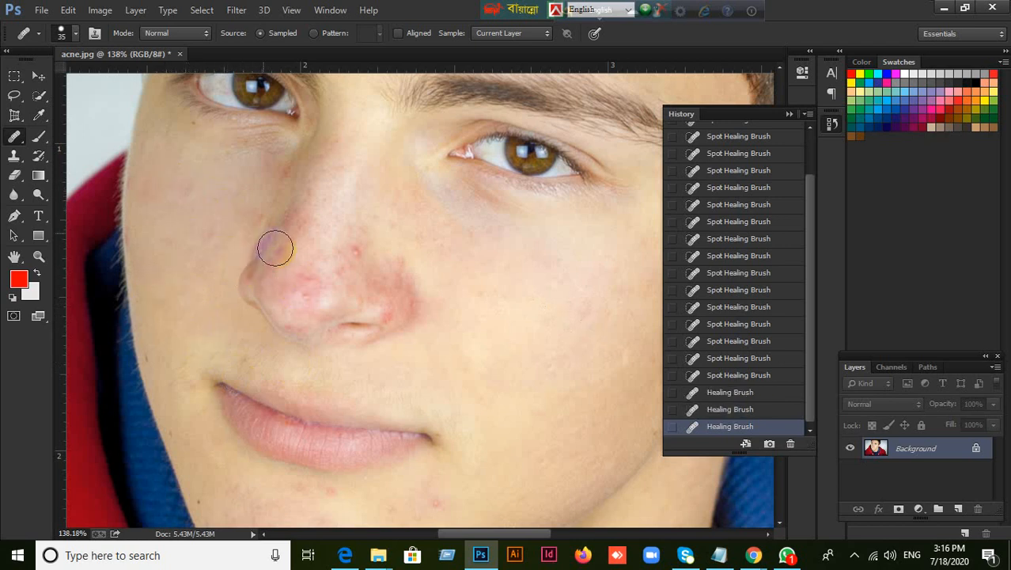
pyautogui.moveTo(194, 240)
pyautogui.mouseDown()
pyautogui.moveTo(183, 193)
pyautogui.moveTo(155, 191)
pyautogui.moveTo(170, 222)
pyautogui.moveTo(219, 245)
pyautogui.moveTo(259, 166)
pyautogui.moveTo(204, 191)
pyautogui.mouseUp()
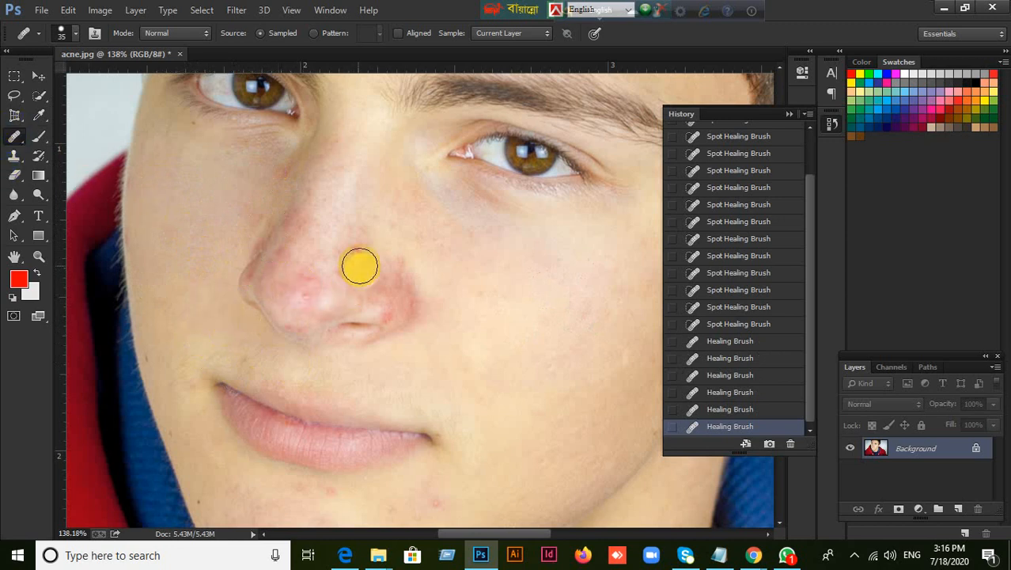
# Heal the bump on the side of the nose and the redness above the near nostril with the Spot Healing Brush
pyautogui.rightClick(14, 136)
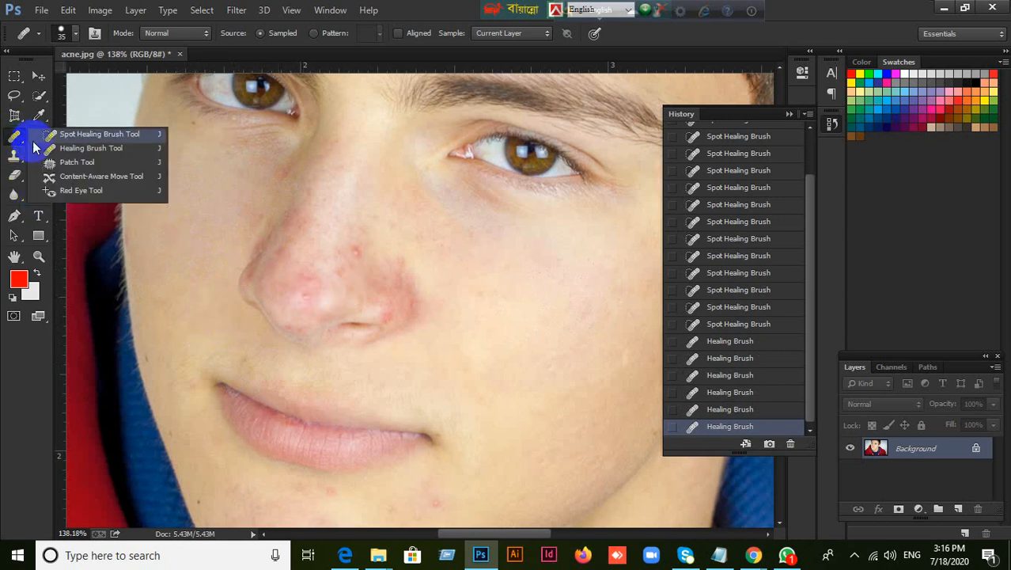
pyautogui.click(93, 134)
pyautogui.scroll(1, 351, 323)
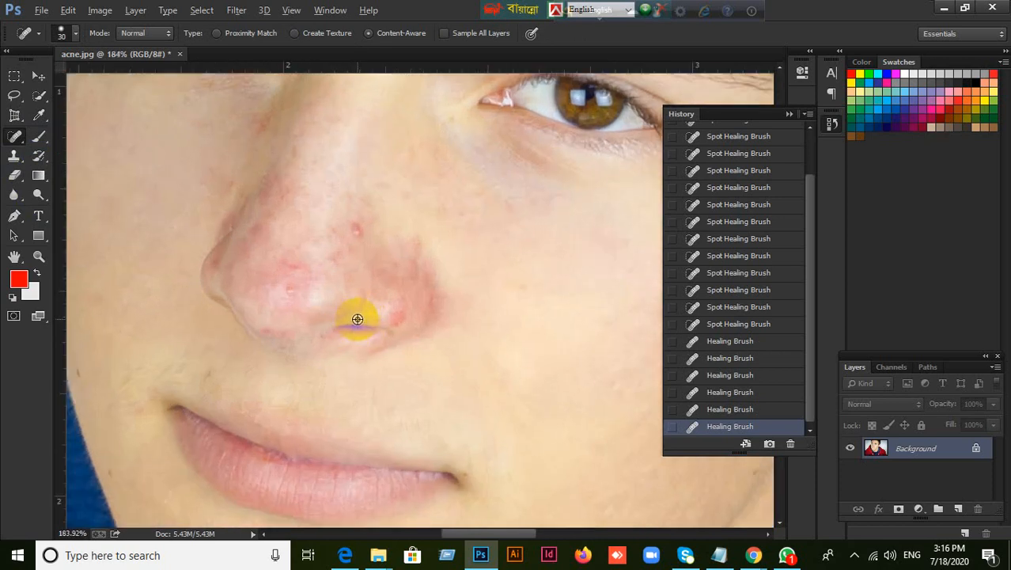
pyautogui.click(360, 235)
pyautogui.click(414, 246)
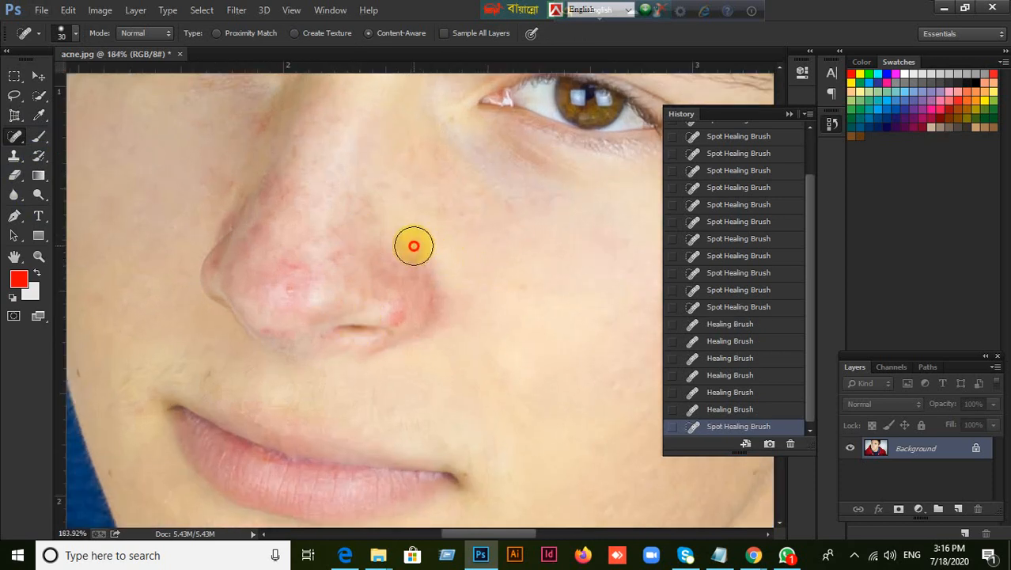
pyautogui.click(452, 275)
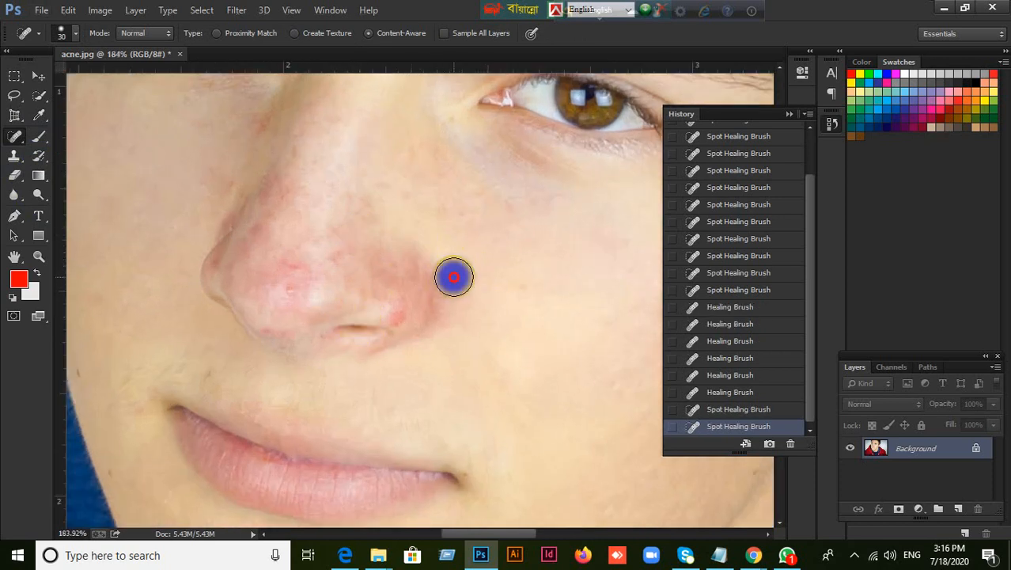
pyautogui.click(381, 269)
pyautogui.click(405, 325)
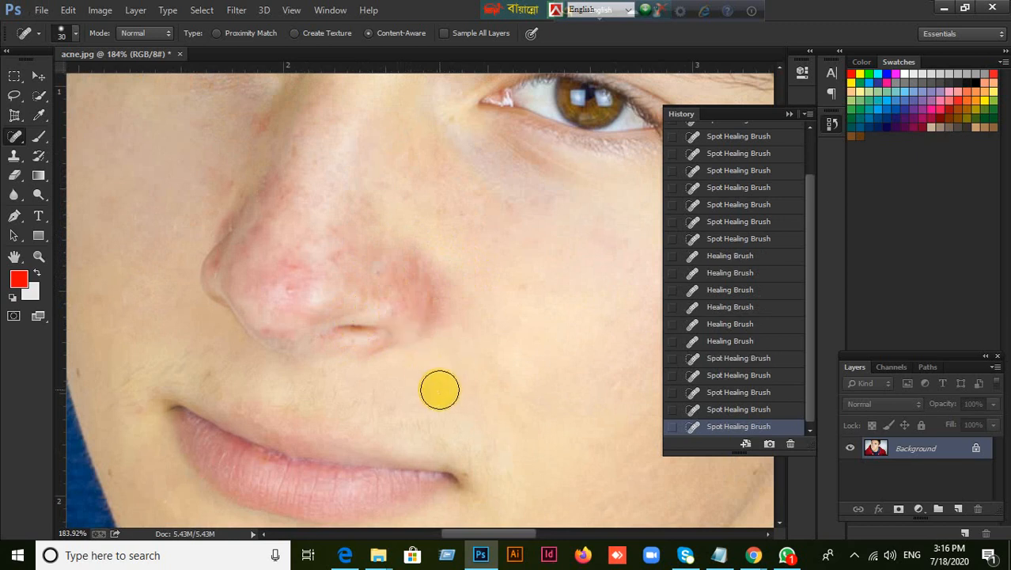
pyautogui.click(510, 346)
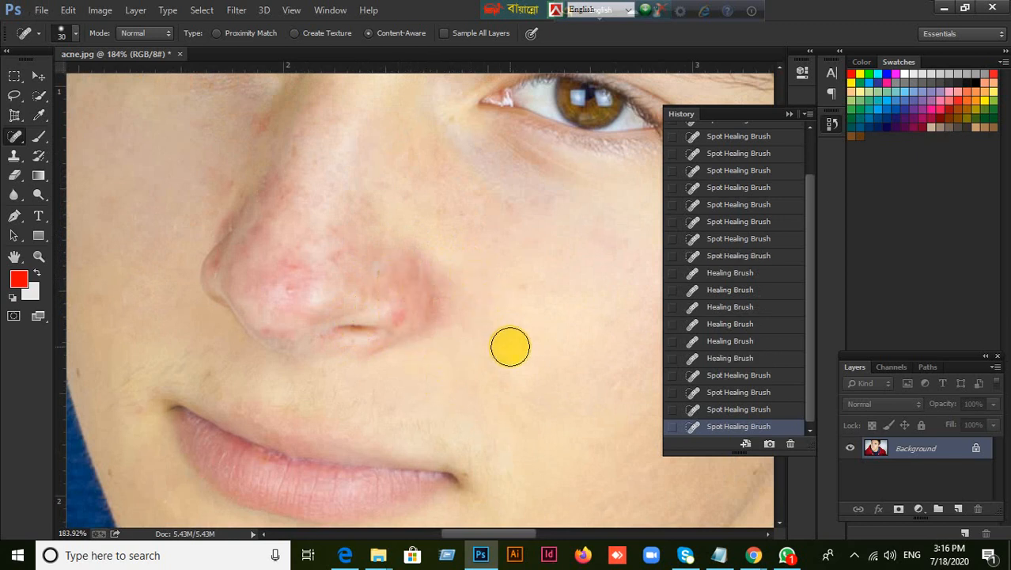
# Reduce the Spot Healing Brush size to 9 and heal the small red spot beside the near nostril
pyautogui.press('[')
pyautogui.press('[')
pyautogui.press('[')
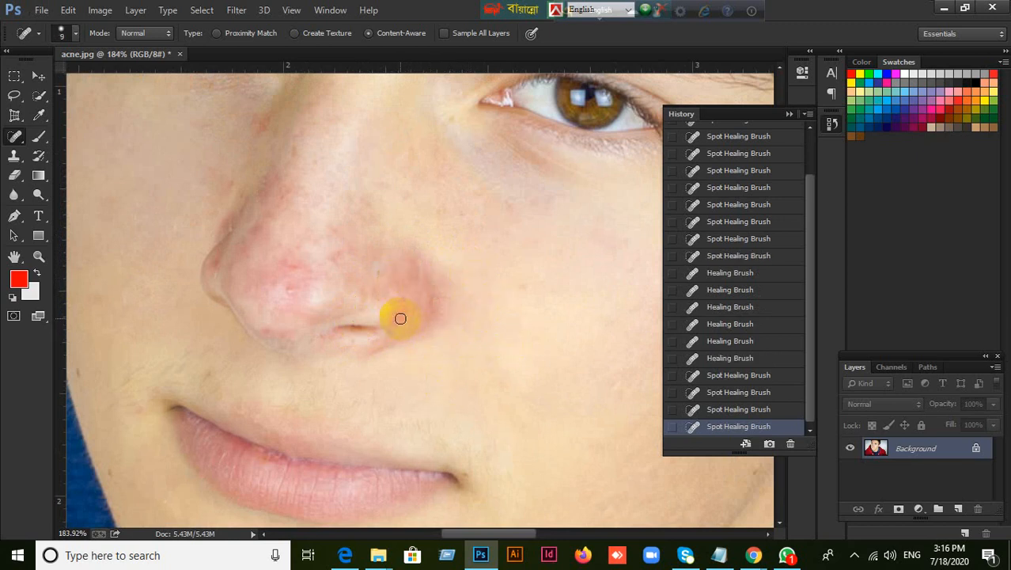
pyautogui.click(399, 318)
pyautogui.click(396, 323)
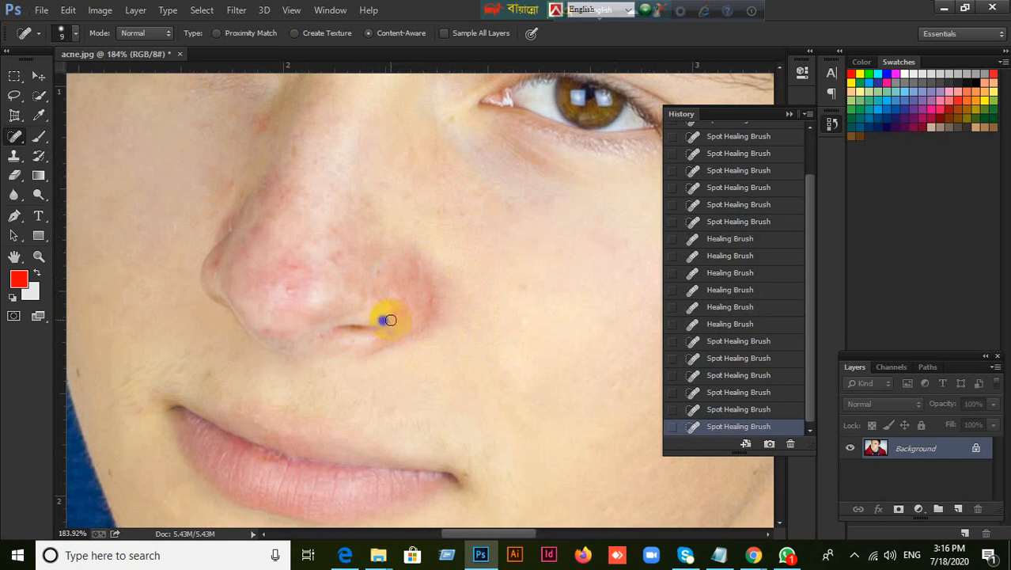
pyautogui.click(389, 319)
pyautogui.click(422, 324)
pyautogui.click(405, 311)
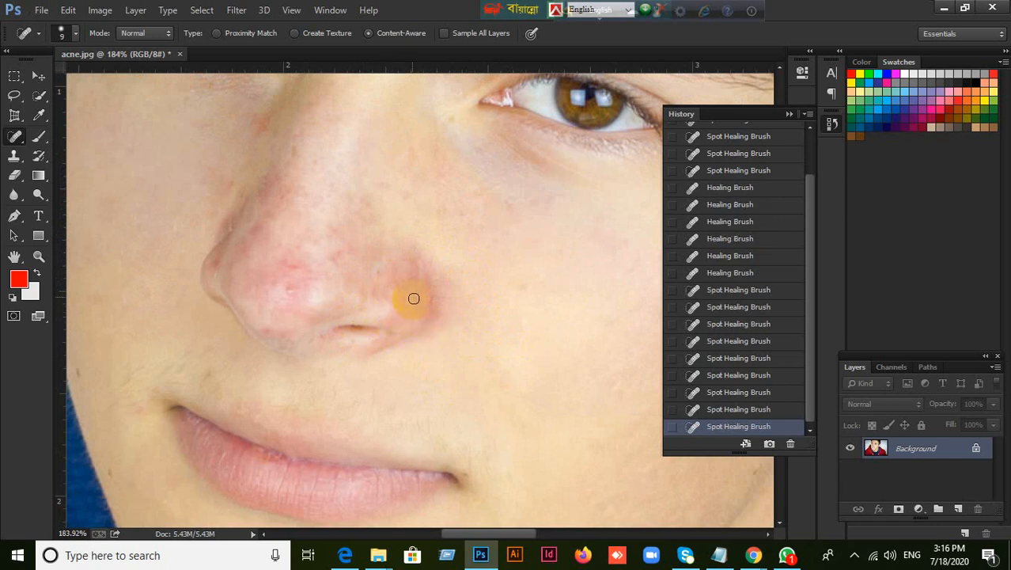
# Heal the small marks over the near nostril wing and up the side of the nose
pyautogui.click(403, 288)
pyautogui.click(385, 267)
pyautogui.click(415, 281)
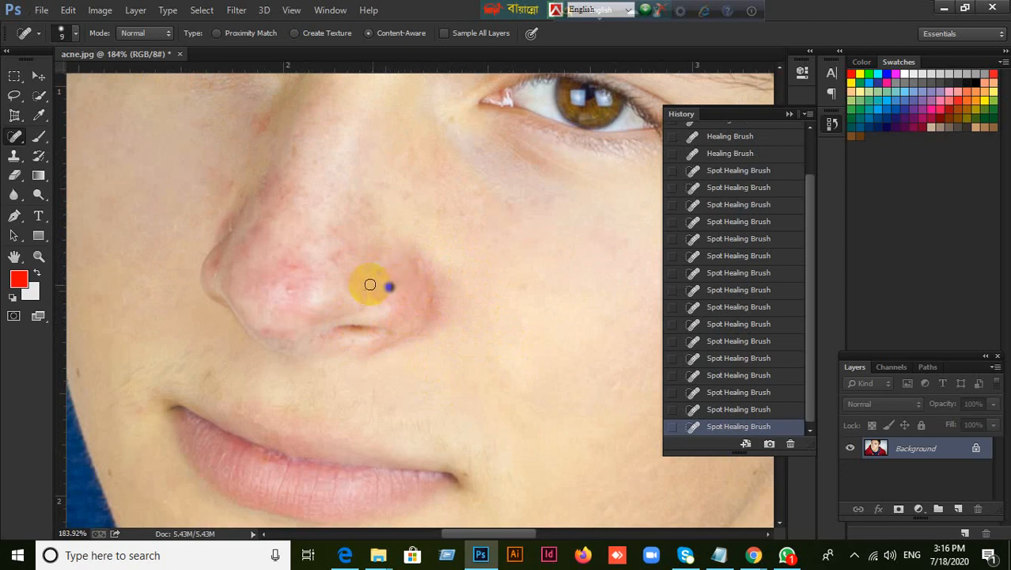
pyautogui.click(369, 284)
pyautogui.click(323, 266)
pyautogui.click(337, 252)
pyautogui.click(332, 227)
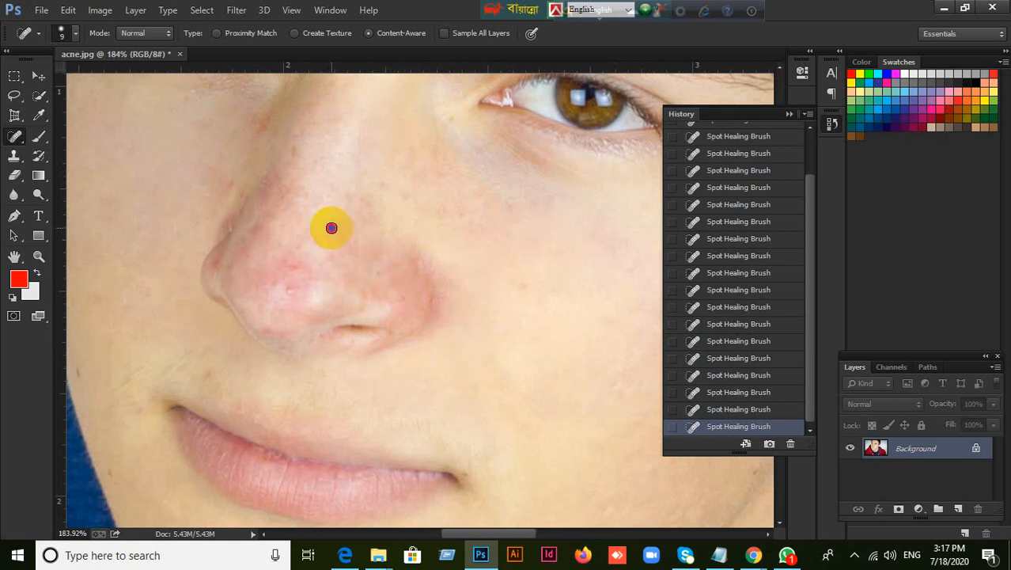
# Heal the red spots on the tip of the nose and the leftover marks above the near nostril
pyautogui.click(303, 266)
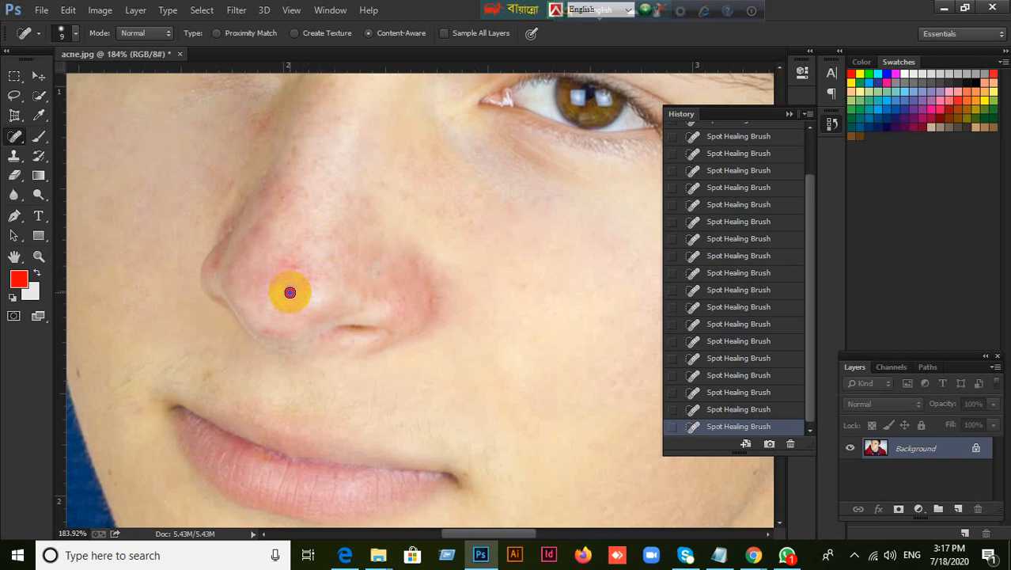
pyautogui.click(289, 292)
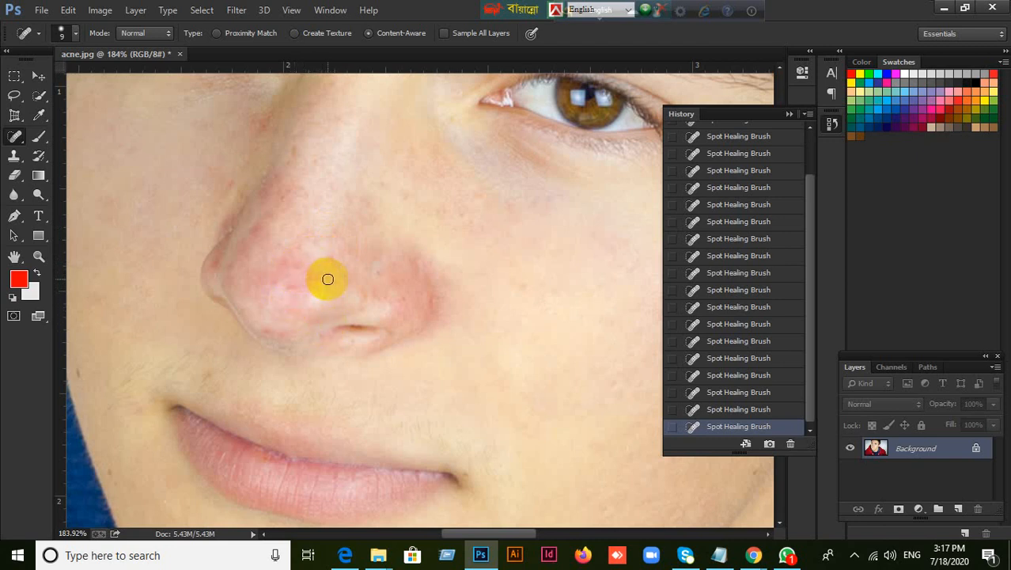
pyautogui.click(384, 277)
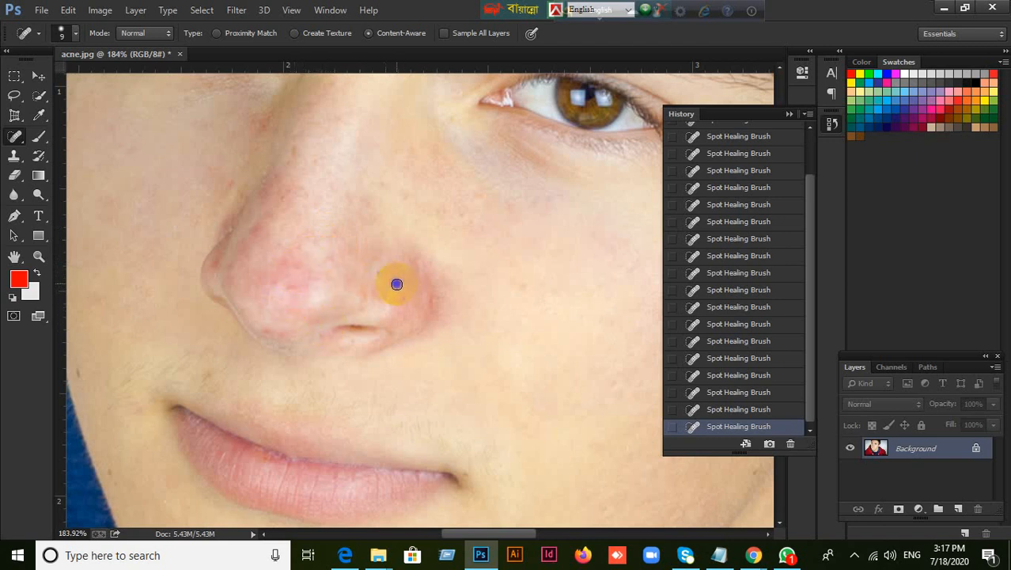
pyautogui.click(346, 289)
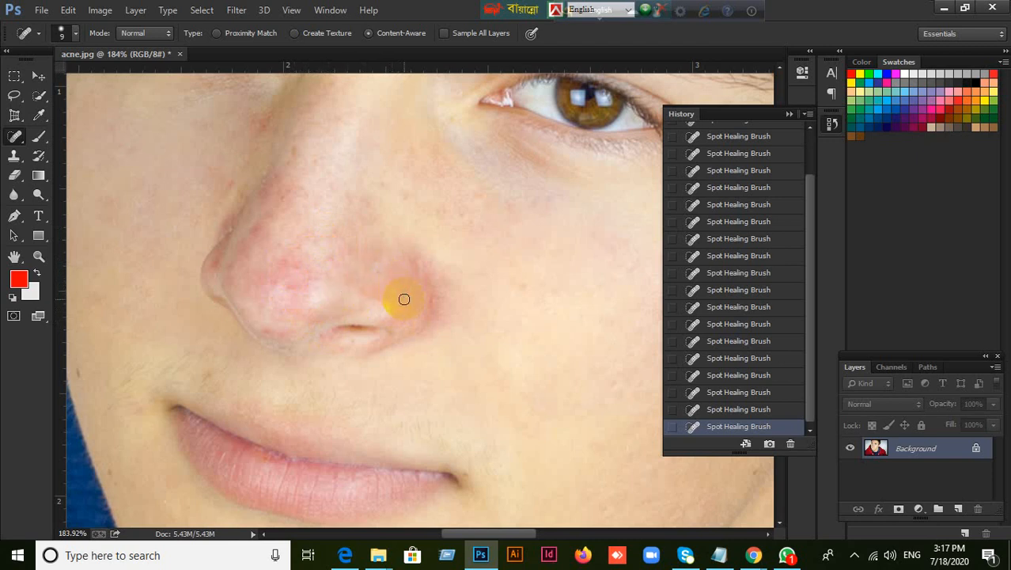
pyautogui.click(384, 265)
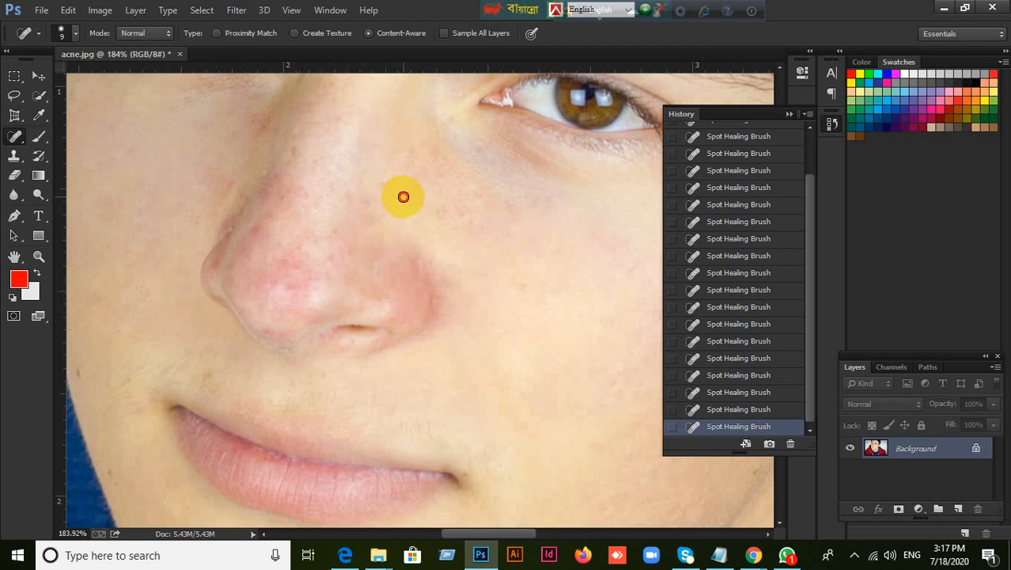
# Reduce the Healing Brush size to 20 and heal the redness above the near nostril with sampled skin
pyautogui.rightClick(21, 136)
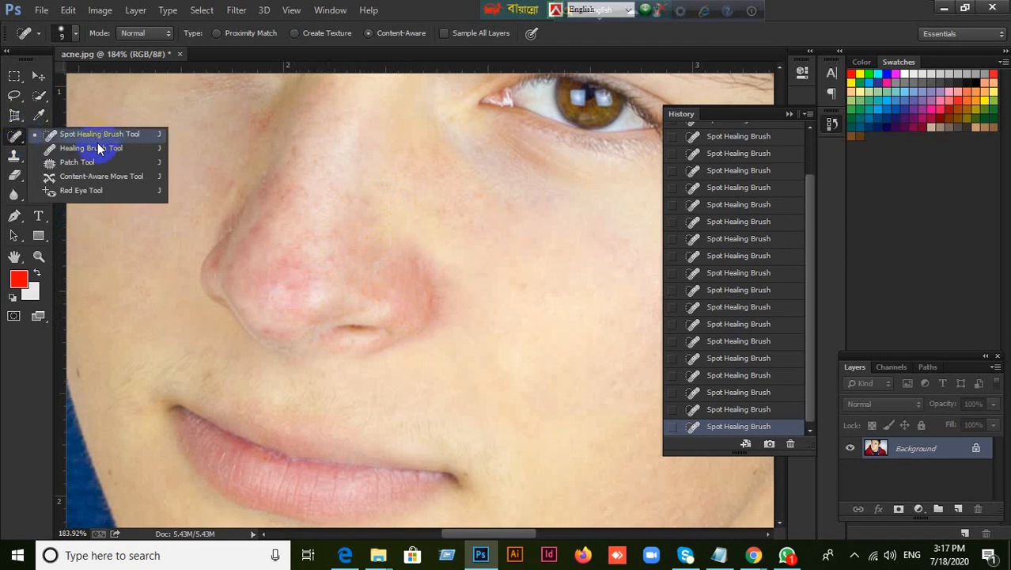
pyautogui.click(98, 138)
pyautogui.rightClick(14, 136)
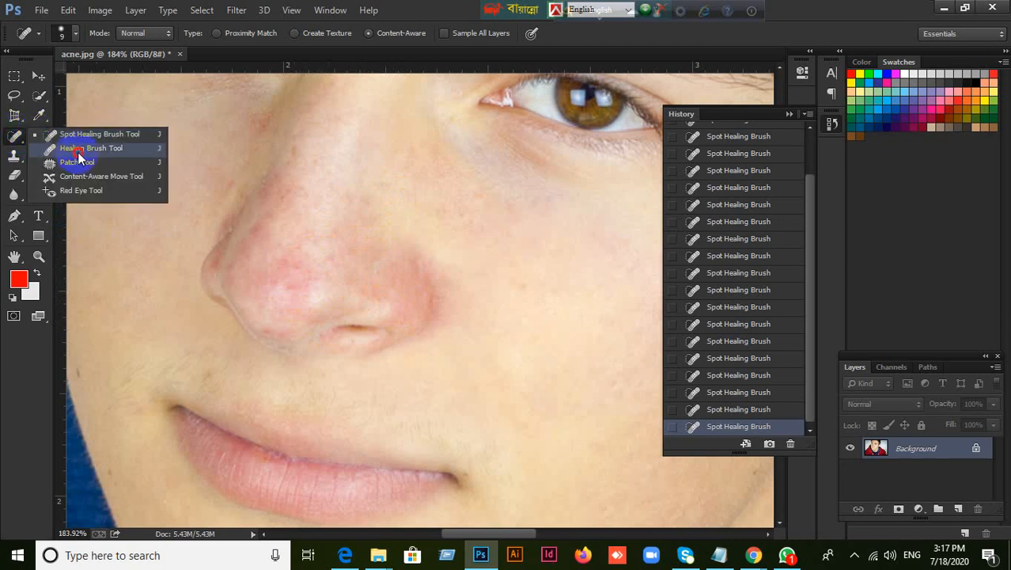
pyautogui.click(77, 161)
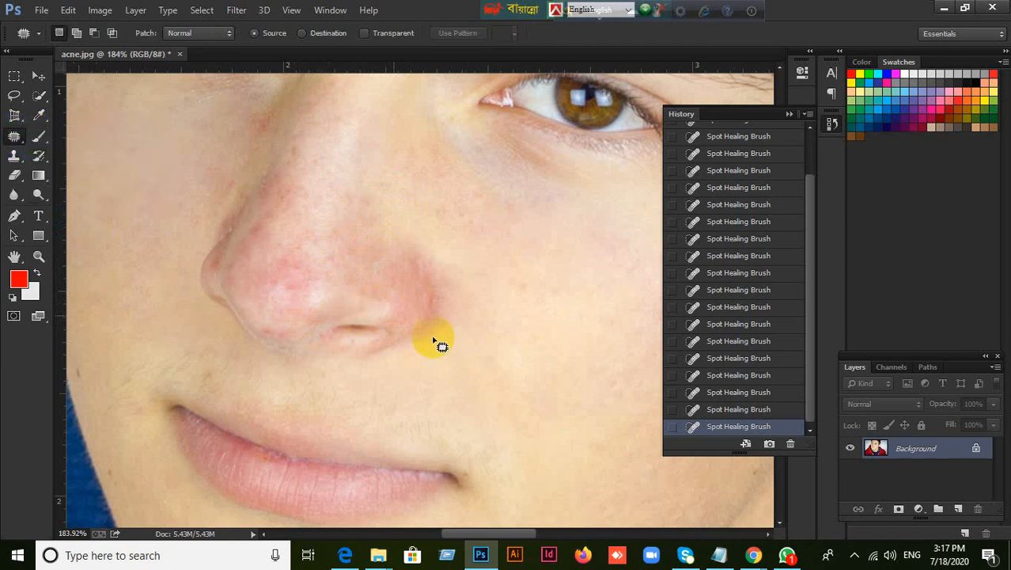
pyautogui.rightClick(14, 137)
pyautogui.click(87, 148)
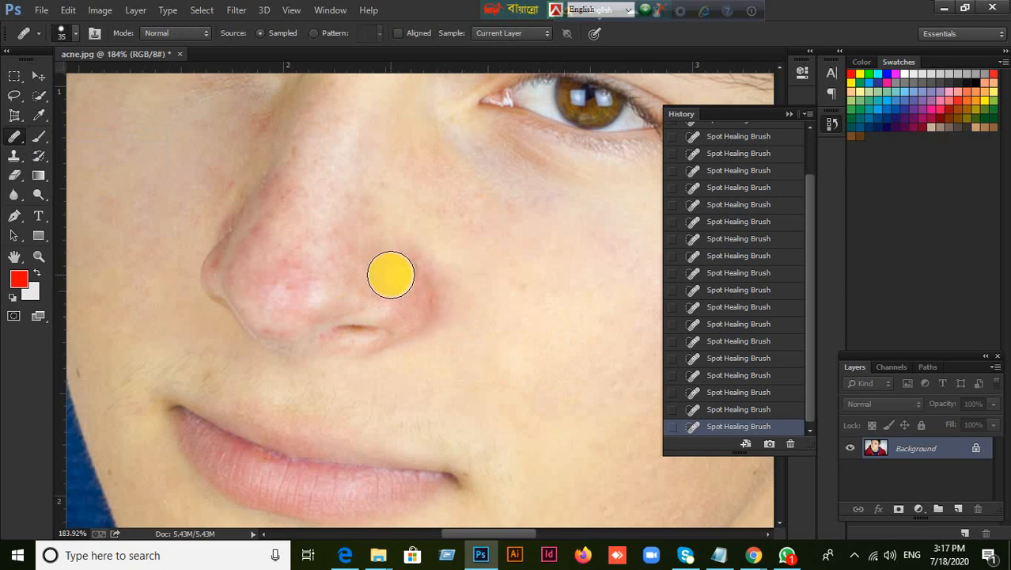
pyautogui.press('[')
pyautogui.moveTo(386, 281)
pyautogui.mouseDown()
pyautogui.moveTo(382, 258)
pyautogui.moveTo(375, 278)
pyautogui.moveTo(392, 259)
pyautogui.moveTo(390, 273)
pyautogui.moveTo(355, 268)
pyautogui.moveTo(361, 233)
pyautogui.moveTo(374, 246)
pyautogui.moveTo(377, 284)
pyautogui.mouseUp()
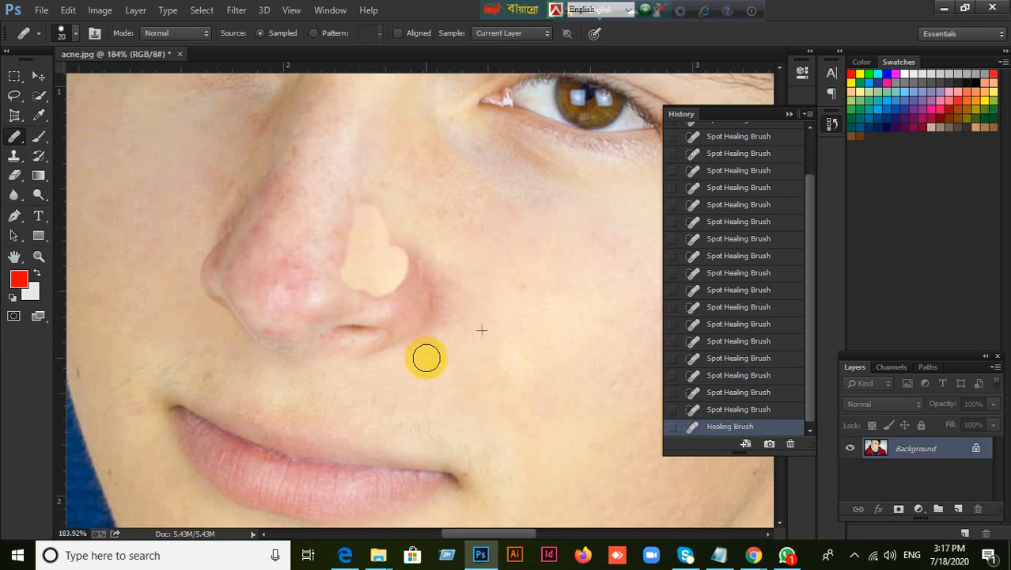
pyautogui.click(398, 273)
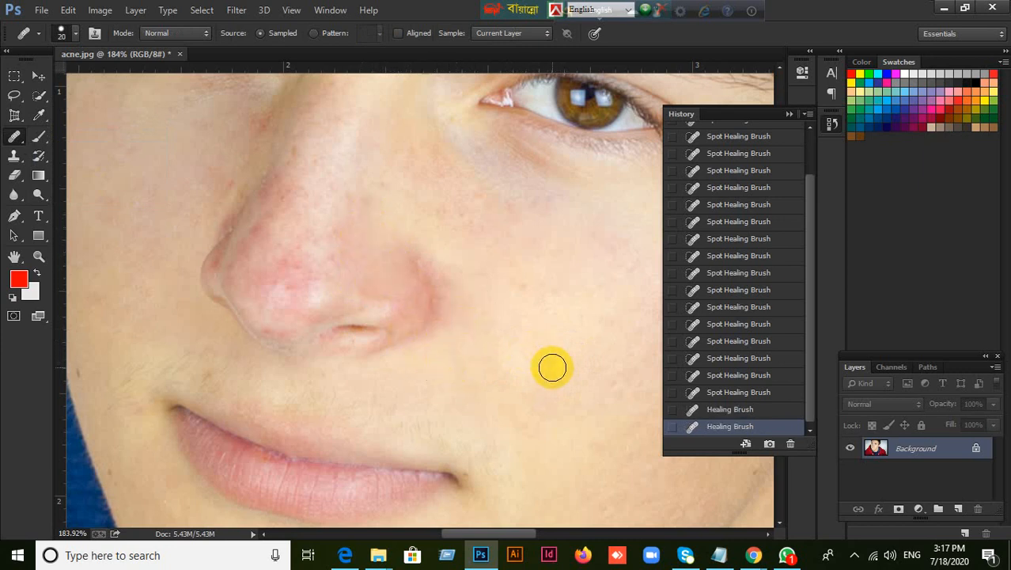
# Heal the skin along the outer edge of the near nostril wing with the Healing Brush
pyautogui.click(453, 307)
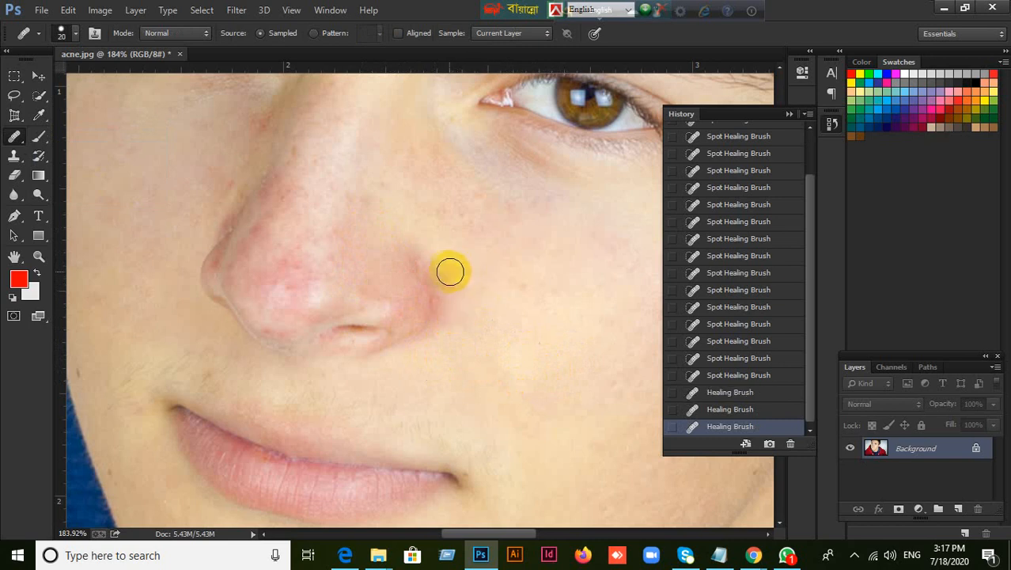
pyautogui.click(472, 258)
pyautogui.click(437, 257)
pyautogui.click(471, 279)
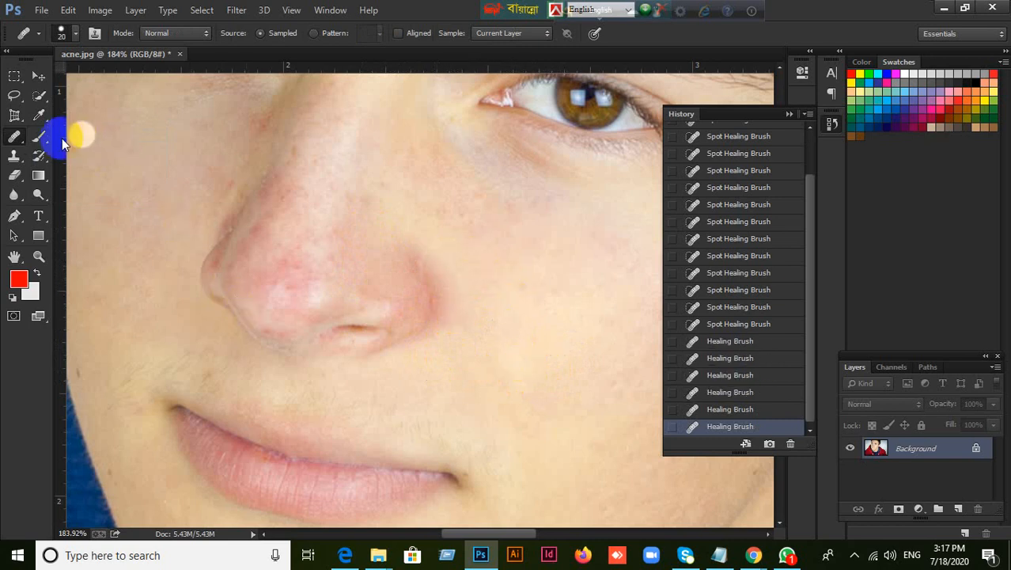
# Patch the small area beside the near nostril wing with clean cheek skin and deselect it
pyautogui.rightClick(14, 136)
pyautogui.click(87, 165)
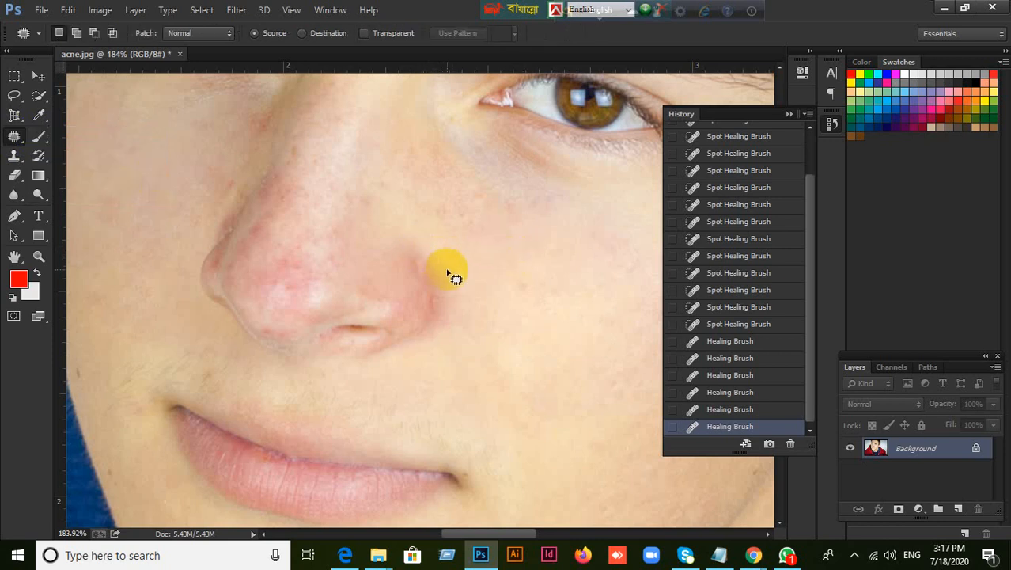
pyautogui.moveTo(445, 285)
pyautogui.mouseDown()
pyautogui.moveTo(457, 315)
pyautogui.moveTo(451, 285)
pyautogui.moveTo(446, 291)
pyautogui.moveTo(489, 333)
pyautogui.mouseUp()
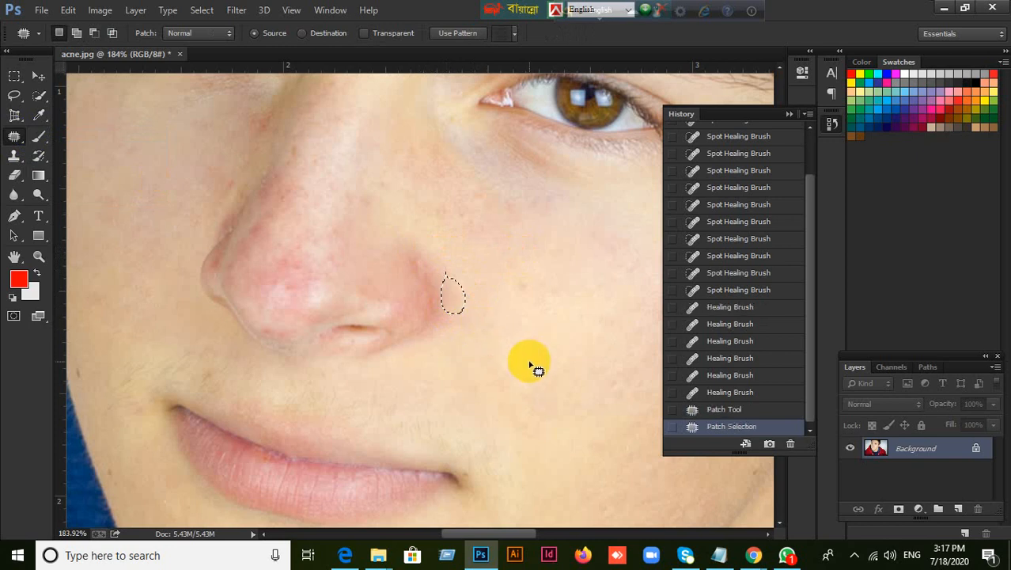
pyautogui.hotkey('ctrl', 'd')
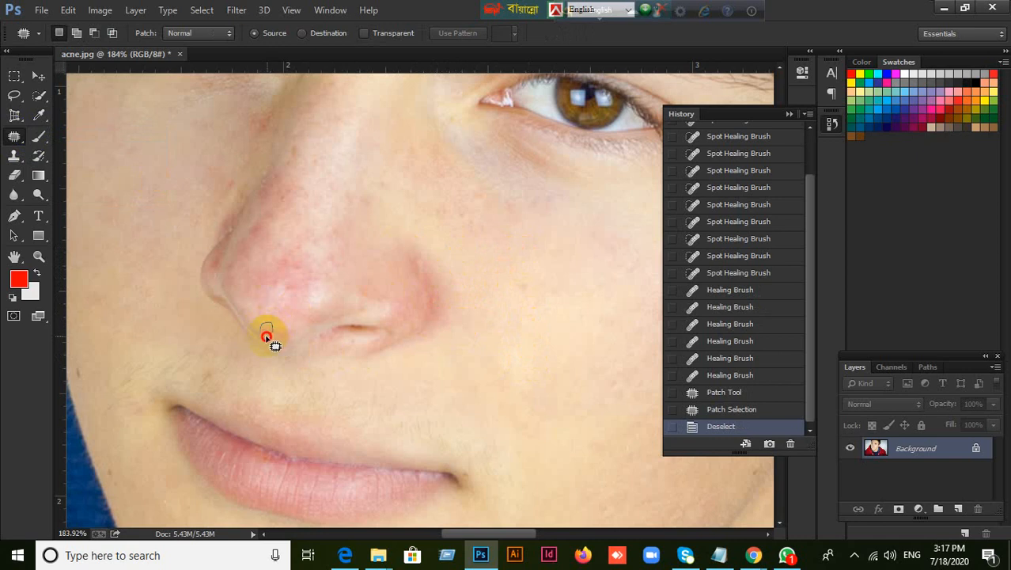
# Patch the two marks along the lower edge of the nose tip with the Patch tool
pyautogui.moveTo(261, 329); pyautogui.dragTo(327, 350)
pyautogui.scroll(5, 300, 345)
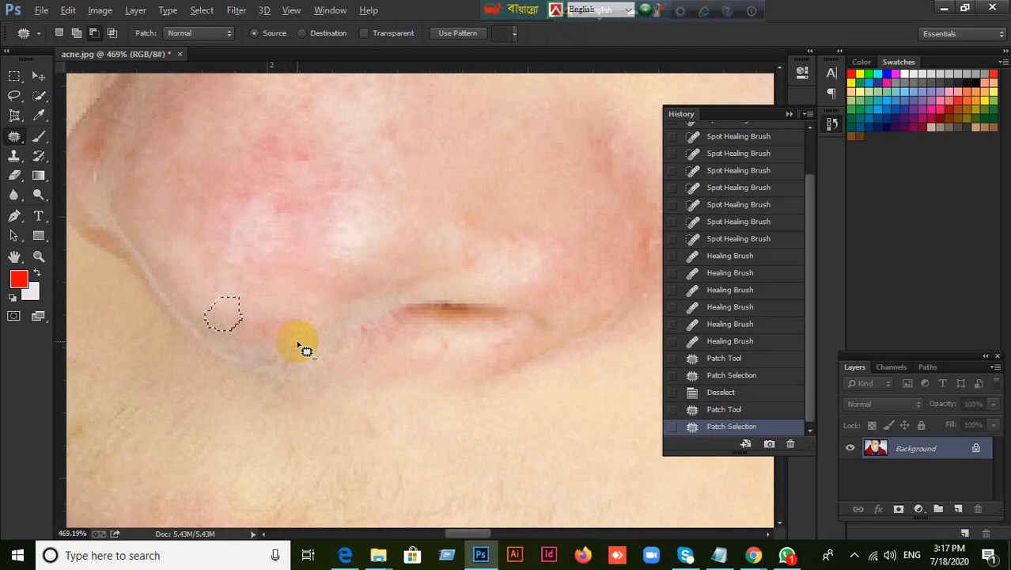
pyautogui.hotkey('ctrl', 'd')
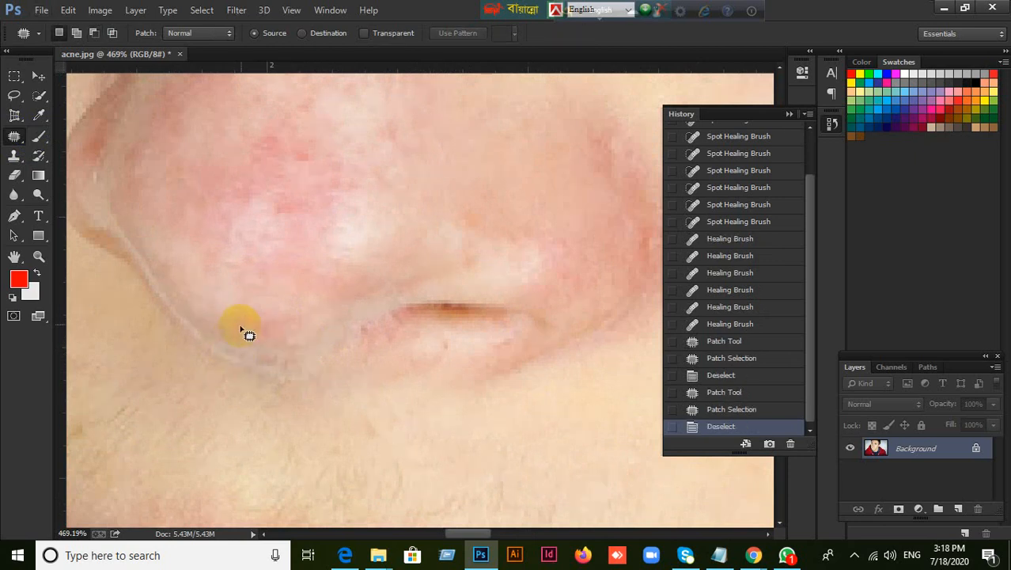
pyautogui.moveTo(257, 342)
pyautogui.mouseDown()
pyautogui.moveTo(261, 322)
pyautogui.moveTo(214, 297)
pyautogui.moveTo(329, 344)
pyautogui.mouseUp()
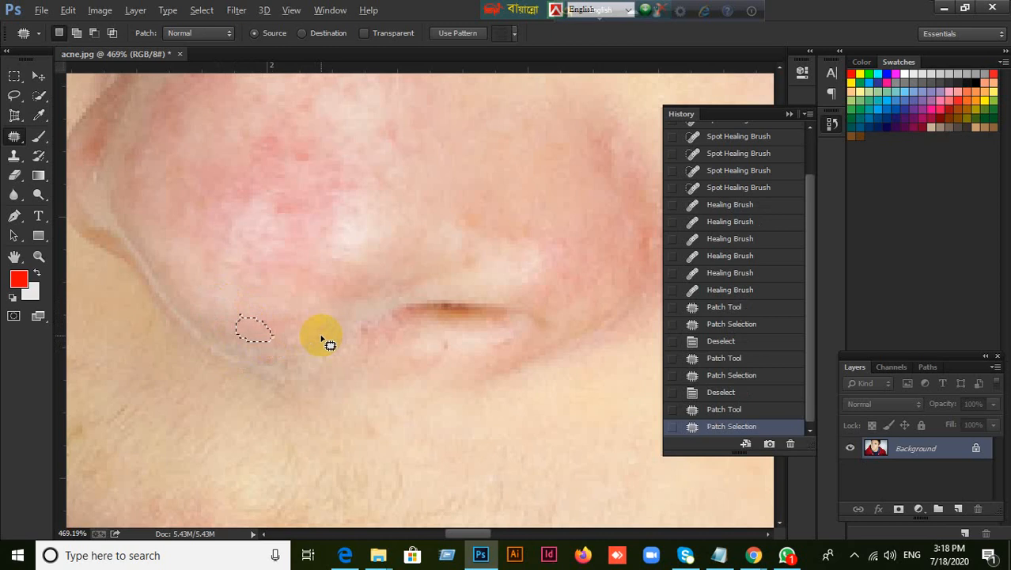
# Try to heal the red spot below the near mouth corner with the Spot Healing Brush at size 9
pyautogui.scroll(-5, 329, 344)
pyautogui.moveTo(405, 334); pyautogui.dragTo(300, 396)
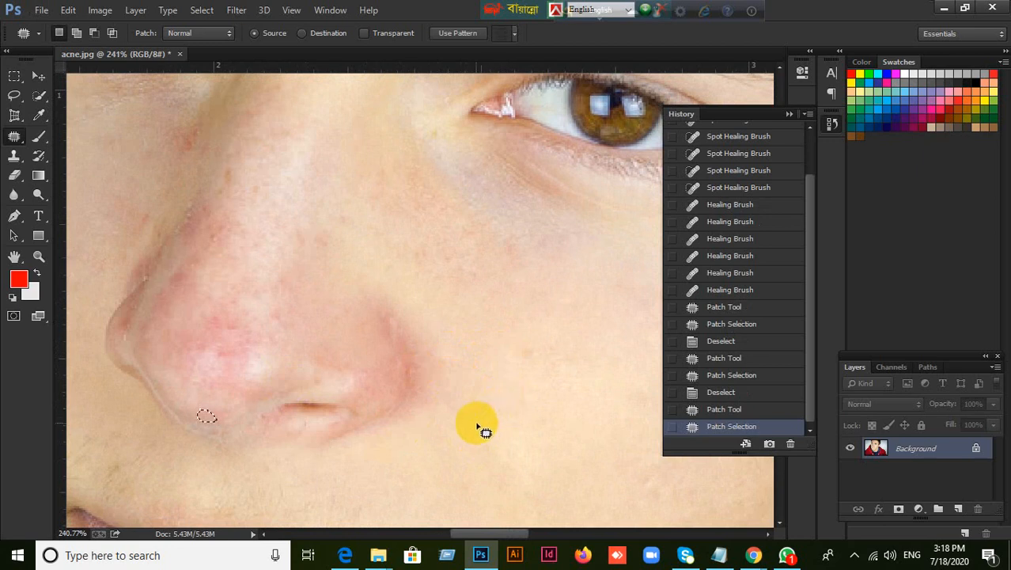
pyautogui.scroll(-3, 499, 404)
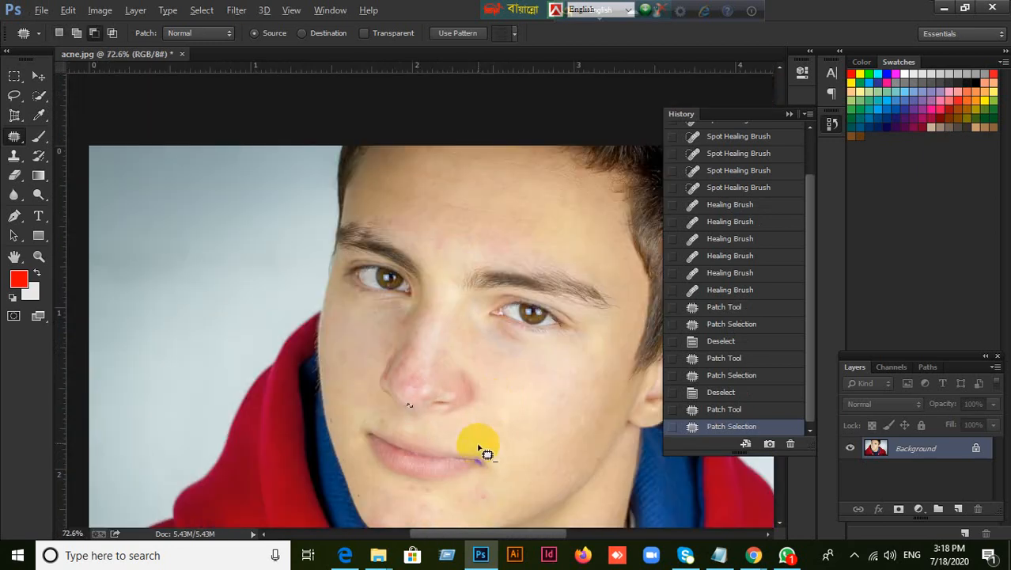
pyautogui.scroll(-1, 501, 402)
pyautogui.scroll(-2, 522, 453)
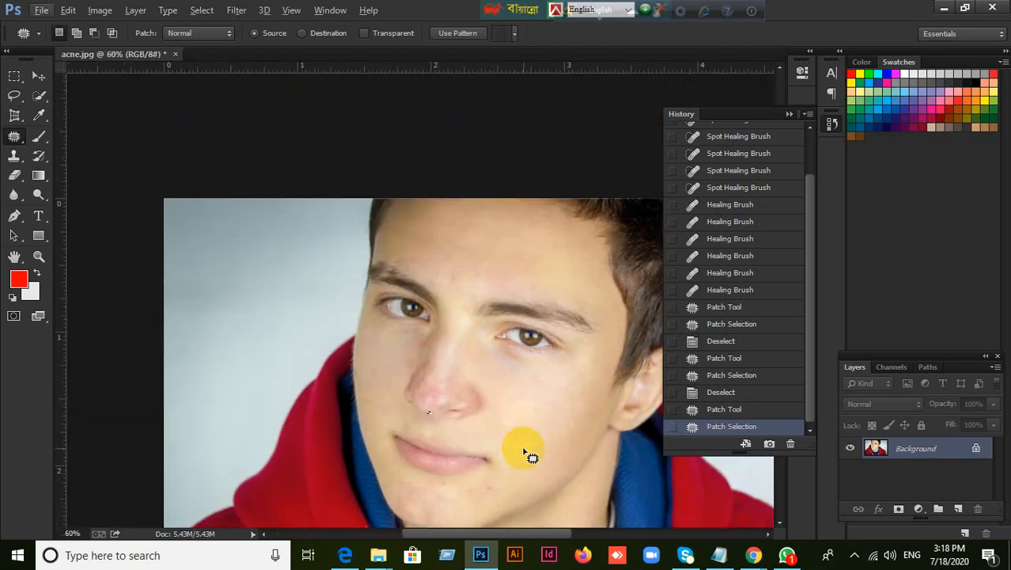
pyautogui.moveTo(511, 408); pyautogui.dragTo(492, 348)
pyautogui.scroll(5, 480, 400)
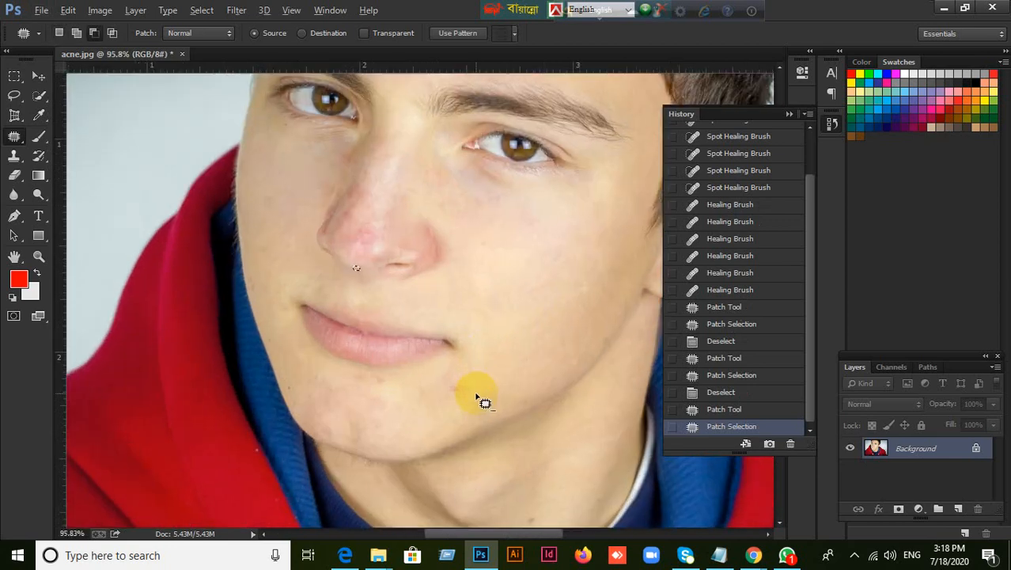
pyautogui.scroll(2, 480, 399)
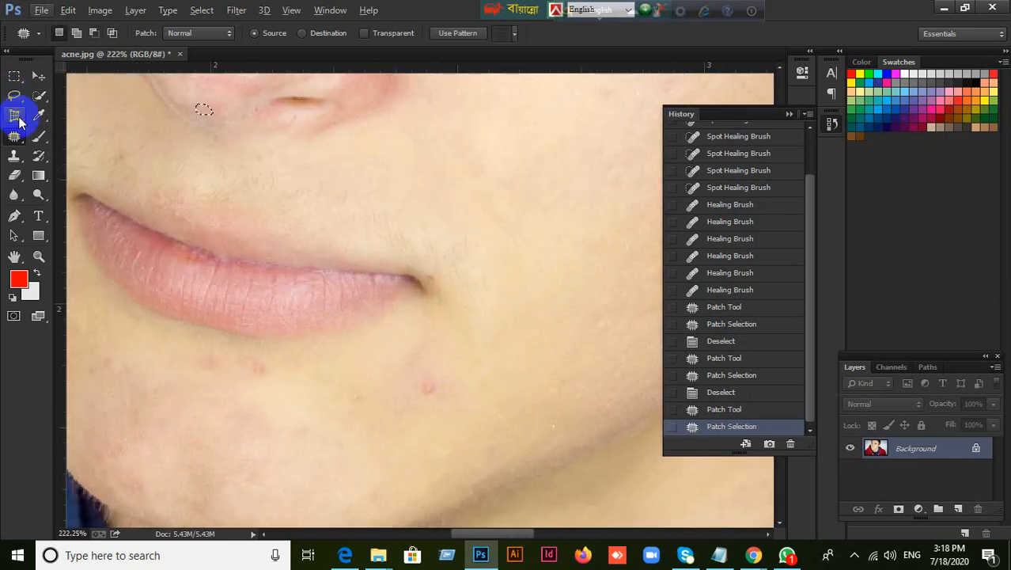
pyautogui.rightClick(14, 136)
pyautogui.click(91, 149)
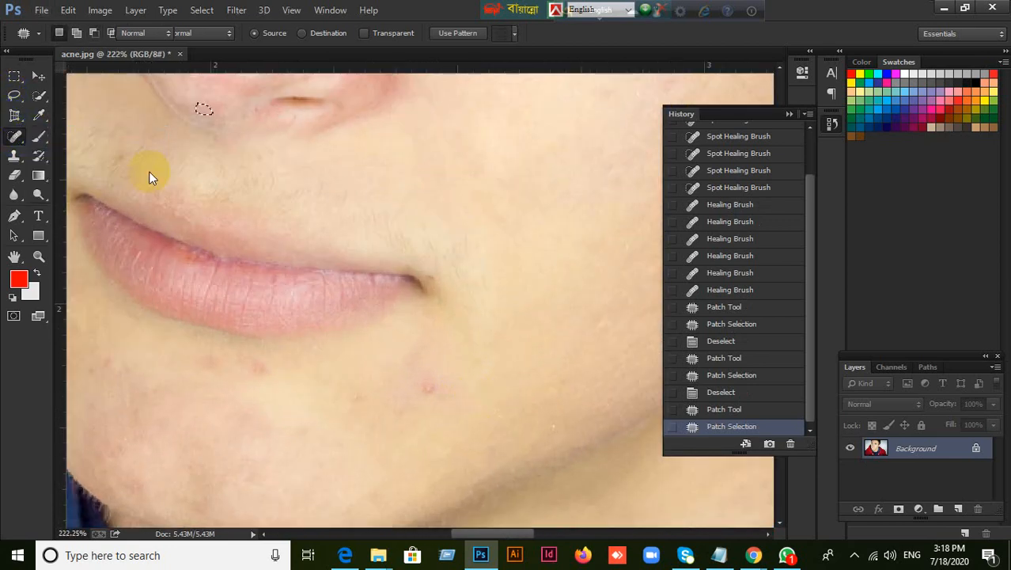
pyautogui.click(429, 391)
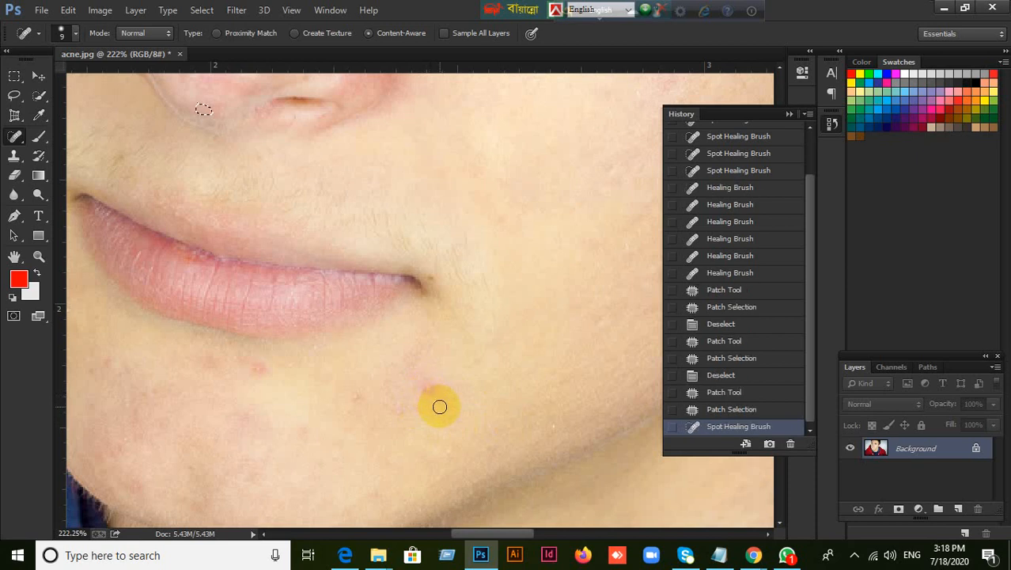
# Enlarge the Spot Healing Brush to size 30 and try again on the red spot below the mouth corner
pyautogui.press(']')
pyautogui.press(']')
pyautogui.press(']')
pyautogui.click(437, 391)
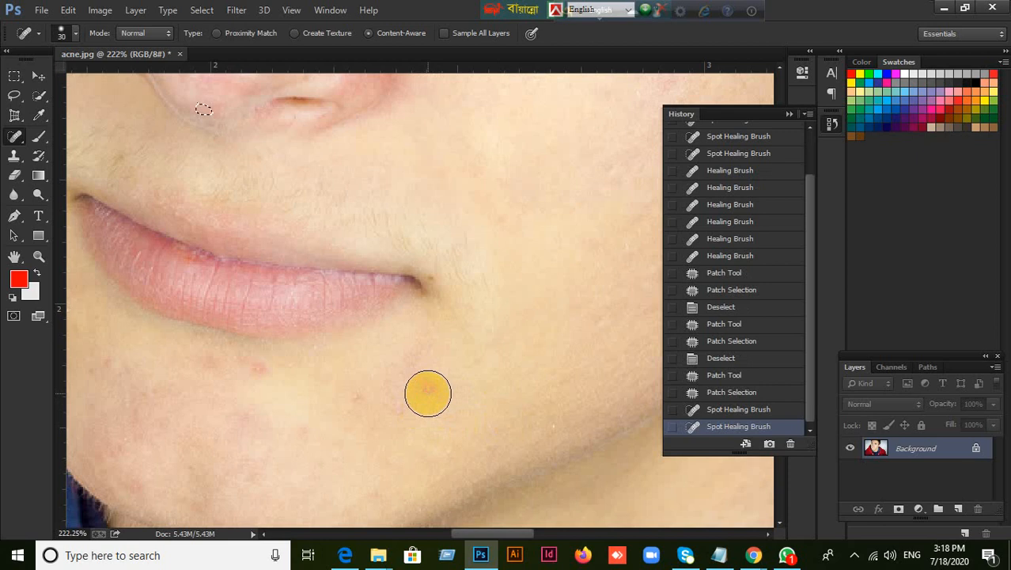
pyautogui.click(428, 393)
# Try to heal the red spot and the faint mark beside it on the chin at brush size 15
pyautogui.click(30, 140)
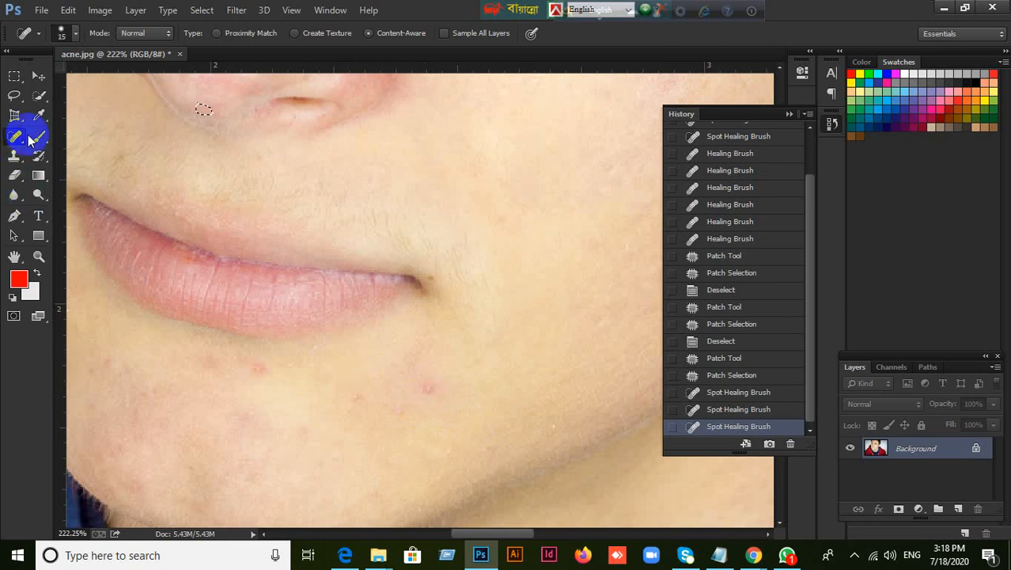
pyautogui.moveTo(15, 143); pyautogui.dragTo(67, 139)
pyautogui.click(430, 390)
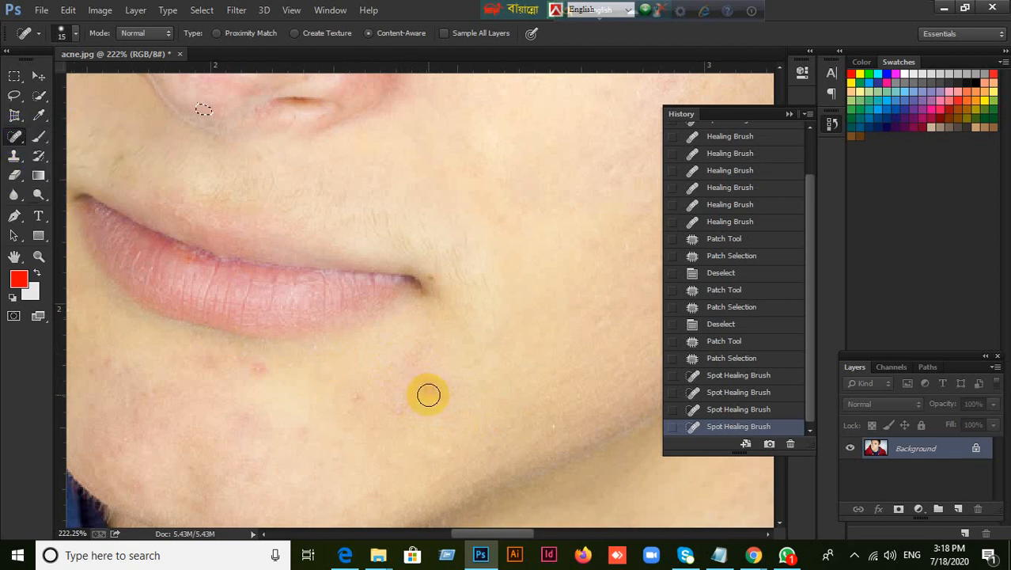
pyautogui.scroll(3, 415, 390)
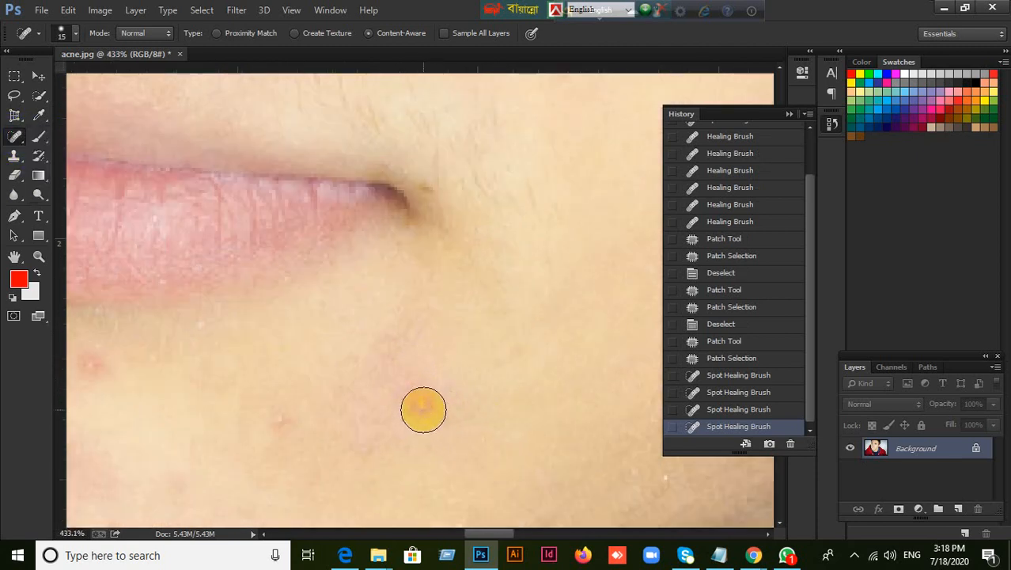
pyautogui.click(423, 410)
pyautogui.scroll(-4, 436, 413)
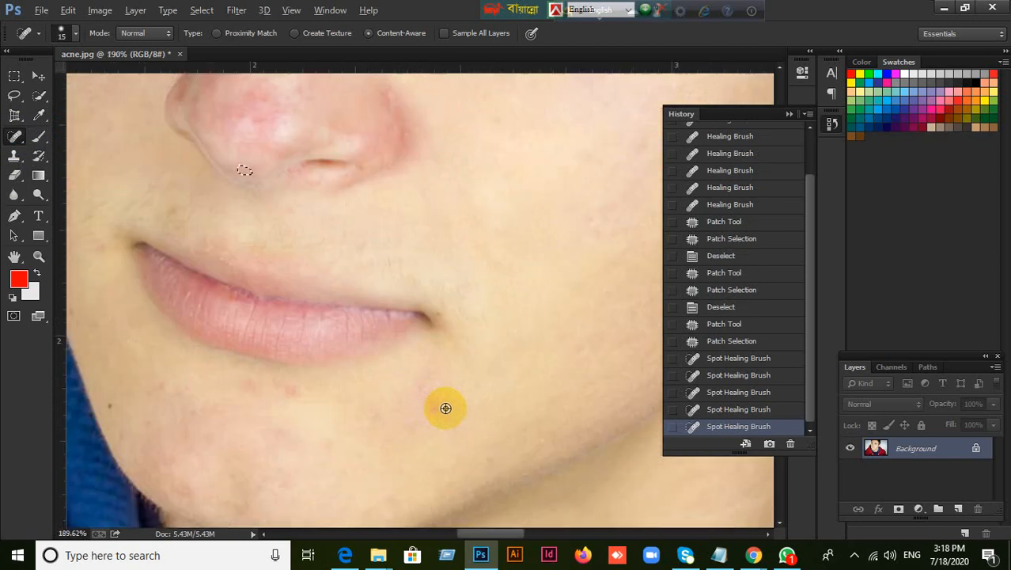
pyautogui.click(381, 417)
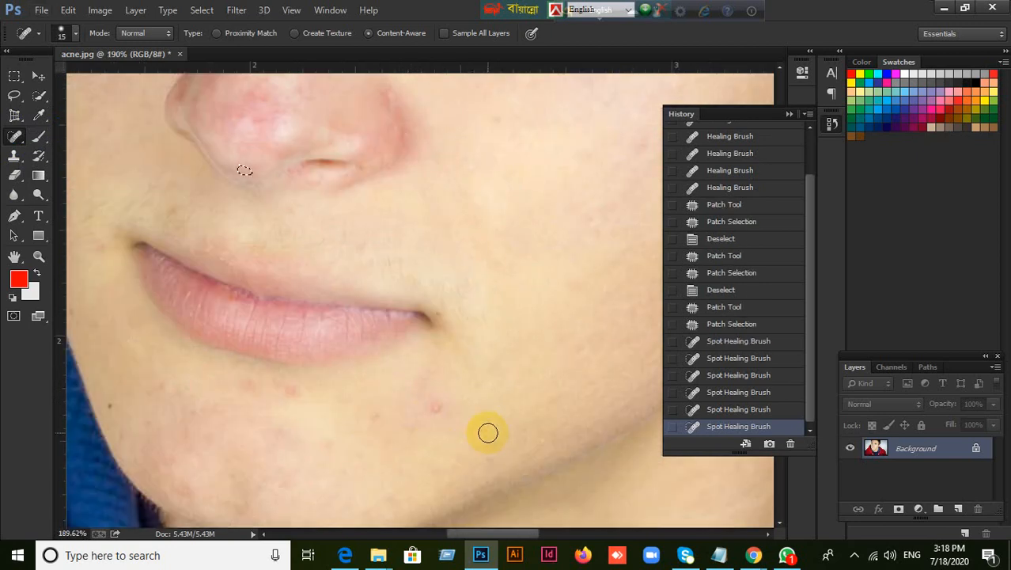
# Try to heal the red spot under the lower lip with the Spot Healing Brush
pyautogui.scroll(3, 487, 432)
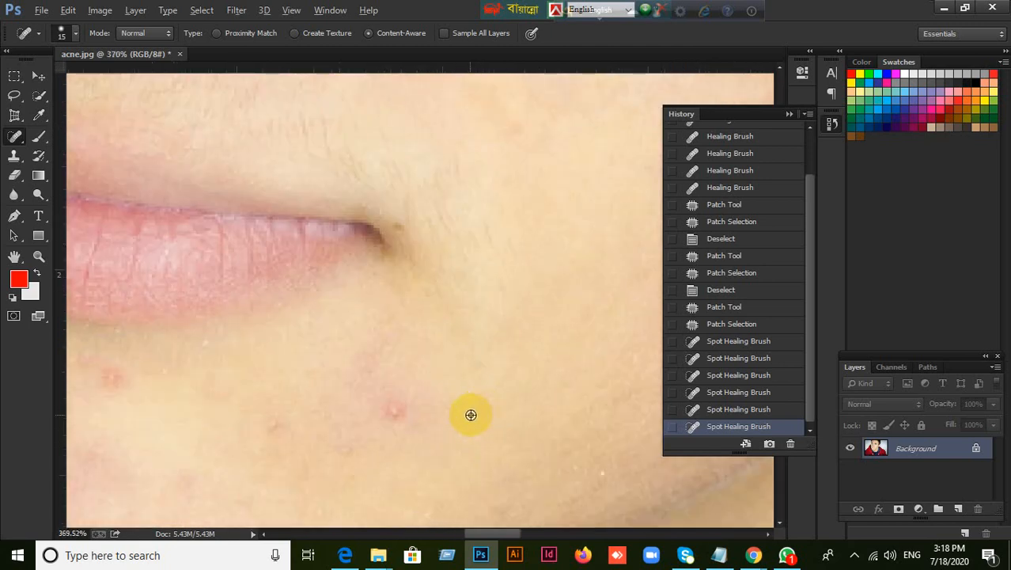
pyautogui.click(13, 136)
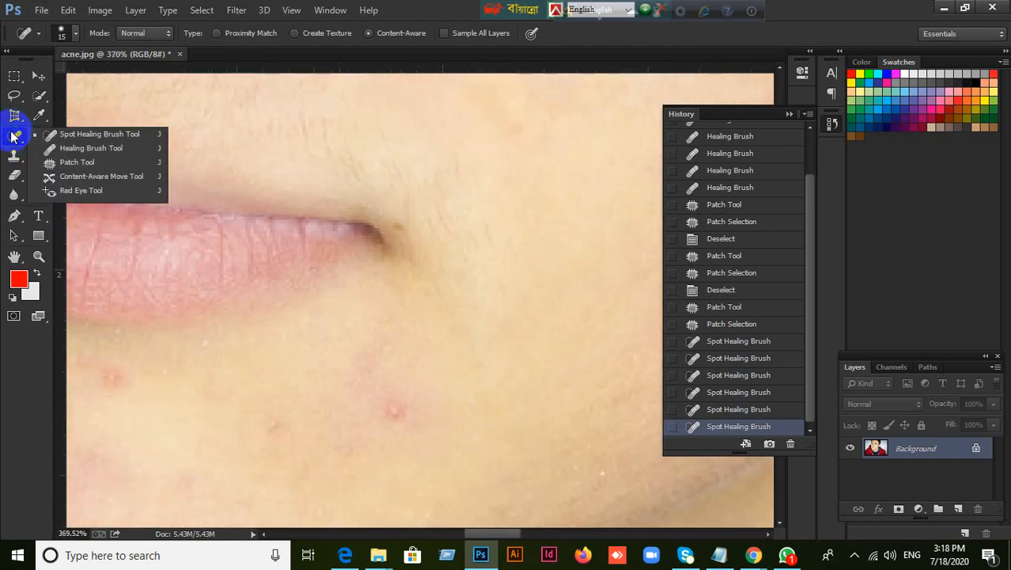
pyautogui.click(73, 136)
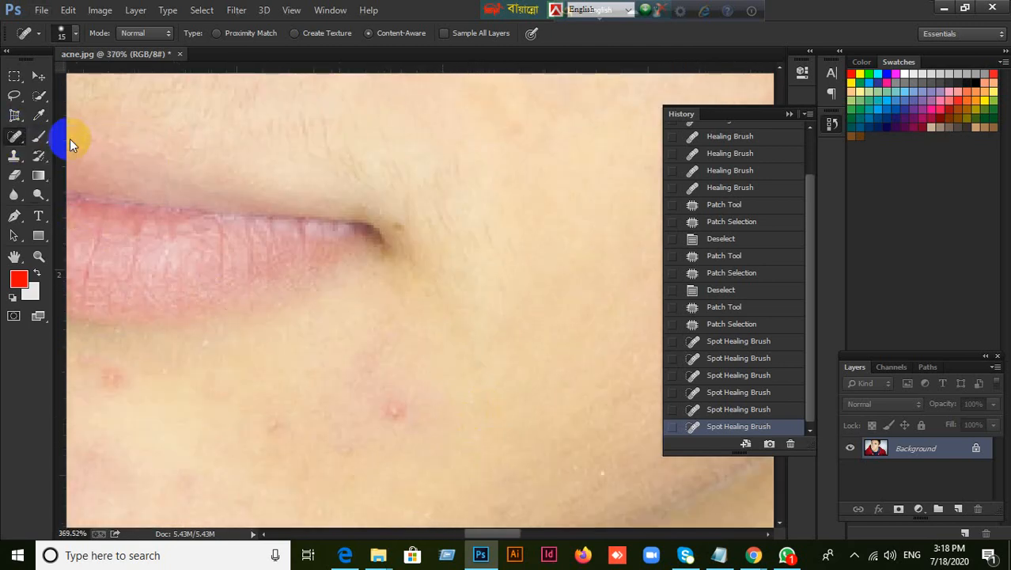
pyautogui.click(116, 377)
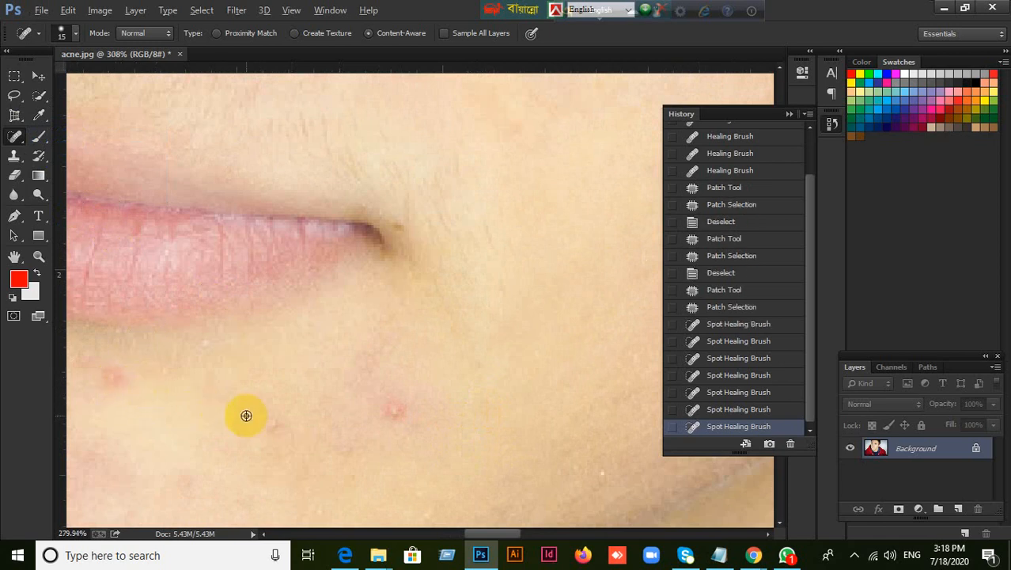
# Clear the leftover patch selection under the nose tip
pyautogui.scroll(-4, 243, 413)
pyautogui.rightClick(13, 136)
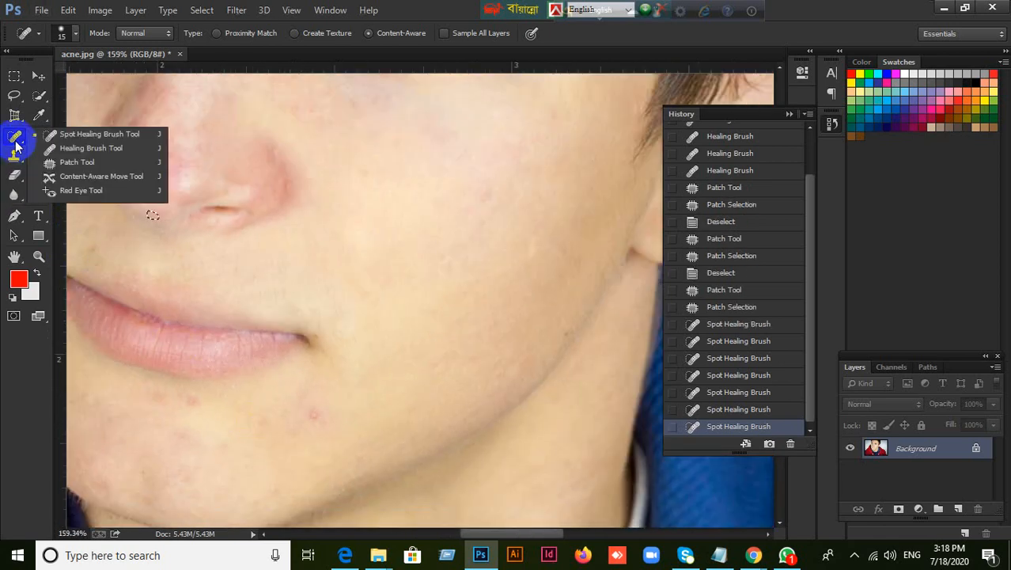
pyautogui.click(451, 271)
pyautogui.scroll(-2, 452, 270)
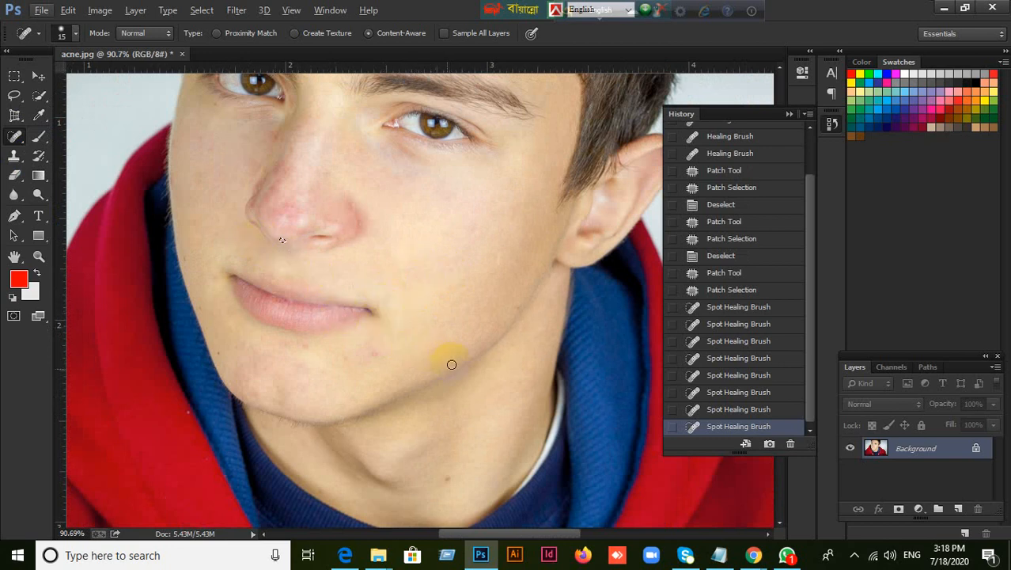
pyautogui.scroll(1, 378, 366)
pyautogui.scroll(1, 237, 205)
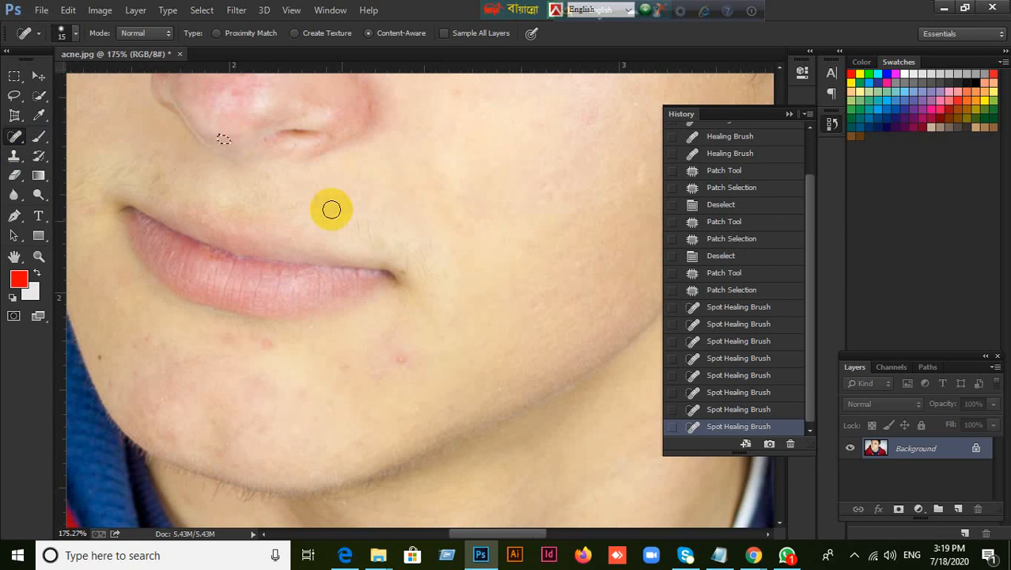
pyautogui.hotkey('ctrl', 'd')
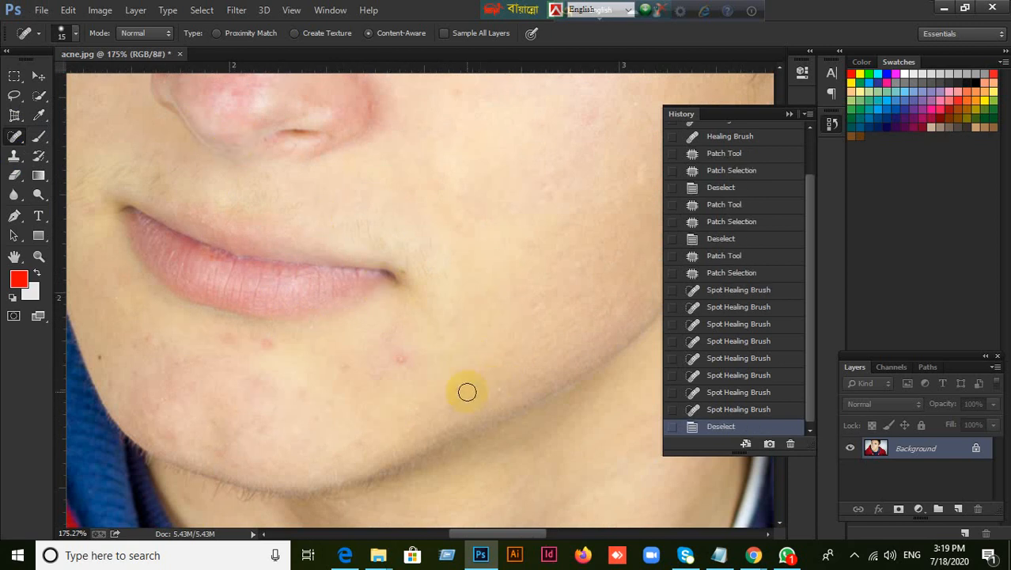
# Heal the red spots below the mouth corner and under the lower lip with the Spot Healing Brush at size 15
pyautogui.scroll(2, 435, 380)
pyautogui.rightClick(15, 135)
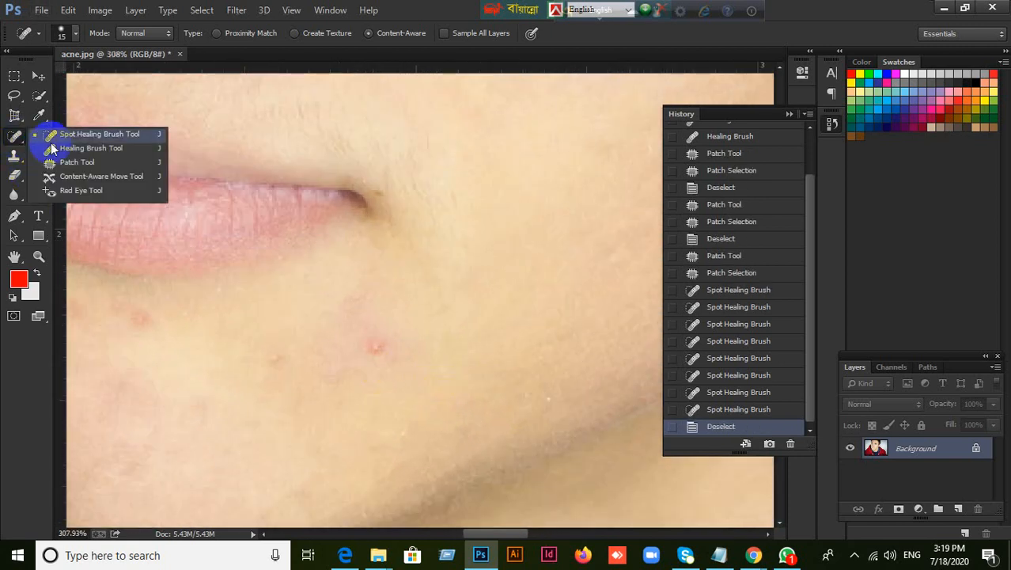
pyautogui.click(74, 134)
pyautogui.moveTo(372, 350); pyautogui.dragTo(380, 363)
pyautogui.click(272, 361)
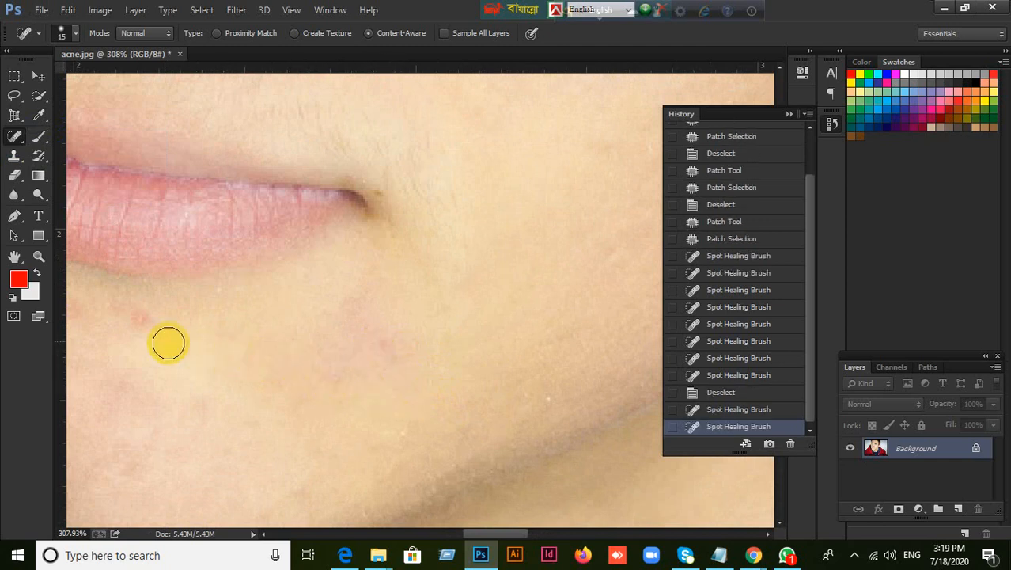
pyautogui.click(140, 325)
# Heal the faint marks across the chin and the dark mole near the jaw edge with the Spot Healing Brush
pyautogui.scroll(-2, 269, 379)
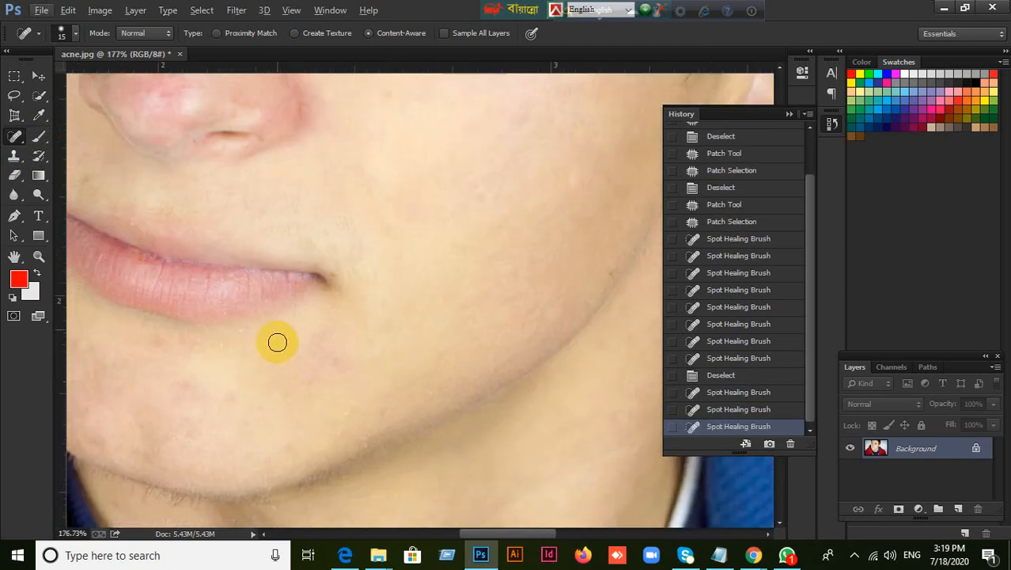
pyautogui.moveTo(298, 292); pyautogui.dragTo(473, 373)
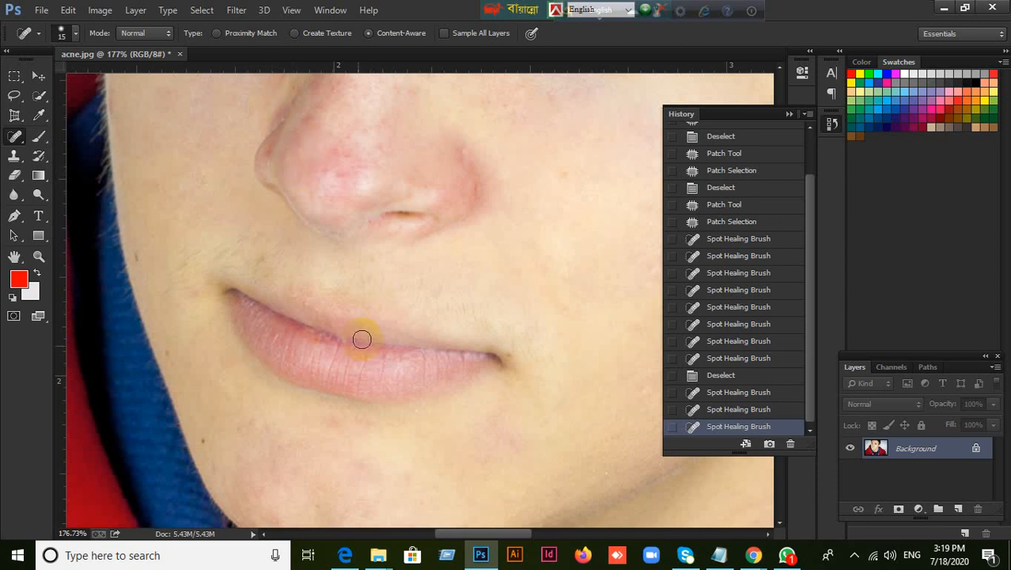
pyautogui.scroll(3, 358, 389)
pyautogui.scroll(-2, 431, 422)
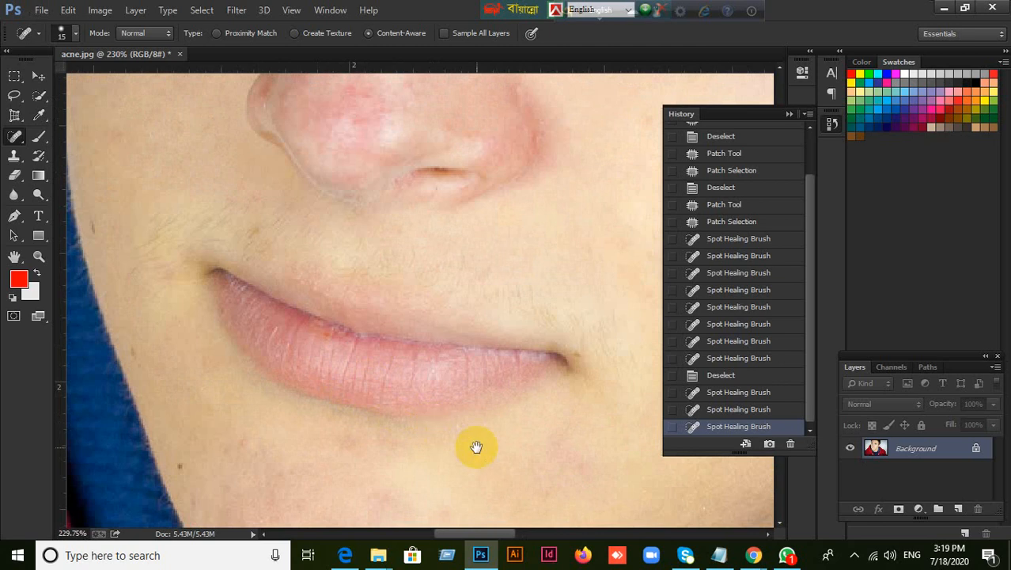
pyautogui.moveTo(476, 447); pyautogui.dragTo(524, 217)
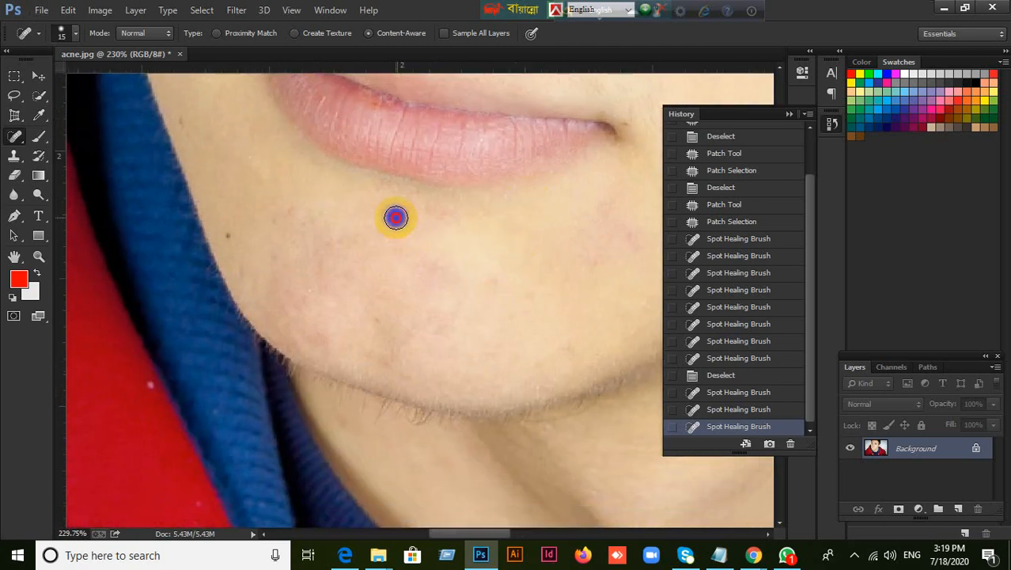
pyautogui.click(396, 217)
pyautogui.click(444, 222)
pyautogui.click(502, 310)
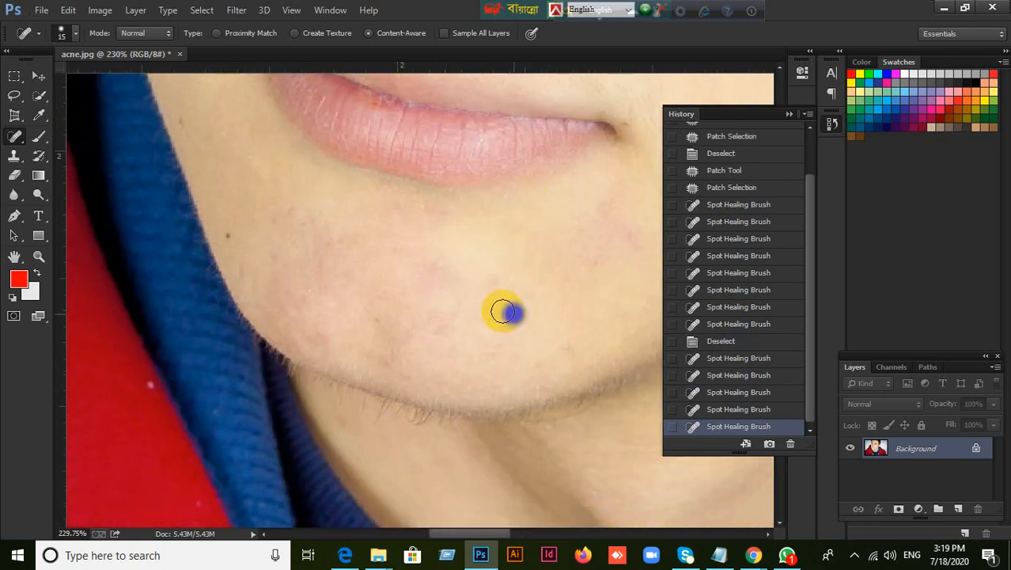
pyautogui.click(441, 275)
pyautogui.click(227, 235)
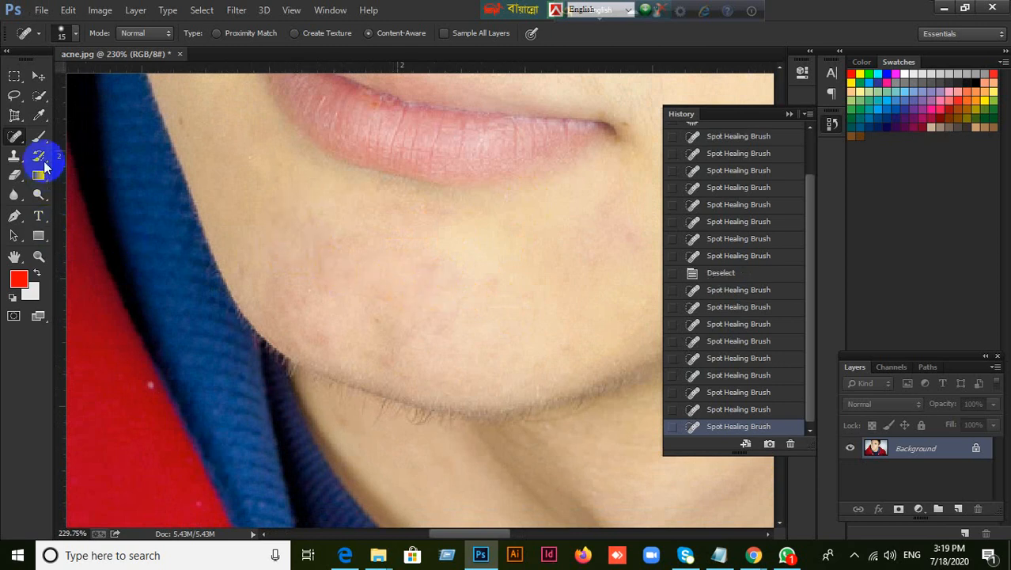
# Patch the reddish area in the middle of the chin with clean neighbouring skin using the Patch tool, then deselect
pyautogui.moveTo(14, 134); pyautogui.dragTo(68, 162)
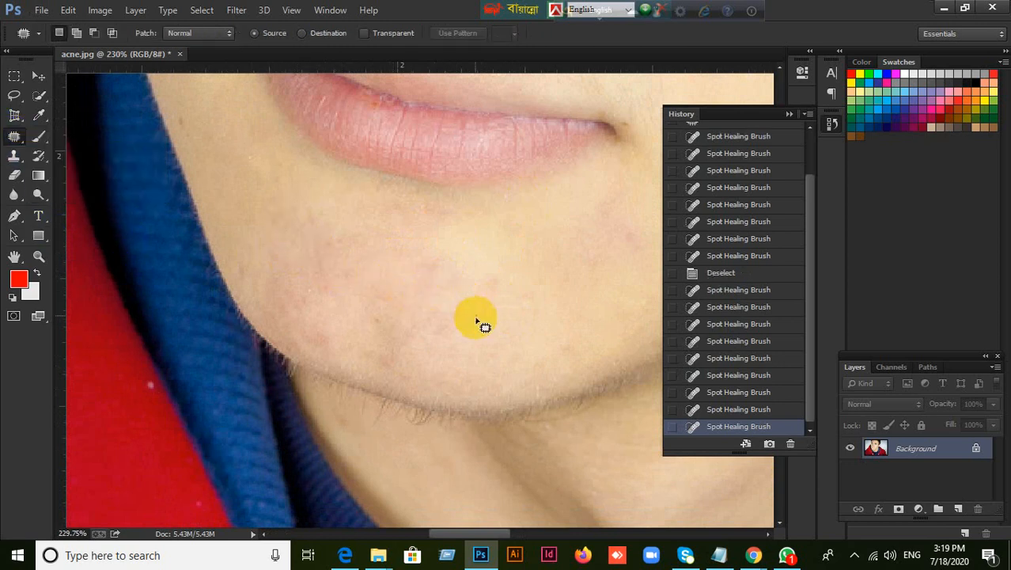
pyautogui.moveTo(434, 248)
pyautogui.mouseDown()
pyautogui.moveTo(402, 294)
pyautogui.moveTo(510, 300)
pyautogui.mouseUp()
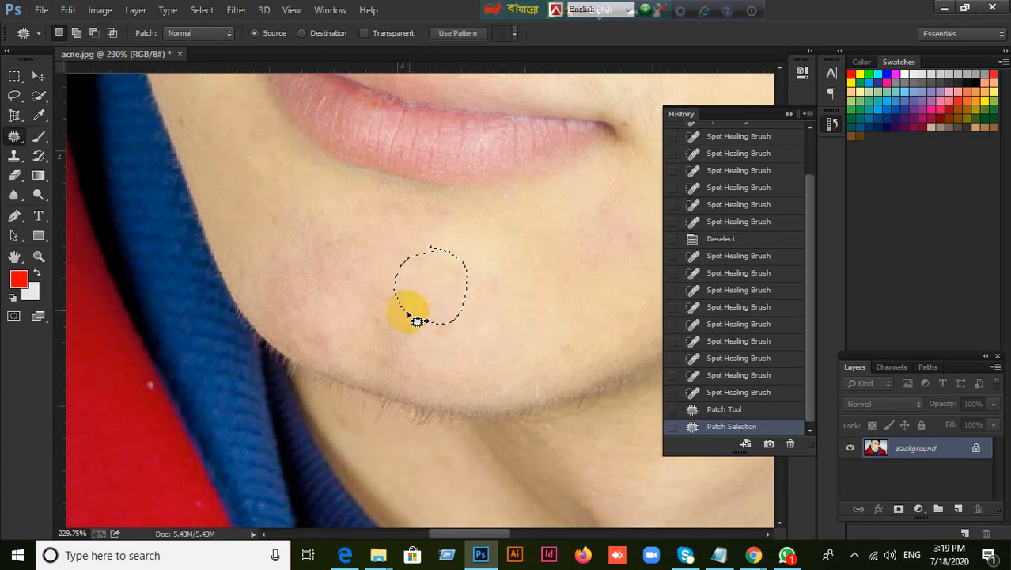
pyautogui.moveTo(418, 309); pyautogui.dragTo(409, 356)
pyautogui.hotkey('ctrl', 'z')
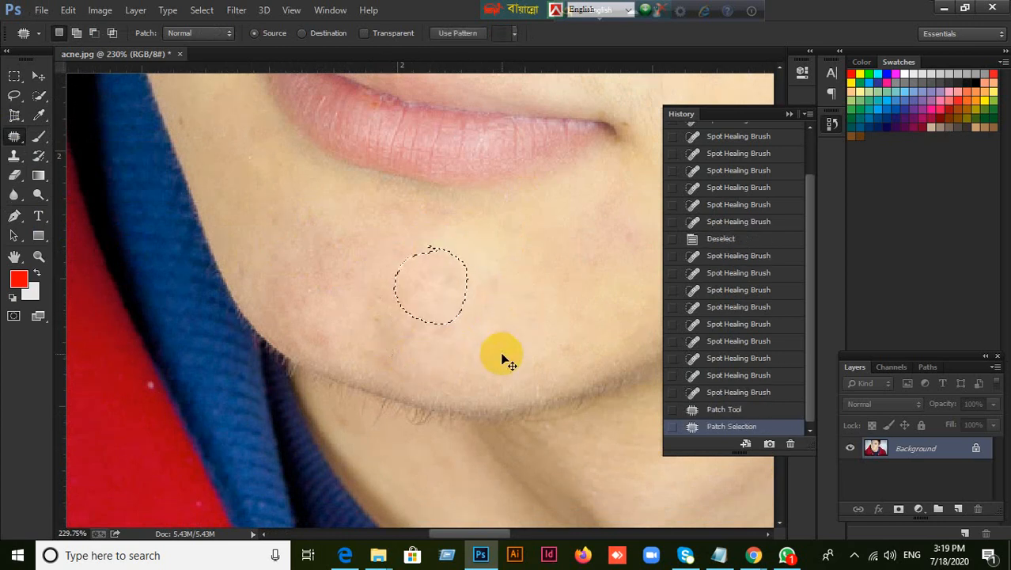
pyautogui.click(400, 342)
# Patch several small uneven areas on the lower middle of the chin with smoother skin beside them
pyautogui.moveTo(395, 313)
pyautogui.mouseDown()
pyautogui.moveTo(461, 328)
pyautogui.moveTo(442, 364)
pyautogui.moveTo(398, 319)
pyautogui.moveTo(426, 328)
pyautogui.mouseUp()
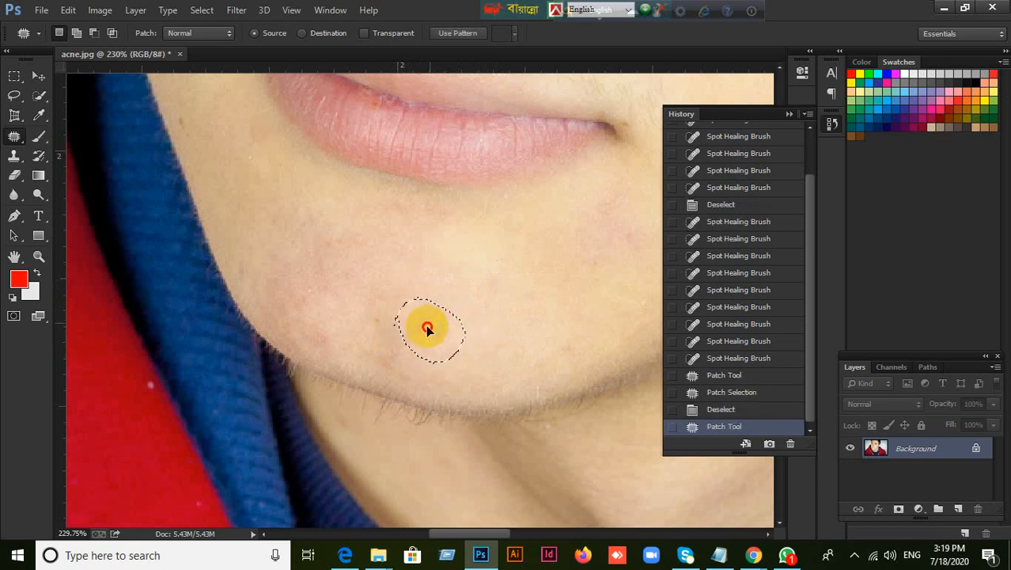
pyautogui.moveTo(464, 286); pyautogui.dragTo(464, 286)
pyautogui.moveTo(405, 273)
pyautogui.mouseDown()
pyautogui.moveTo(402, 311)
pyautogui.moveTo(404, 274)
pyautogui.mouseUp()
pyautogui.moveTo(400, 285); pyautogui.dragTo(492, 276)
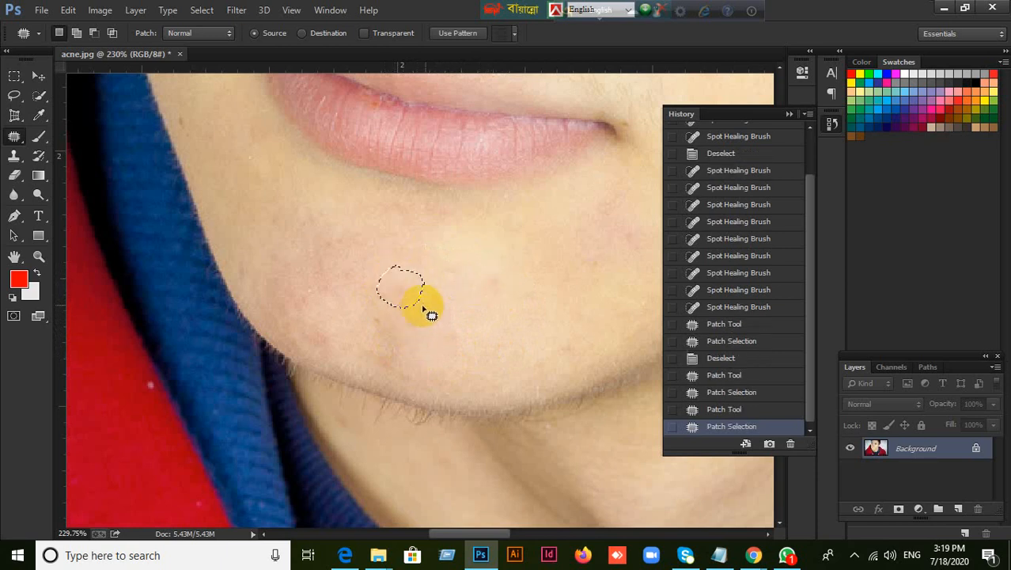
pyautogui.moveTo(432, 303)
pyautogui.mouseDown()
pyautogui.moveTo(403, 303)
pyautogui.moveTo(474, 323)
pyautogui.mouseUp()
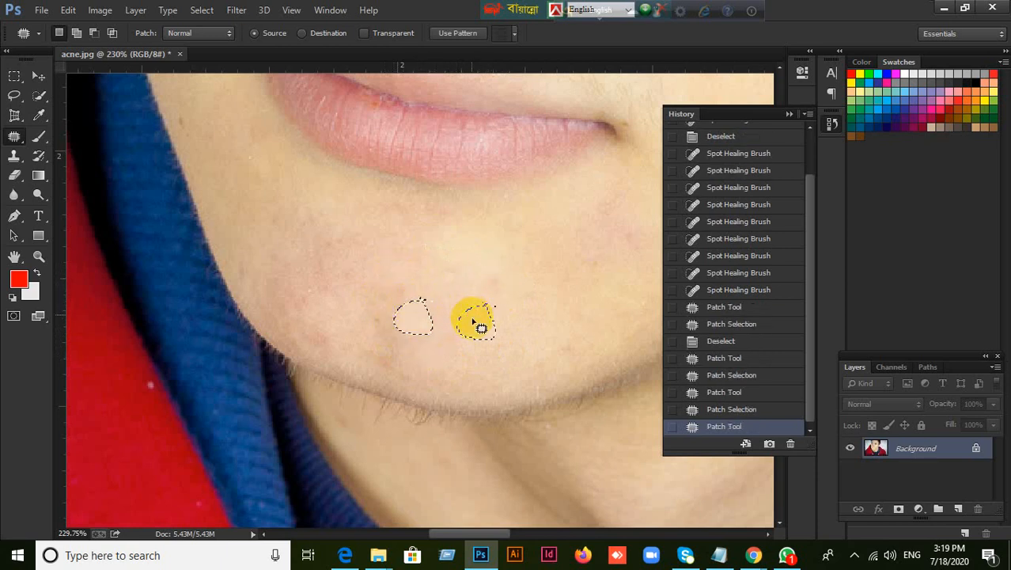
pyautogui.moveTo(411, 285)
pyautogui.mouseDown()
pyautogui.moveTo(418, 316)
pyautogui.moveTo(410, 290)
pyautogui.moveTo(440, 327)
pyautogui.moveTo(424, 311)
pyautogui.moveTo(382, 330)
pyautogui.moveTo(475, 310)
pyautogui.mouseUp()
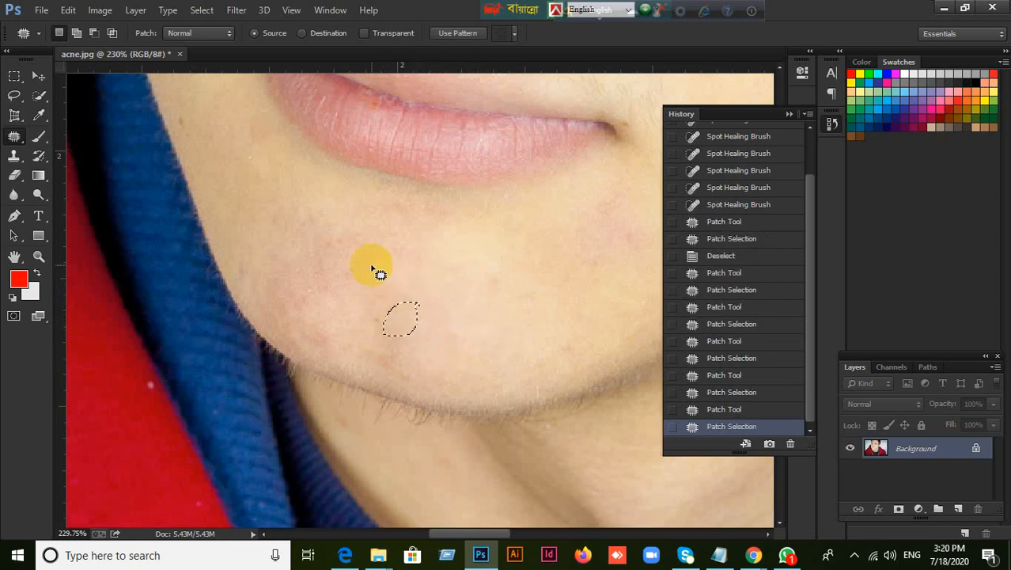
# Patch the remaining blotches on the hoodie side of the chin, down to the jawline, and clear the selection
pyautogui.moveTo(371, 251)
pyautogui.mouseDown()
pyautogui.moveTo(334, 244)
pyautogui.moveTo(379, 282)
pyautogui.moveTo(367, 234)
pyautogui.moveTo(453, 309)
pyautogui.mouseUp()
pyautogui.moveTo(396, 272)
pyautogui.mouseDown()
pyautogui.moveTo(371, 326)
pyautogui.moveTo(392, 272)
pyautogui.mouseUp()
pyautogui.moveTo(387, 301)
pyautogui.mouseDown()
pyautogui.moveTo(463, 305)
pyautogui.moveTo(451, 302)
pyautogui.moveTo(524, 376)
pyautogui.mouseUp()
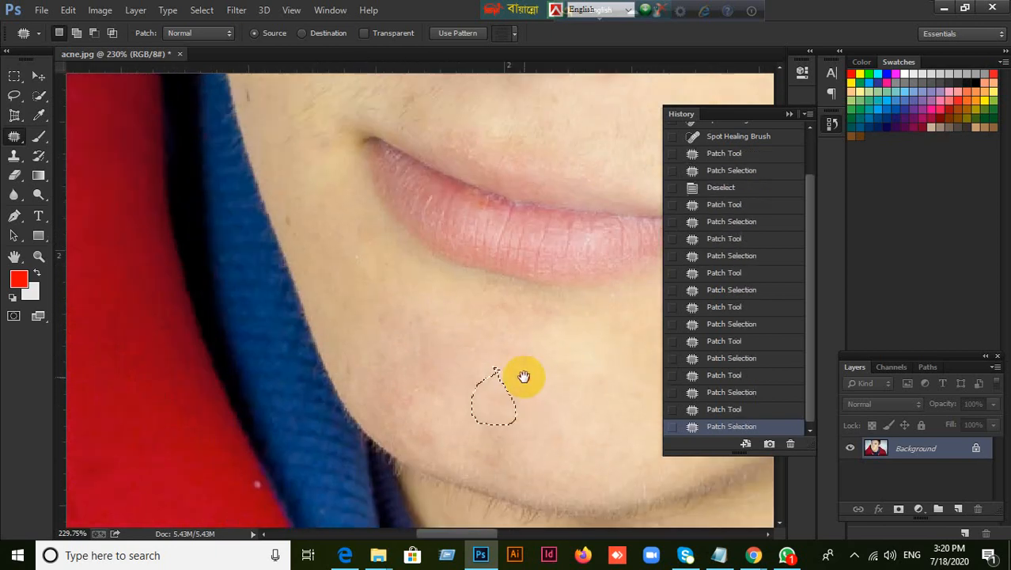
pyautogui.moveTo(433, 433); pyautogui.dragTo(443, 443)
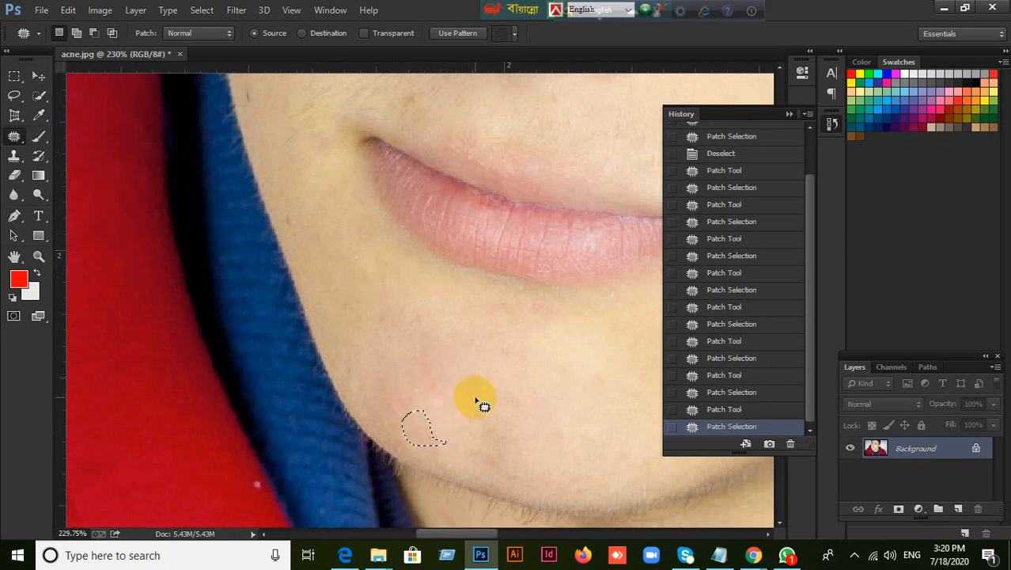
pyautogui.scroll(-3, 476, 398)
pyautogui.moveTo(521, 388); pyautogui.dragTo(412, 321)
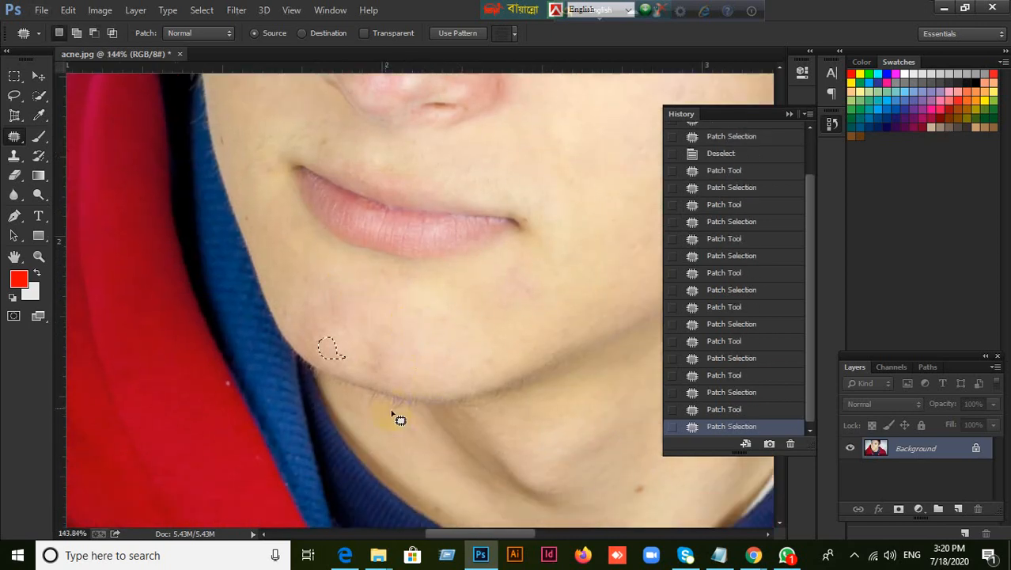
pyautogui.click(185, 279)
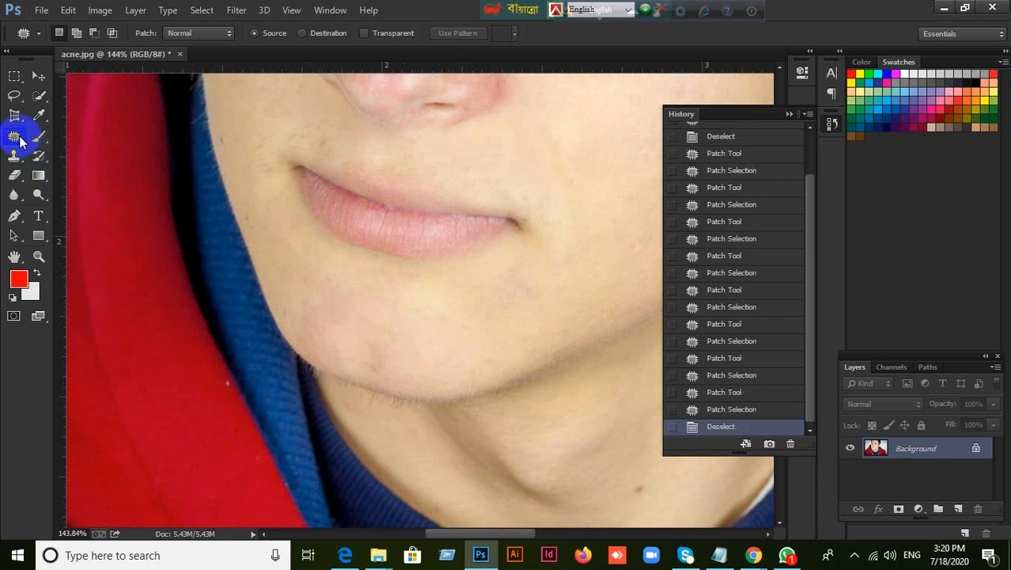
# Sample clean chin skin with the Healing Brush at size 30 and paint over the reddish blotches on the chin
pyautogui.rightClick(19, 141)
pyautogui.click(74, 151)
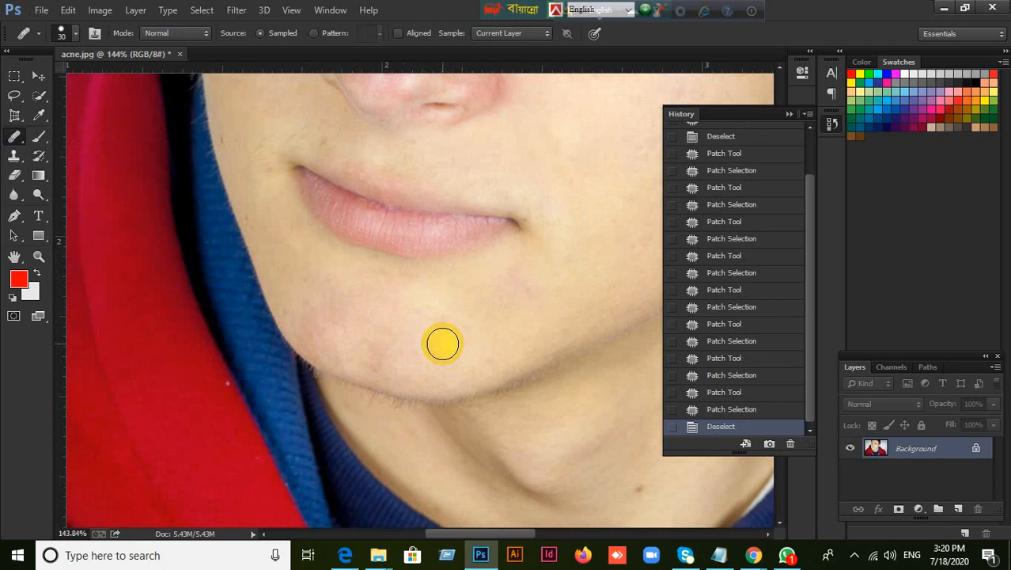
pyautogui.keyDown('alt'); pyautogui.click(452, 335); pyautogui.keyUp('alt')
pyautogui.moveTo(343, 319)
pyautogui.mouseDown()
pyautogui.moveTo(312, 299)
pyautogui.moveTo(316, 322)
pyautogui.moveTo(299, 316)
pyautogui.moveTo(361, 338)
pyautogui.moveTo(362, 299)
pyautogui.moveTo(299, 271)
pyautogui.moveTo(352, 294)
pyautogui.moveTo(402, 293)
pyautogui.moveTo(387, 341)
pyautogui.moveTo(356, 354)
pyautogui.moveTo(312, 337)
pyautogui.moveTo(312, 306)
pyautogui.moveTo(290, 268)
pyautogui.moveTo(363, 289)
pyautogui.moveTo(413, 286)
pyautogui.moveTo(383, 348)
pyautogui.mouseUp()
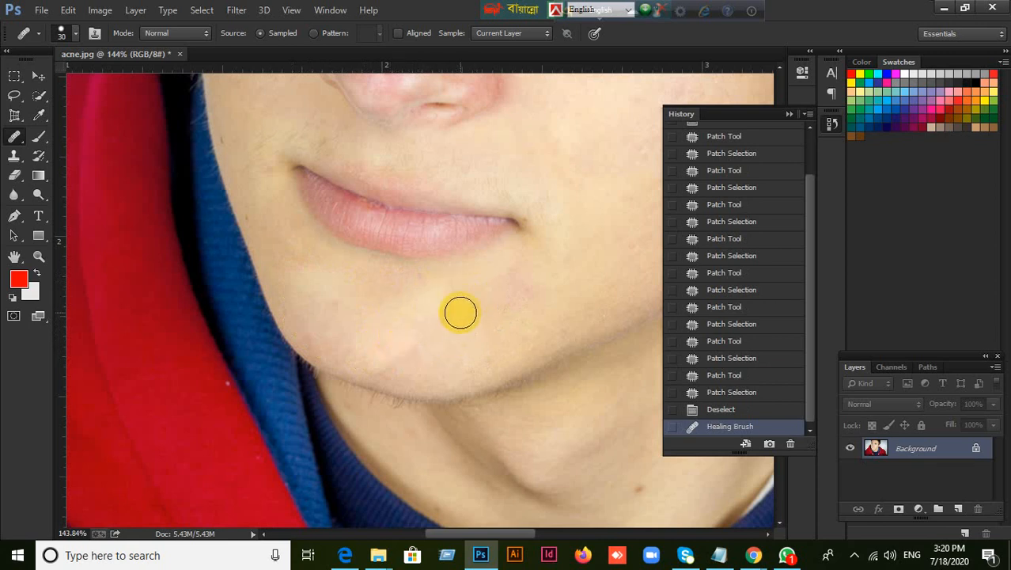
# Patch the lower chin and the reddish area below the mouth corner with clean skin using the Patch tool
pyautogui.rightClick(12, 141)
pyautogui.click(76, 161)
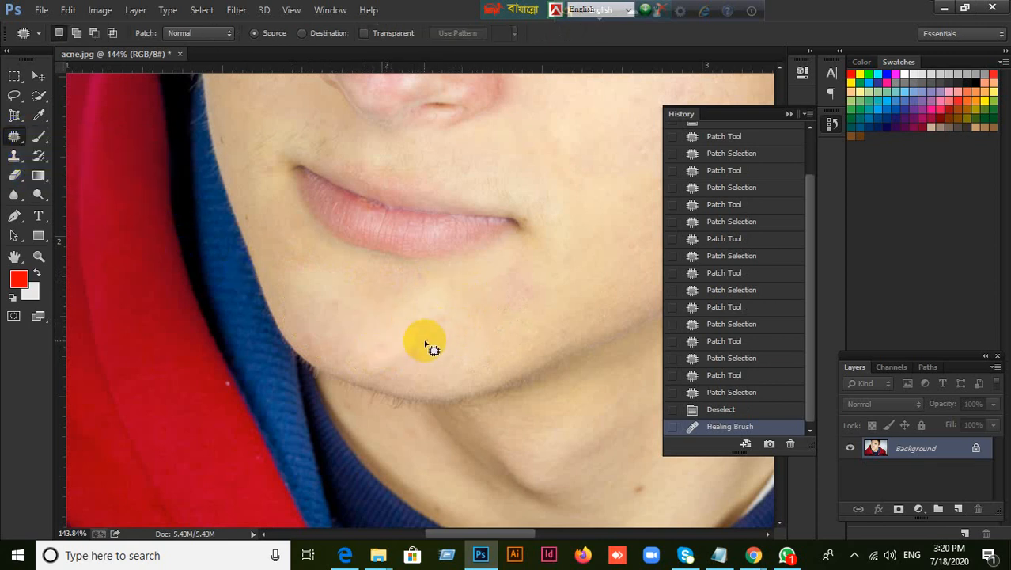
pyautogui.moveTo(428, 341)
pyautogui.mouseDown()
pyautogui.moveTo(374, 346)
pyautogui.moveTo(397, 381)
pyautogui.moveTo(425, 347)
pyautogui.moveTo(470, 326)
pyautogui.mouseUp()
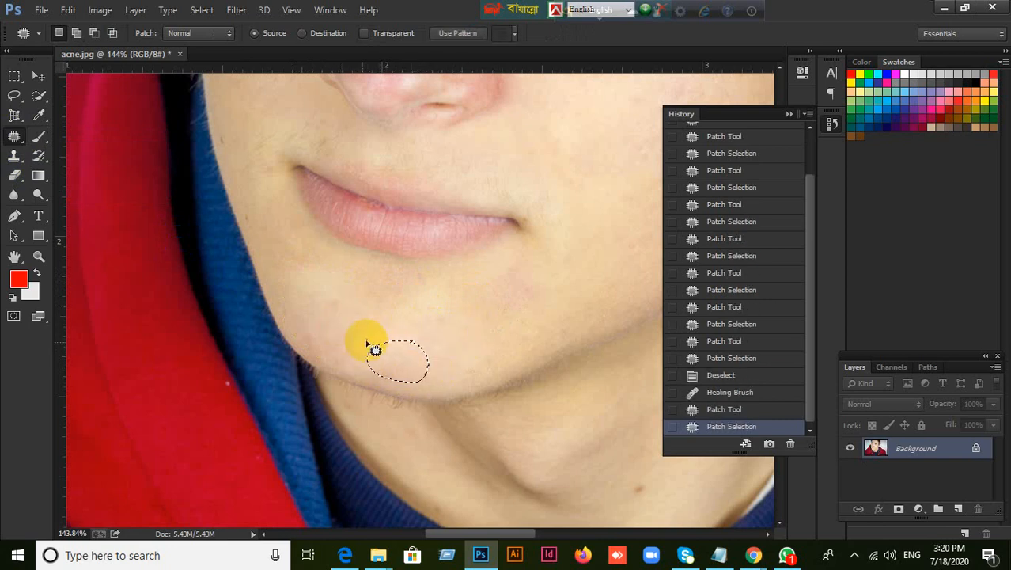
pyautogui.moveTo(528, 271)
pyautogui.mouseDown()
pyautogui.moveTo(503, 287)
pyautogui.moveTo(541, 323)
pyautogui.moveTo(544, 302)
pyautogui.moveTo(450, 305)
pyautogui.moveTo(431, 320)
pyautogui.moveTo(492, 425)
pyautogui.mouseUp()
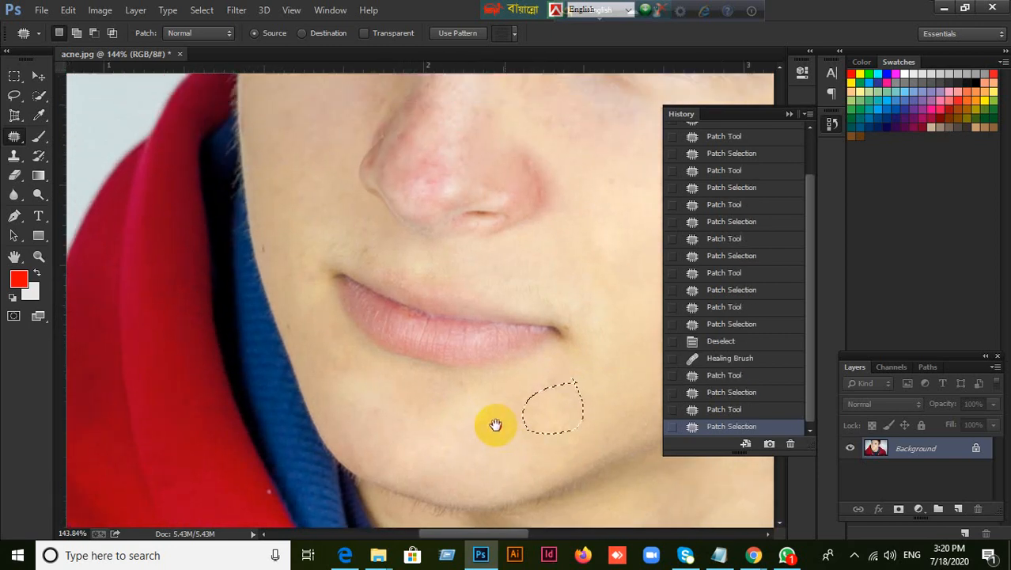
# Switch to the Spot Healing Brush and clear the leftover patch selection below the mouth corner
pyautogui.moveTo(398, 365); pyautogui.dragTo(369, 393)
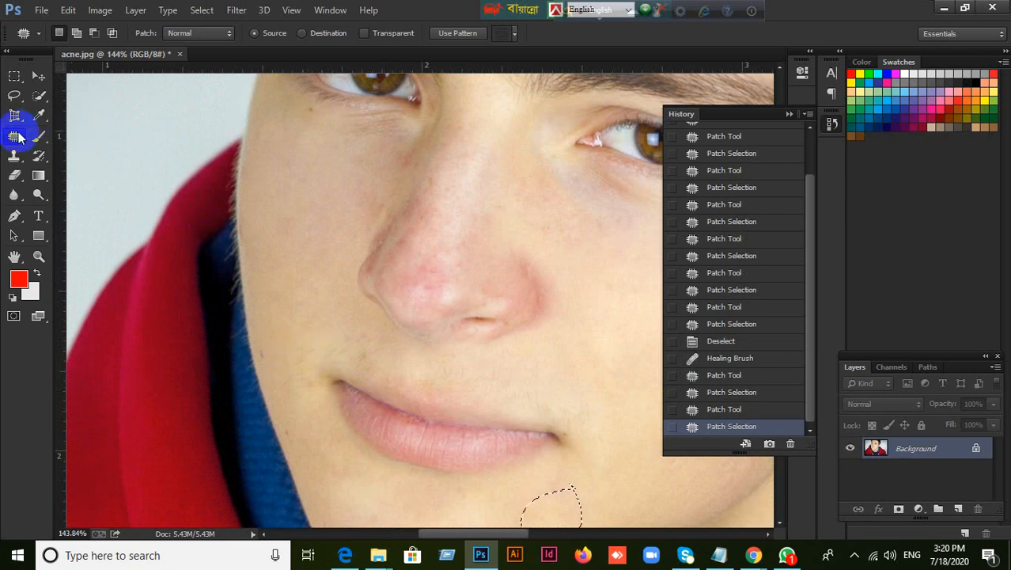
pyautogui.rightClick(15, 136)
pyautogui.click(67, 131)
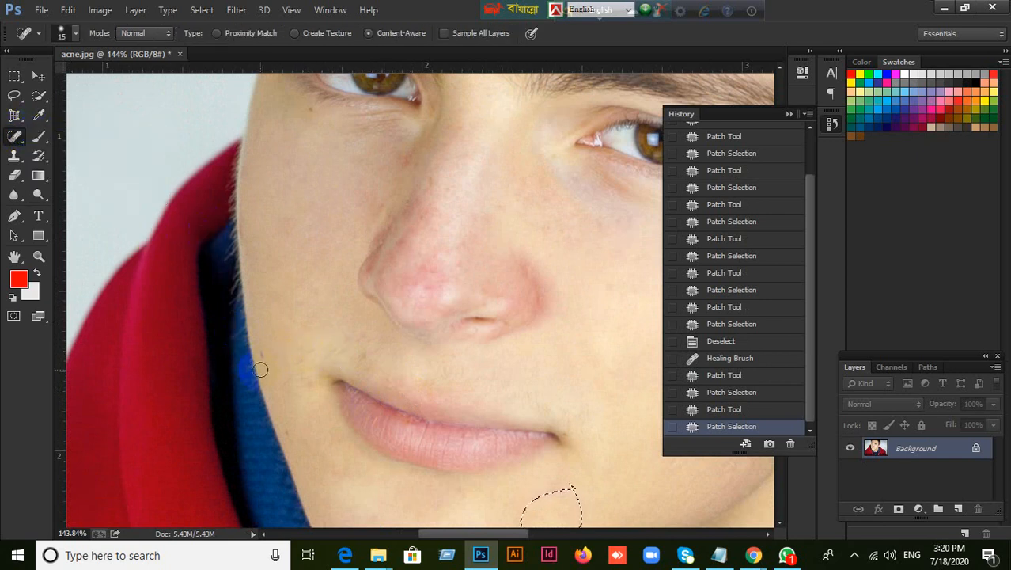
pyautogui.scroll(2, 261, 369)
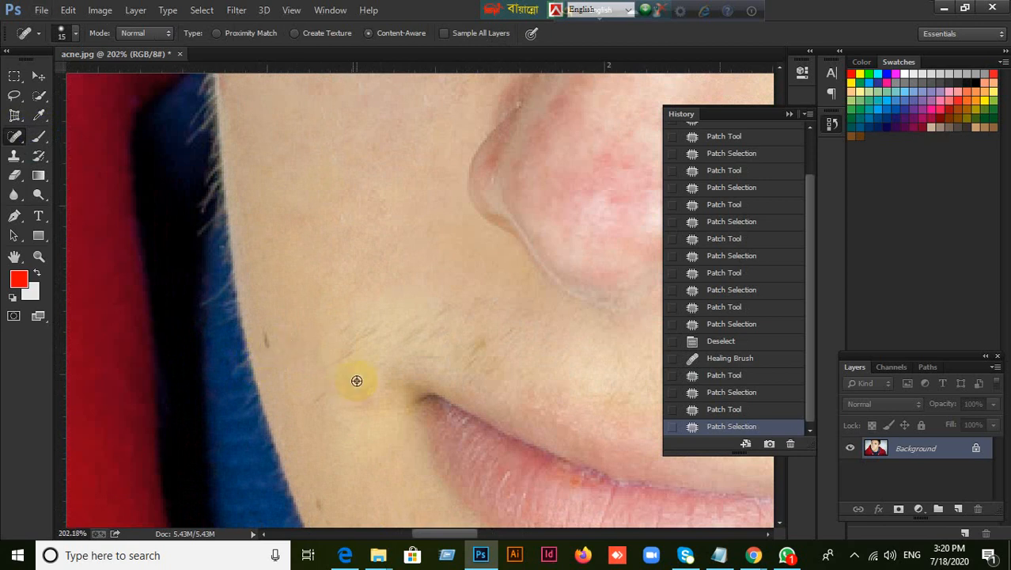
pyautogui.scroll(-4, 356, 381)
pyautogui.hotkey('ctrl', 'd')
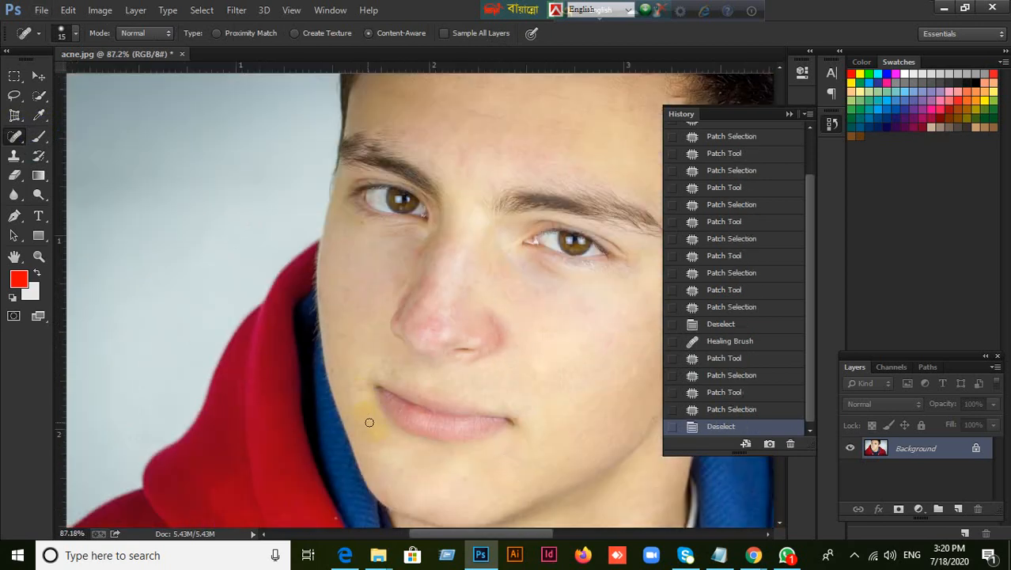
# Try to heal the small dark mark at the cheek's edge beside the blue collar with brush size 15
pyautogui.scroll(9, 356, 400)
pyautogui.scroll(-3, 336, 382)
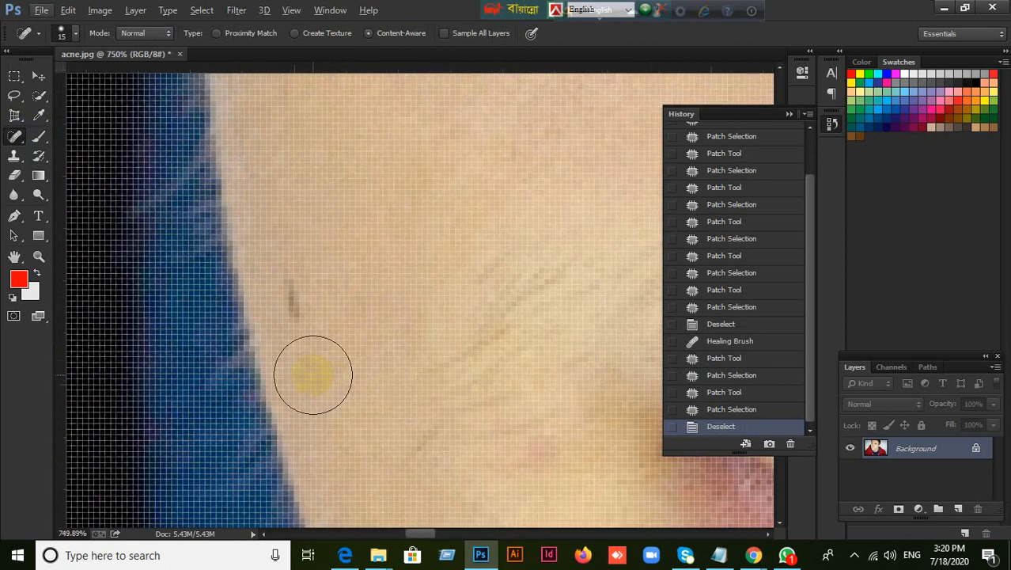
pyautogui.click(306, 343)
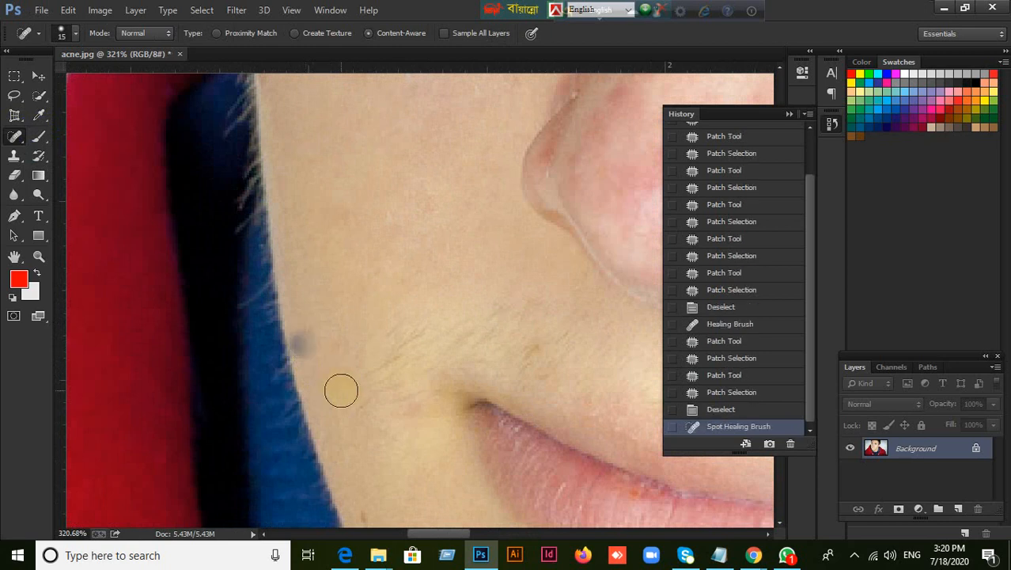
pyautogui.hotkey('ctrl', 'z')
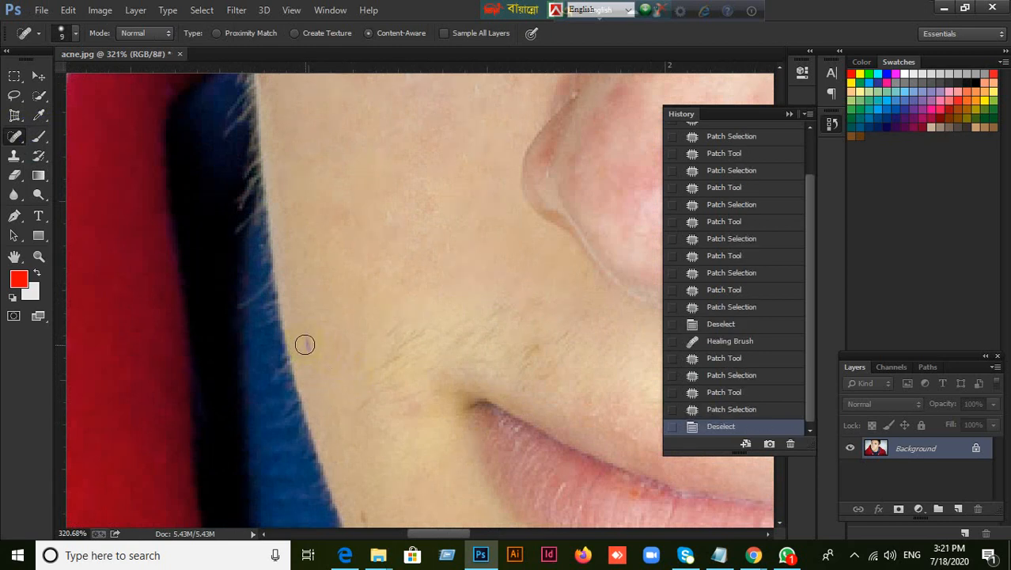
# Heal the small dark mark at the cheek's edge with the Spot Healing Brush at size 9
pyautogui.click(308, 348)
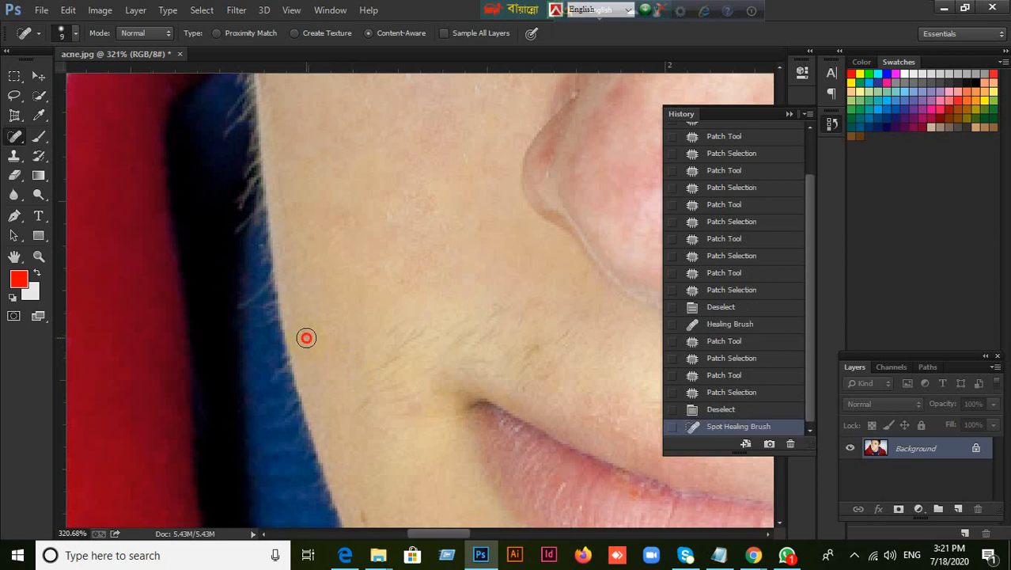
pyautogui.click(306, 338)
pyautogui.scroll(-5, 394, 368)
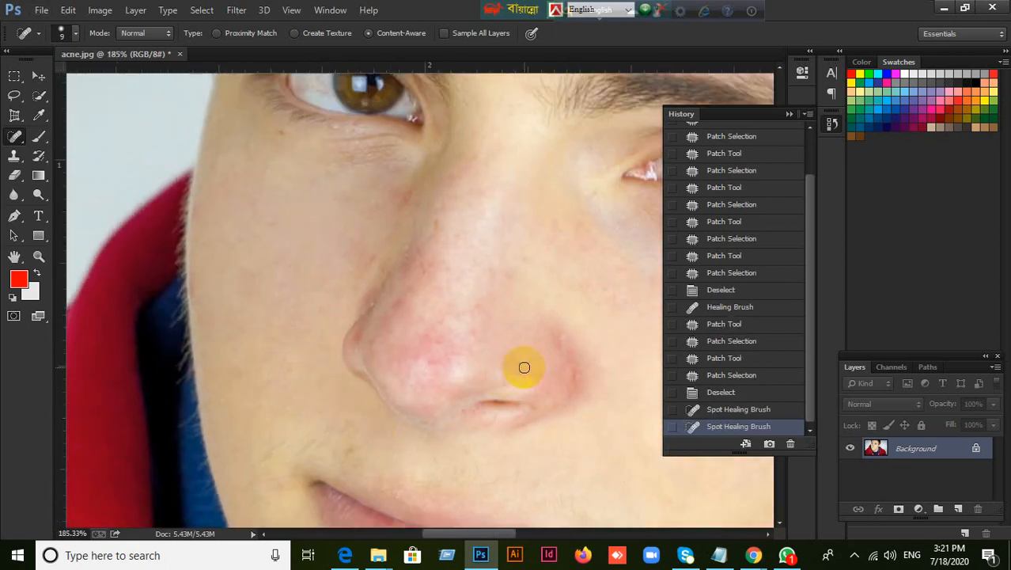
# Try to heal the red nose tip with the Healing Brush at size 30, sampling clean cheek skin, and undo the stroke
pyautogui.moveTo(524, 367); pyautogui.dragTo(388, 293)
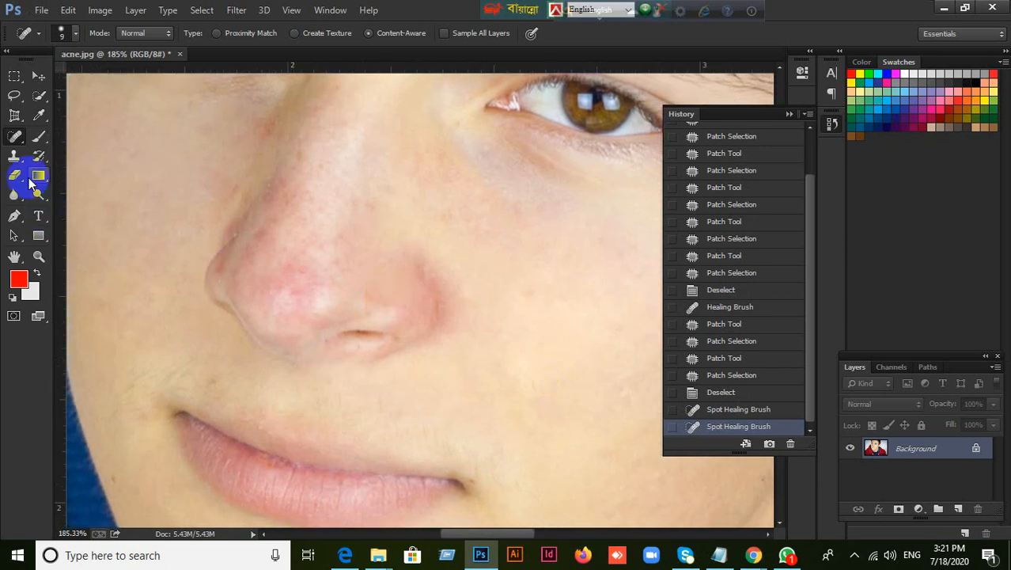
pyautogui.rightClick(15, 136)
pyautogui.click(71, 145)
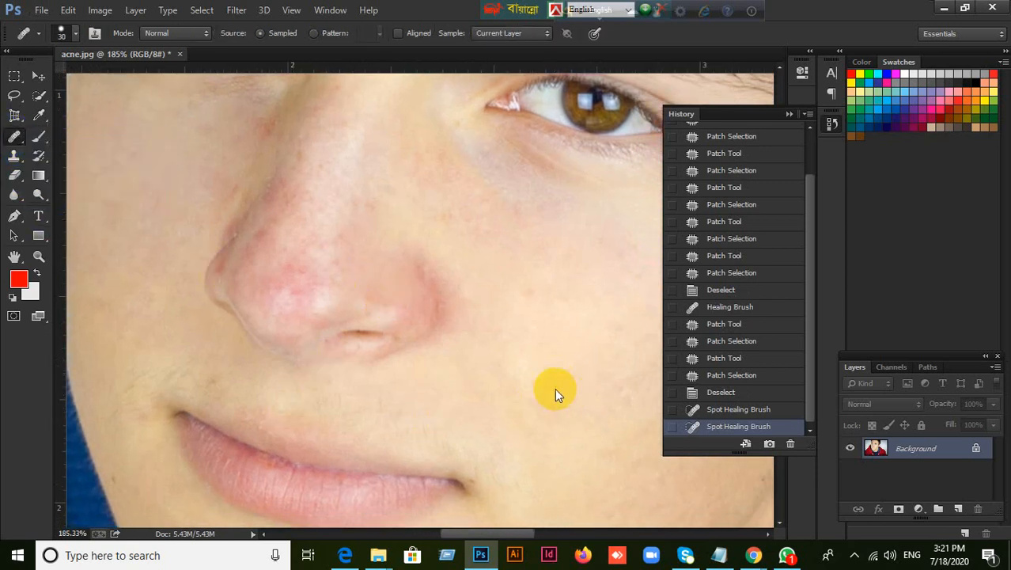
pyautogui.press('alt')
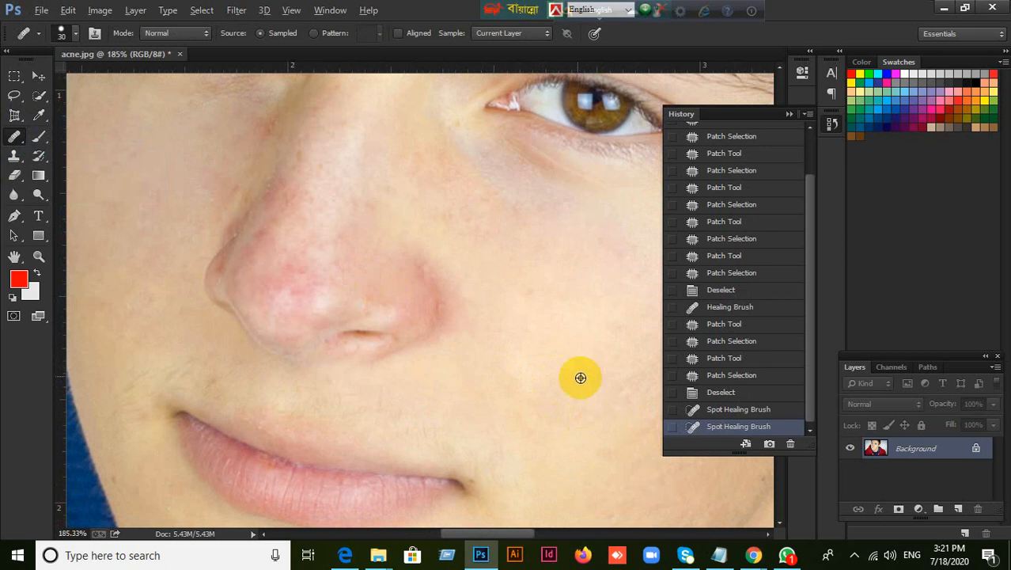
pyautogui.keyDown('alt'); pyautogui.click(593, 337); pyautogui.keyUp('alt')
pyautogui.moveTo(283, 278)
pyautogui.mouseDown()
pyautogui.moveTo(311, 195)
pyautogui.moveTo(280, 271)
pyautogui.moveTo(284, 321)
pyautogui.moveTo(334, 194)
pyautogui.moveTo(323, 170)
pyautogui.moveTo(262, 264)
pyautogui.moveTo(265, 285)
pyautogui.mouseUp()
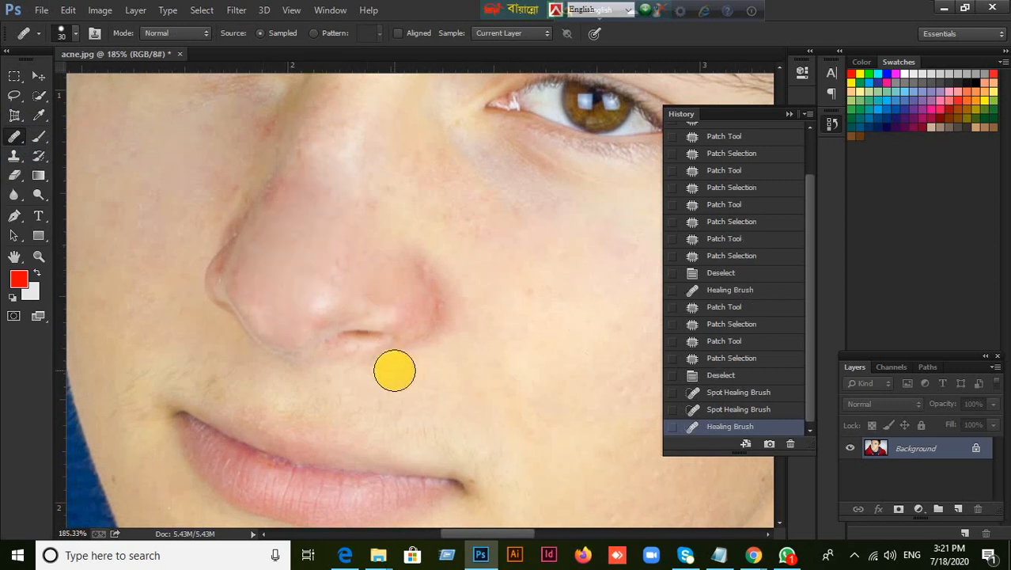
pyautogui.hotkey('ctrl', 'z')
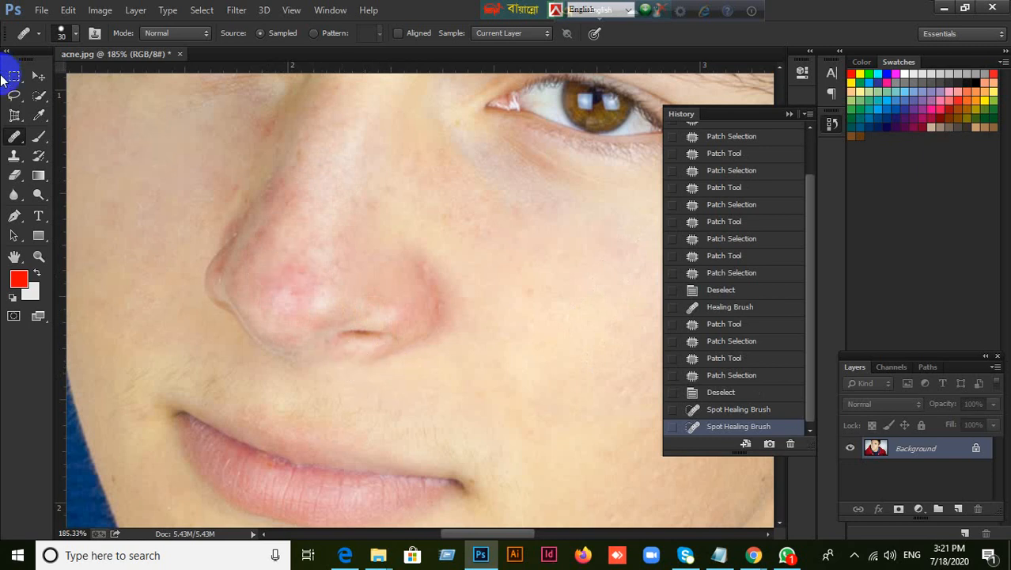
# Patch the reddish side and tip of the nose with clean cheek skin using the Patch tool, and clear the selection
pyautogui.rightClick(14, 140)
pyautogui.click(79, 161)
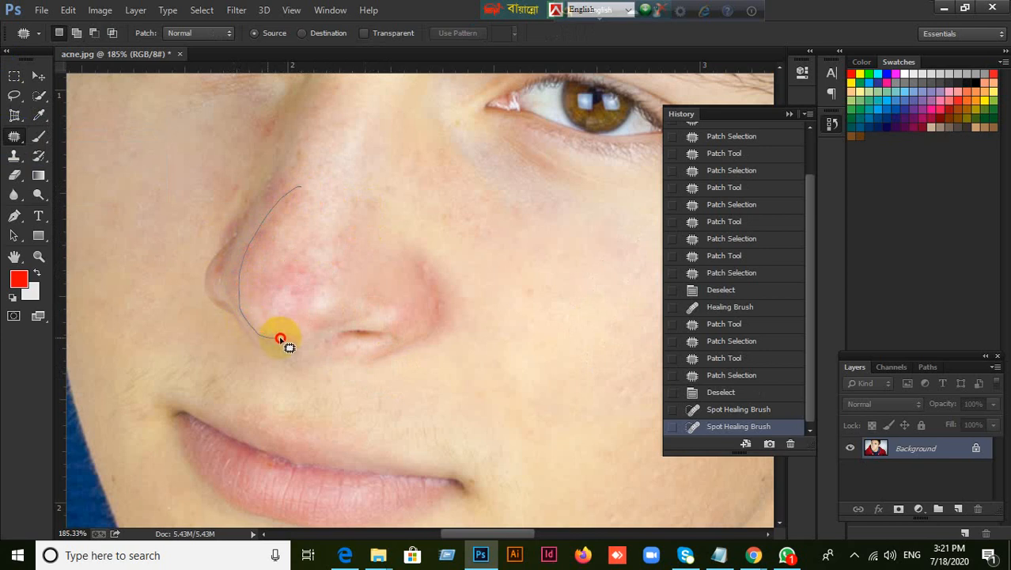
pyautogui.moveTo(281, 338)
pyautogui.mouseDown()
pyautogui.moveTo(318, 314)
pyautogui.moveTo(315, 193)
pyautogui.moveTo(300, 190)
pyautogui.mouseUp()
pyautogui.moveTo(300, 233); pyautogui.dragTo(516, 365)
pyautogui.moveTo(568, 344); pyautogui.dragTo(569, 344)
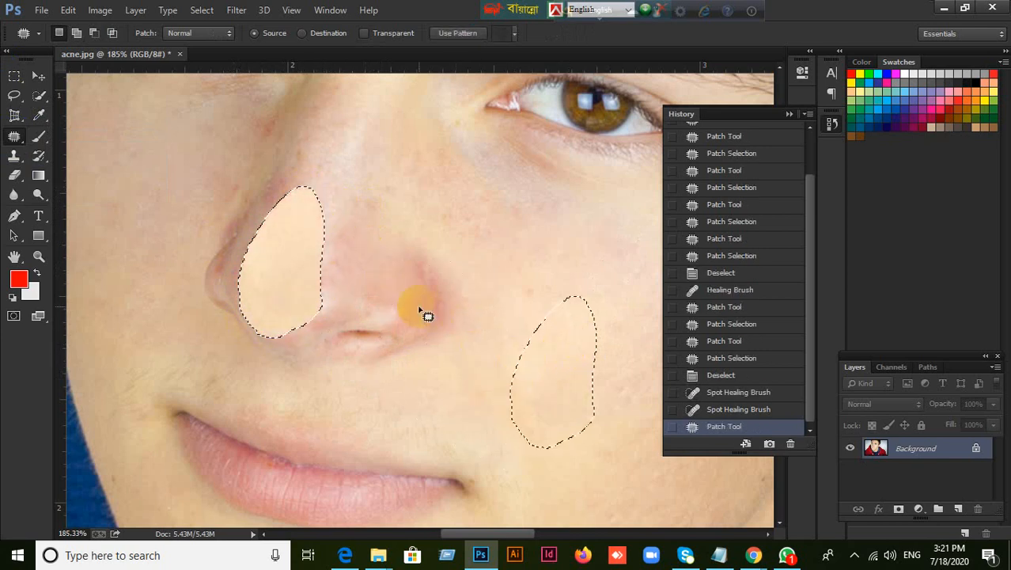
pyautogui.hotkey('ctrl', 'd')
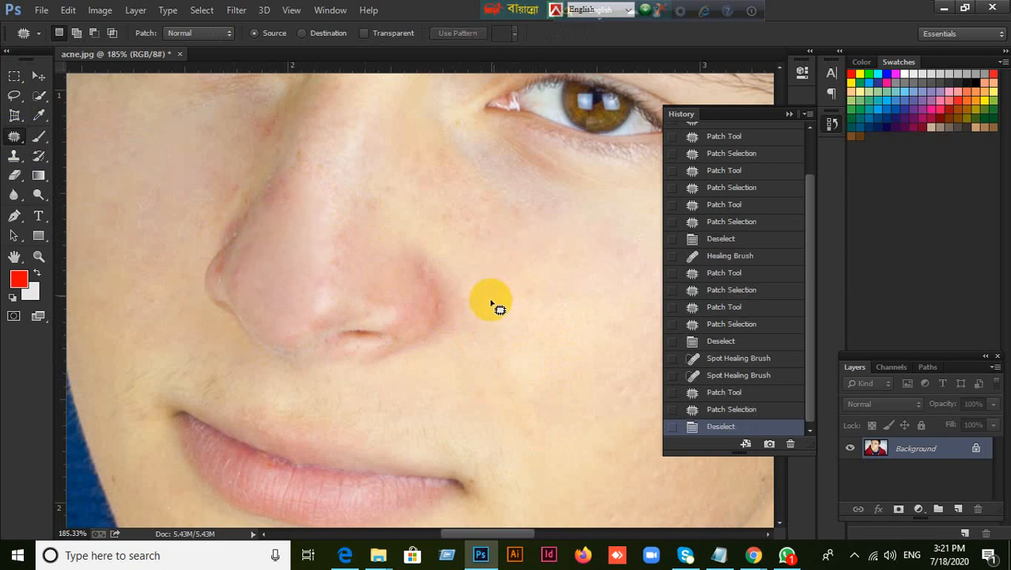
# Patch the reddish area along the upper side of the nose with clean cheek skin and deselect it
pyautogui.scroll(2, 273, 372)
pyautogui.scroll(-2, 273, 372)
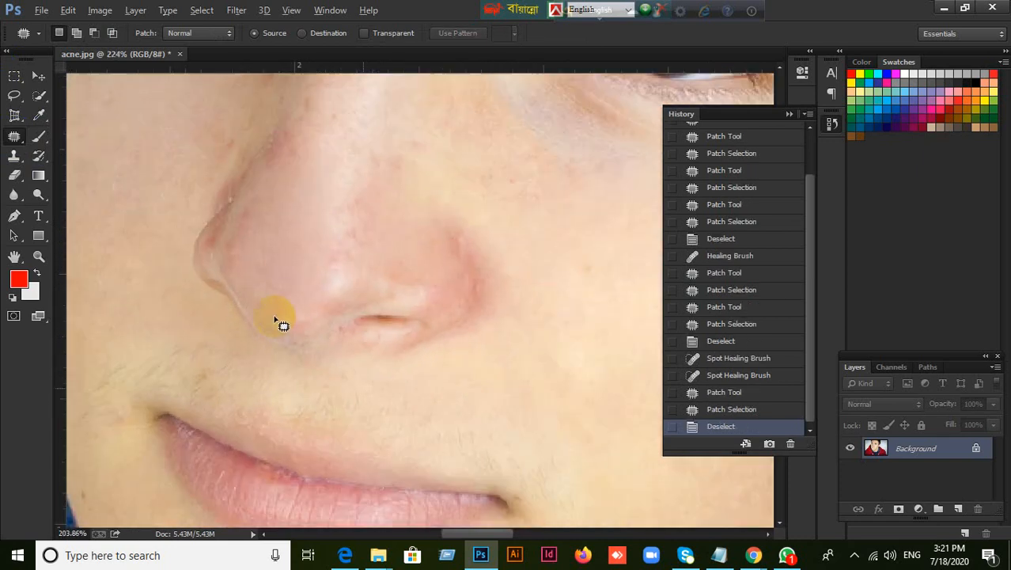
pyautogui.moveTo(306, 113)
pyautogui.mouseDown()
pyautogui.moveTo(310, 164)
pyautogui.moveTo(284, 196)
pyautogui.mouseUp()
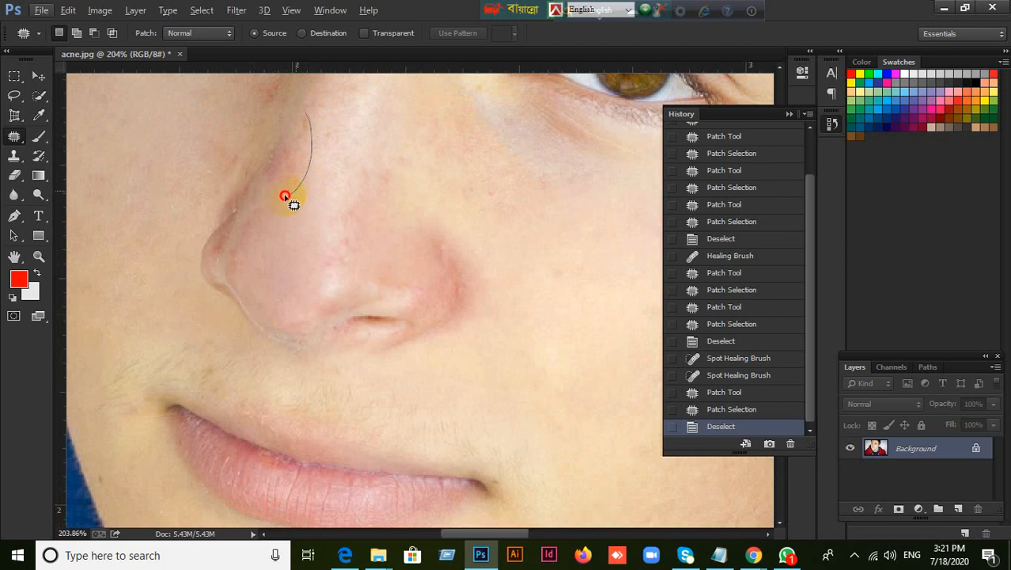
pyautogui.moveTo(308, 132); pyautogui.dragTo(307, 119)
pyautogui.moveTo(287, 174)
pyautogui.mouseDown()
pyautogui.moveTo(332, 185)
pyautogui.moveTo(584, 354)
pyautogui.mouseUp()
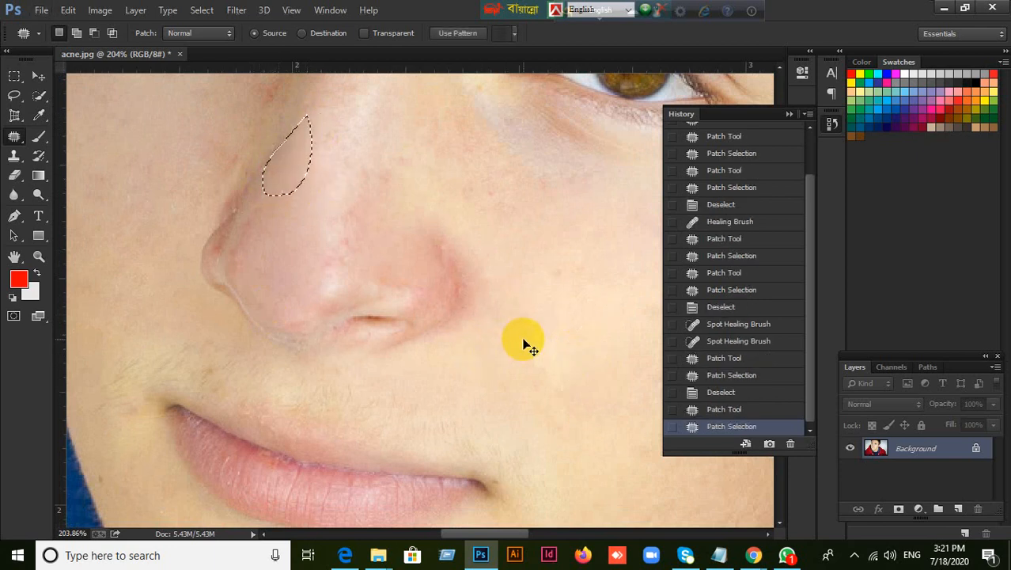
pyautogui.hotkey('ctrl', 'd')
# Patch the marks below the inner eye corner and beside the nose with neighbouring cheek skin, deselecting after each patch
pyautogui.moveTo(410, 290); pyautogui.dragTo(573, 445)
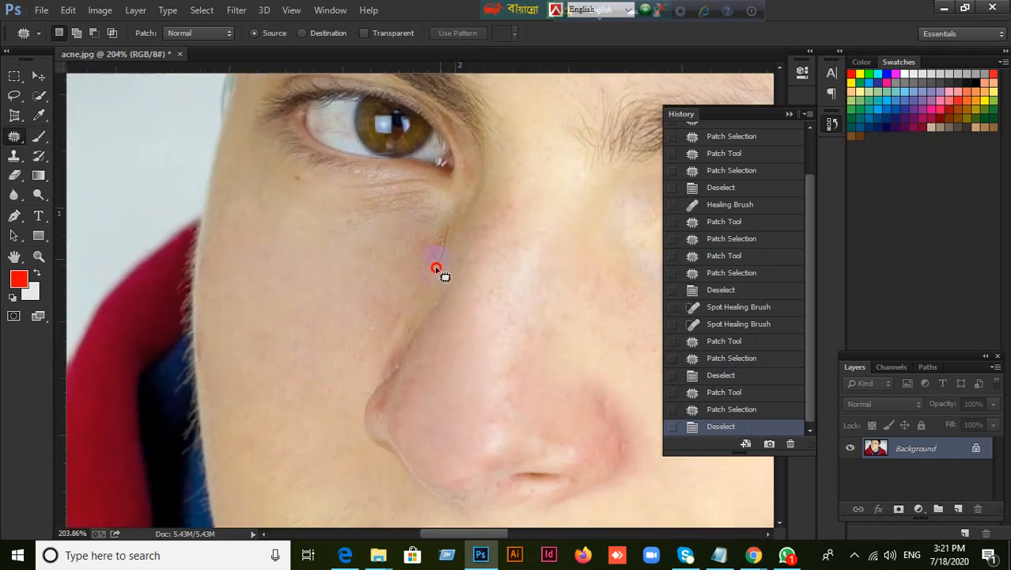
pyautogui.moveTo(452, 225)
pyautogui.mouseDown()
pyautogui.moveTo(384, 267)
pyautogui.moveTo(304, 285)
pyautogui.mouseUp()
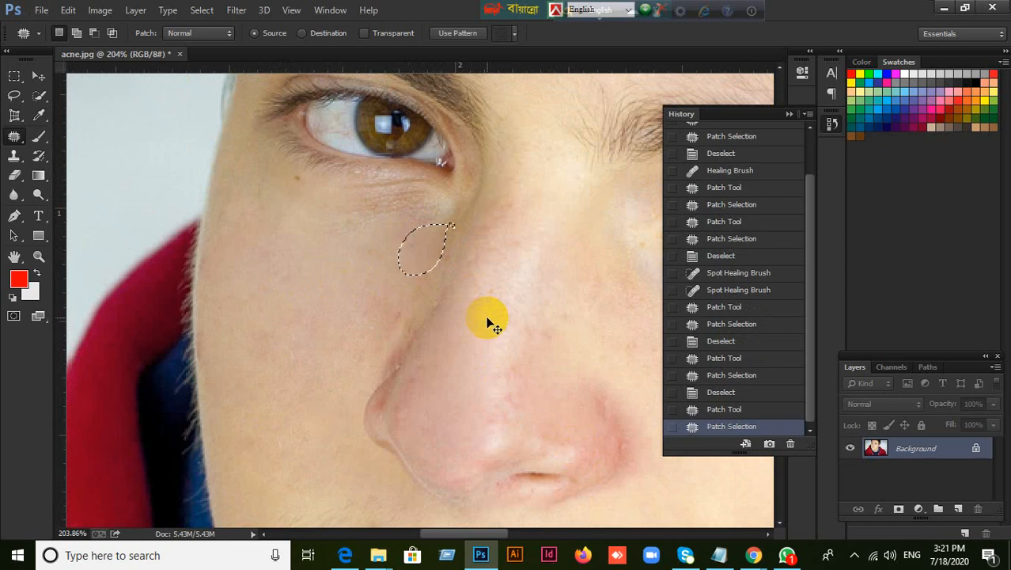
pyautogui.click(487, 321)
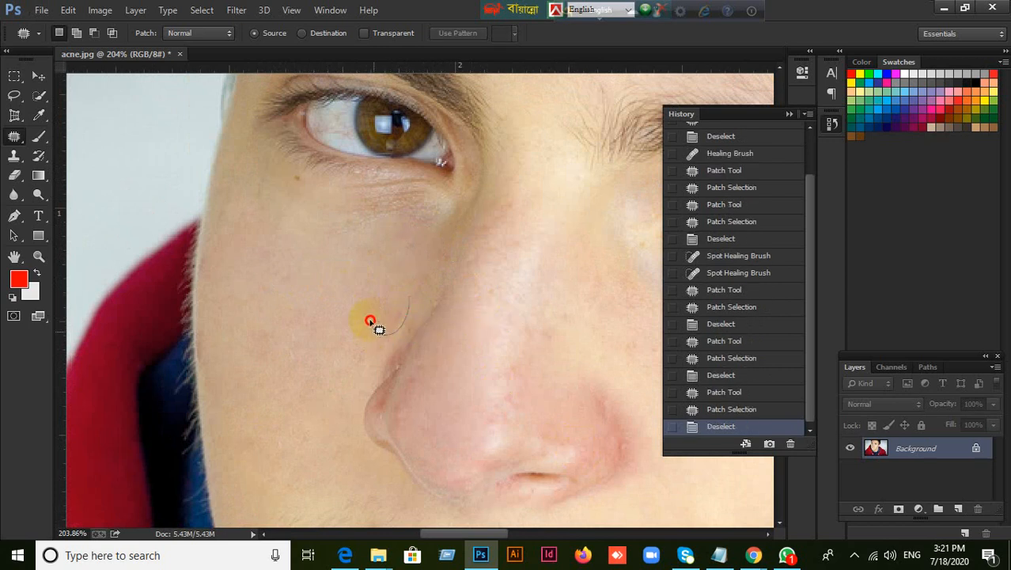
pyautogui.moveTo(402, 322); pyautogui.dragTo(399, 324)
pyautogui.moveTo(396, 319); pyautogui.dragTo(308, 285)
pyautogui.click(576, 357)
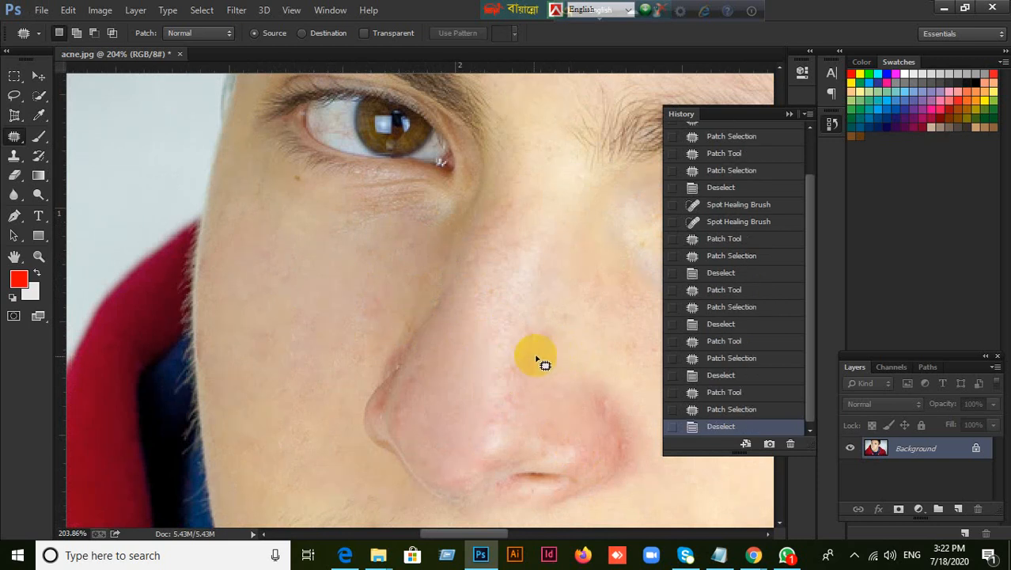
# Step back through the history past the nose patches and spot healing to the Patch Tool state near the chin, and clear its selection
pyautogui.scroll(-4, 538, 364)
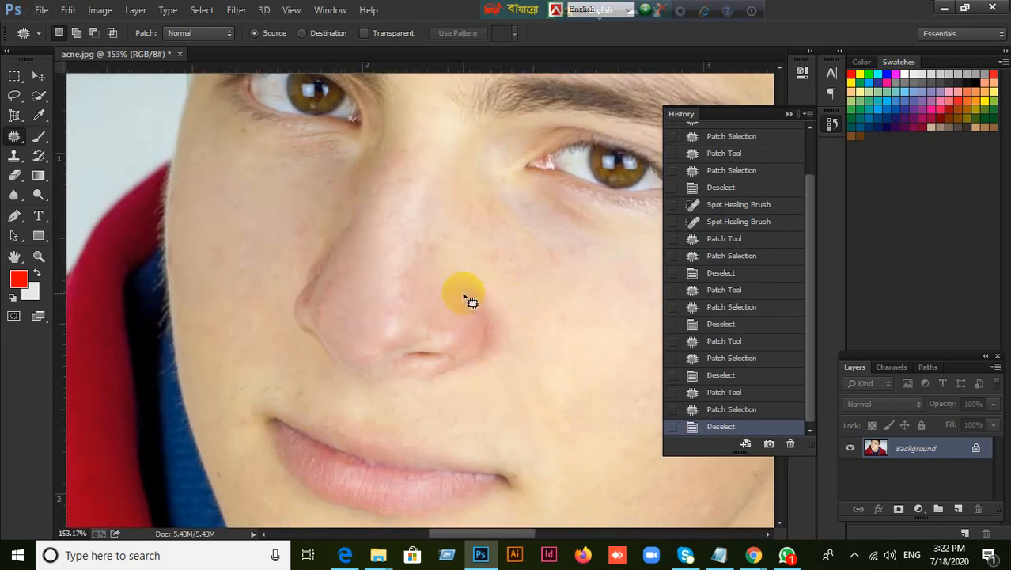
pyautogui.scroll(-5, 516, 332)
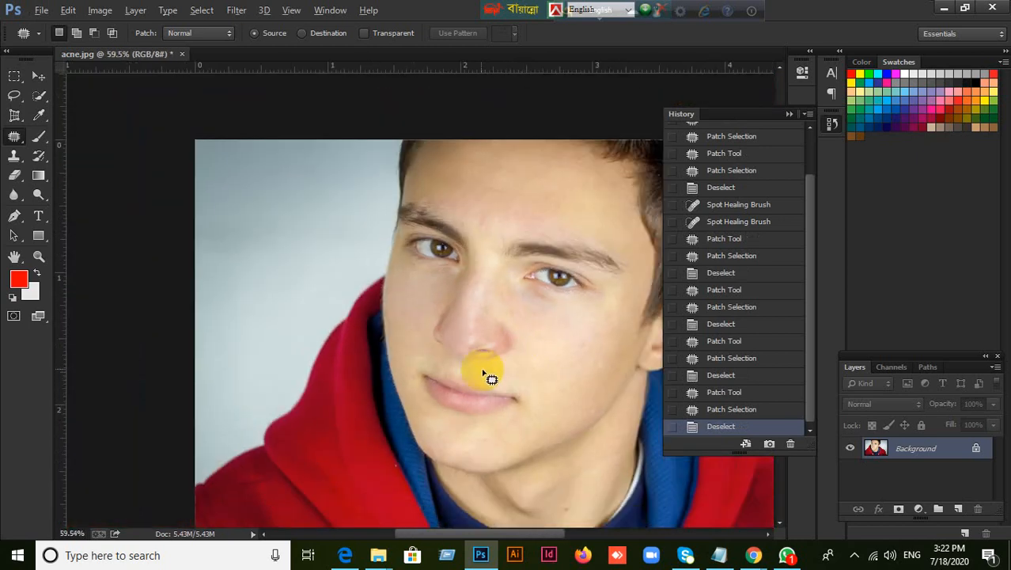
pyautogui.scroll(2, 471, 355)
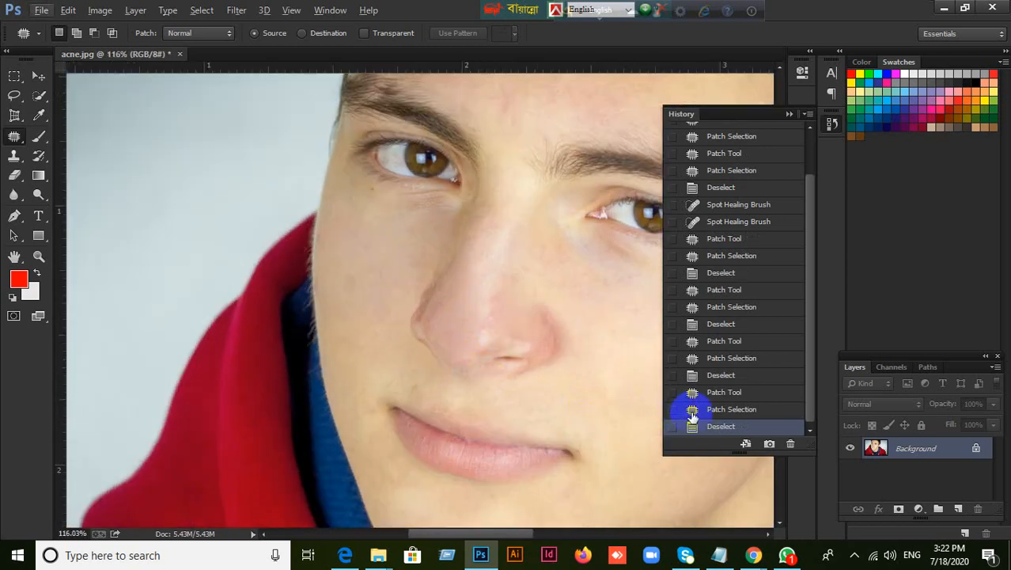
pyautogui.click(721, 410)
pyautogui.click(721, 395)
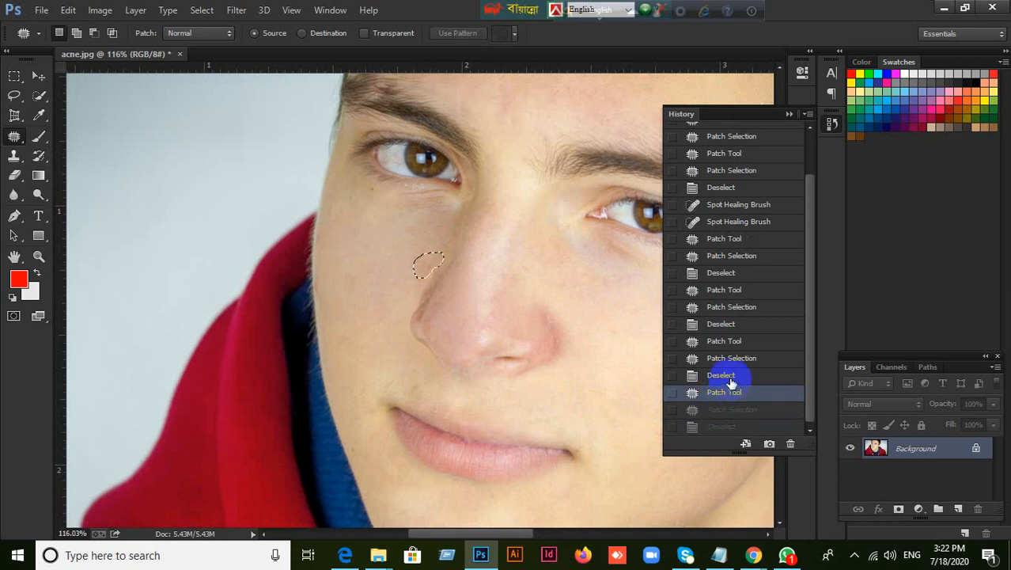
pyautogui.click(721, 376)
pyautogui.click(728, 360)
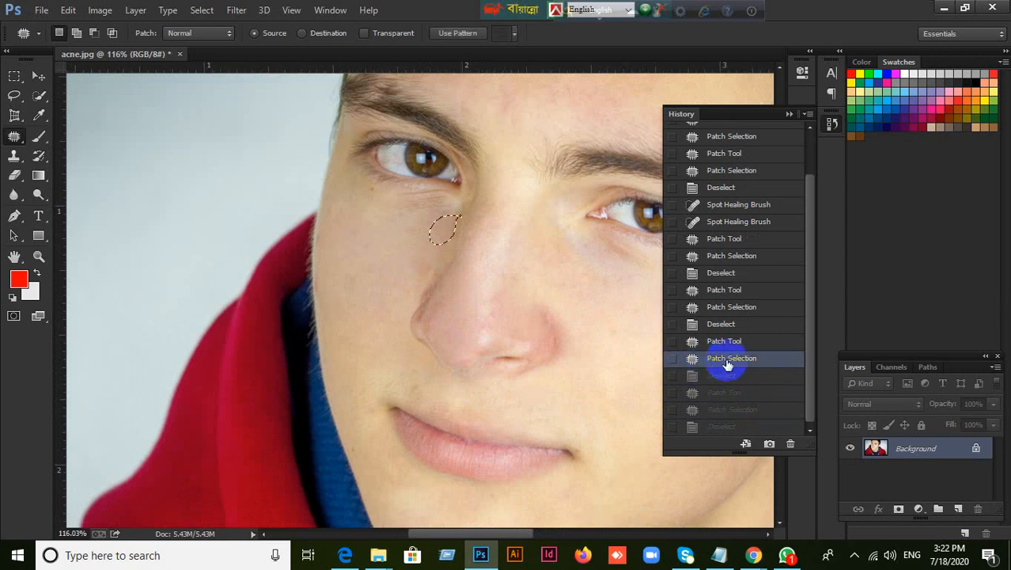
pyautogui.click(735, 342)
pyautogui.click(732, 325)
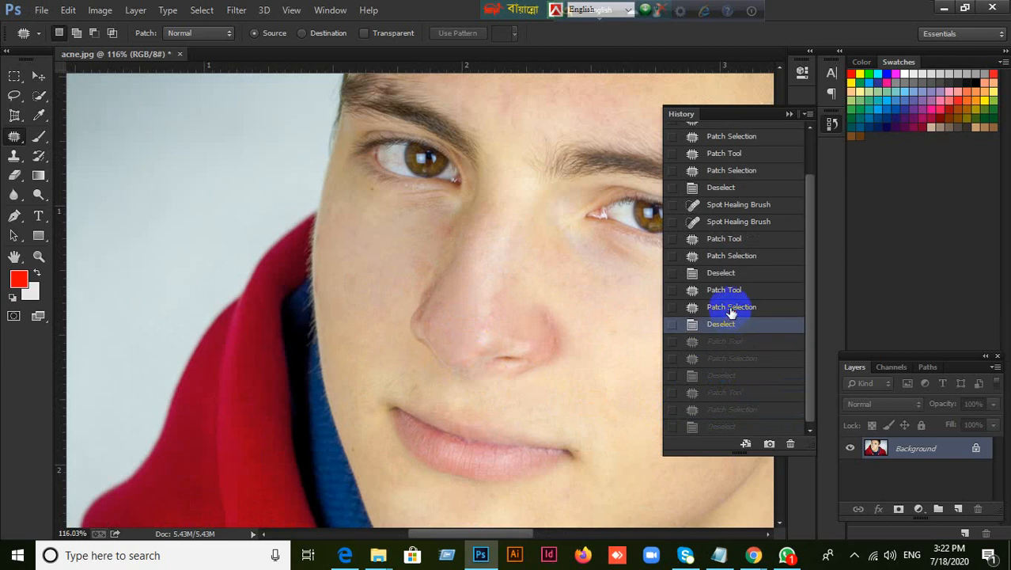
pyautogui.click(730, 307)
pyautogui.click(728, 291)
pyautogui.click(730, 272)
pyautogui.click(729, 255)
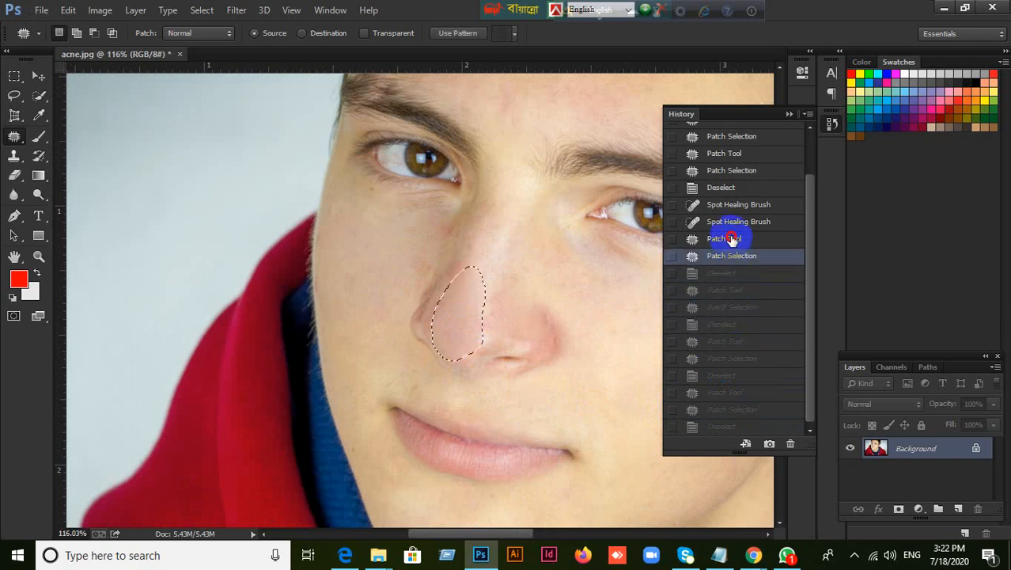
pyautogui.click(729, 238)
pyautogui.click(732, 221)
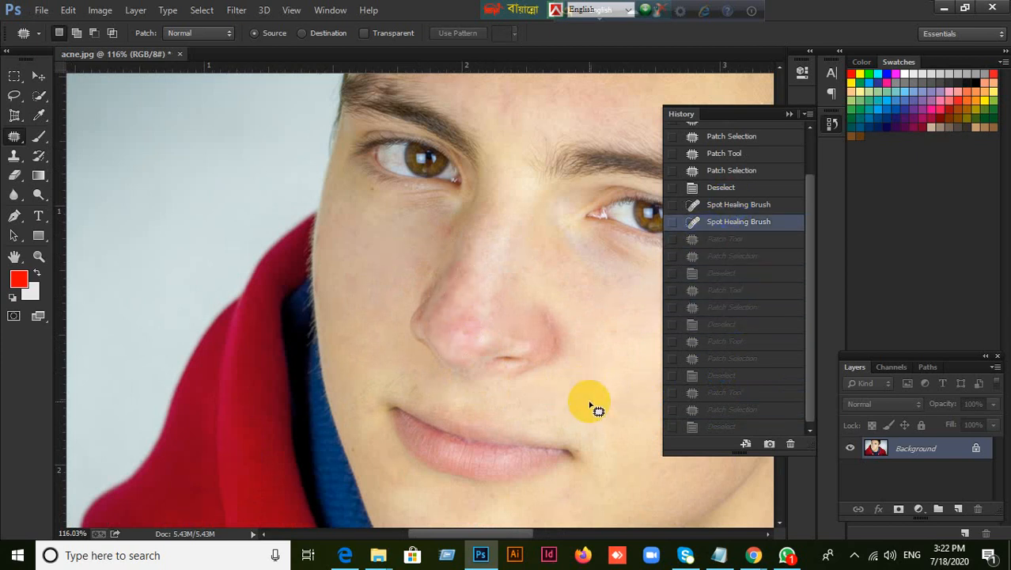
pyautogui.click(731, 204)
pyautogui.click(720, 187)
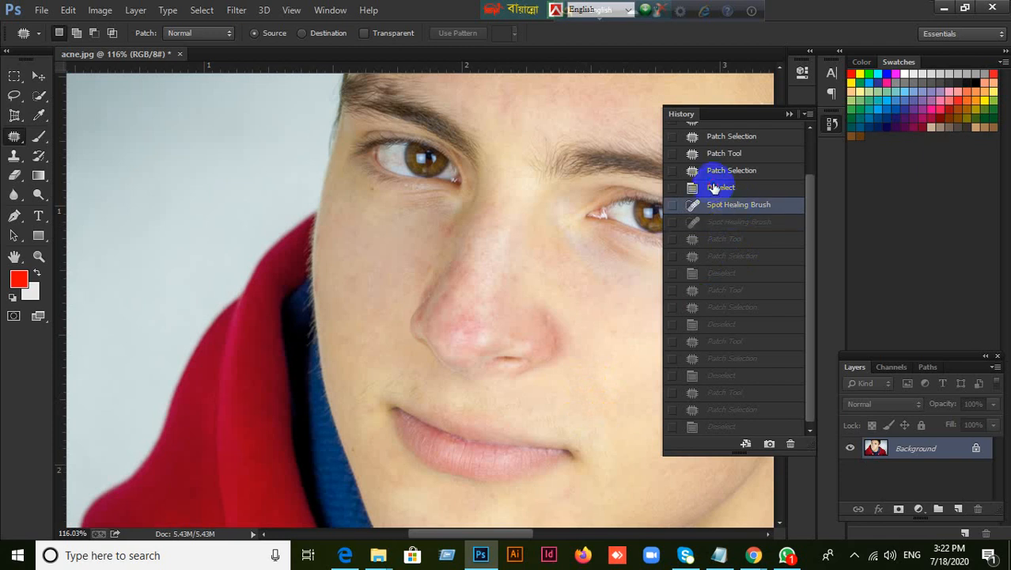
pyautogui.click(730, 170)
pyautogui.click(719, 155)
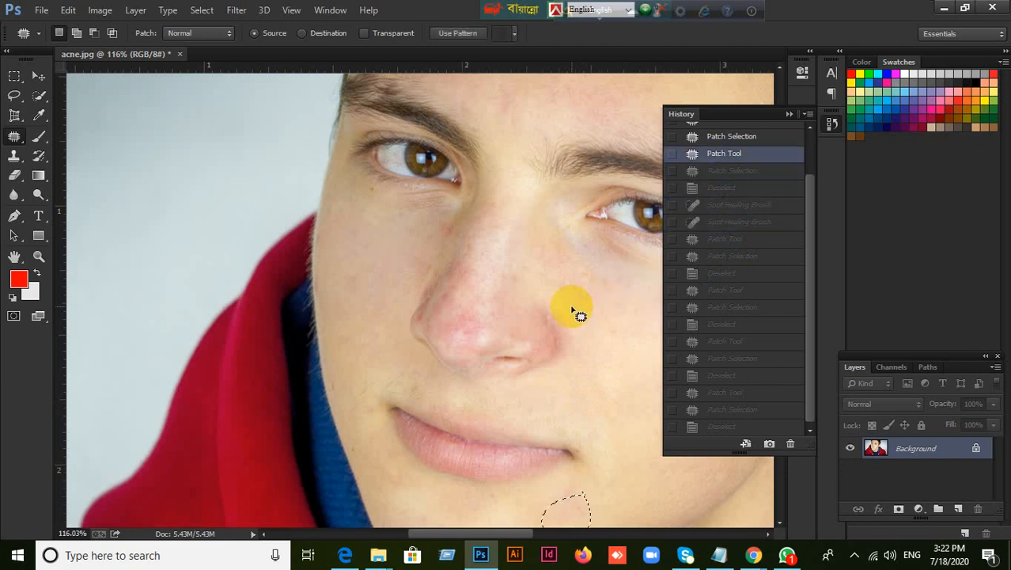
pyautogui.click(611, 448)
# Patch the red nose tip and the reddish side of the nose with clean cheek skin using the Patch tool
pyautogui.scroll(-2, 595, 473)
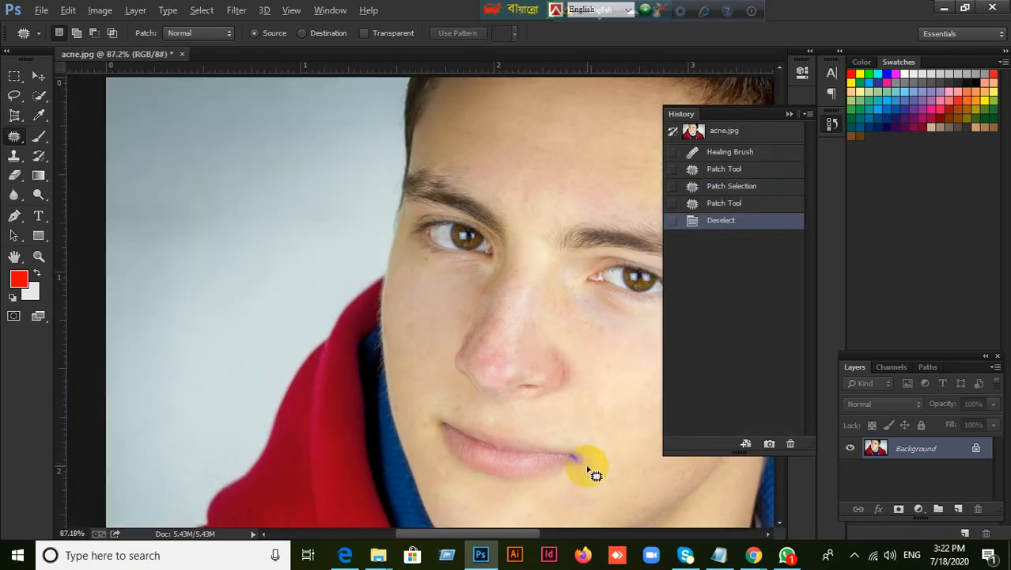
pyautogui.scroll(-2, 593, 472)
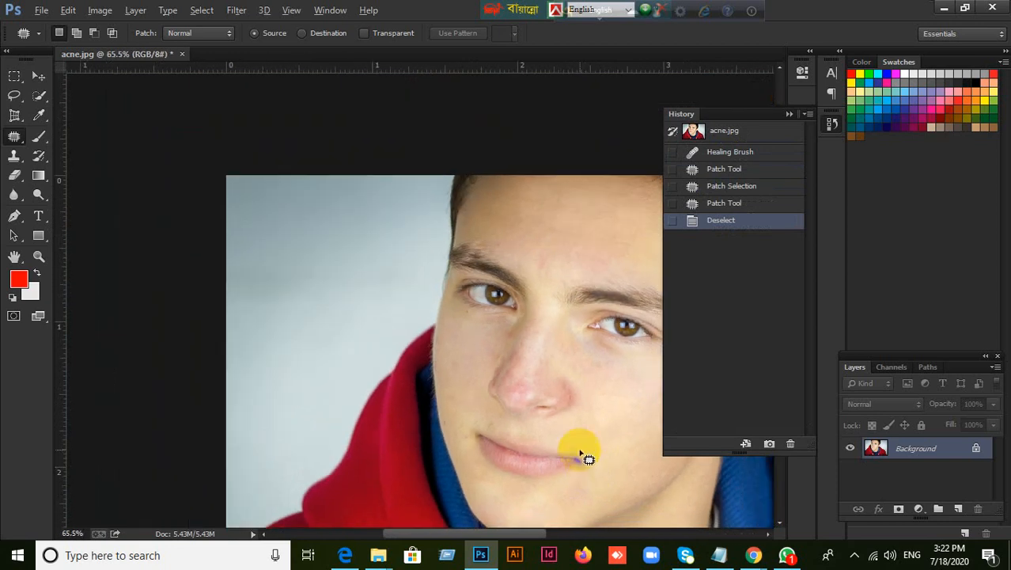
pyautogui.scroll(4, 584, 452)
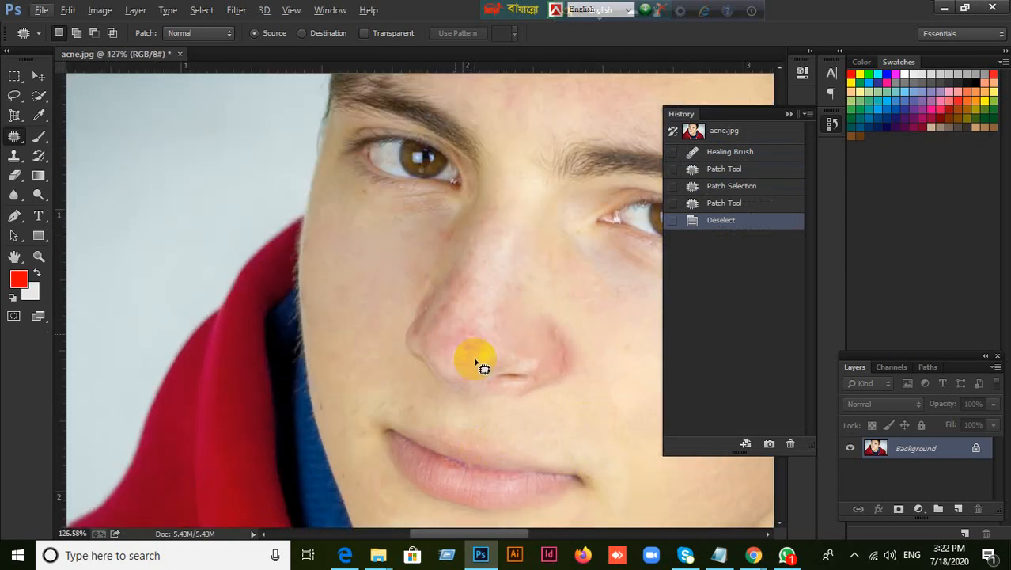
pyautogui.click(23, 137)
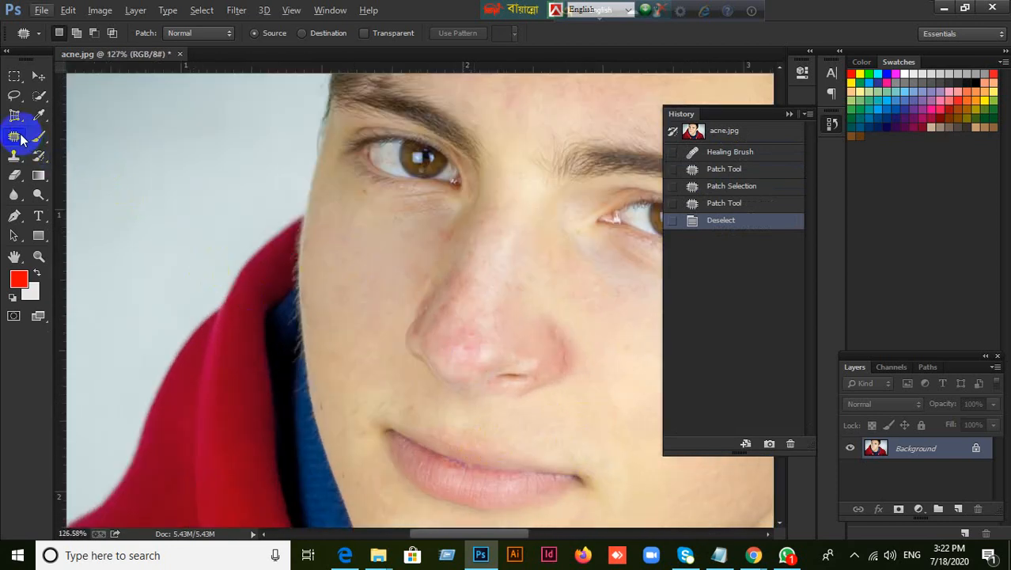
pyautogui.moveTo(473, 325)
pyautogui.mouseDown()
pyautogui.moveTo(455, 348)
pyautogui.moveTo(475, 349)
pyautogui.moveTo(481, 330)
pyautogui.moveTo(463, 324)
pyautogui.moveTo(612, 418)
pyautogui.moveTo(428, 356)
pyautogui.moveTo(458, 375)
pyautogui.moveTo(469, 365)
pyautogui.moveTo(458, 345)
pyautogui.moveTo(418, 340)
pyautogui.moveTo(571, 423)
pyautogui.mouseUp()
pyautogui.moveTo(428, 337)
pyautogui.mouseDown()
pyautogui.moveTo(431, 318)
pyautogui.moveTo(451, 322)
pyautogui.moveTo(424, 336)
pyautogui.moveTo(574, 422)
pyautogui.mouseUp()
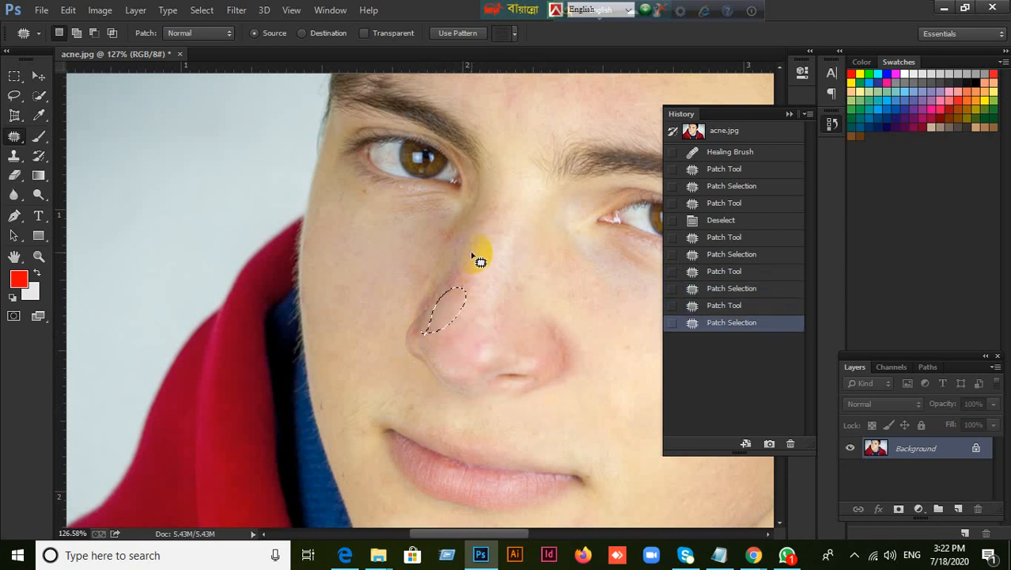
# Patch the upper side of the nose and the crease above the nostril with clean cheek skin, and clear the selection
pyautogui.moveTo(479, 255)
pyautogui.mouseDown()
pyautogui.moveTo(476, 283)
pyautogui.moveTo(442, 285)
pyautogui.moveTo(482, 263)
pyautogui.moveTo(477, 256)
pyautogui.mouseUp()
pyautogui.moveTo(463, 273)
pyautogui.mouseDown()
pyautogui.moveTo(613, 410)
pyautogui.moveTo(629, 411)
pyautogui.mouseUp()
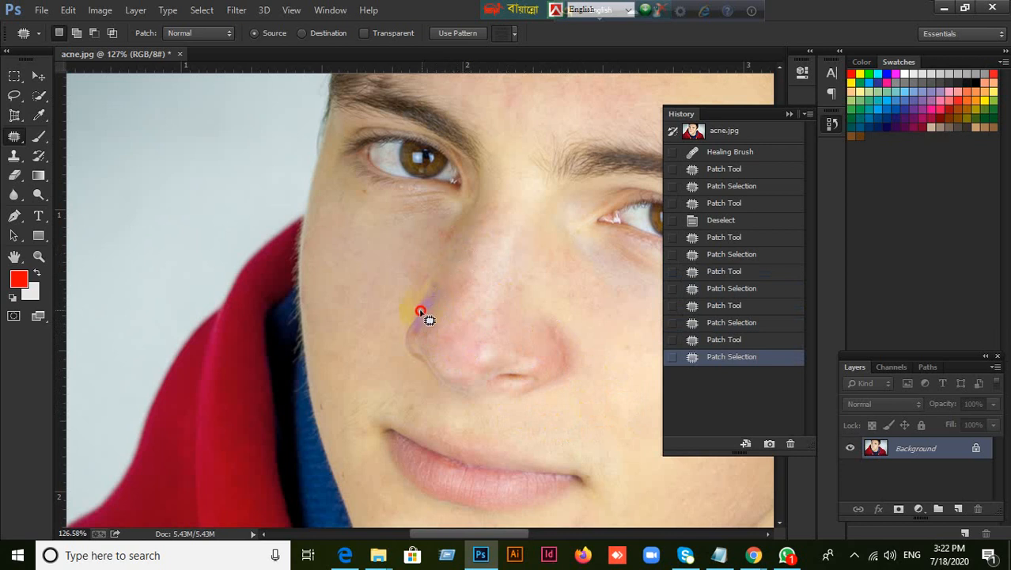
pyautogui.moveTo(436, 315); pyautogui.dragTo(638, 370)
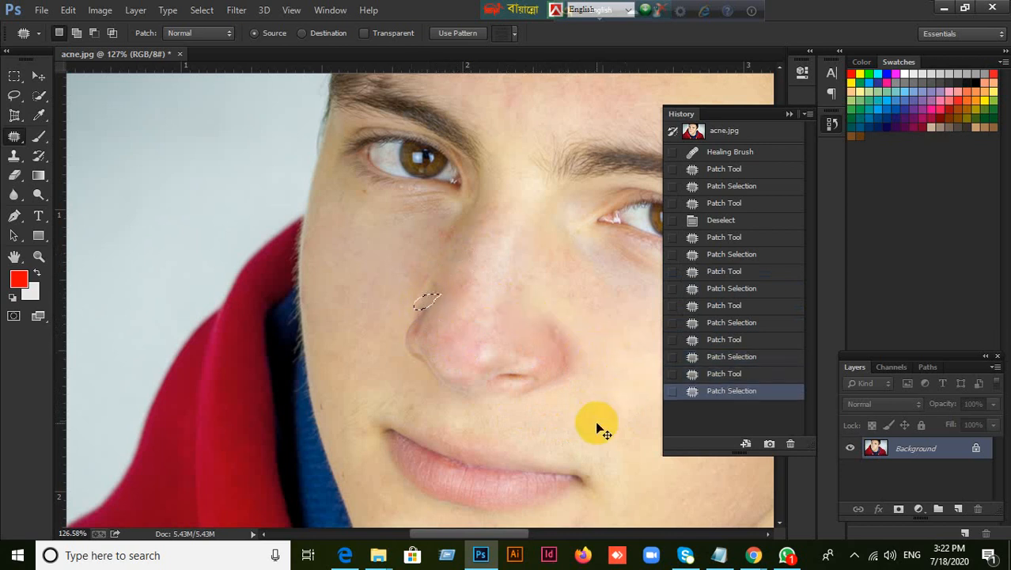
pyautogui.hotkey('ctrl', 'd')
pyautogui.scroll(-6, 596, 420)
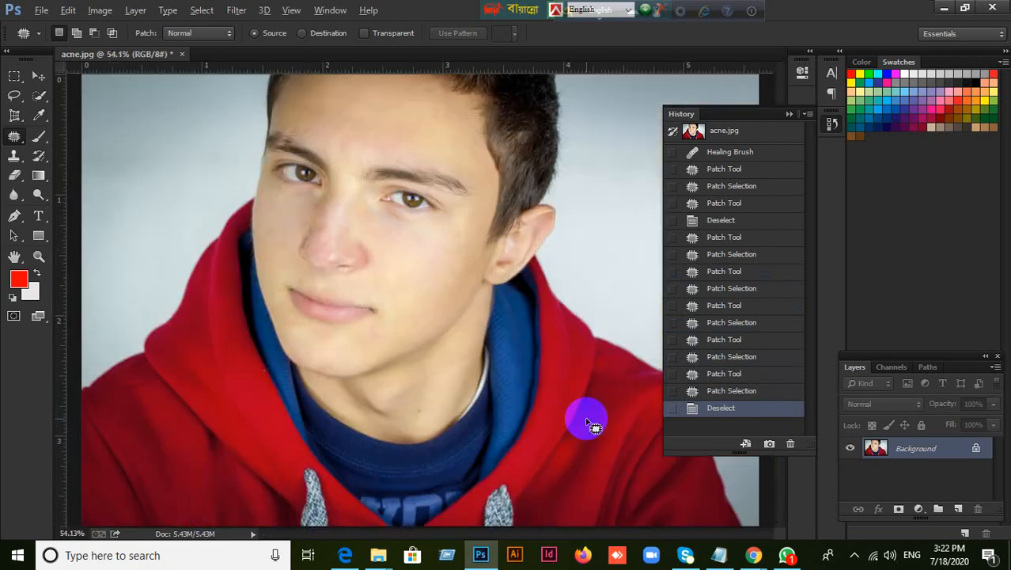
pyautogui.scroll(5, 349, 234)
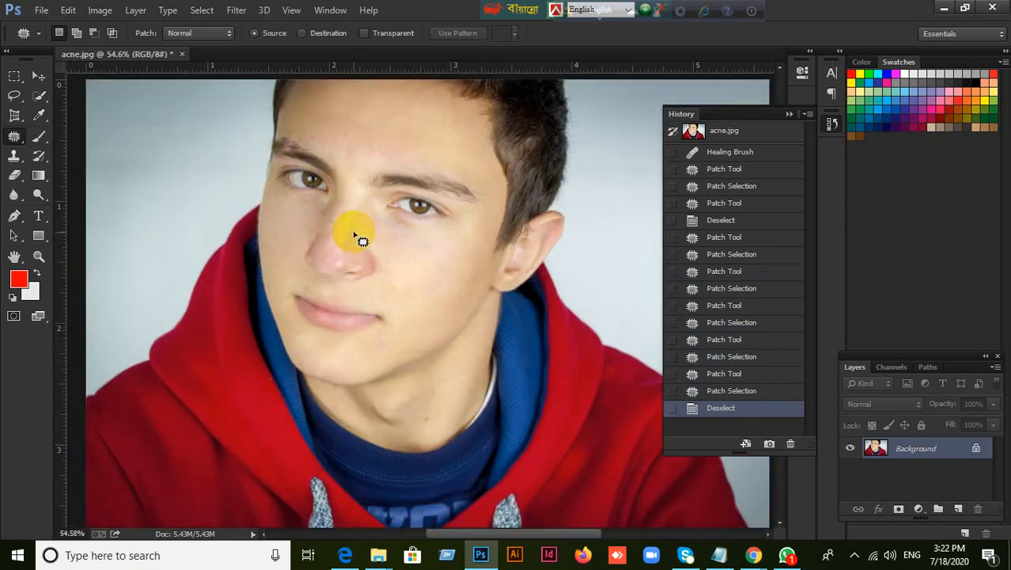
pyautogui.scroll(-6, 356, 269)
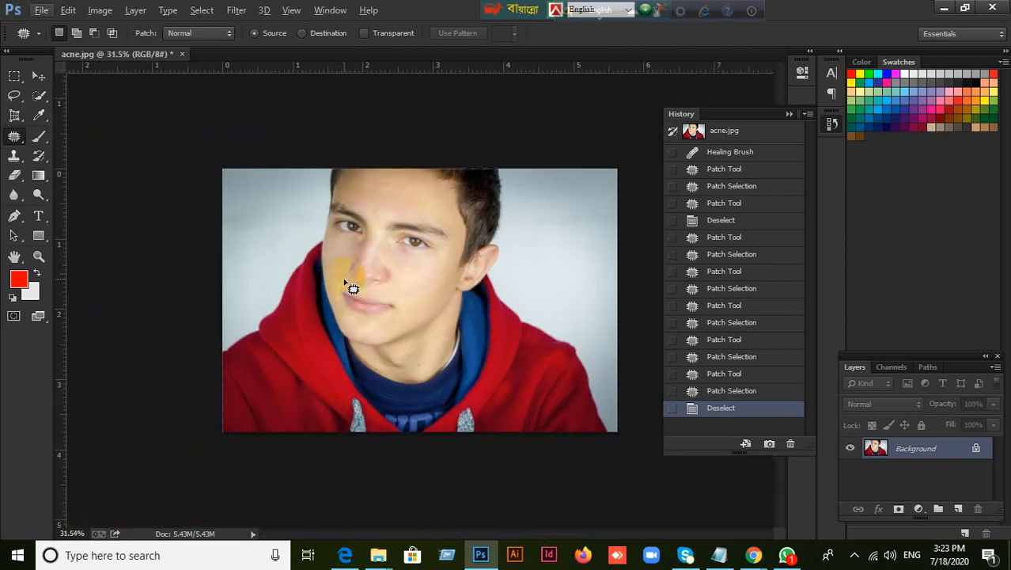
# Compare the retouched face with the original acne.jpg by alternating between the opening snapshot and the latest Deselect history state
pyautogui.scroll(3, 358, 277)
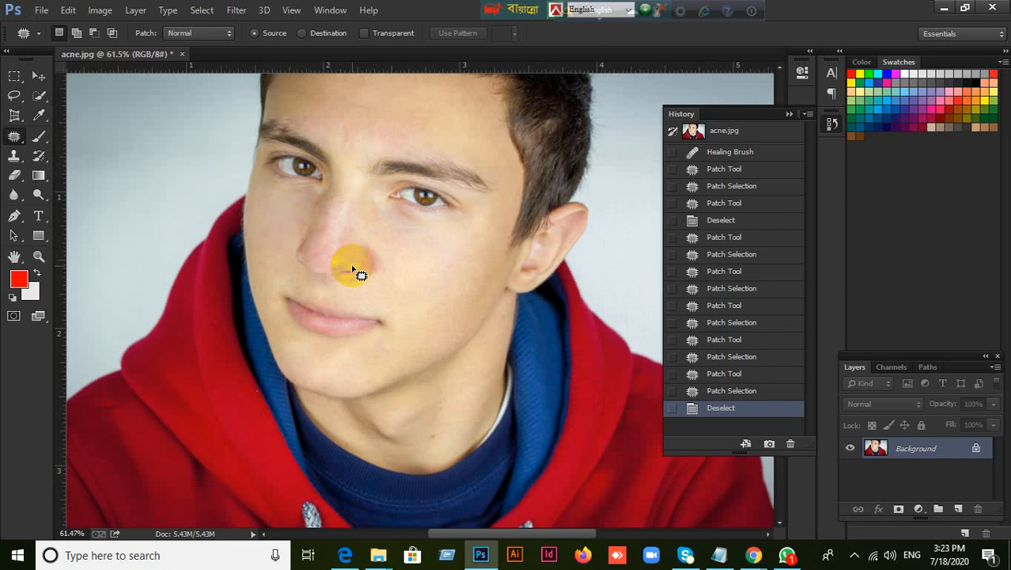
pyautogui.scroll(1, 277, 231)
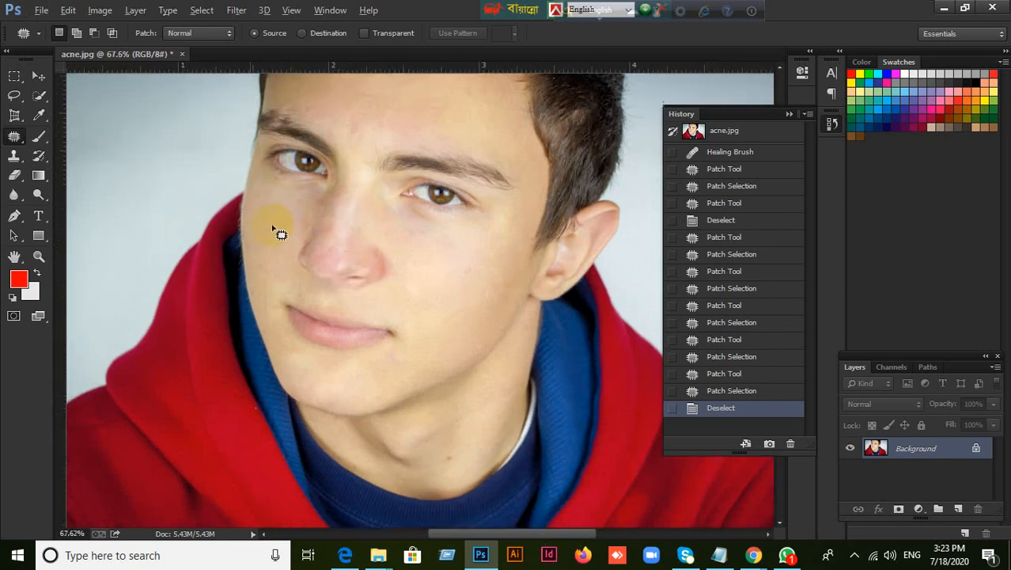
pyautogui.scroll(2, 277, 231)
pyautogui.scroll(-2, 277, 231)
pyautogui.scroll(5, 723, 269)
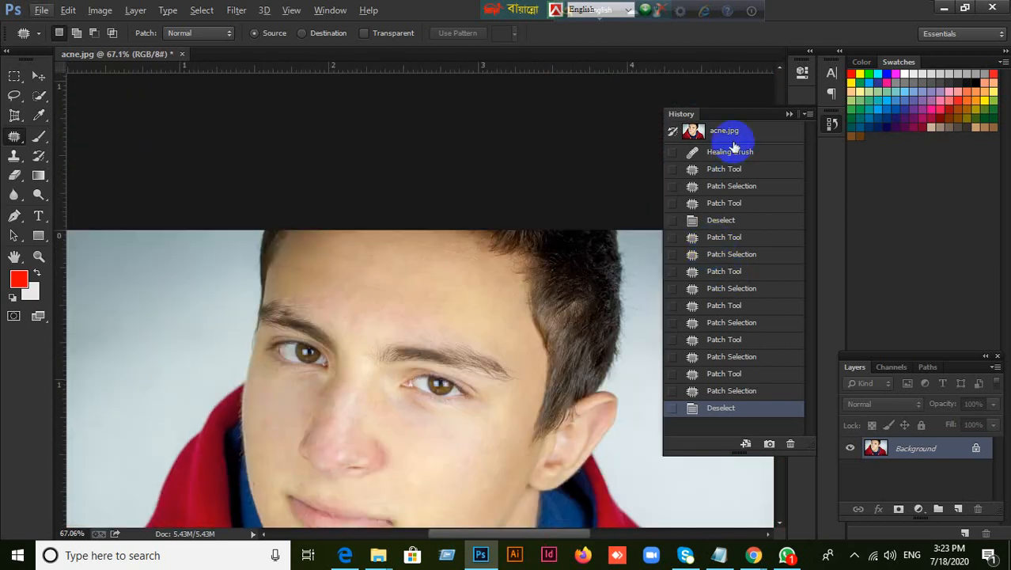
pyautogui.click(736, 141)
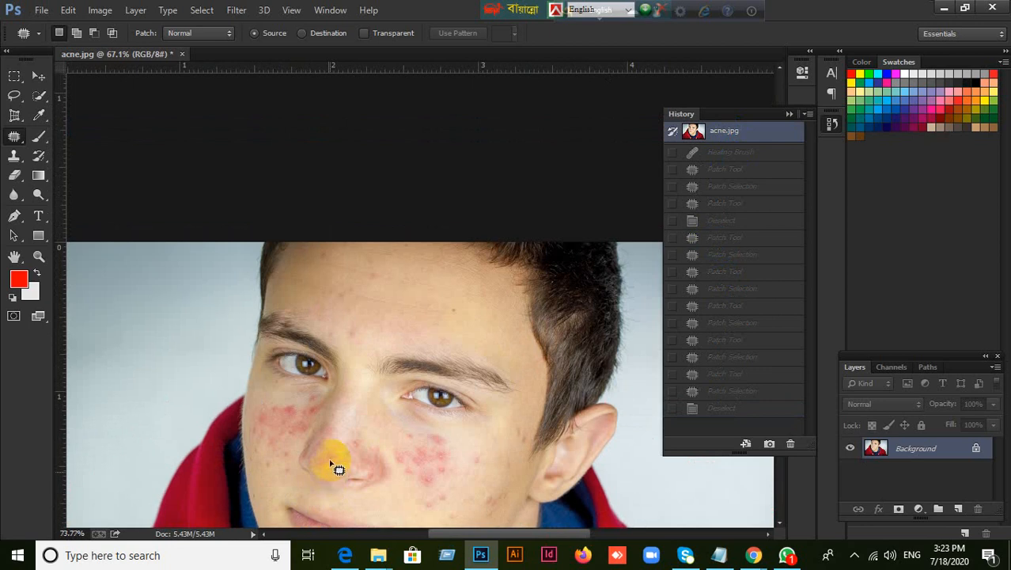
pyautogui.scroll(3, 334, 466)
pyautogui.scroll(-4, 335, 465)
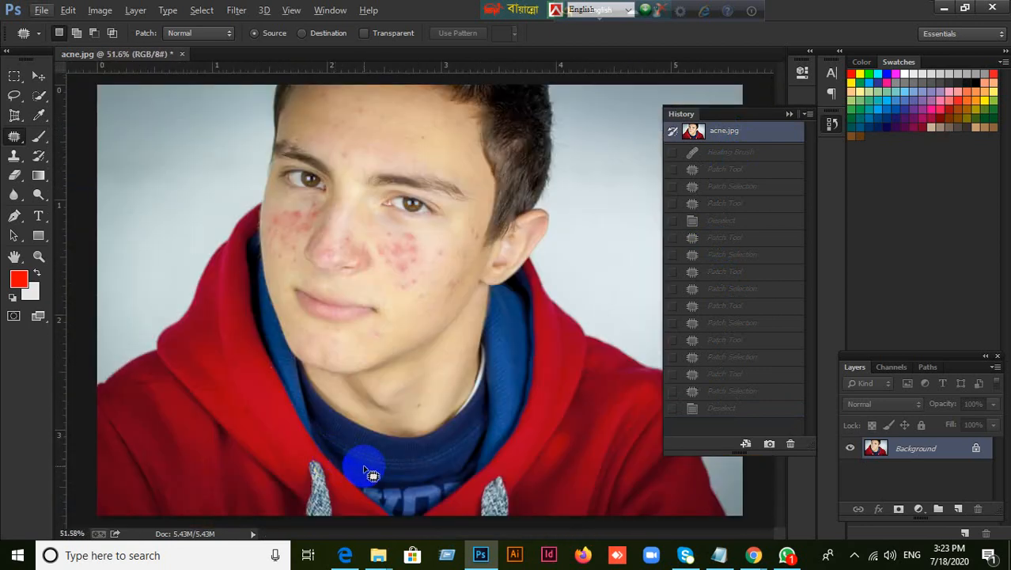
pyautogui.click(744, 411)
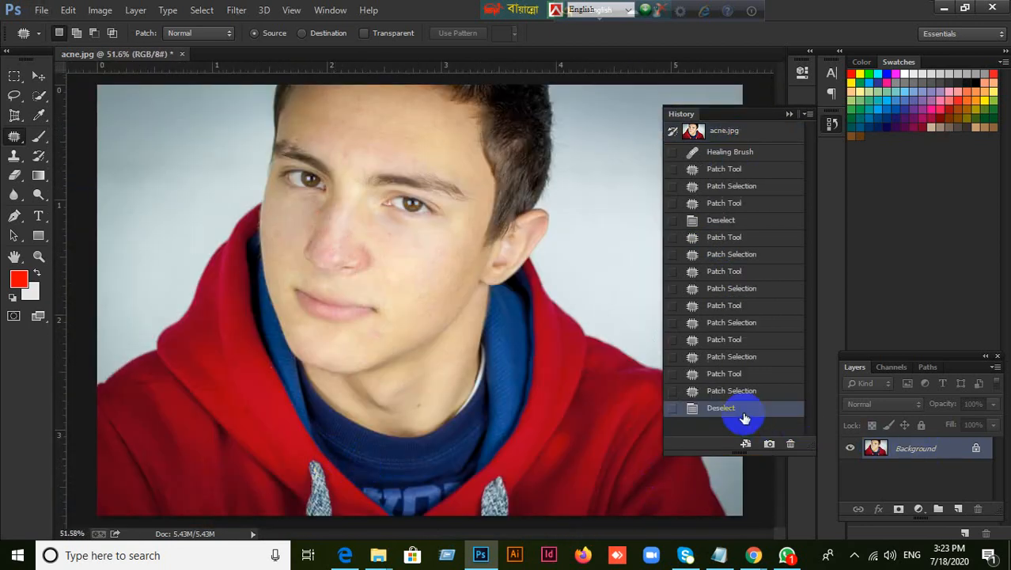
pyautogui.click(736, 141)
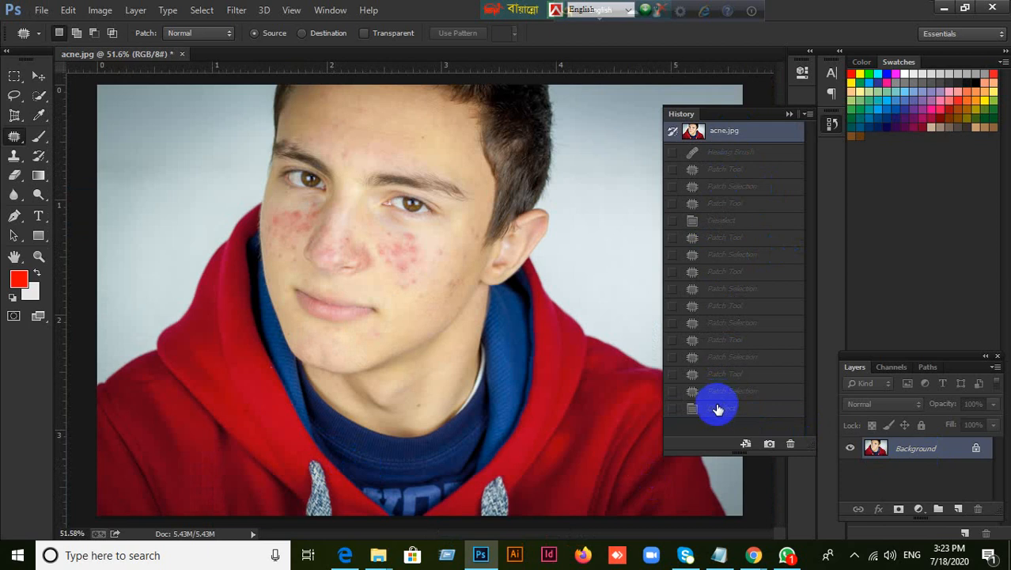
pyautogui.click(717, 409)
pyautogui.click(716, 155)
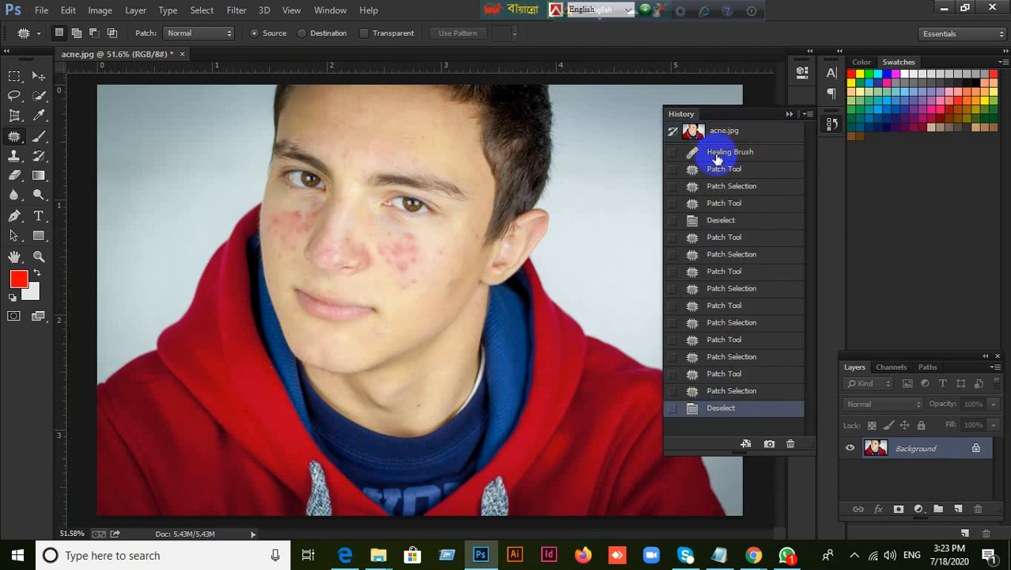
pyautogui.click(743, 411)
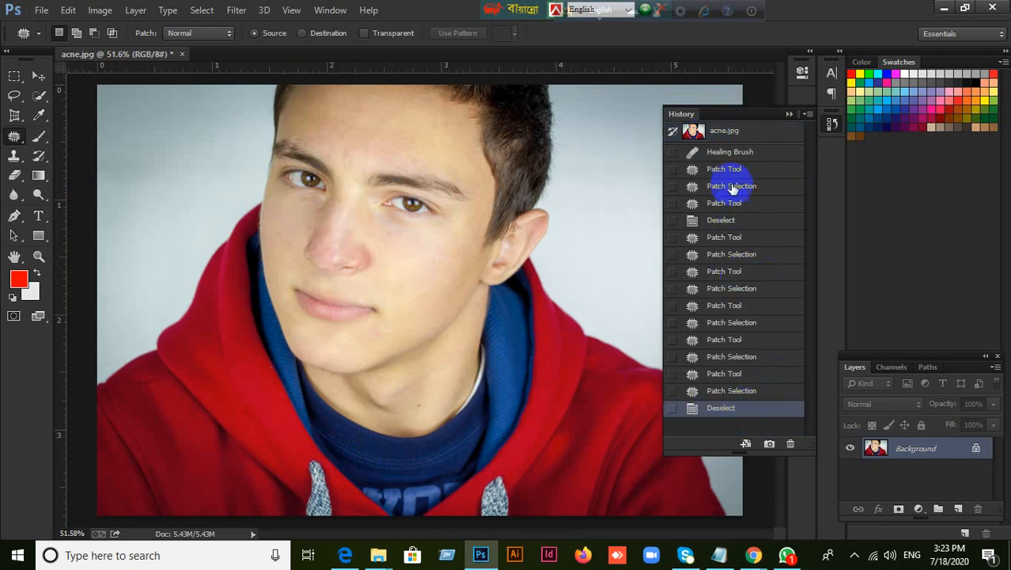
pyautogui.click(732, 133)
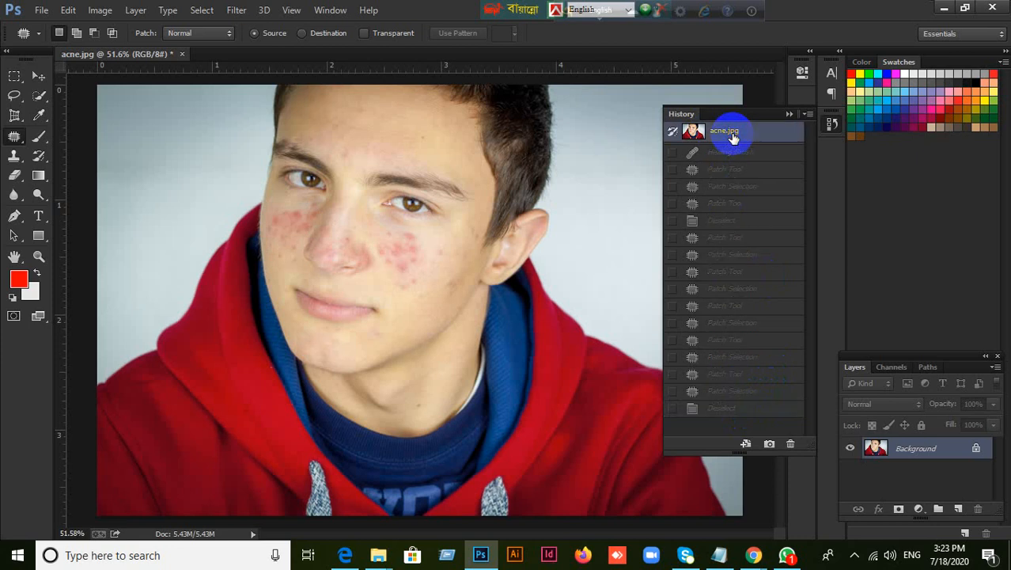
pyautogui.click(745, 410)
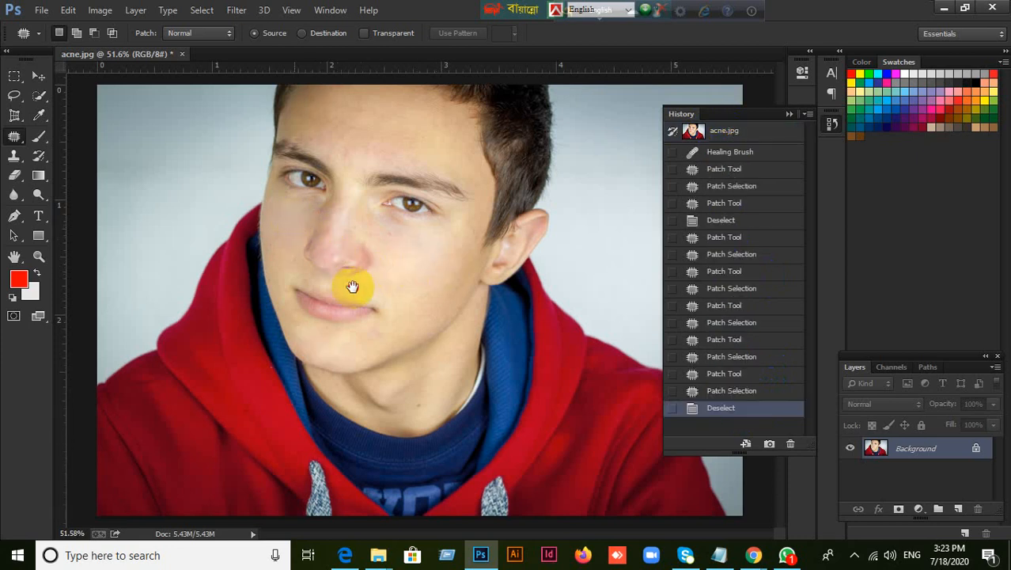
# Patch the shadowed side of the nose and the area above the nostril with clean cheek skin, and clear the selection
pyautogui.scroll(4, 320, 233)
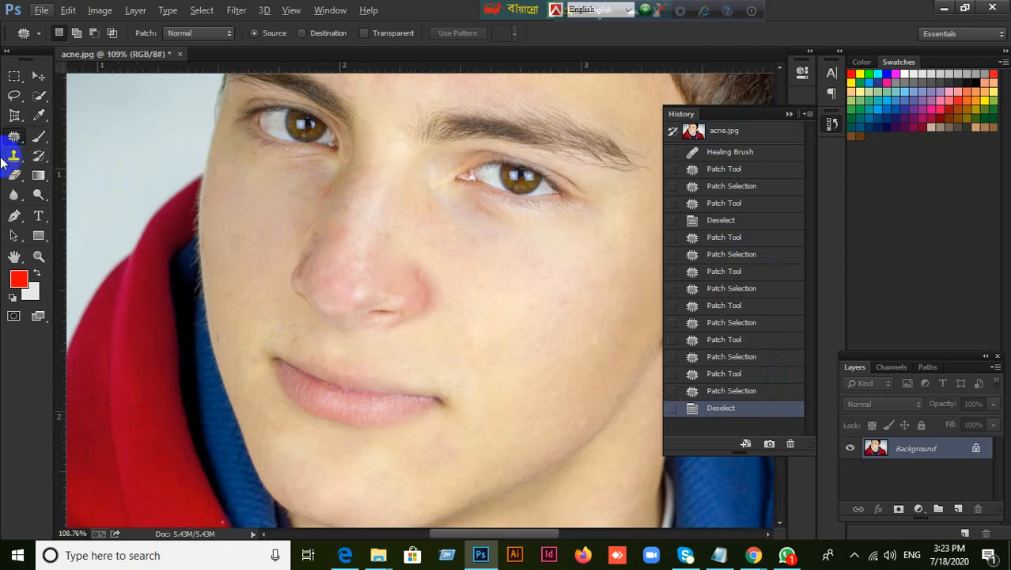
pyautogui.click(13, 139)
pyautogui.moveTo(345, 222)
pyautogui.mouseDown()
pyautogui.moveTo(339, 239)
pyautogui.moveTo(345, 224)
pyautogui.moveTo(518, 279)
pyautogui.mouseUp()
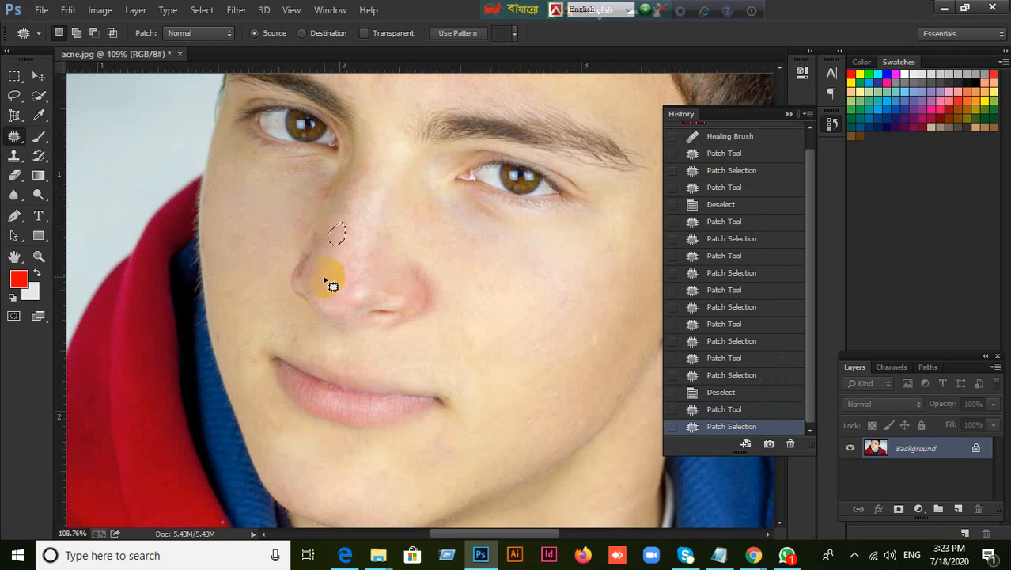
pyautogui.moveTo(336, 273)
pyautogui.mouseDown()
pyautogui.moveTo(363, 298)
pyautogui.moveTo(323, 269)
pyautogui.moveTo(516, 312)
pyautogui.mouseUp()
pyautogui.hotkey('ctrl', 'd')
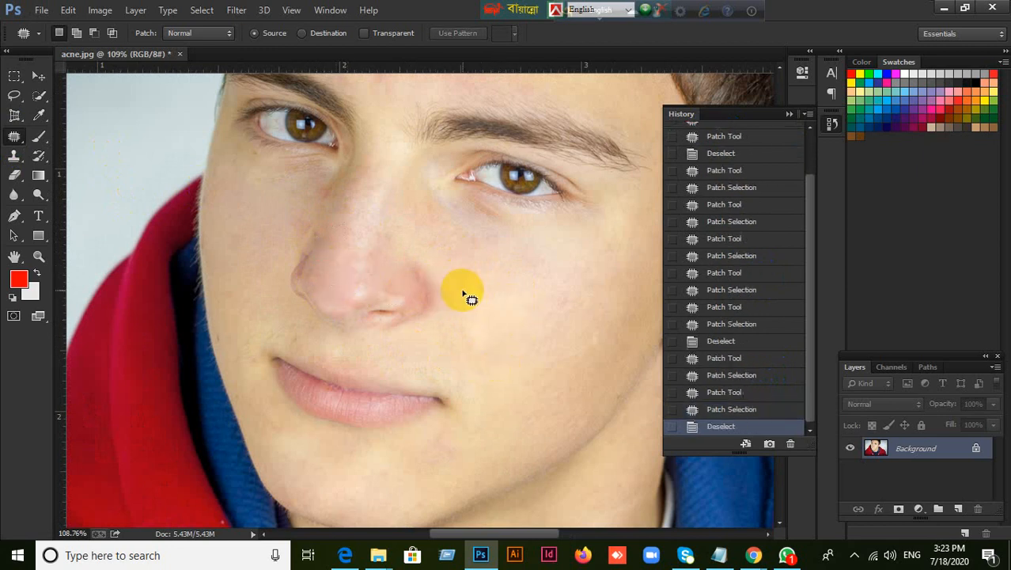
# Patch the forehead area above the eyebrow with clean skin from the middle of the forehead, and clear the selection
pyautogui.scroll(-2, 470, 297)
pyautogui.scroll(-1, 466, 294)
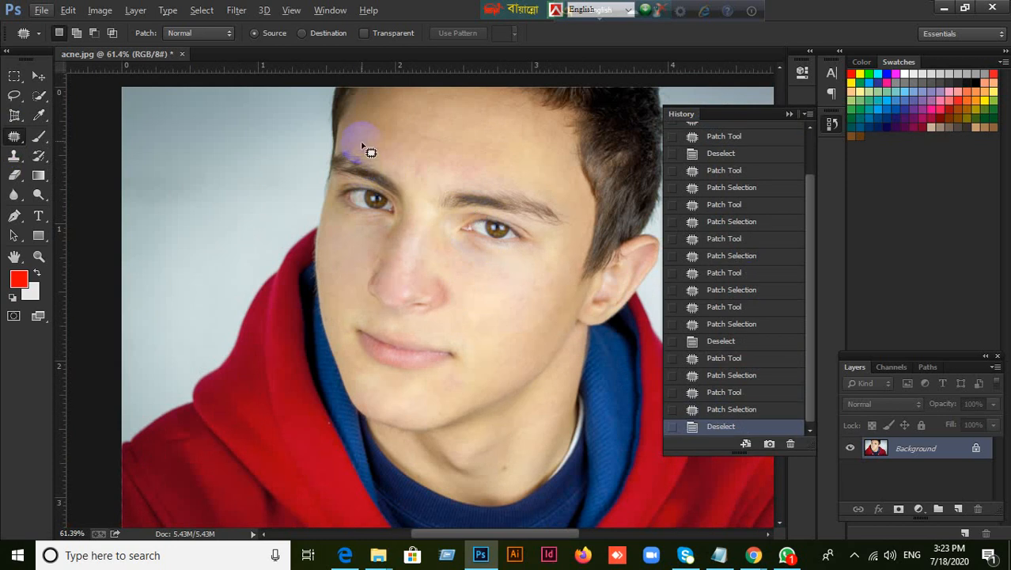
pyautogui.moveTo(364, 140)
pyautogui.mouseDown()
pyautogui.moveTo(376, 161)
pyautogui.moveTo(397, 169)
pyautogui.moveTo(410, 151)
pyautogui.moveTo(376, 132)
pyautogui.moveTo(382, 168)
pyautogui.moveTo(492, 154)
pyautogui.mouseUp()
pyautogui.click(490, 431)
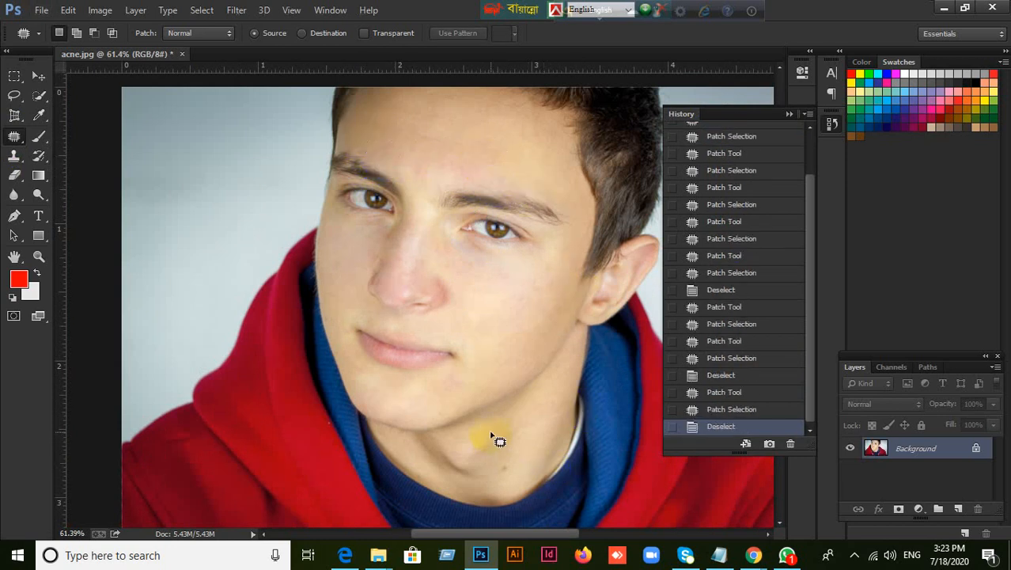
pyautogui.scroll(-2, 513, 365)
pyautogui.scroll(-1, 417, 281)
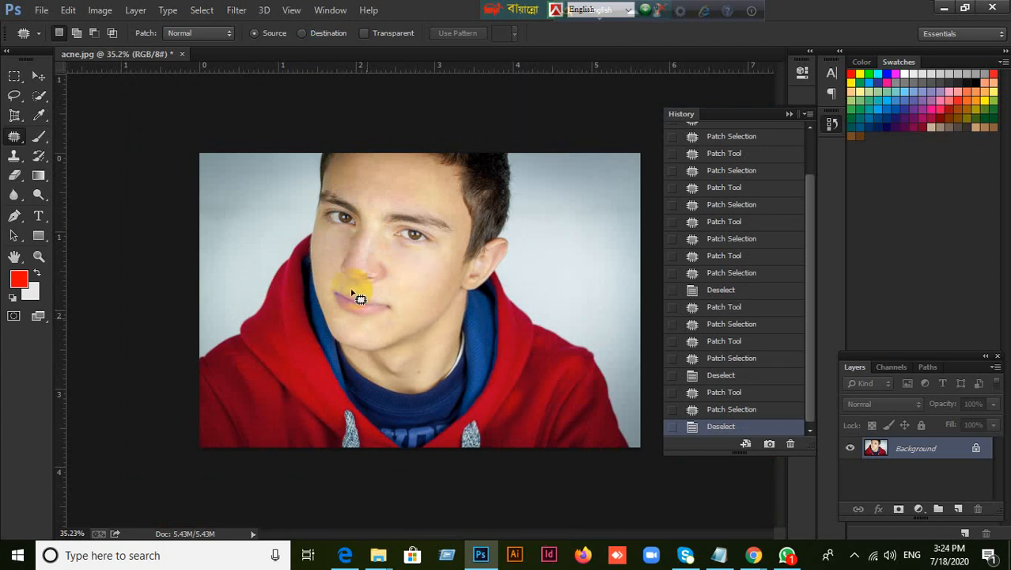
# Check the WhatsApp group chat briefly, switch to the Google Meet call and look through its participant list
pyautogui.click(785, 556)
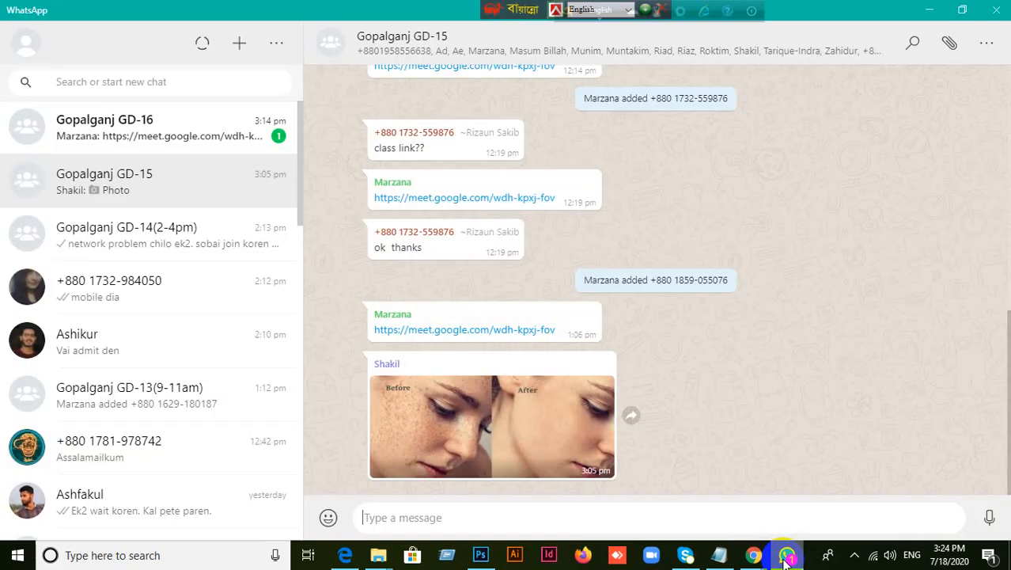
pyautogui.click(785, 556)
pyautogui.moveTo(753, 556)
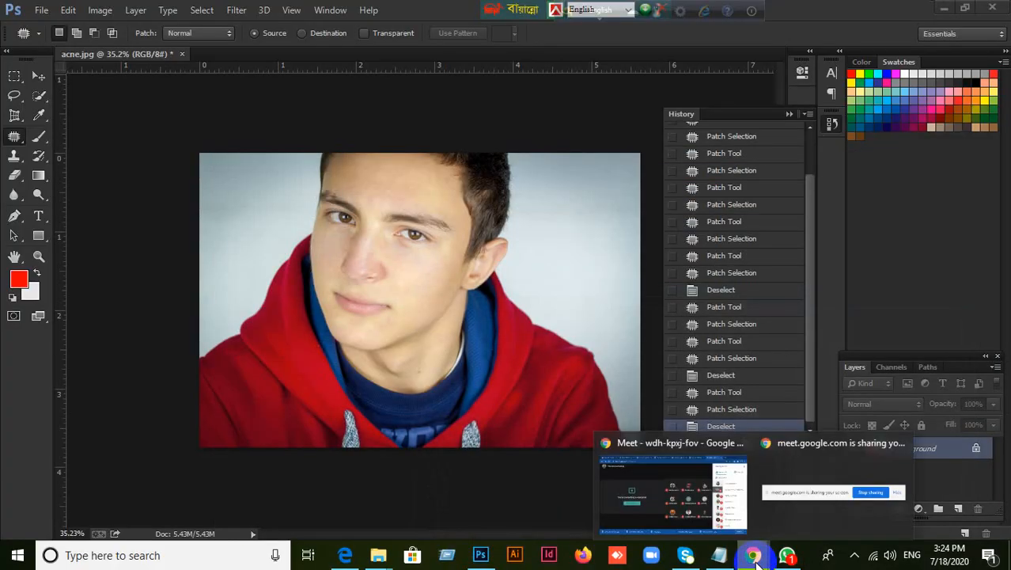
pyautogui.click(710, 507)
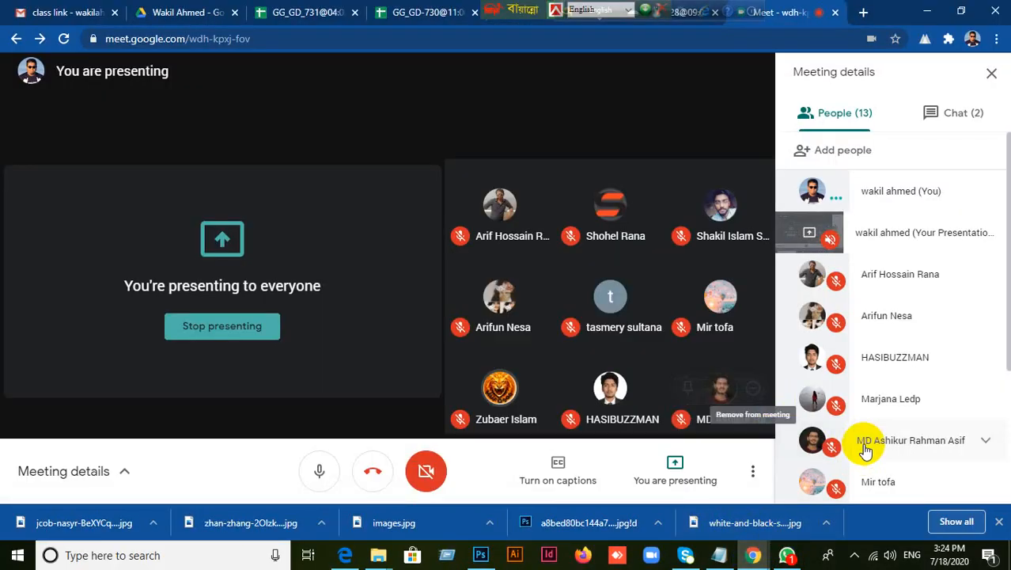
pyautogui.scroll(-3, 896, 428)
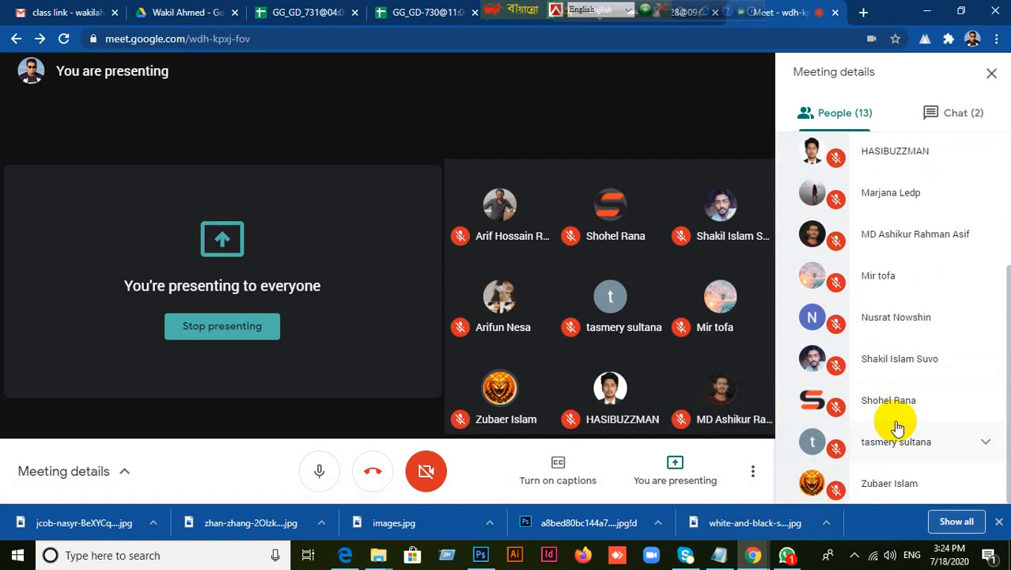
pyautogui.scroll(3, 897, 428)
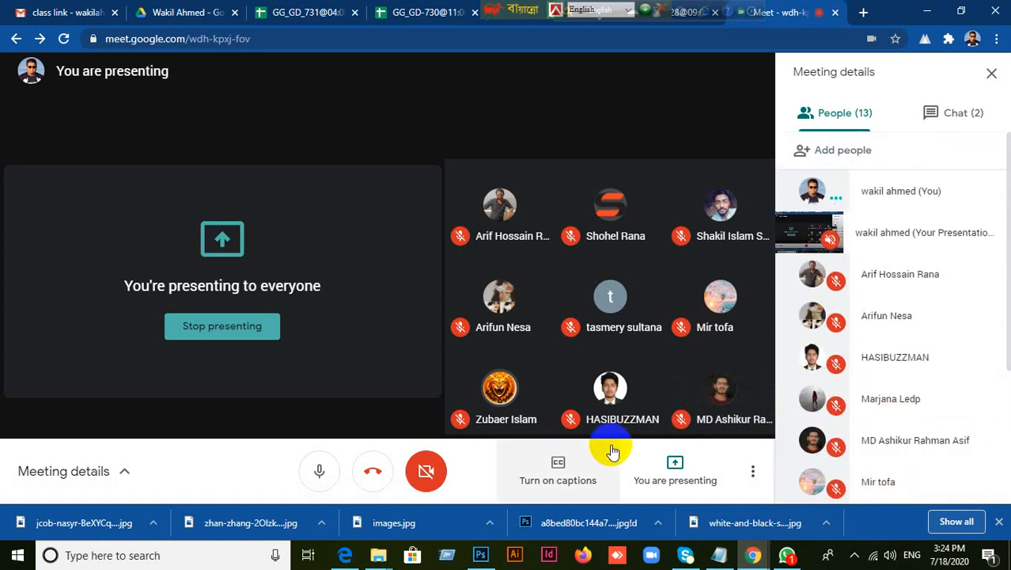
# Move the floating keyboard language bar off the meeting's browser tab and stop presenting the screen
pyautogui.moveTo(495, 11); pyautogui.dragTo(799, 20)
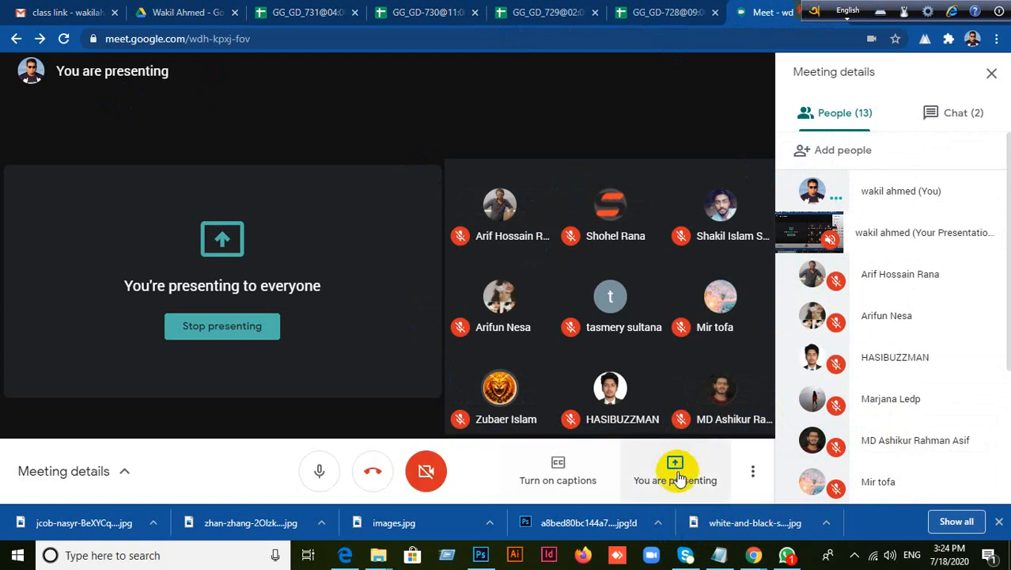
pyautogui.click(676, 475)
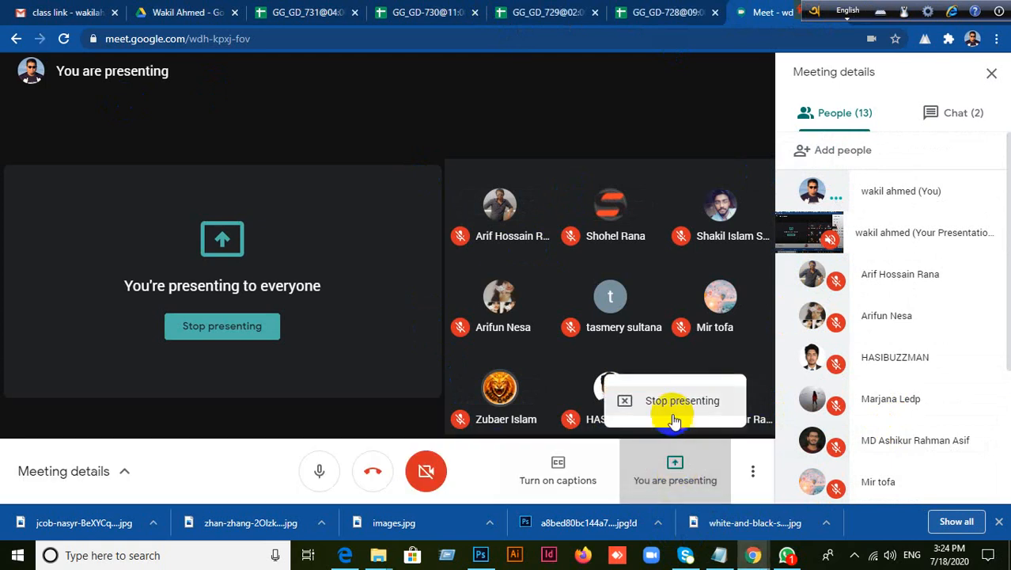
pyautogui.click(672, 403)
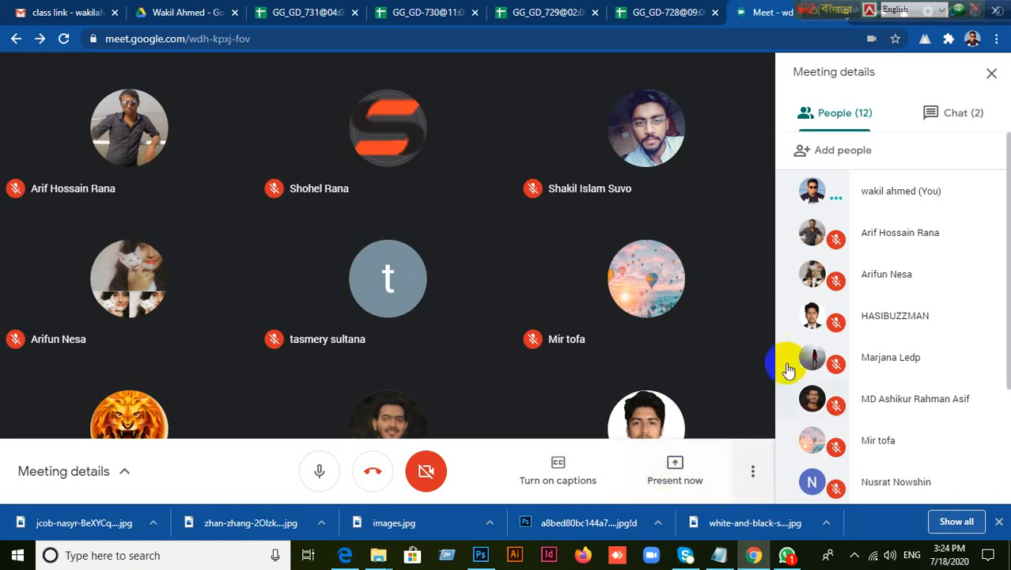
# Look through the remaining participants, move the floating language bar back, and minimize the browser and Photoshop windows to reveal the desktop
pyautogui.scroll(-2, 930, 479)
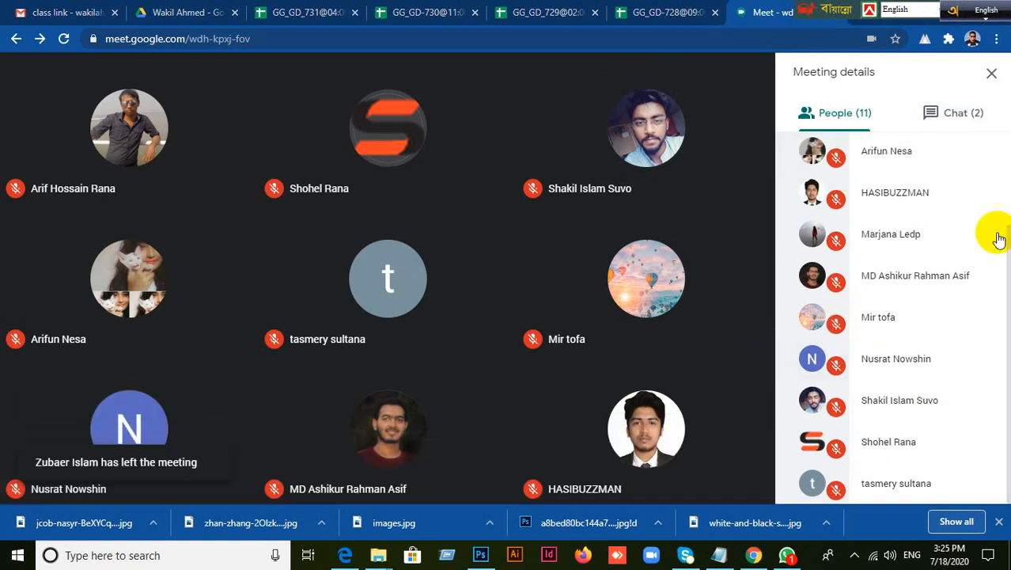
pyautogui.moveTo(805, 14); pyautogui.dragTo(468, 11)
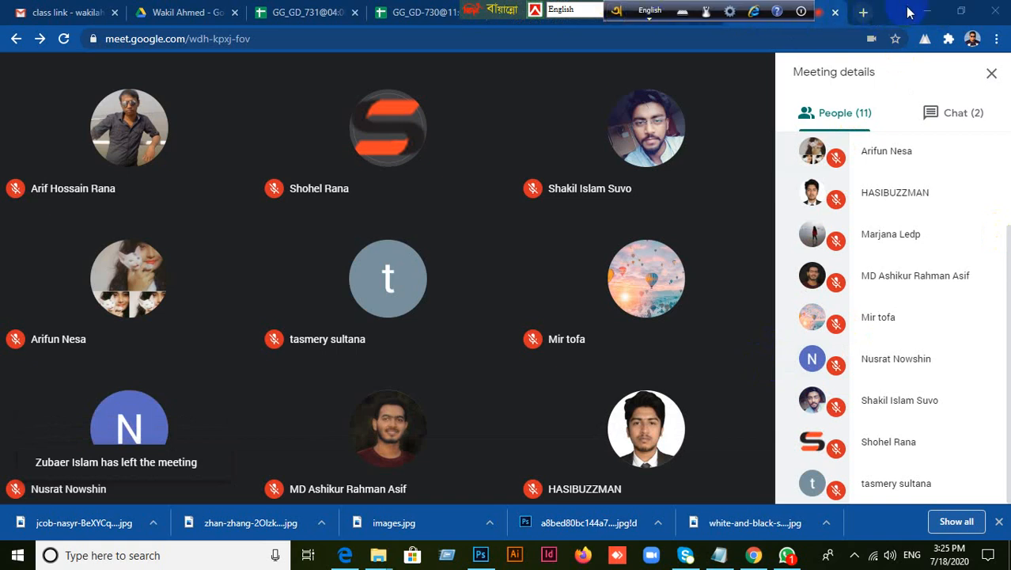
pyautogui.click(927, 11)
pyautogui.click(943, 7)
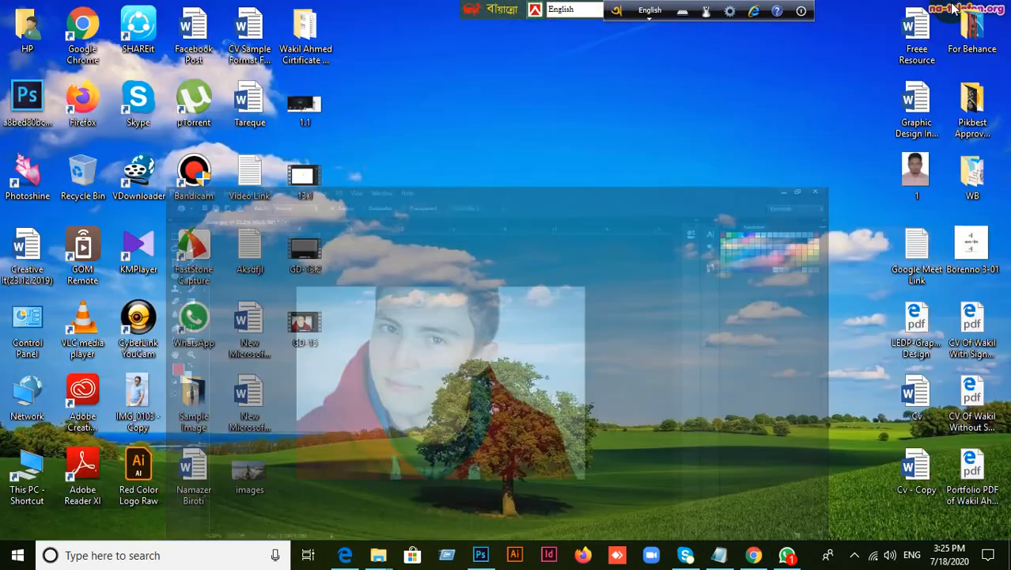